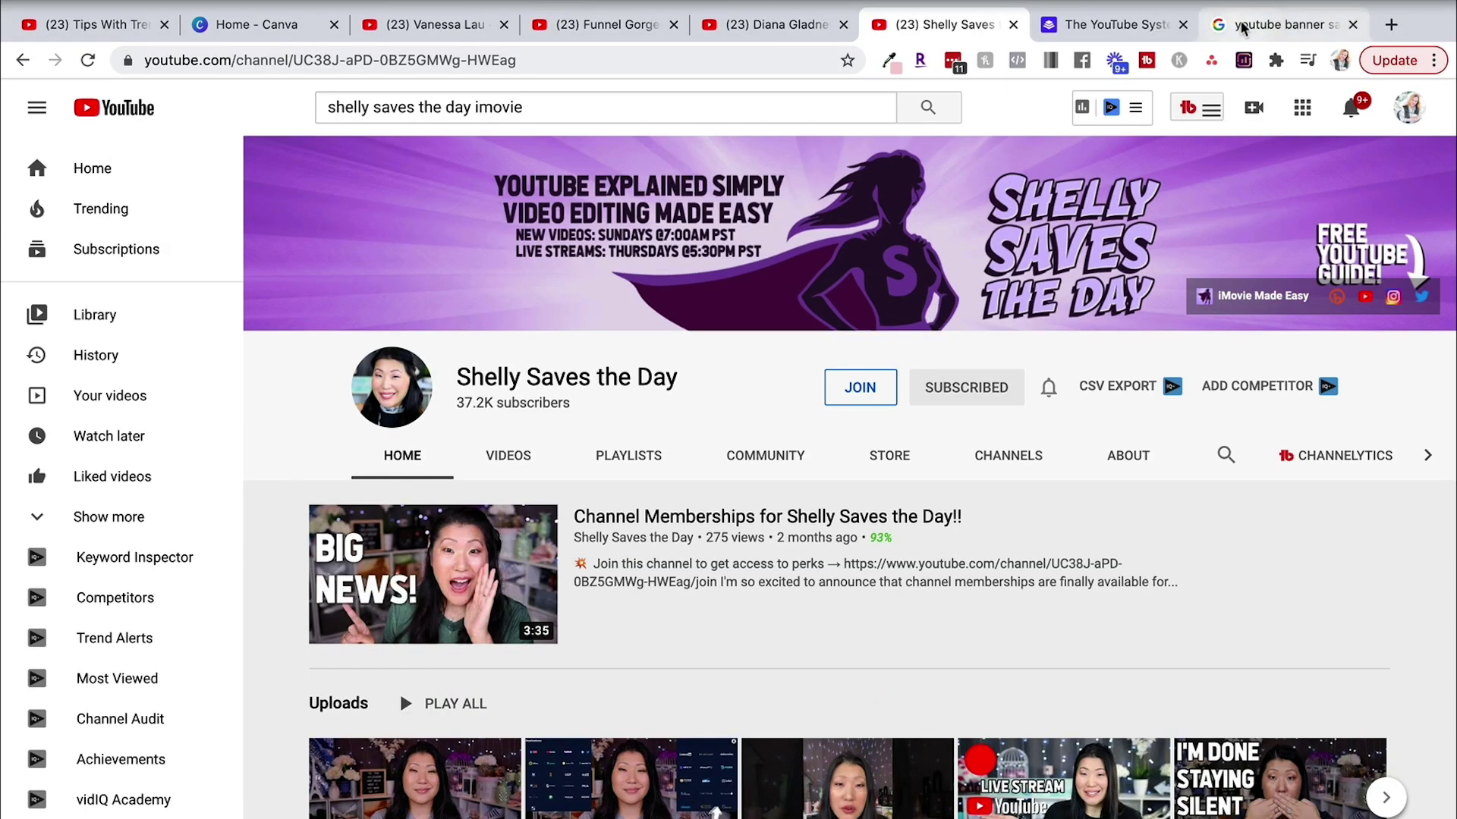
# Step: Bring up the YouTube banner safe zone image results tab
pyautogui.click(1244, 24)
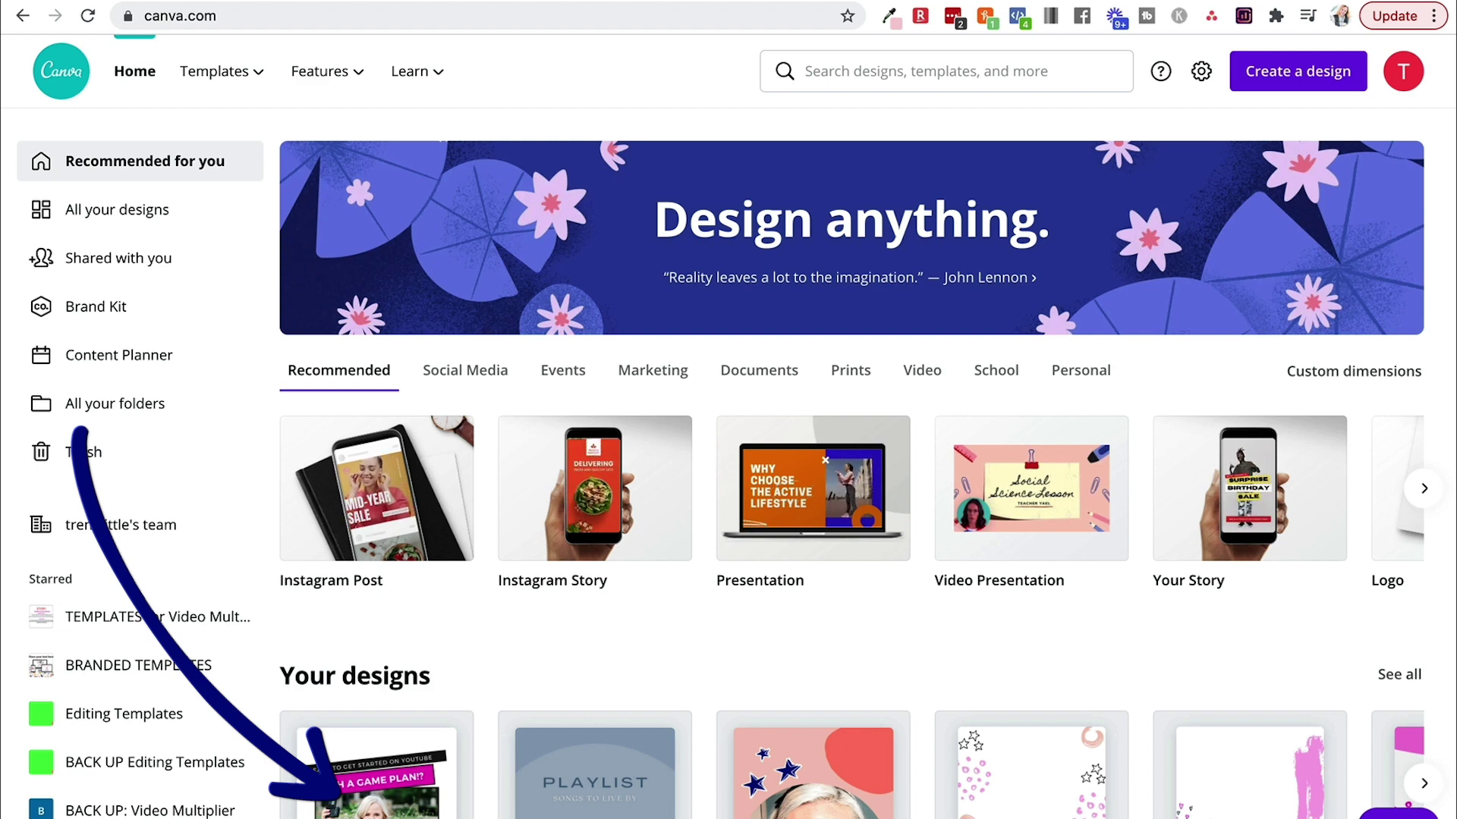
# Step: Search Canva for 'youtube ban' and browse the YouTube Channel Art templates
pyautogui.click(862, 73)
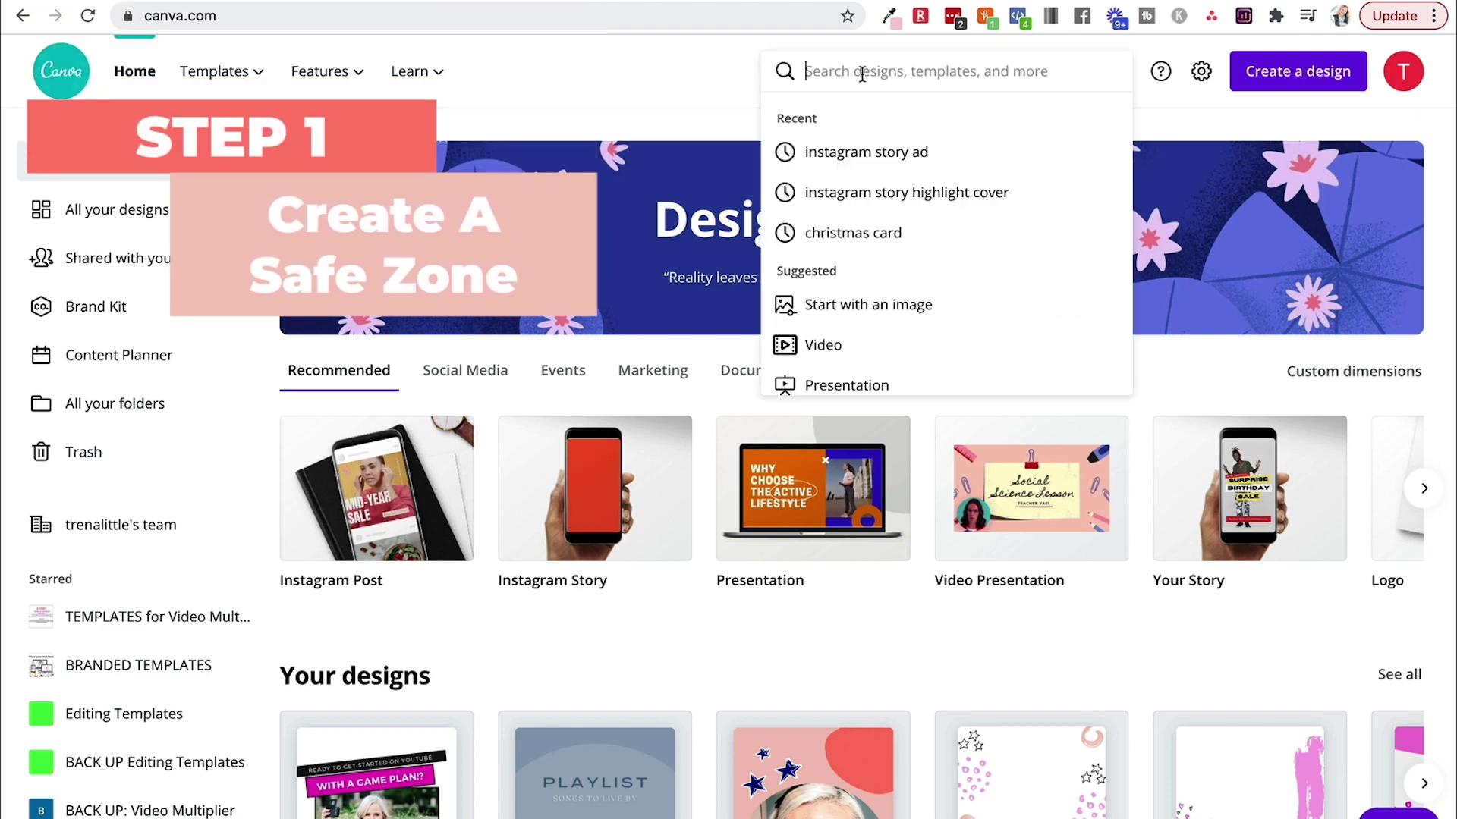
pyautogui.write('youtube ban')
pyautogui.click(875, 354)
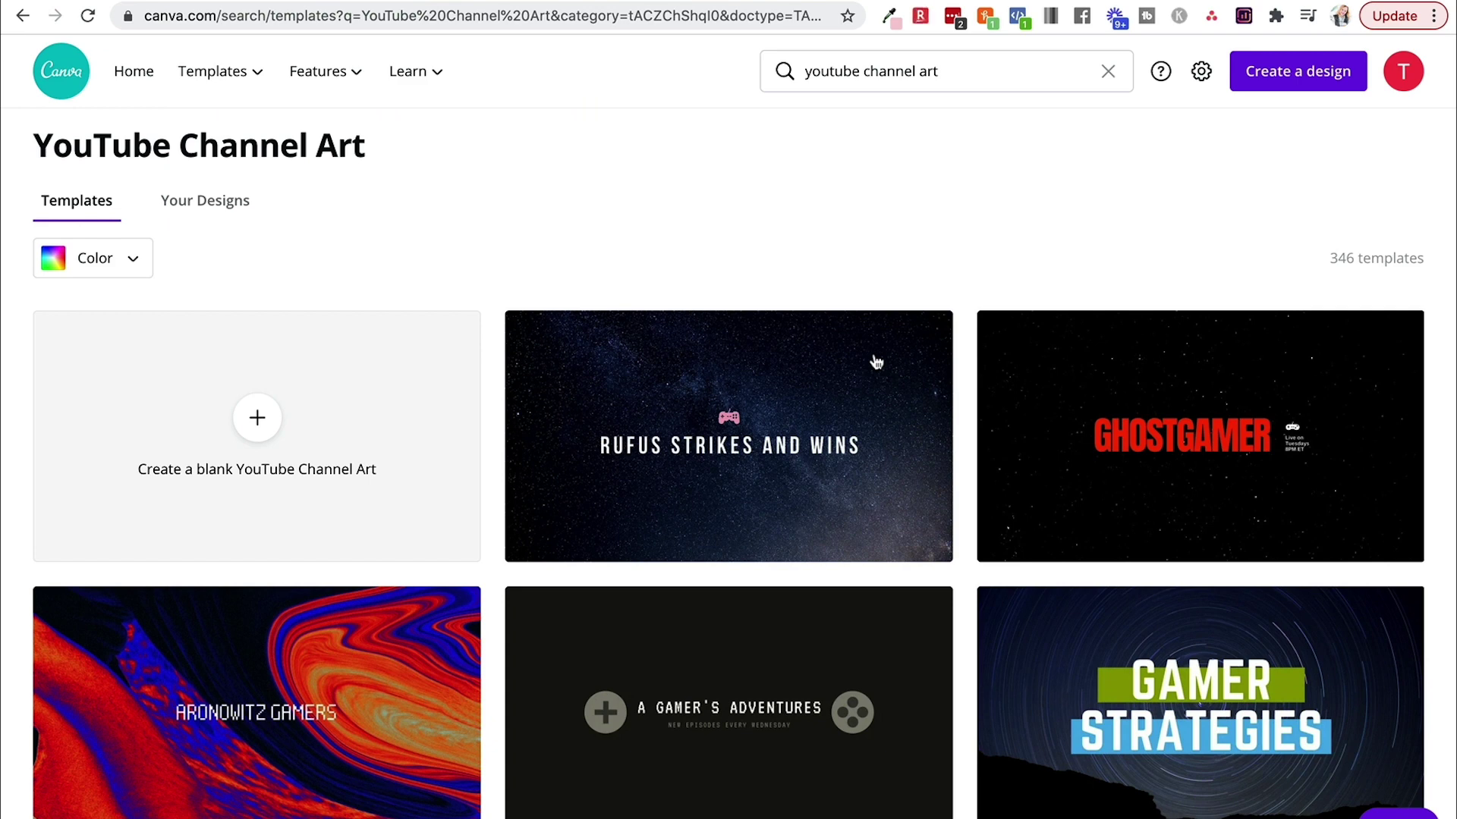
pyautogui.scroll(-3, 876, 362)
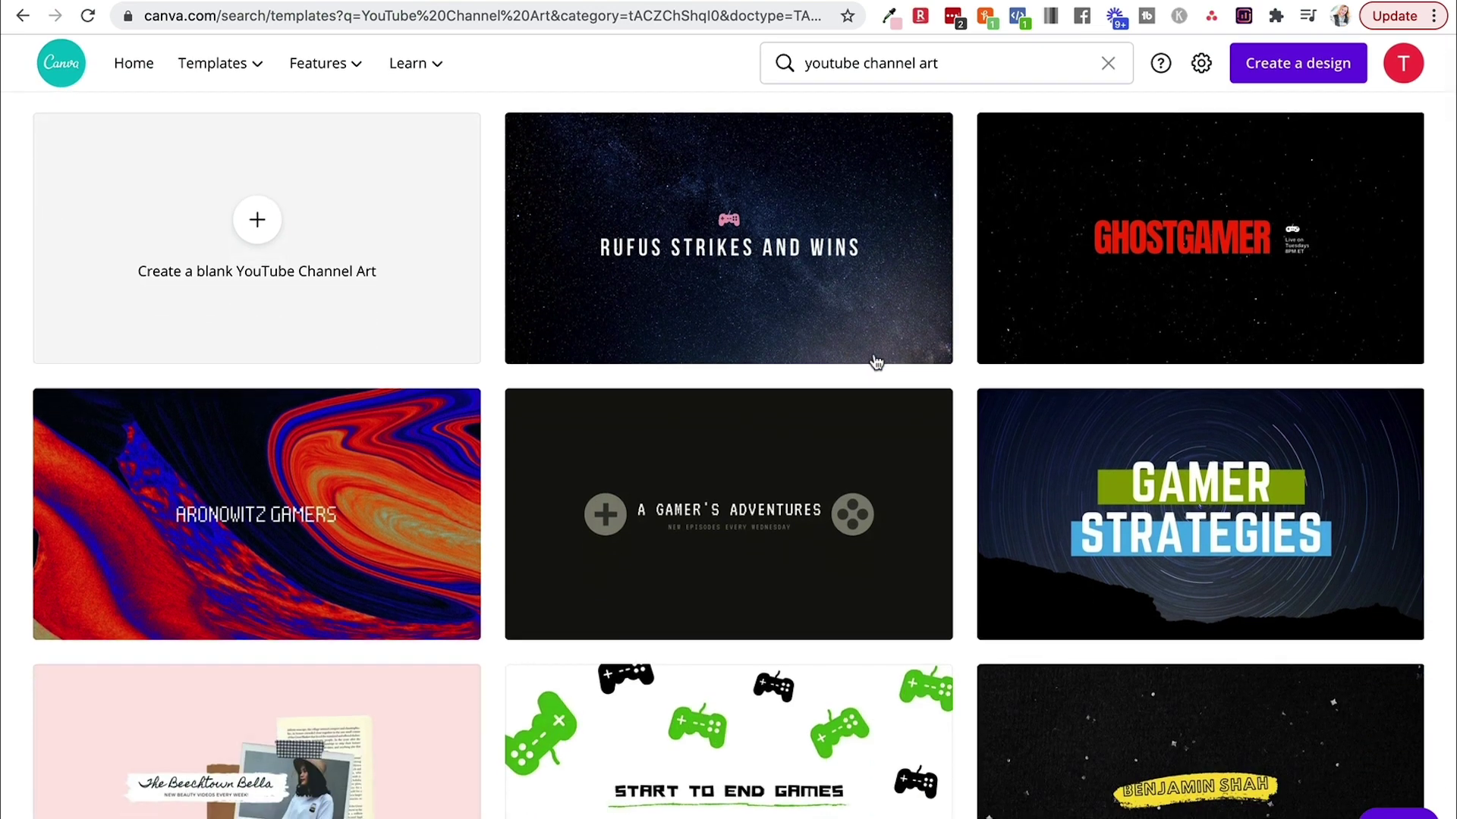
pyautogui.scroll(-2, 873, 363)
pyautogui.scroll(3, 843, 359)
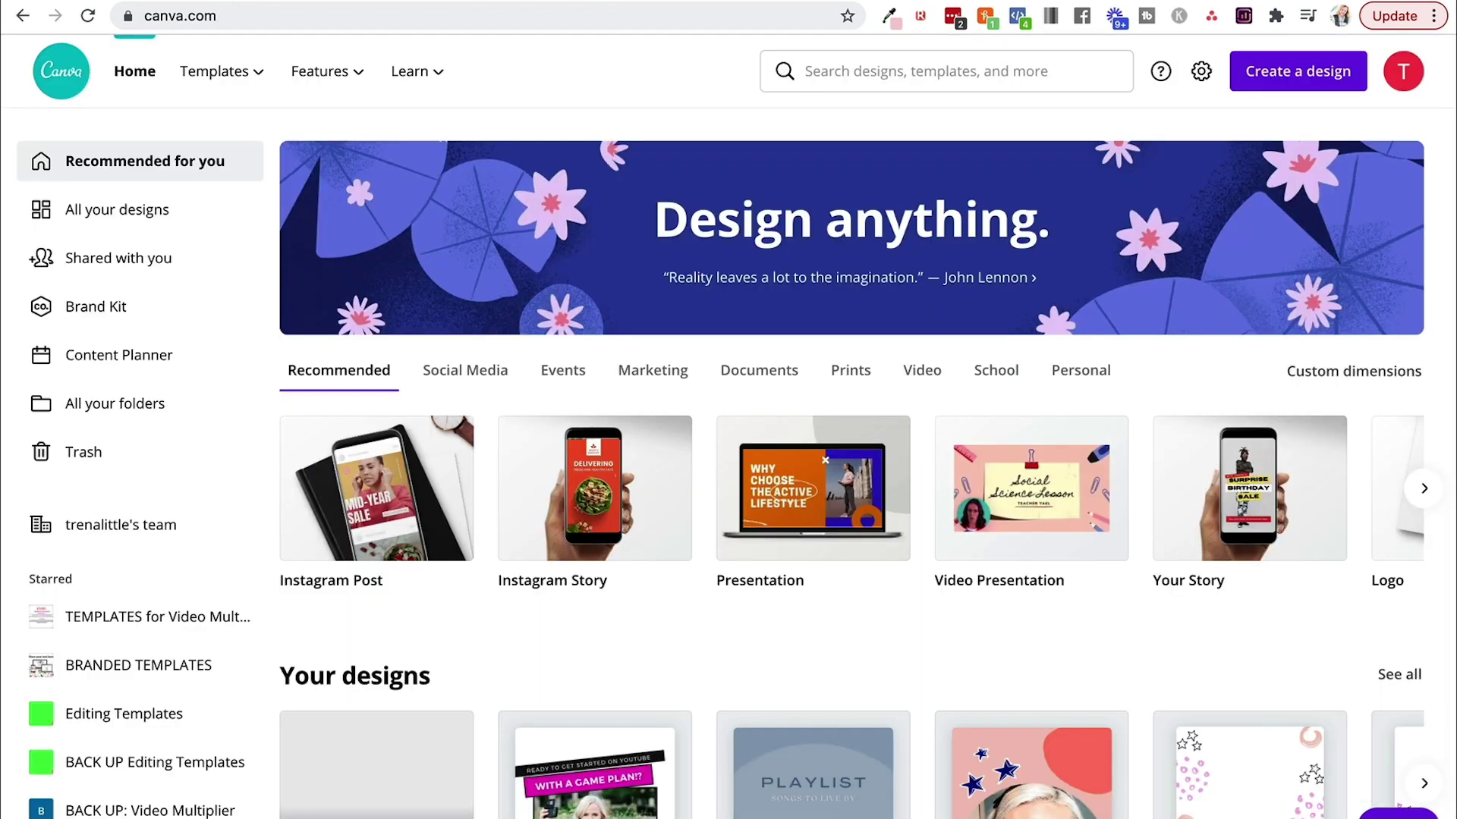
# Step: Start an Instagram Post and make a resized copy at a custom 2560 × 423 px
pyautogui.click(381, 553)
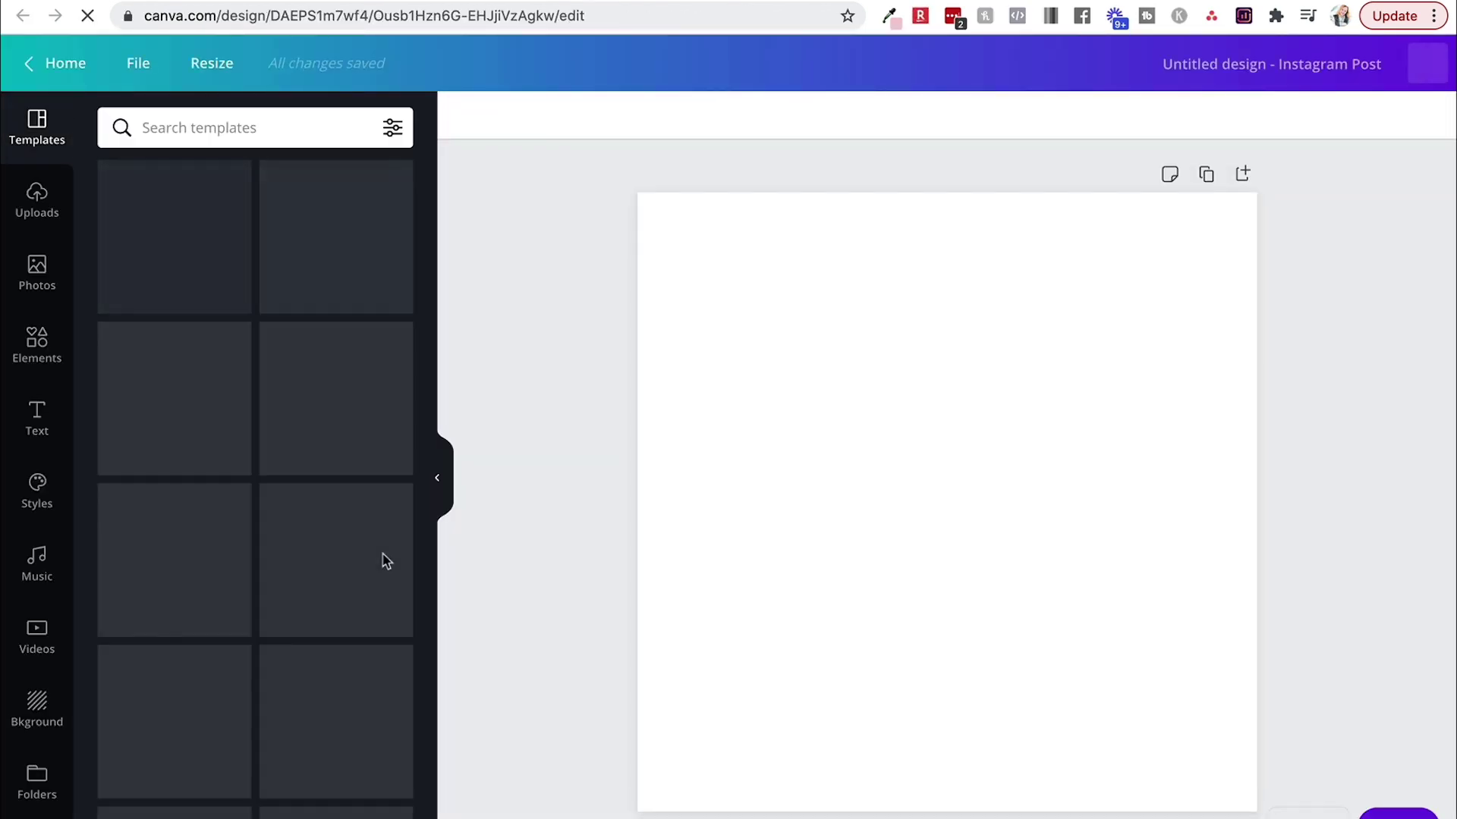
pyautogui.click(215, 66)
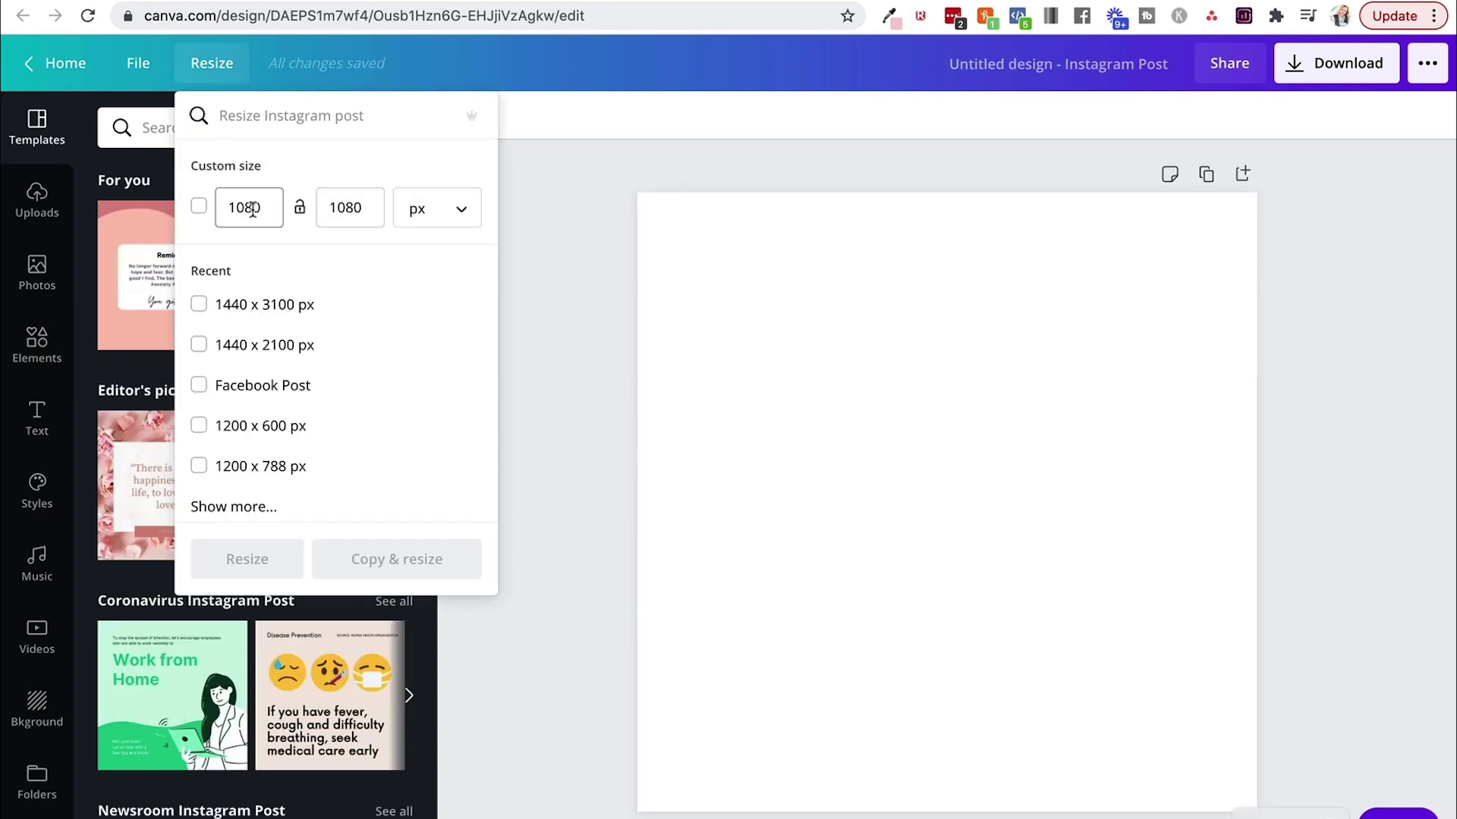
pyautogui.doubleClick(253, 210)
pyautogui.write('2560')
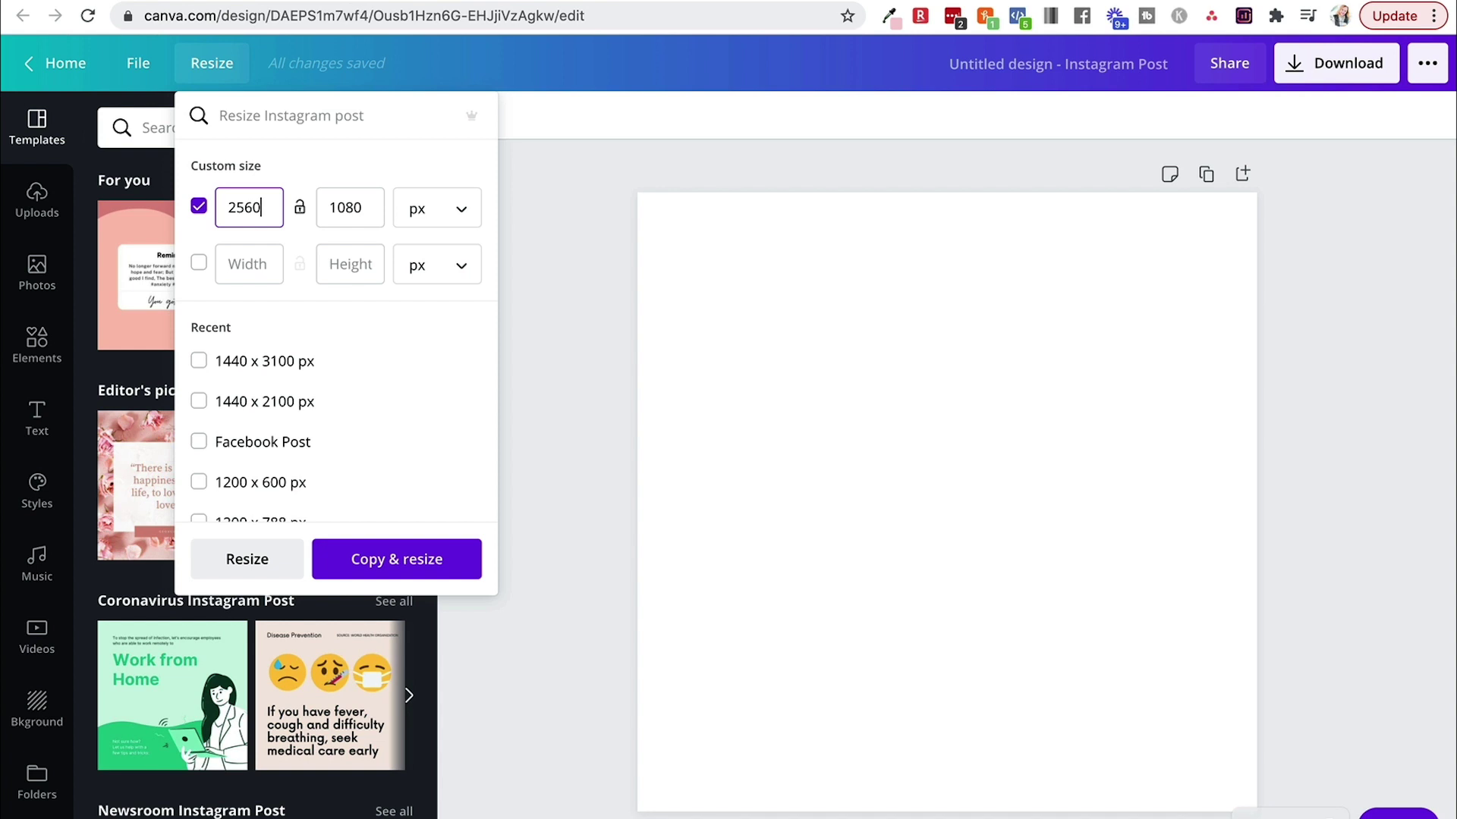
pyautogui.press('Tab')
pyautogui.write('423')
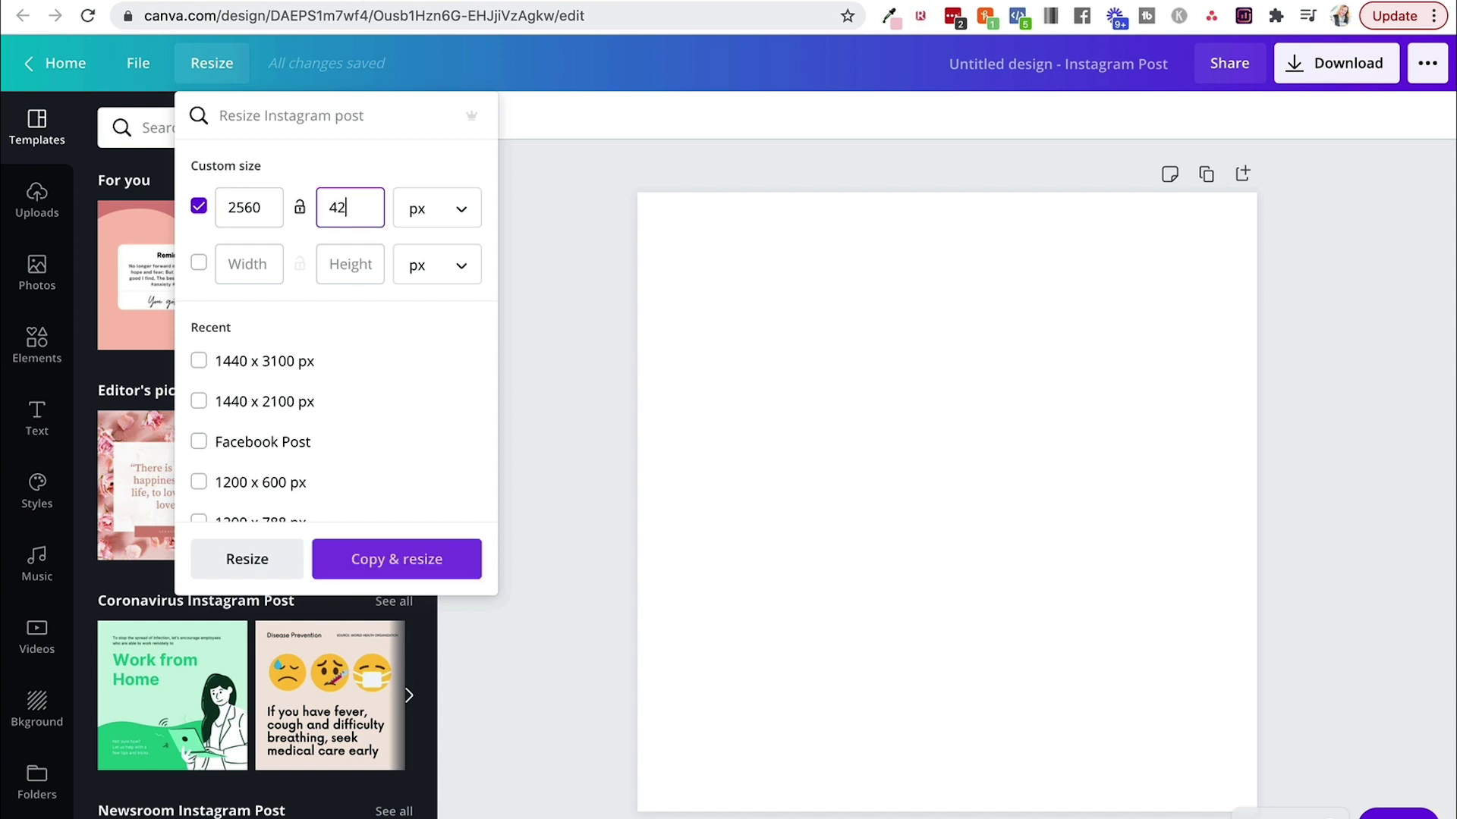
pyautogui.click(390, 567)
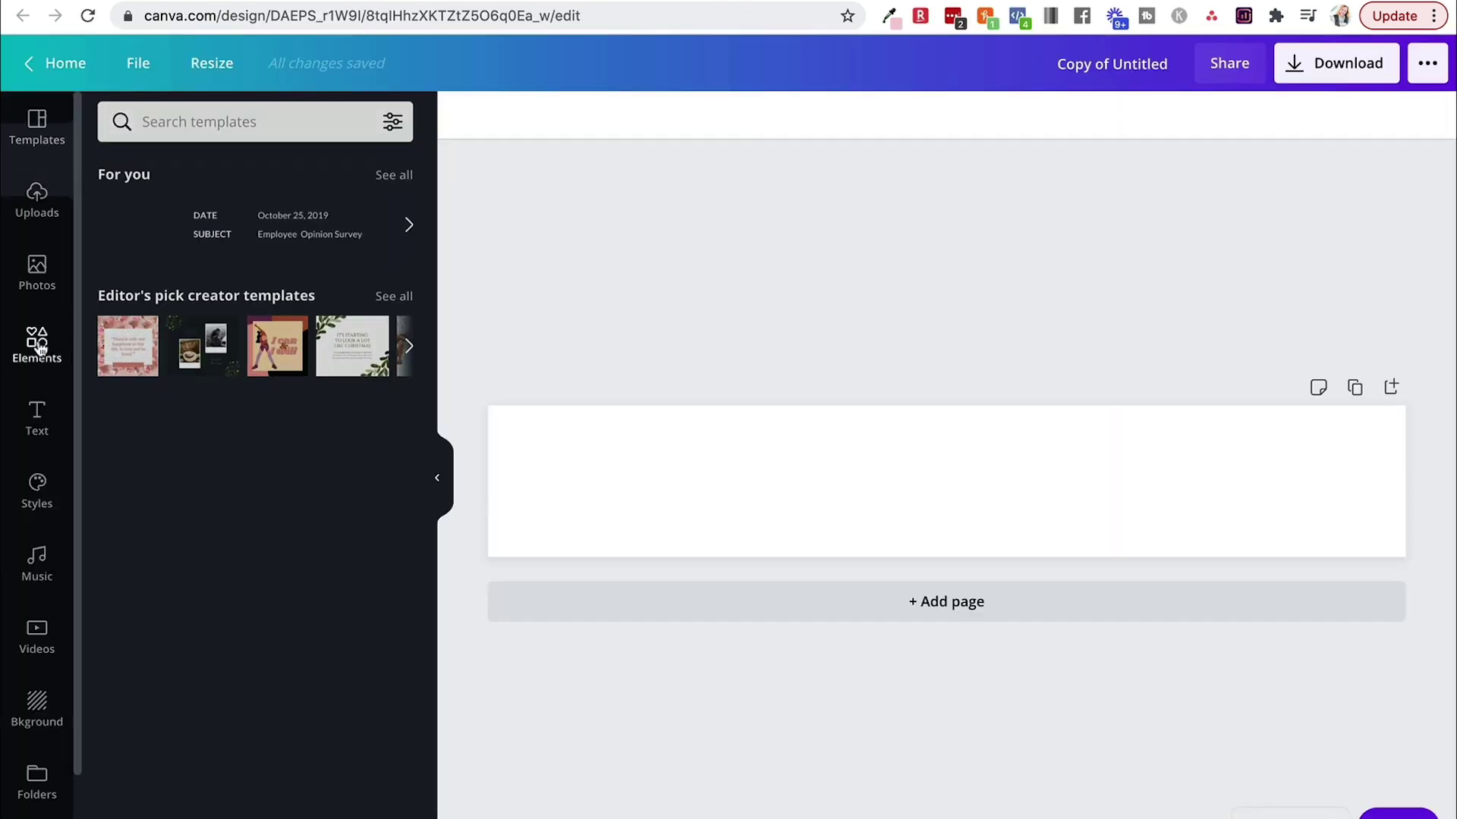
# Step: Add a square shape and stretch it to cover the whole page
pyautogui.click(37, 340)
pyautogui.click(133, 267)
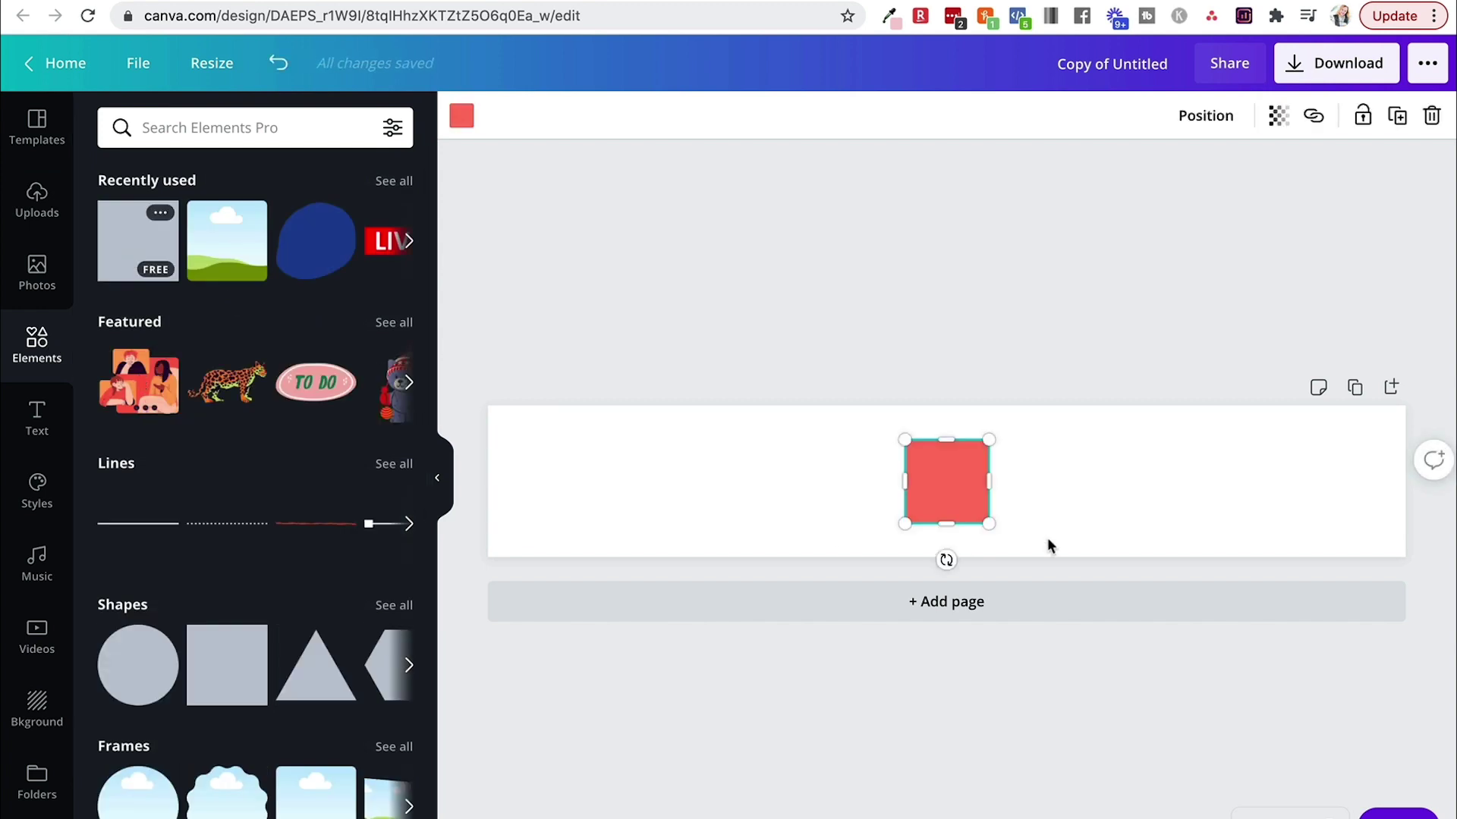
pyautogui.moveTo(909, 482); pyautogui.dragTo(1418, 458)
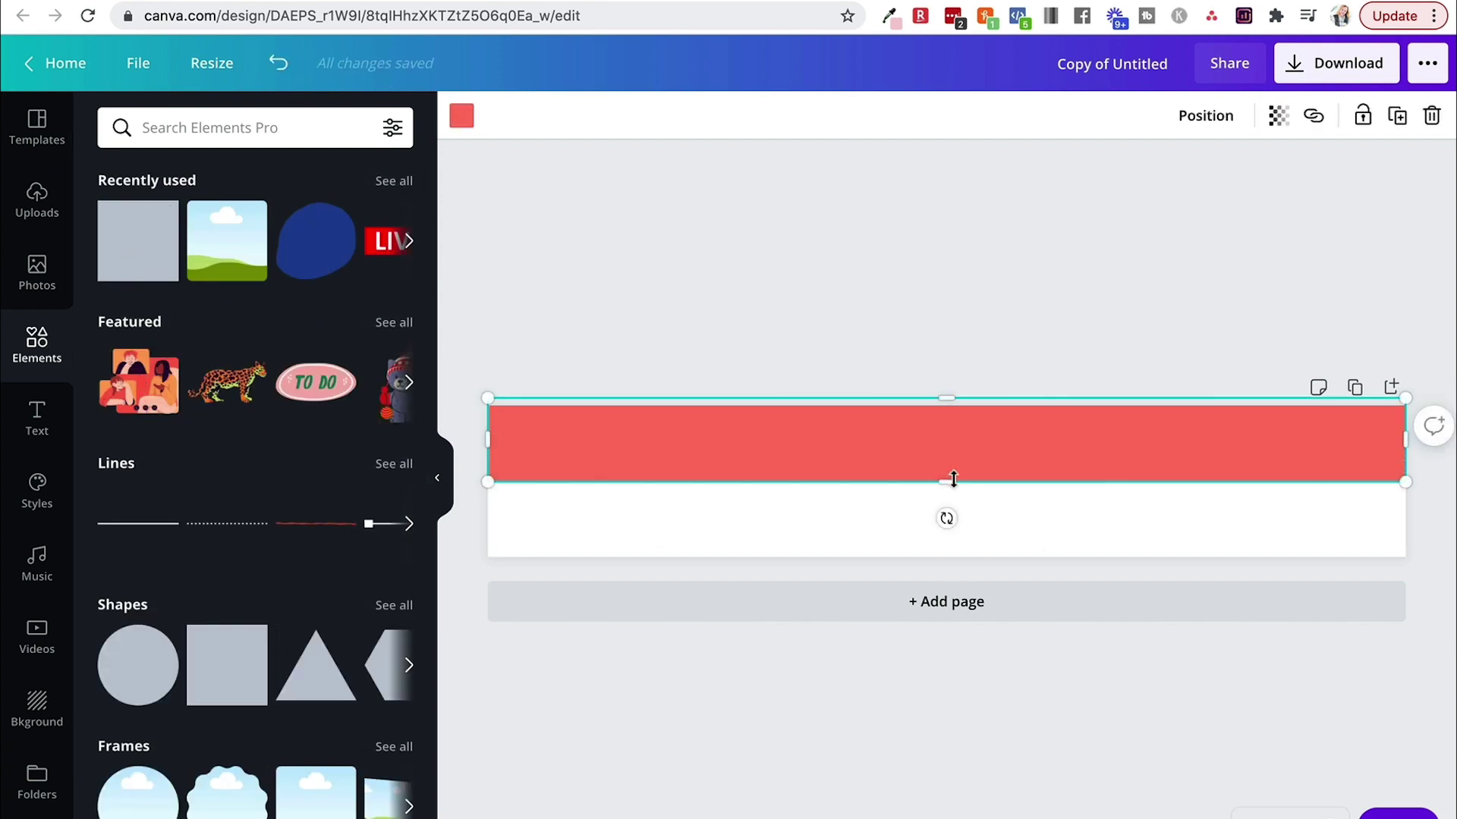
pyautogui.moveTo(952, 478); pyautogui.dragTo(953, 557)
pyautogui.click(953, 331)
# Step: Rename the design 'banner template' and download it
pyautogui.doubleClick(1116, 60)
pyautogui.click(1115, 60)
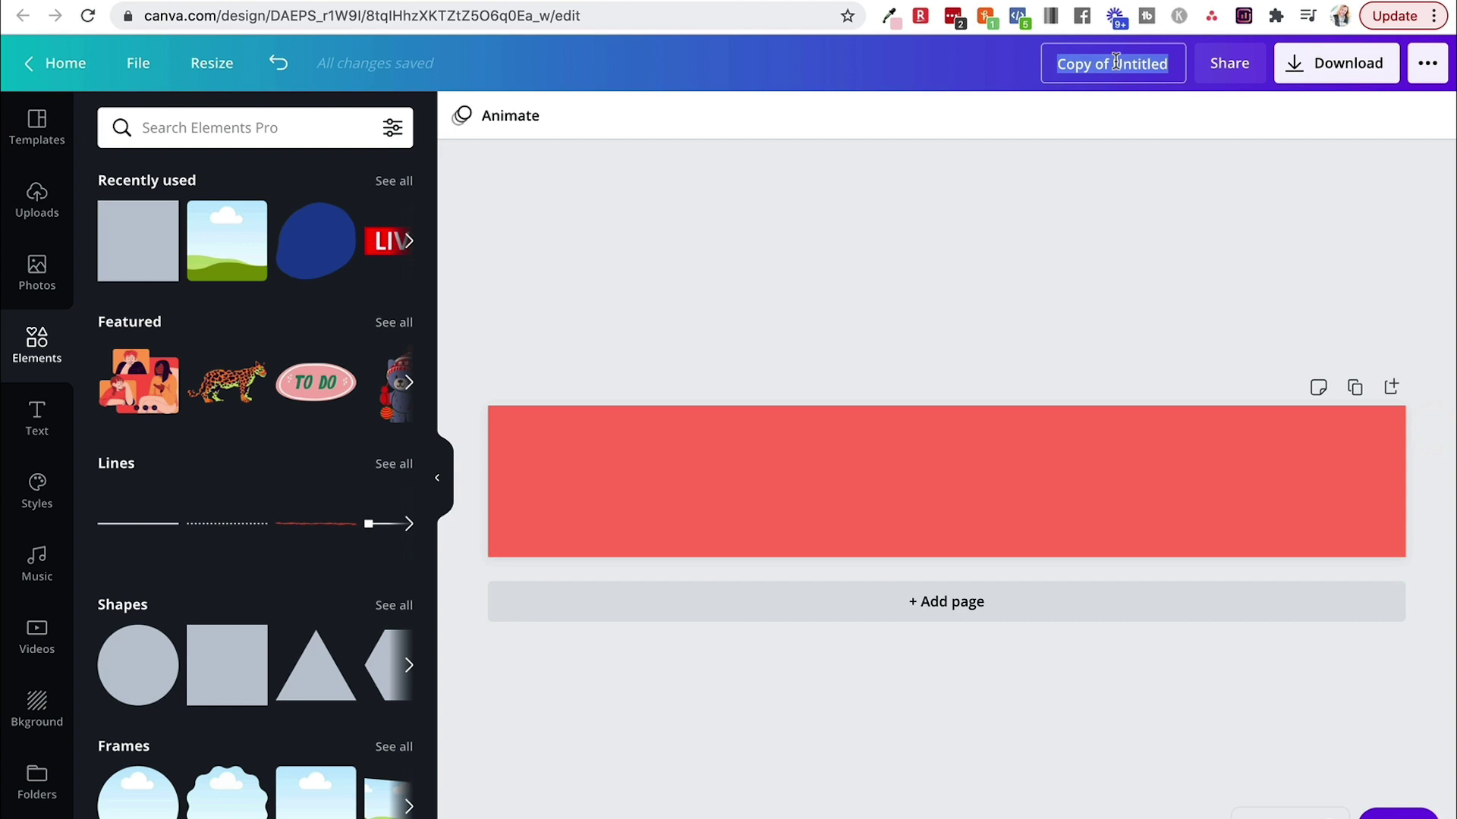
pyautogui.write('banner template')
pyautogui.press('Return')
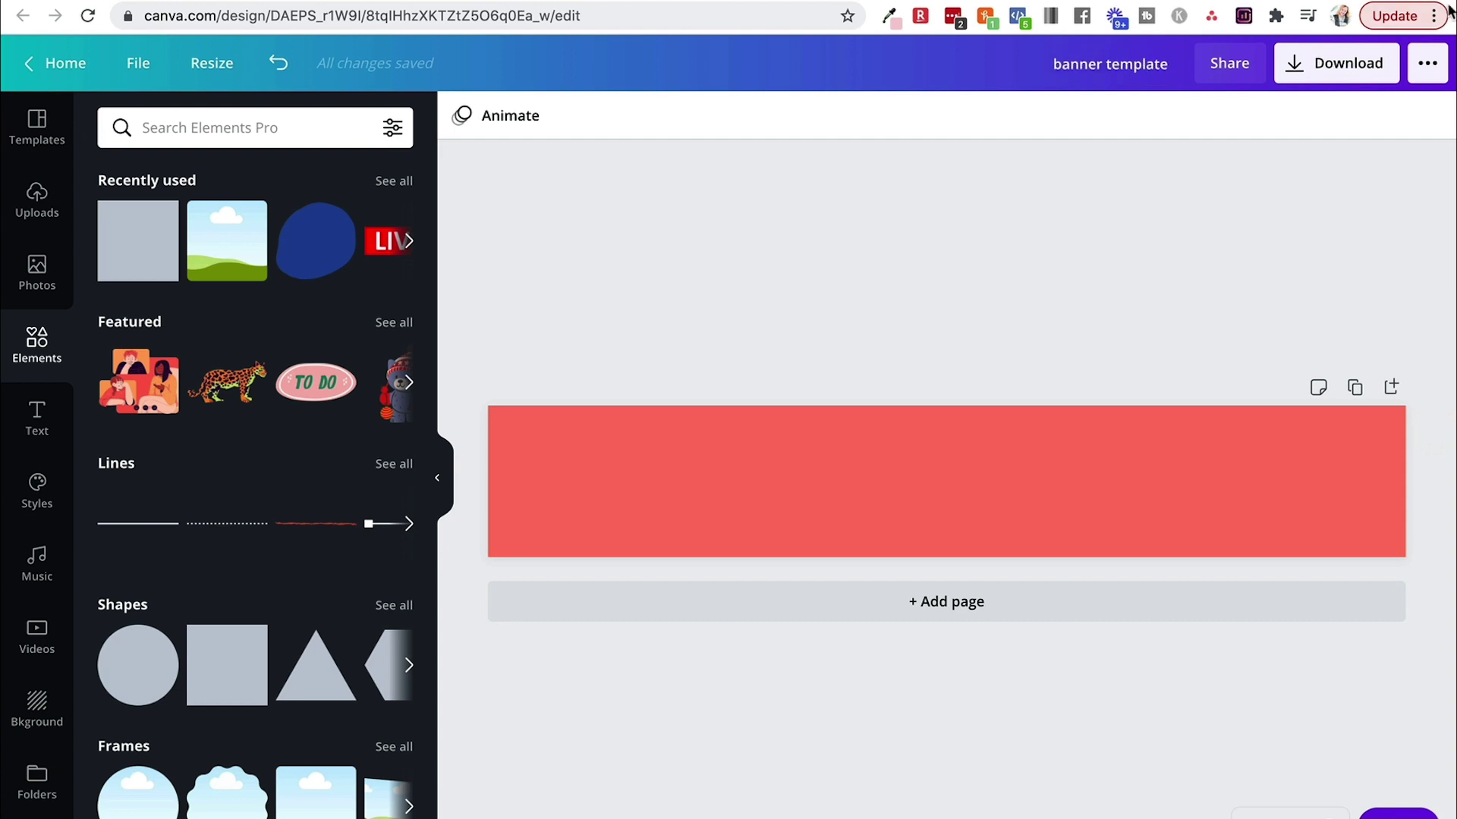
pyautogui.click(1336, 63)
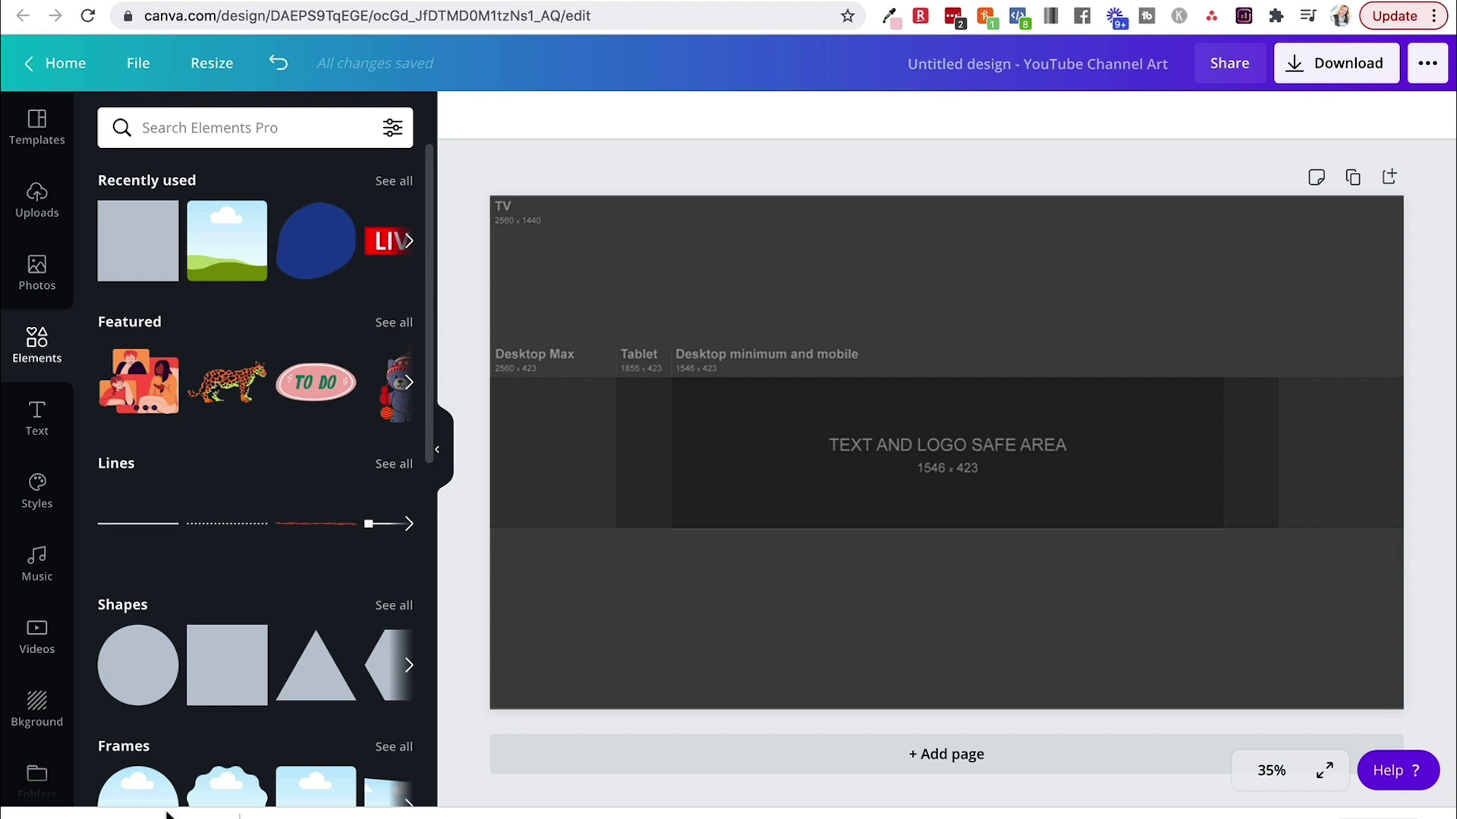
# Step: Upload the red banner image, stretch it to full page width and centre it vertically
pyautogui.moveTo(121, 814); pyautogui.dragTo(226, 541)
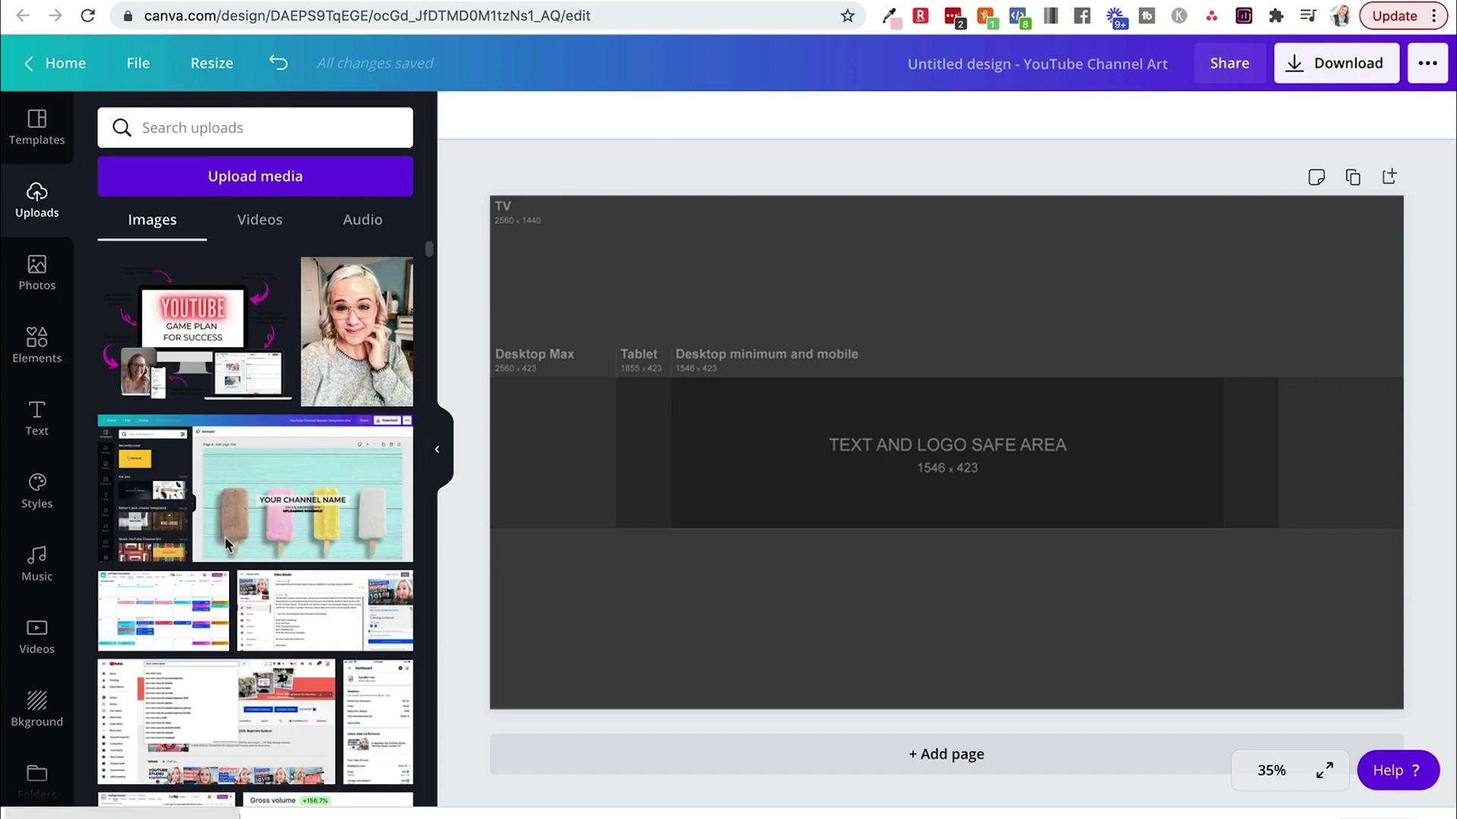
pyautogui.click(254, 283)
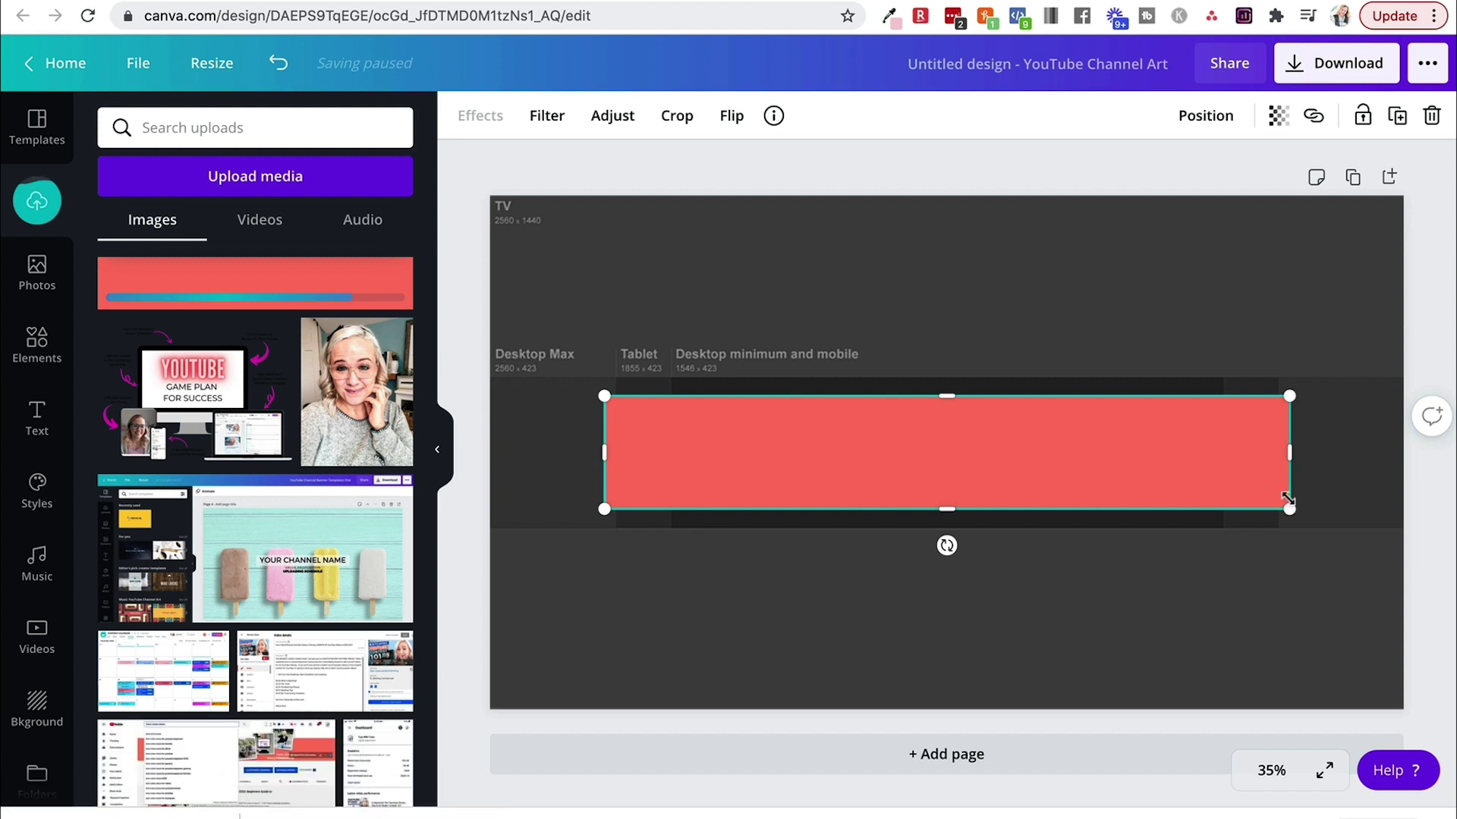
pyautogui.moveTo(1294, 513); pyautogui.dragTo(1398, 578)
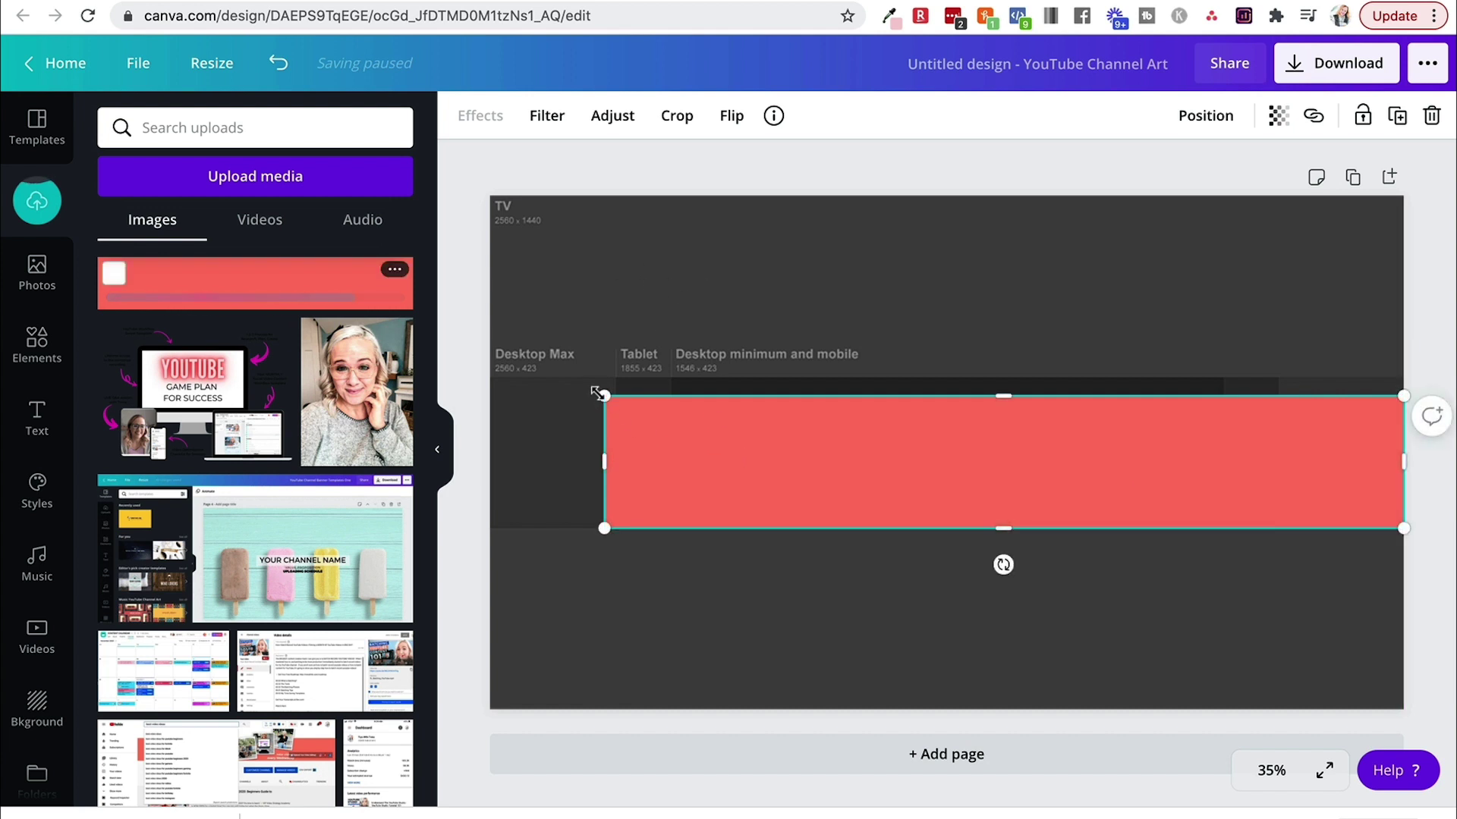
pyautogui.moveTo(561, 392); pyautogui.dragTo(485, 375)
pyautogui.moveTo(878, 480); pyautogui.dragTo(869, 449)
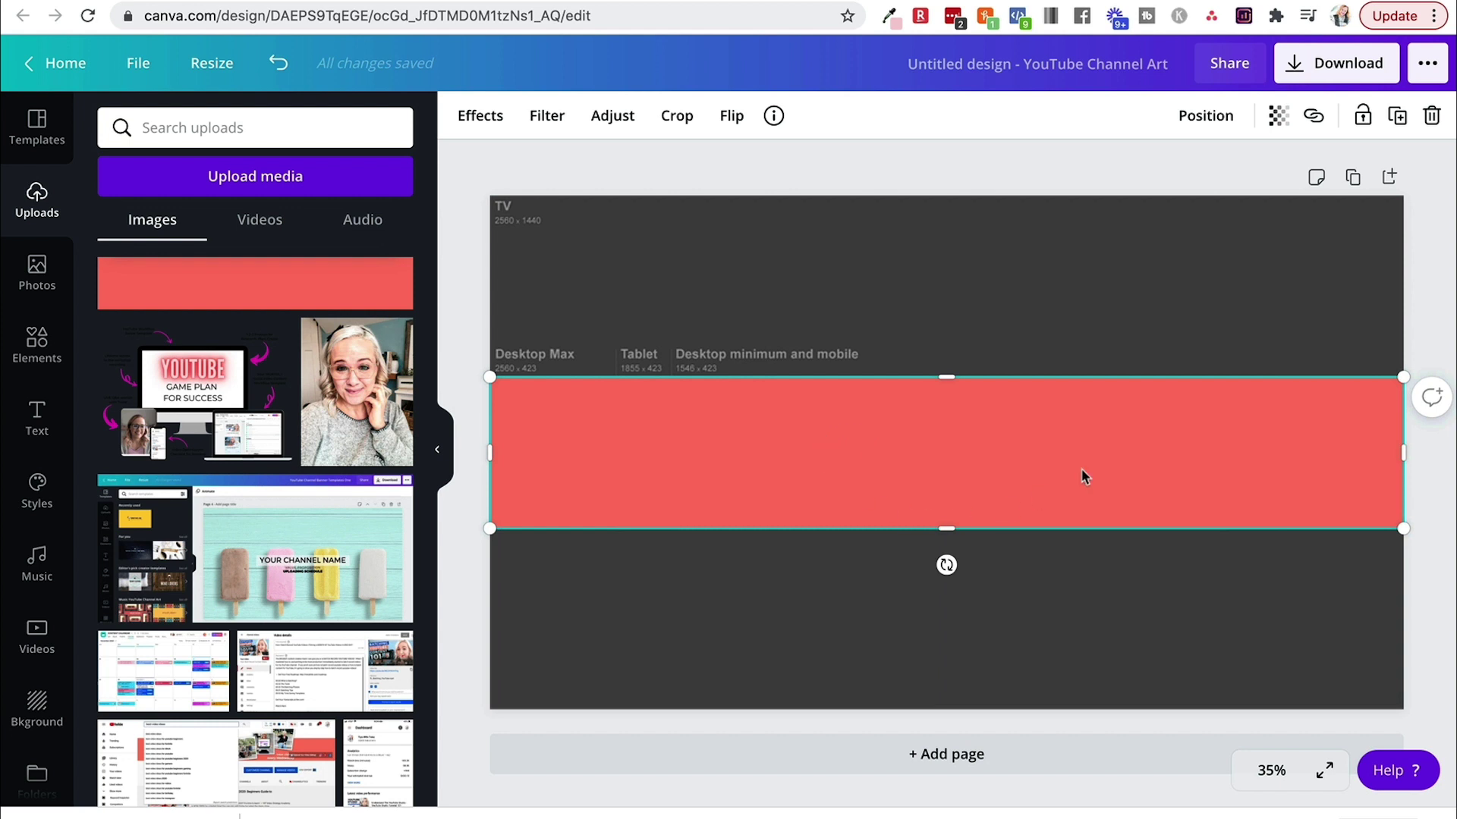
# Step: Set the red band's transparency to 42
pyautogui.click(1000, 347)
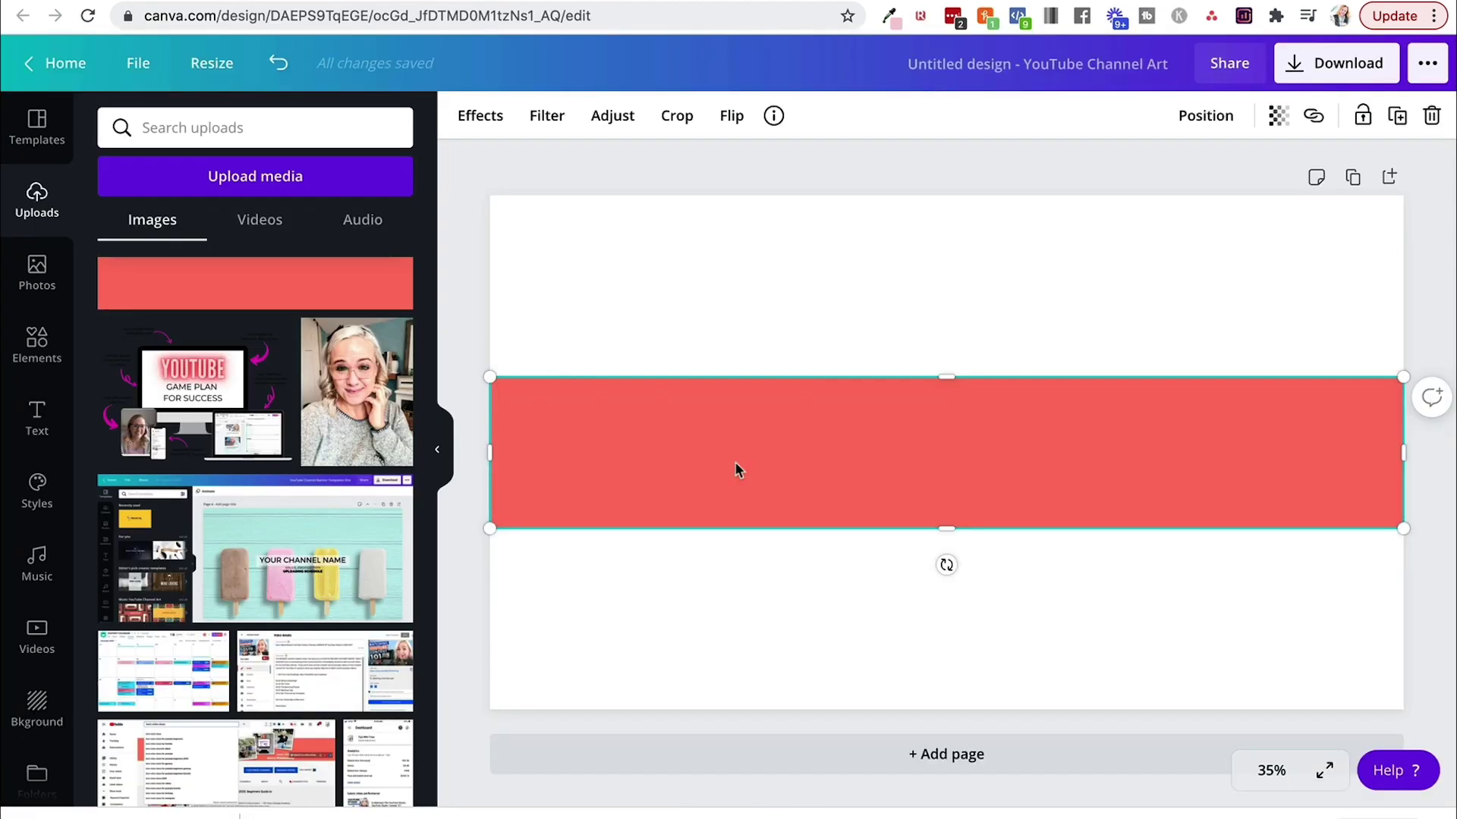
pyautogui.click(1278, 115)
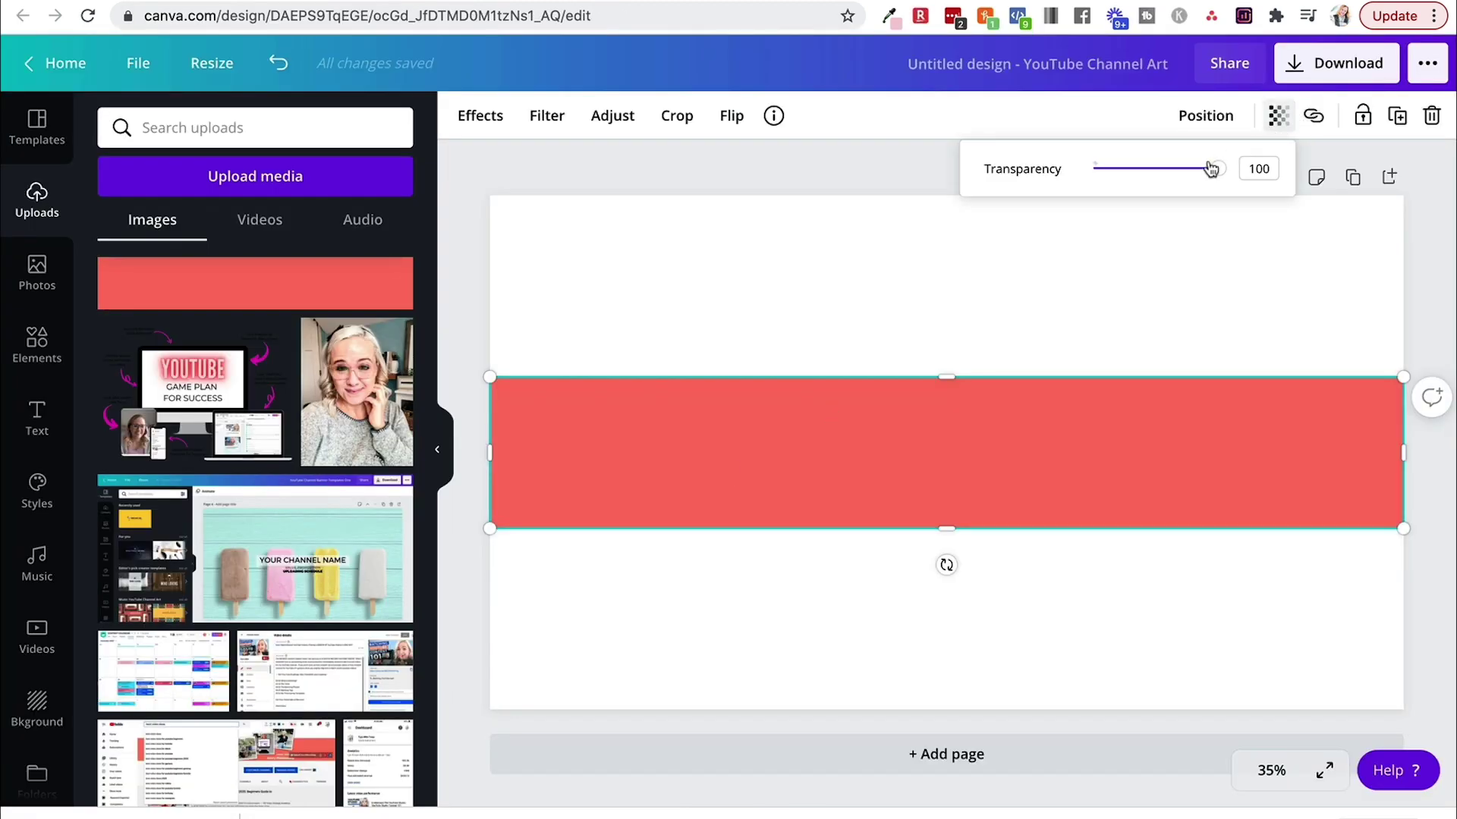
pyautogui.moveTo(1212, 168); pyautogui.dragTo(1144, 173)
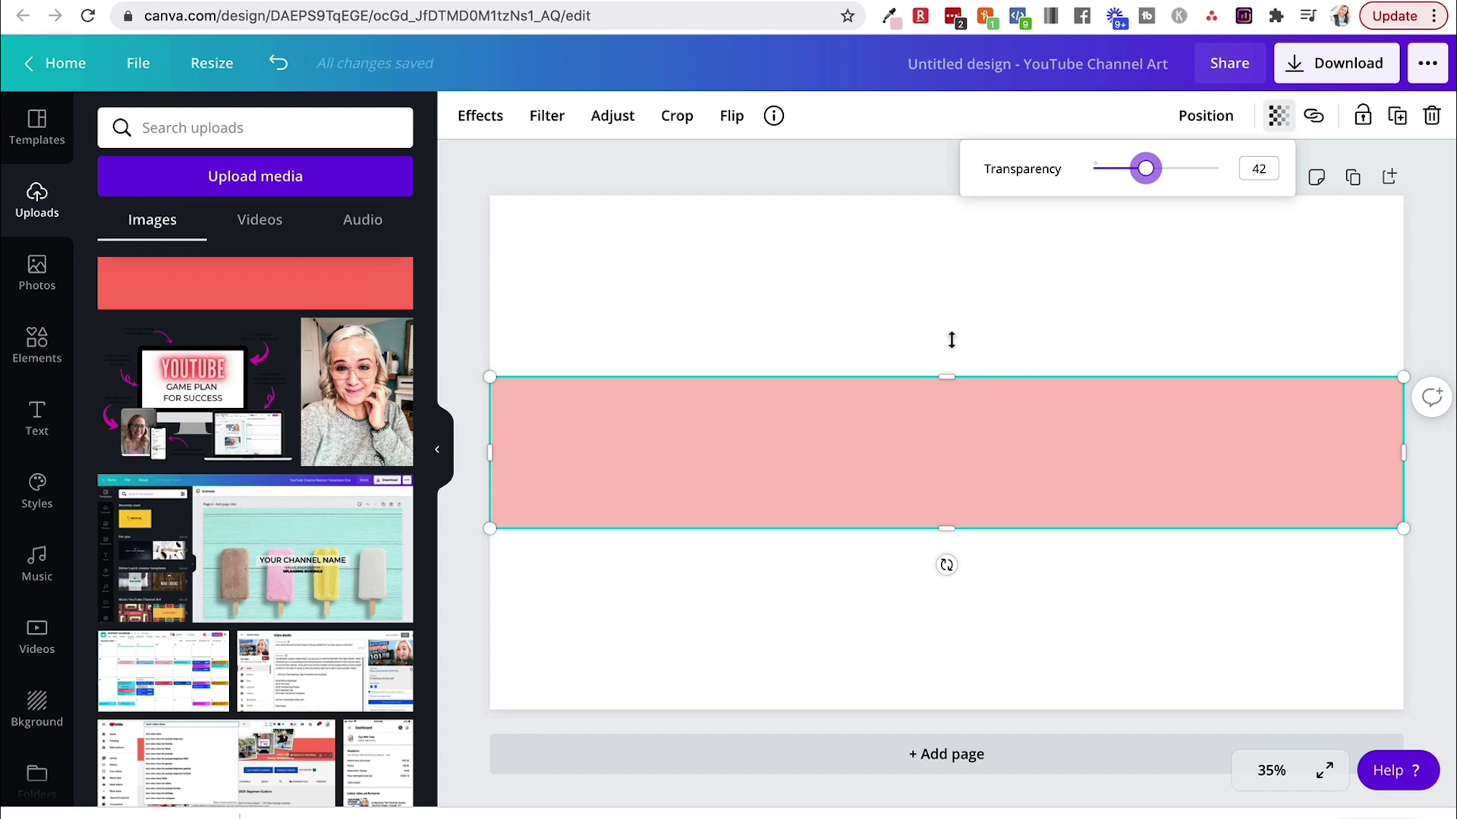
pyautogui.click(915, 307)
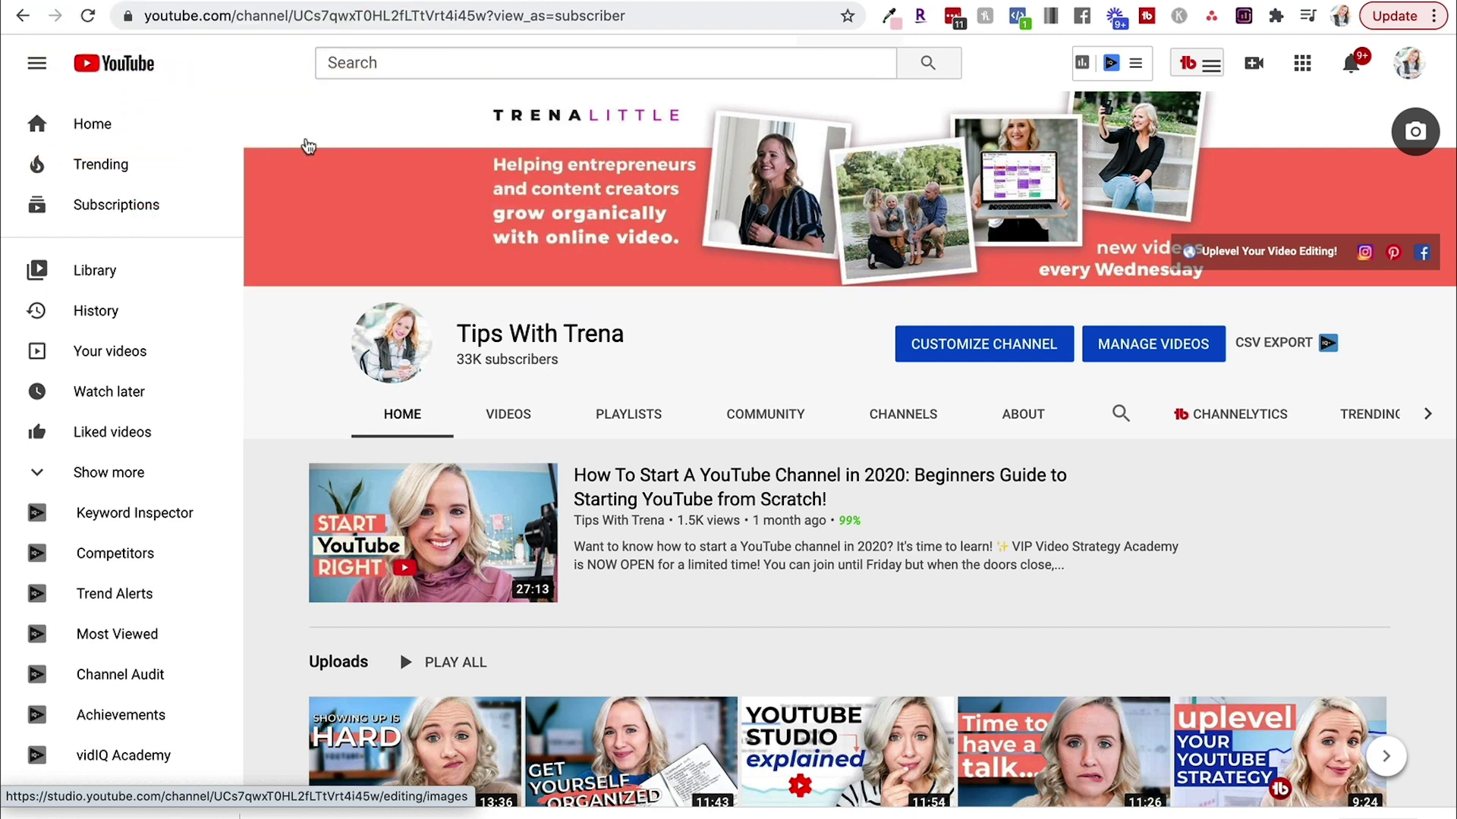
# Step: Add a square to the Channel Art design, widen it full width and move it to the top
pyautogui.click(233, 1)
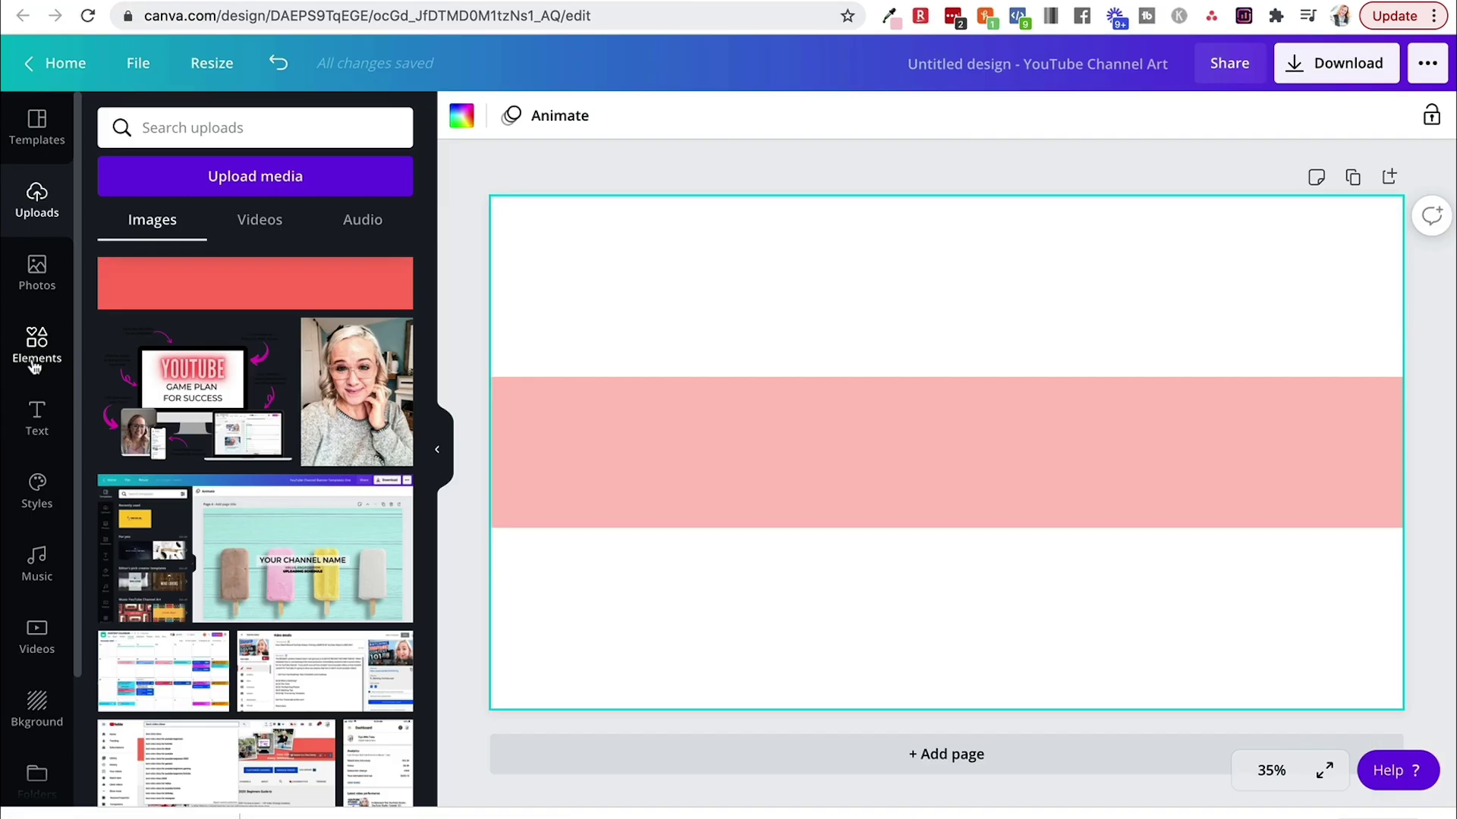
pyautogui.click(36, 345)
pyautogui.click(138, 240)
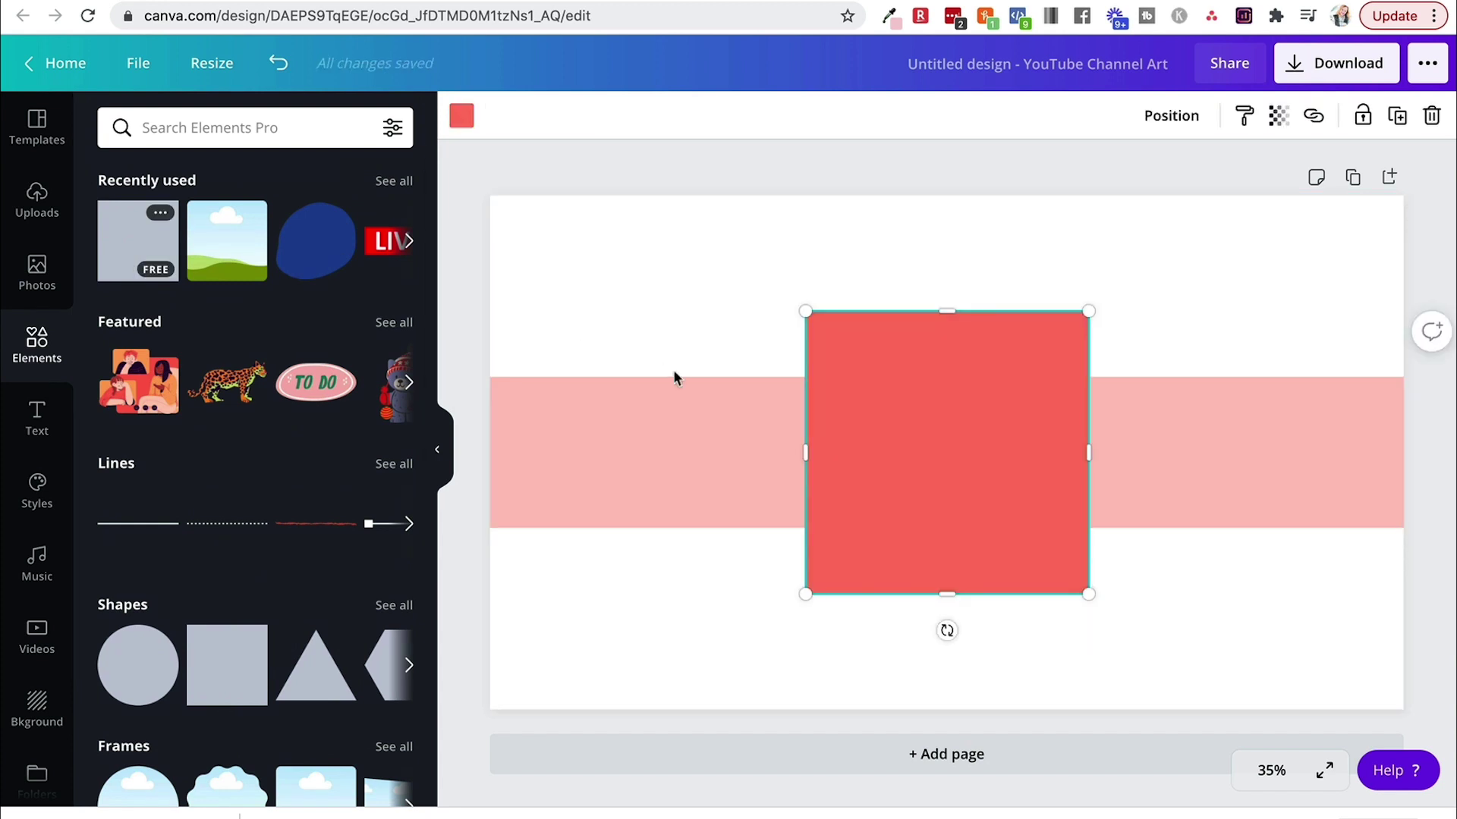
pyautogui.moveTo(988, 374); pyautogui.dragTo(660, 492)
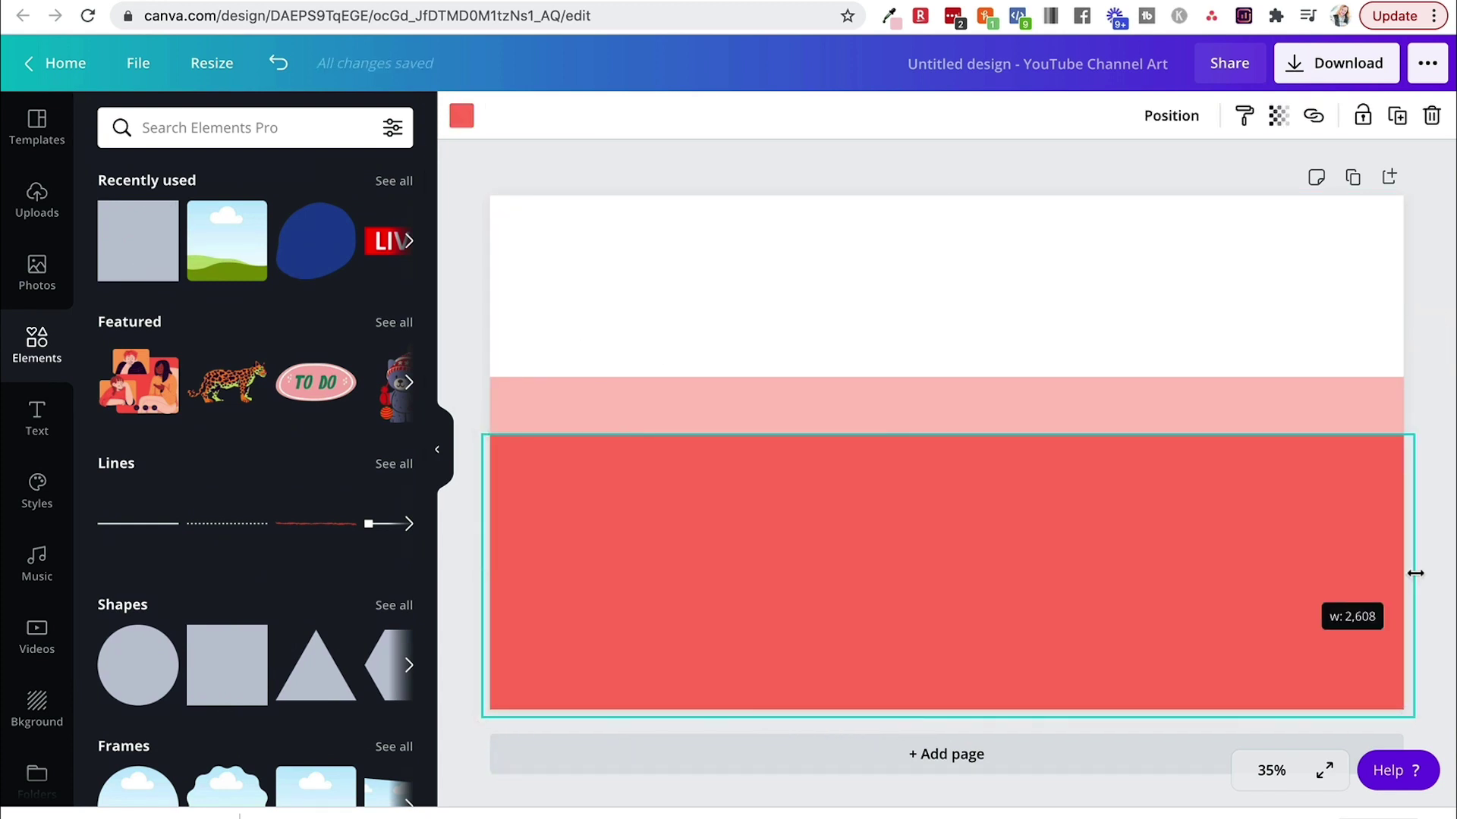
pyautogui.moveTo(1415, 573); pyautogui.dragTo(1414, 573)
pyautogui.moveTo(734, 544)
pyautogui.mouseDown()
pyautogui.moveTo(738, 527)
pyautogui.moveTo(742, 538)
pyautogui.mouseUp()
pyautogui.moveTo(956, 434); pyautogui.dragTo(955, 416)
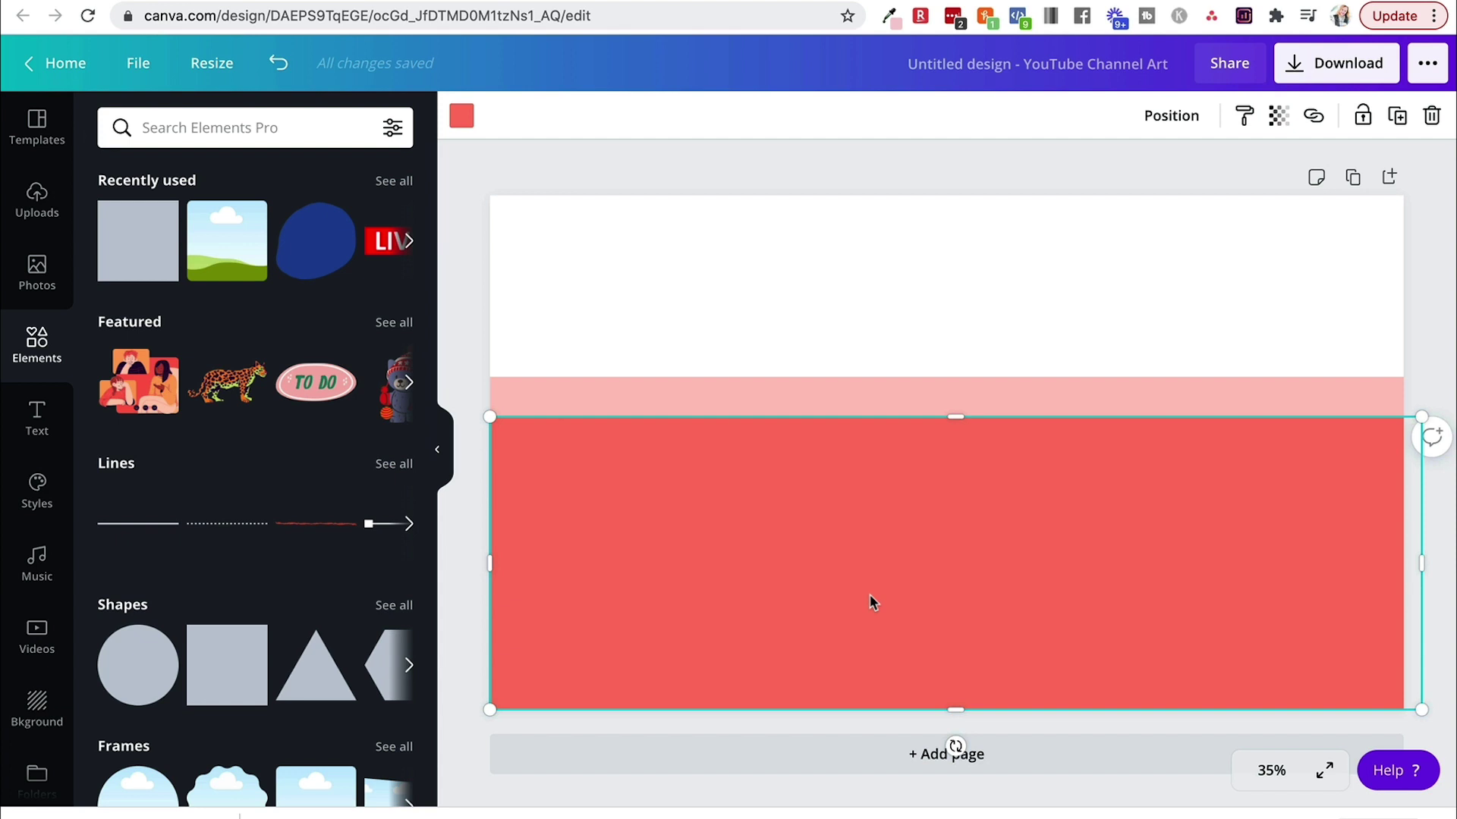
pyautogui.moveTo(868, 595); pyautogui.dragTo(858, 351)
# Step: Make the top rectangle white and send the white and red rectangles one layer backward
pyautogui.click(460, 116)
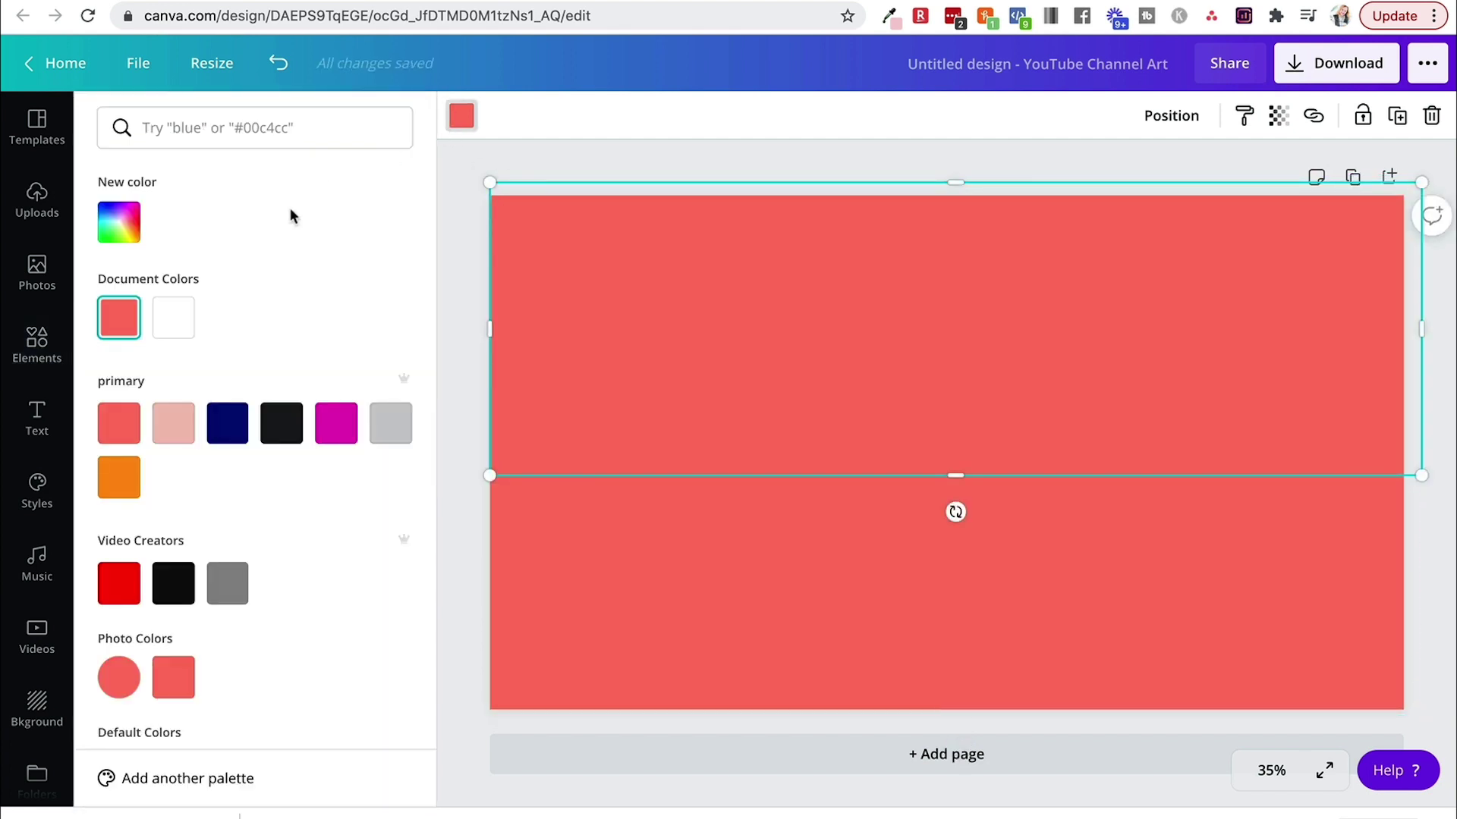
pyautogui.click(171, 318)
pyautogui.moveTo(647, 348); pyautogui.dragTo(652, 273)
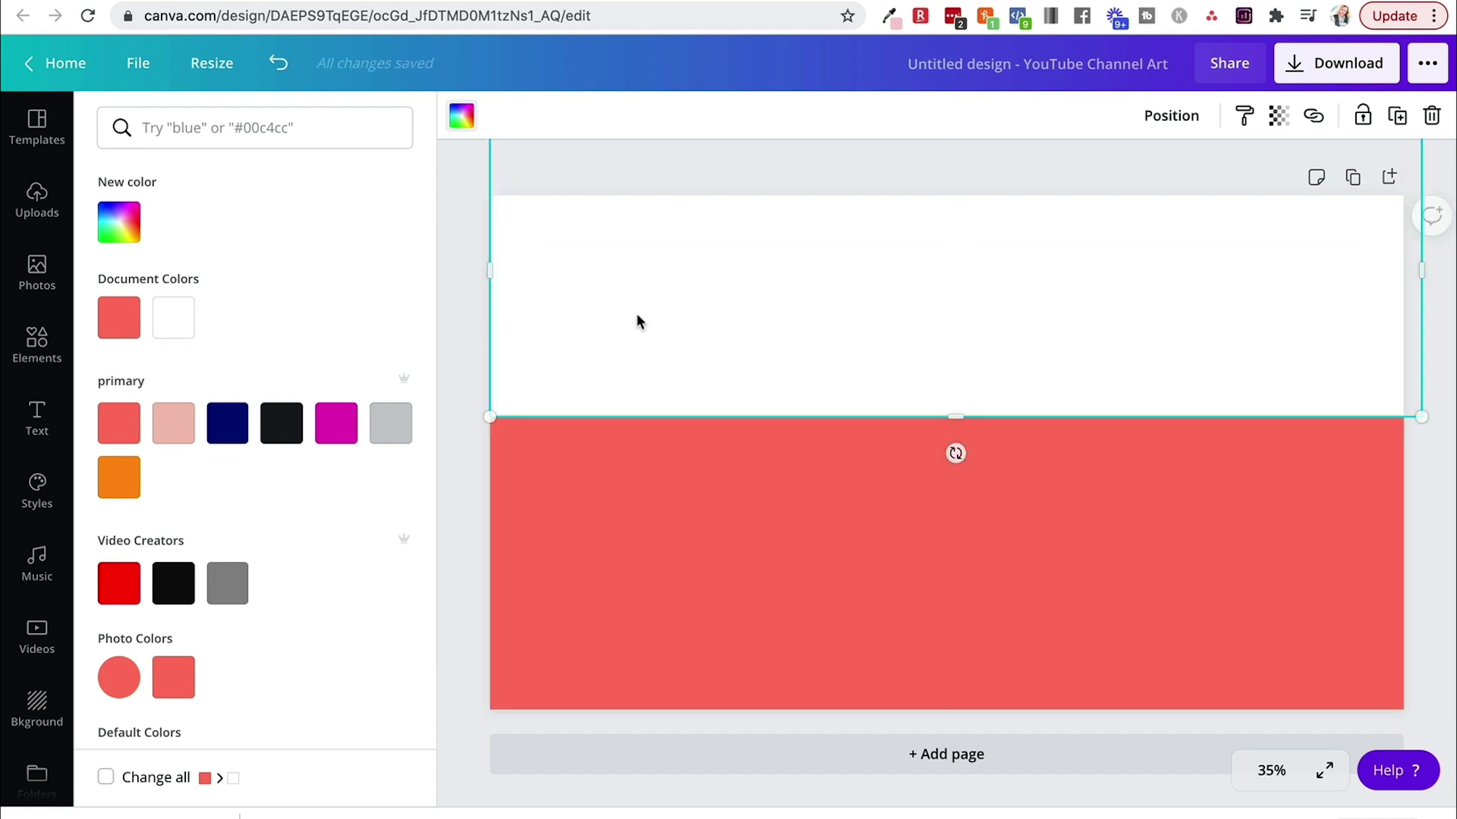
pyautogui.click(1188, 117)
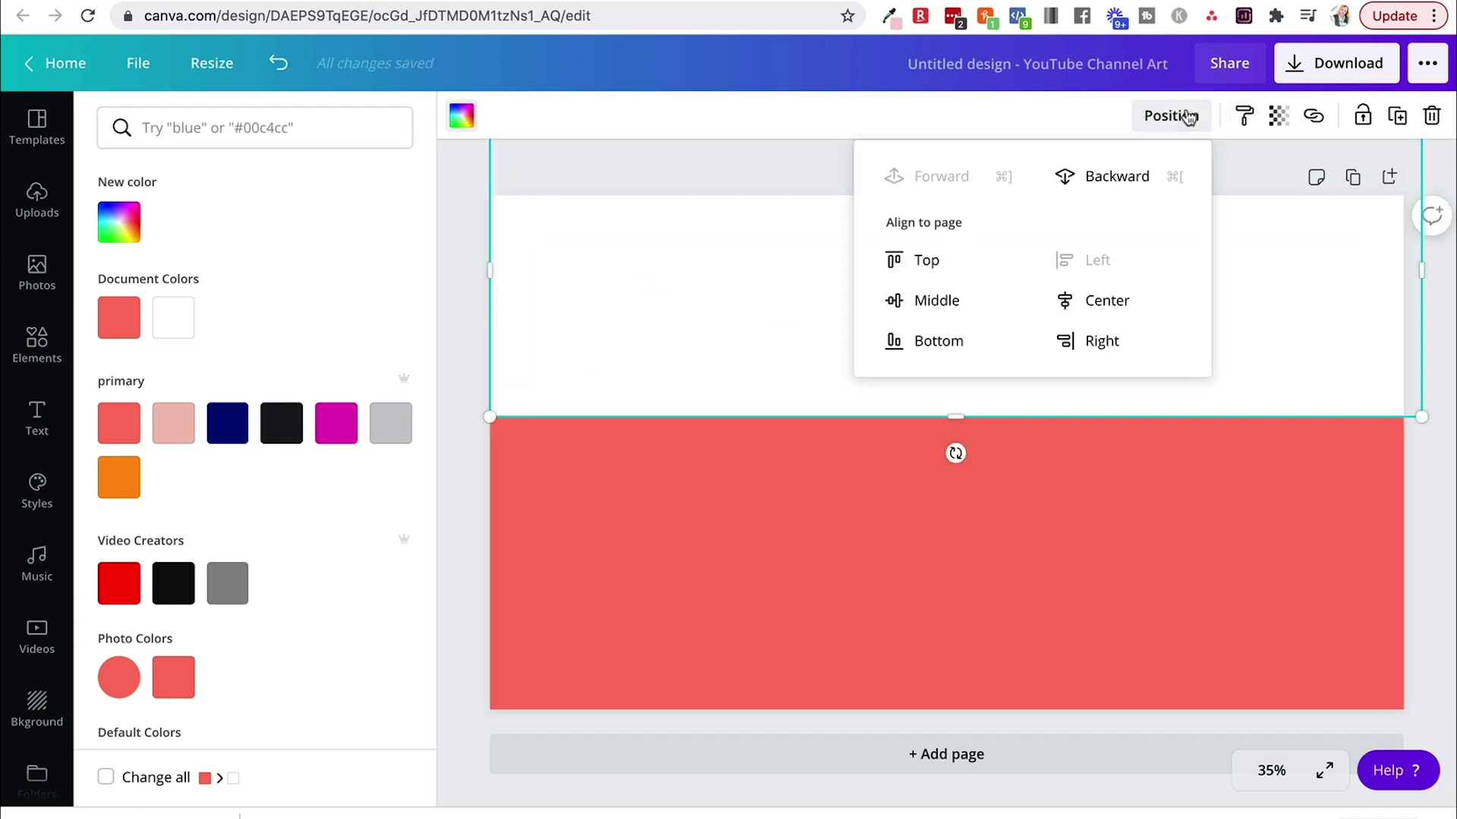
pyautogui.click(1163, 177)
pyautogui.click(1068, 506)
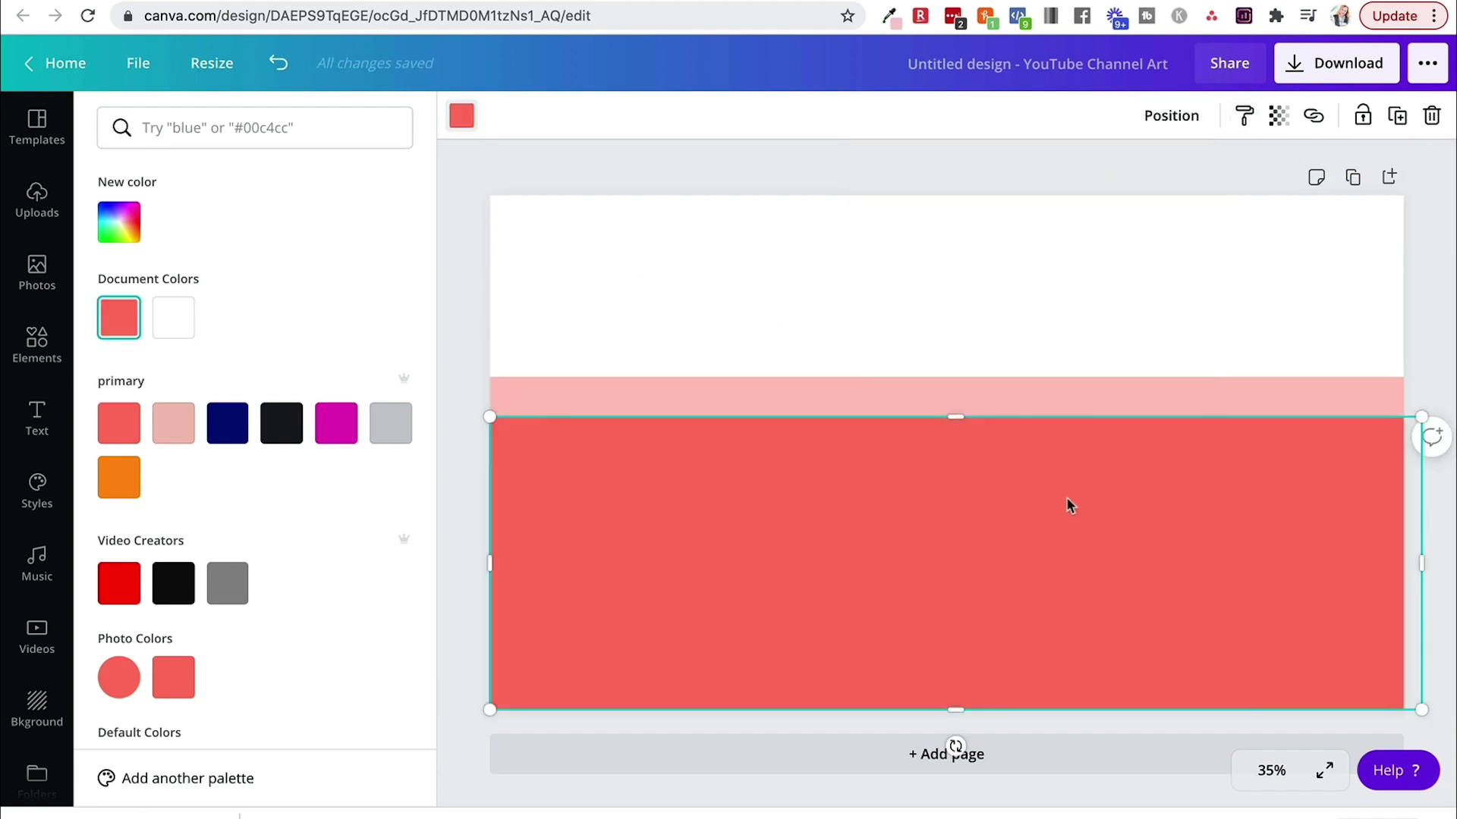
pyautogui.click(1187, 117)
pyautogui.click(1165, 175)
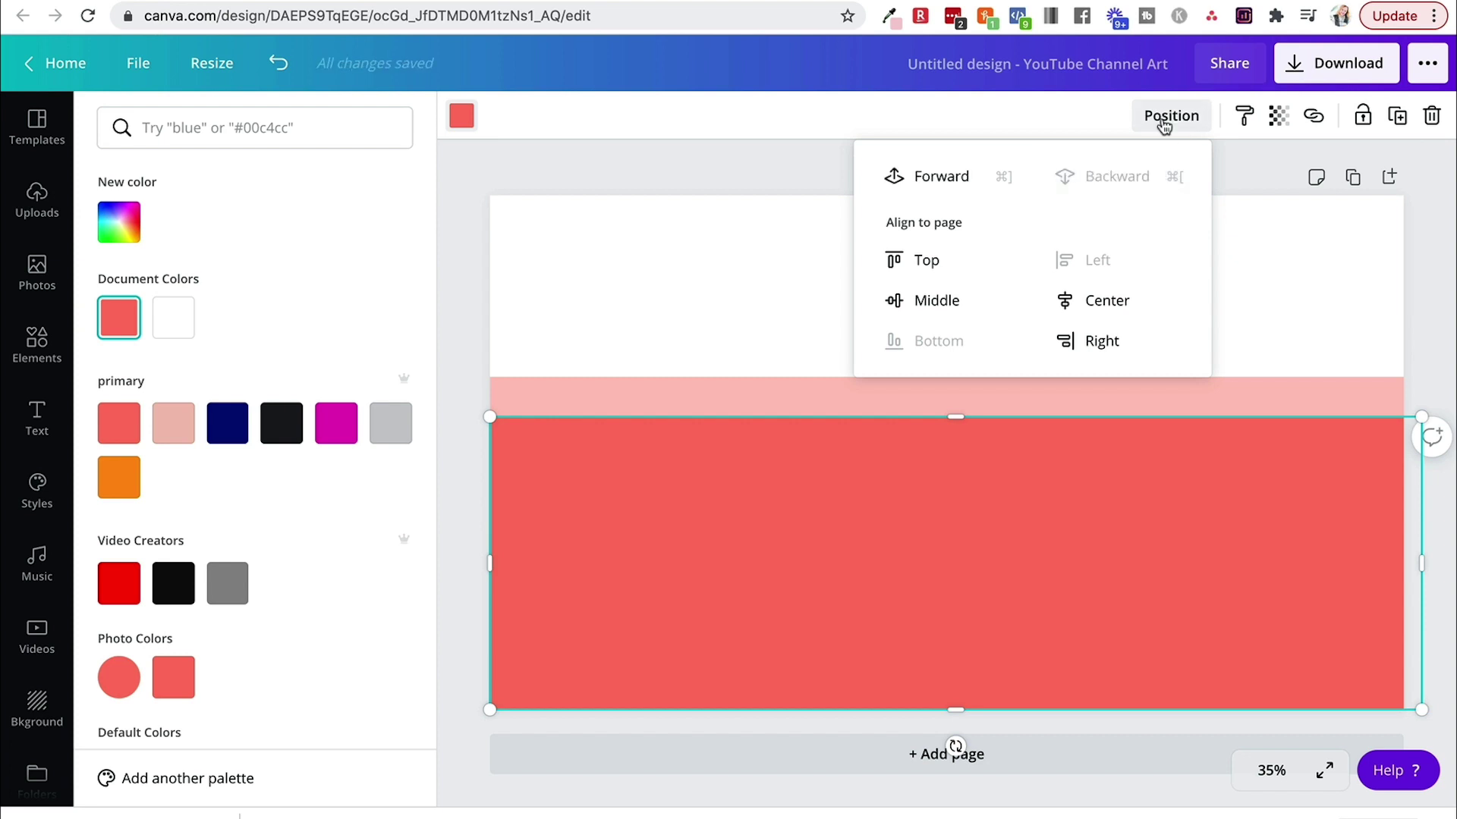
# Step: Check the middle strip's layering and turn the lower red rectangle navy
pyautogui.click(666, 446)
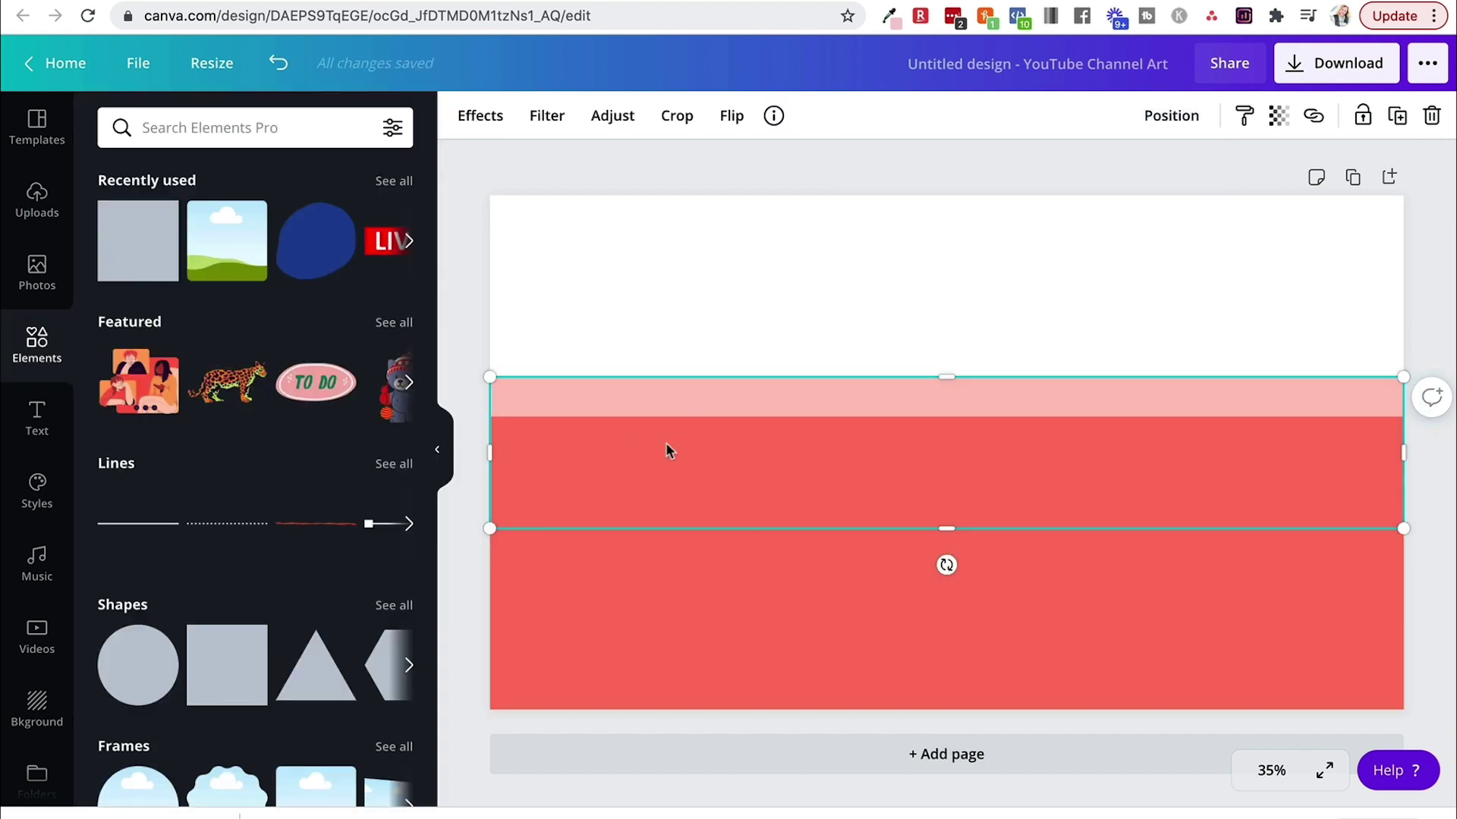
pyautogui.click(1176, 118)
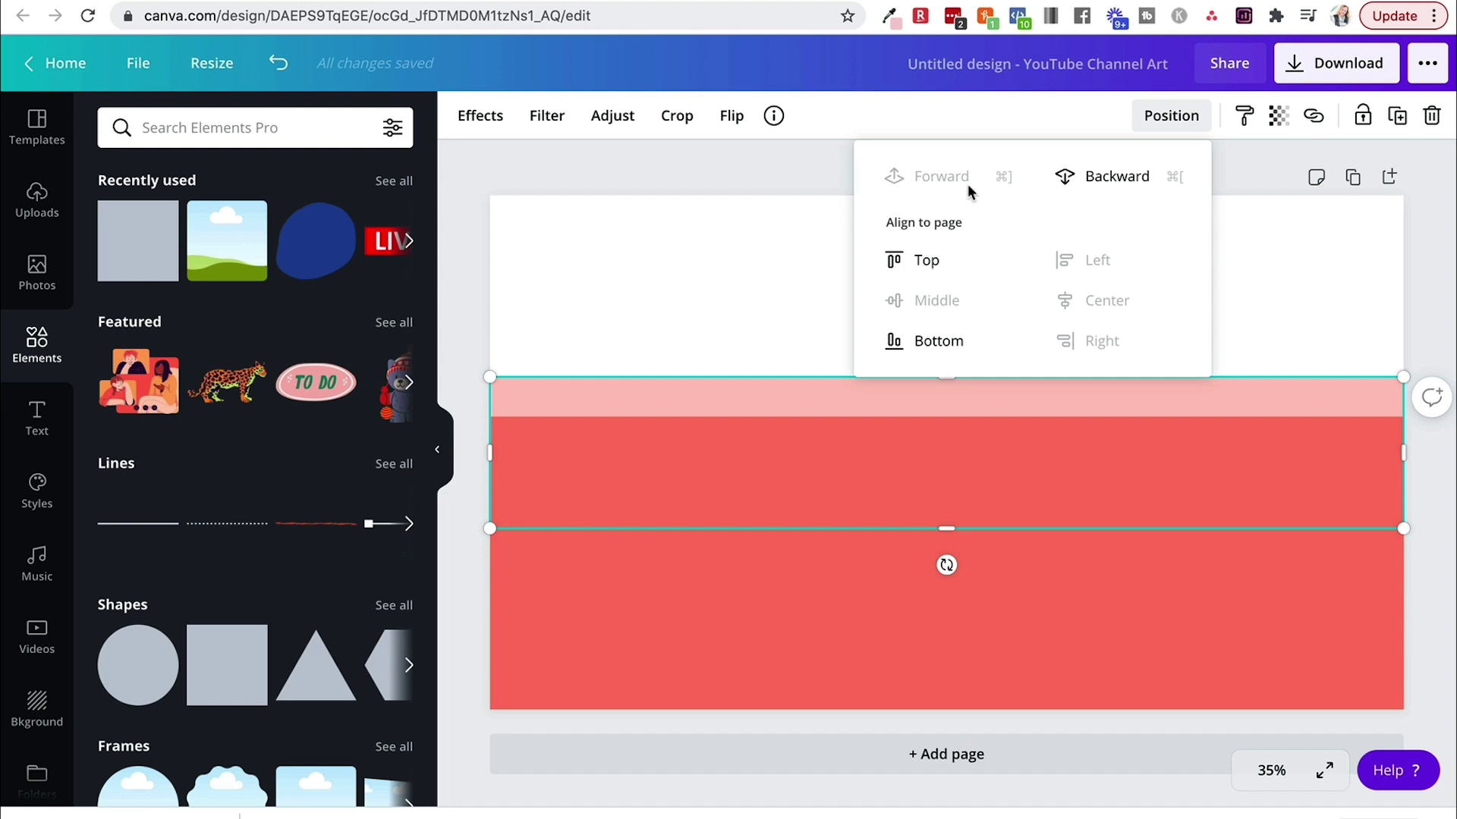
pyautogui.click(657, 574)
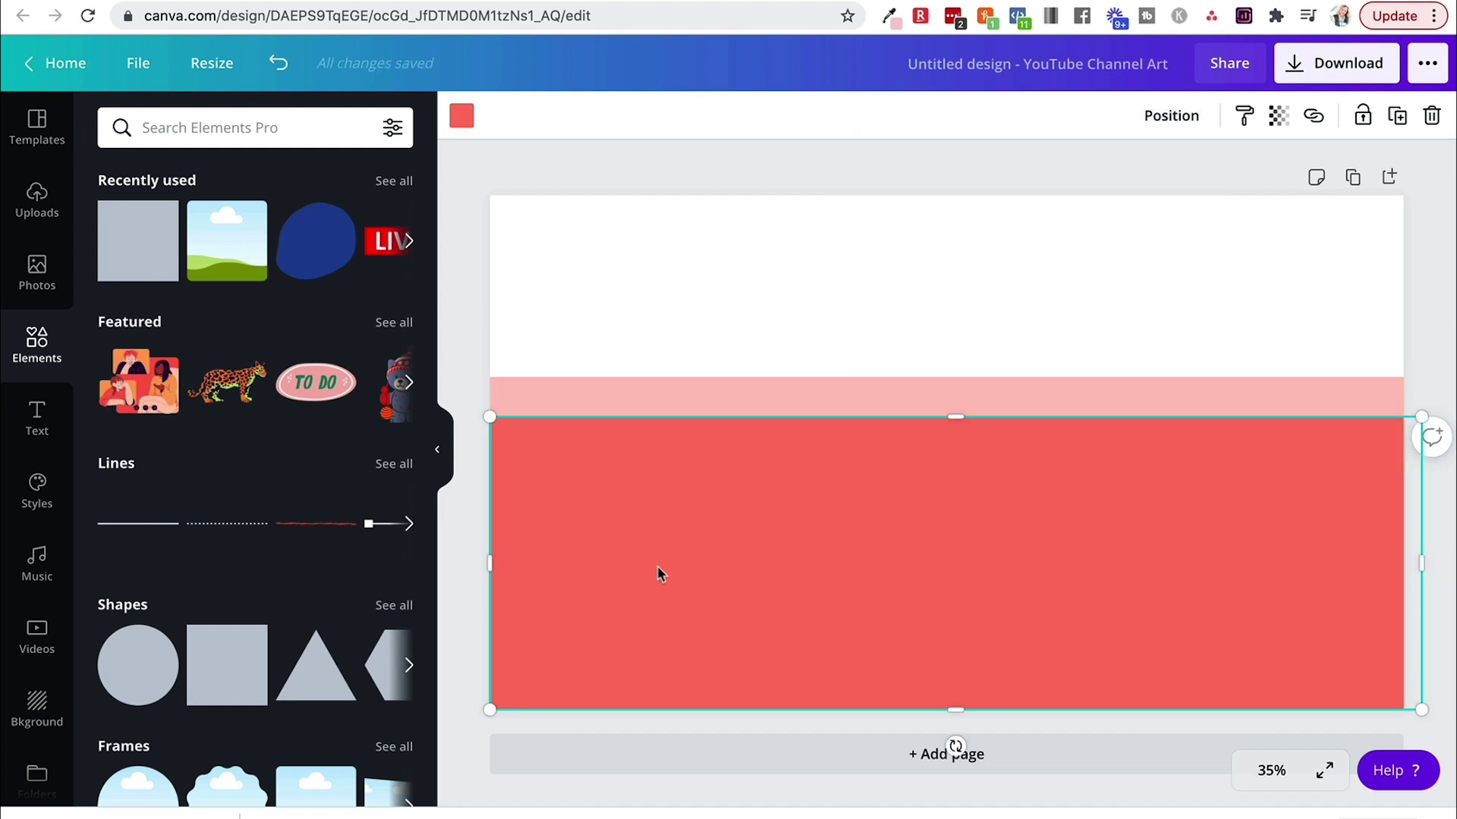
pyautogui.click(461, 116)
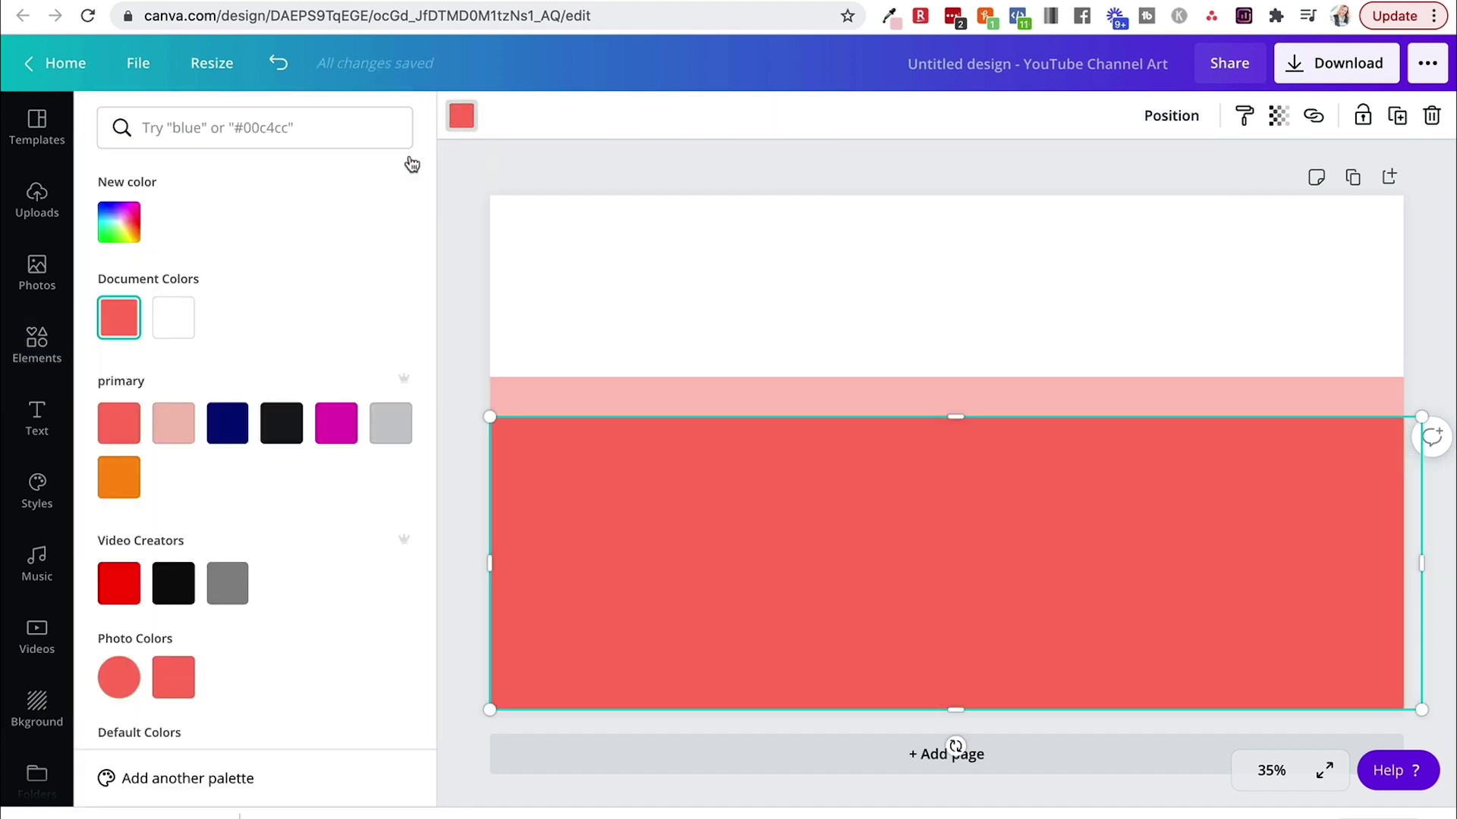
pyautogui.click(227, 422)
pyautogui.click(498, 379)
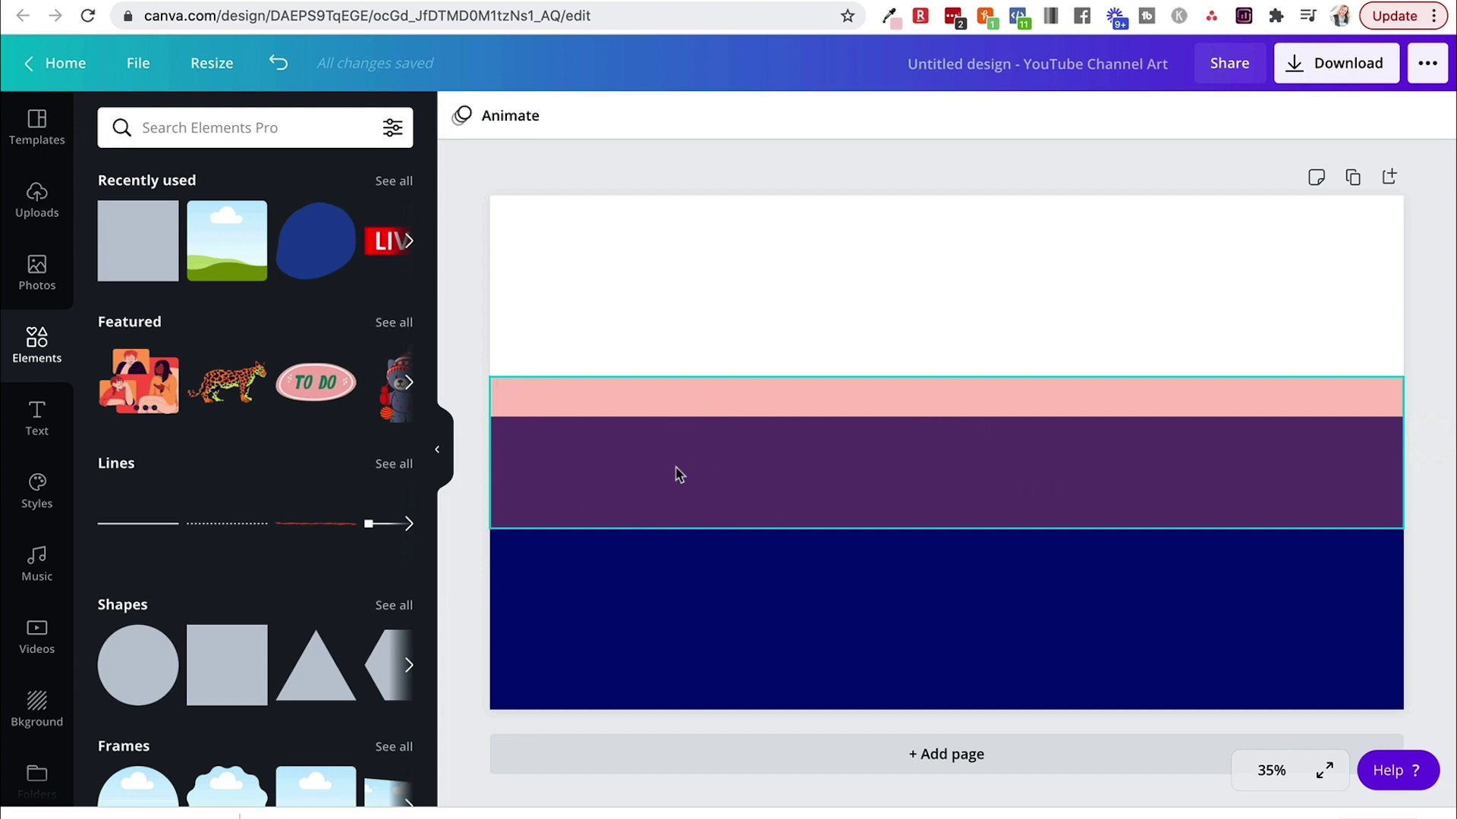
pyautogui.press('Escape')
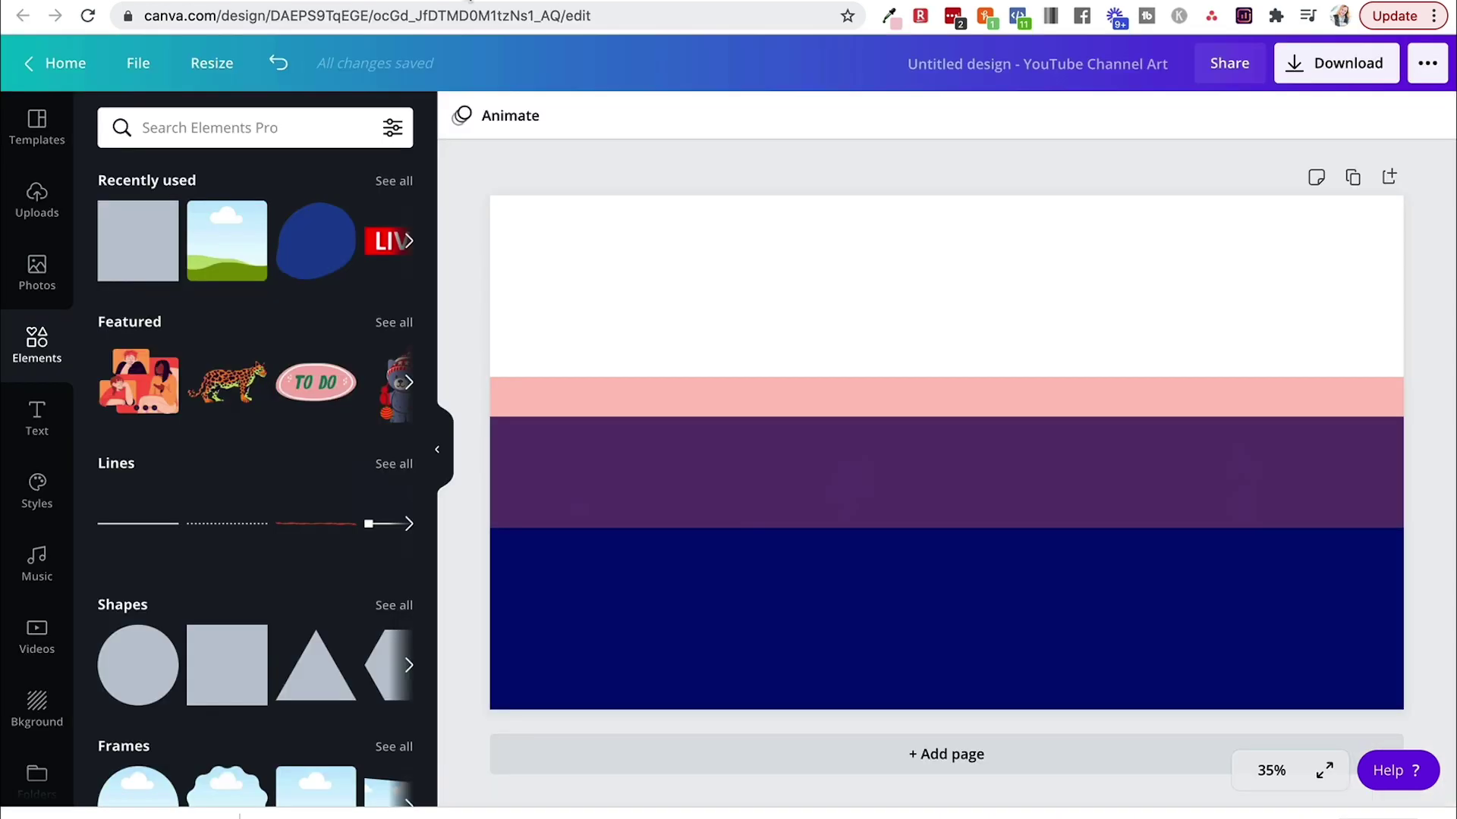
# Step: Change the white top band to the light pink swatch
pyautogui.click(559, 289)
pyautogui.click(461, 116)
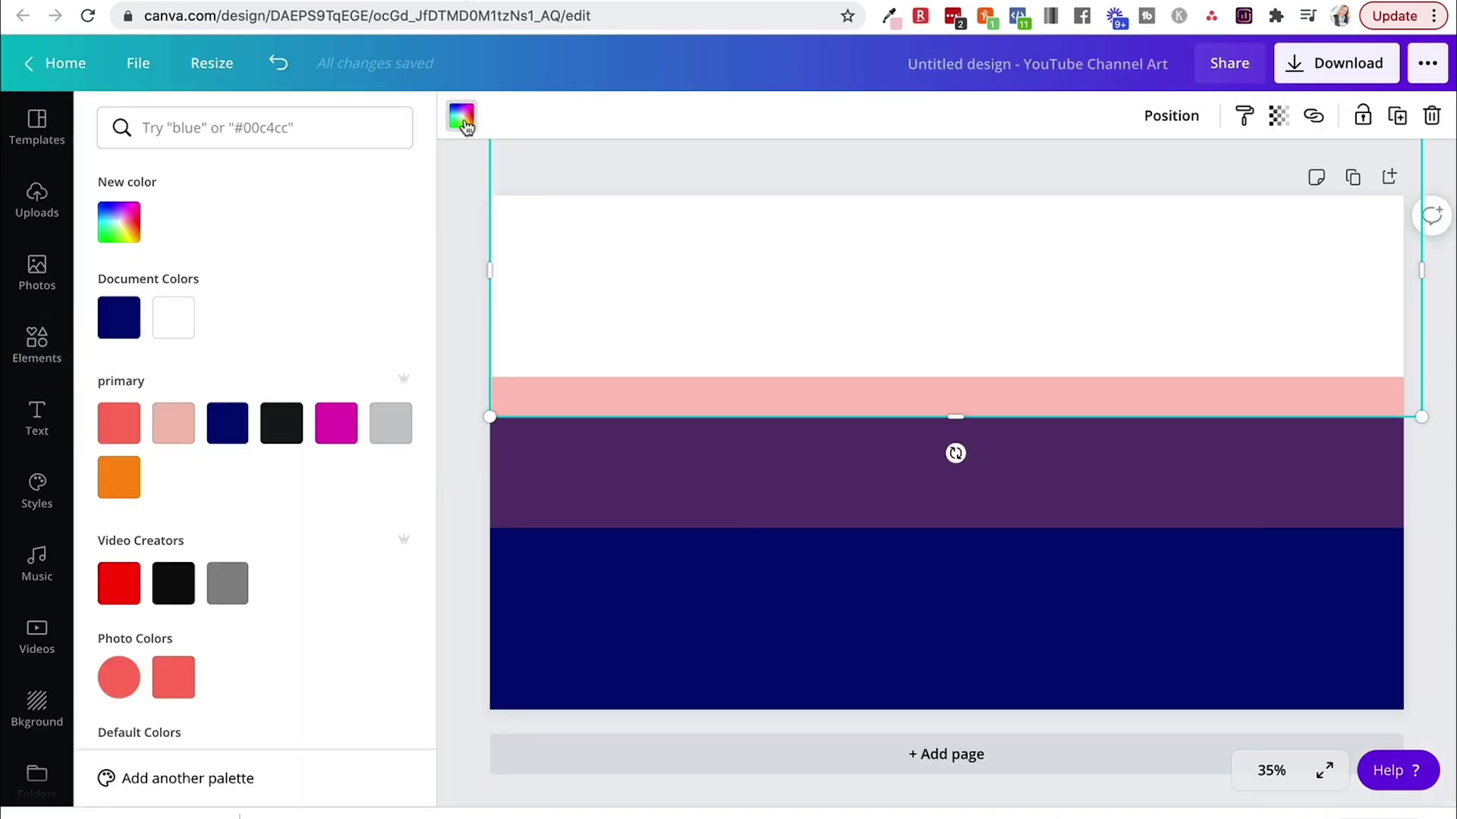
pyautogui.click(173, 424)
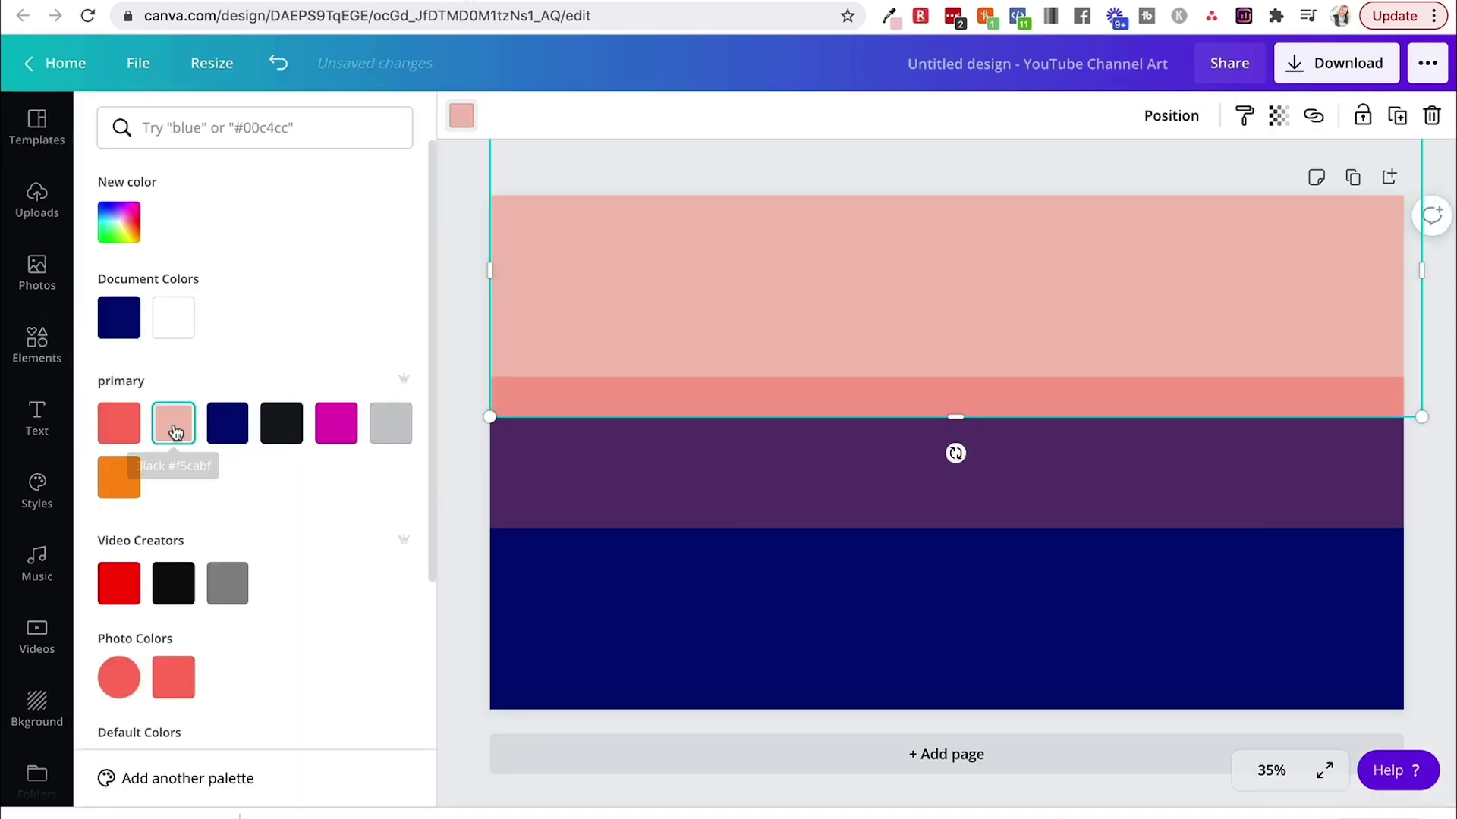
pyautogui.click(127, 230)
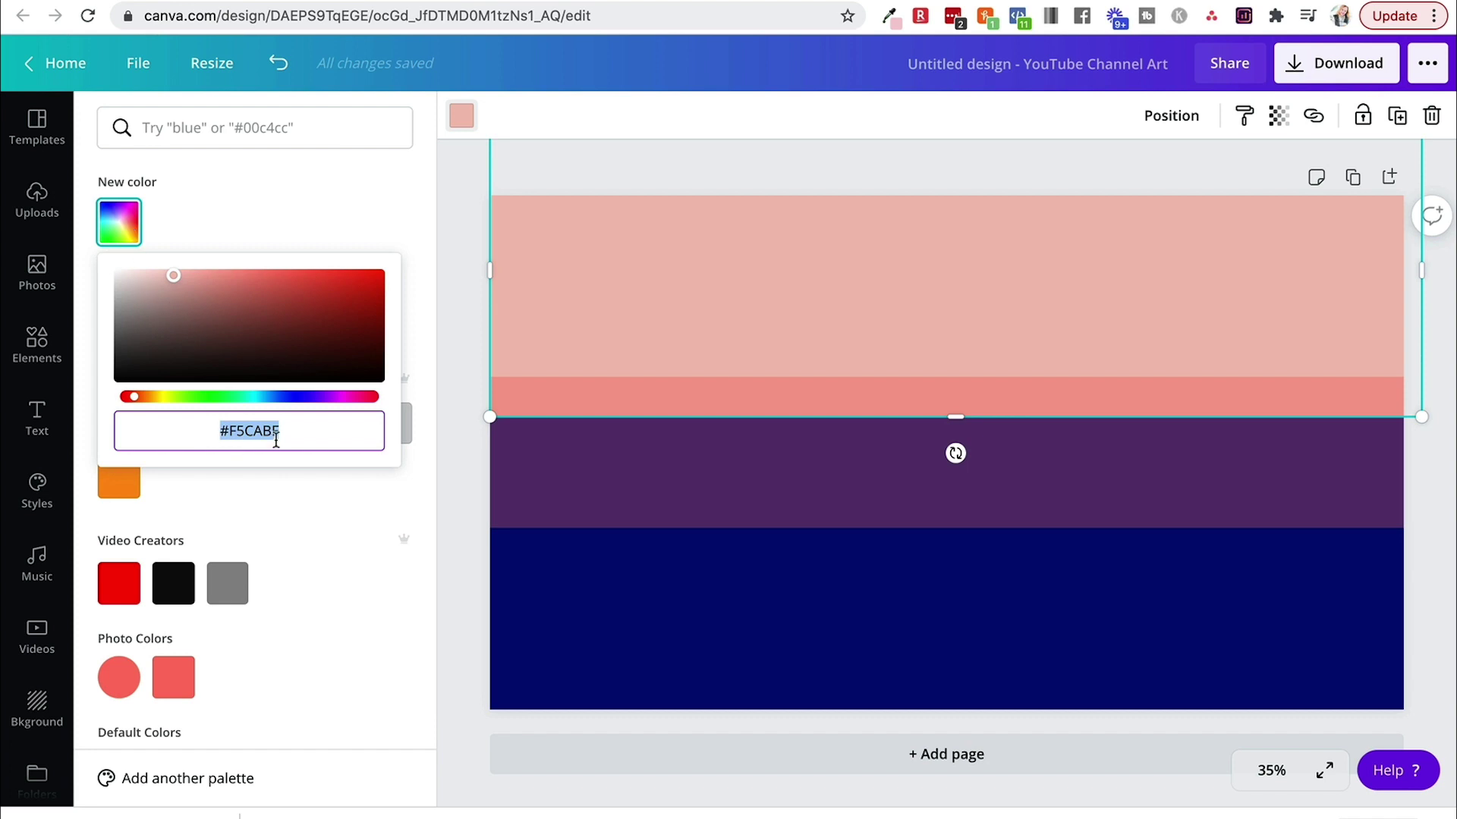
pyautogui.click(471, 244)
# Step: Delete the navy block and stretch the light pink band to fill the banner
pyautogui.click(566, 615)
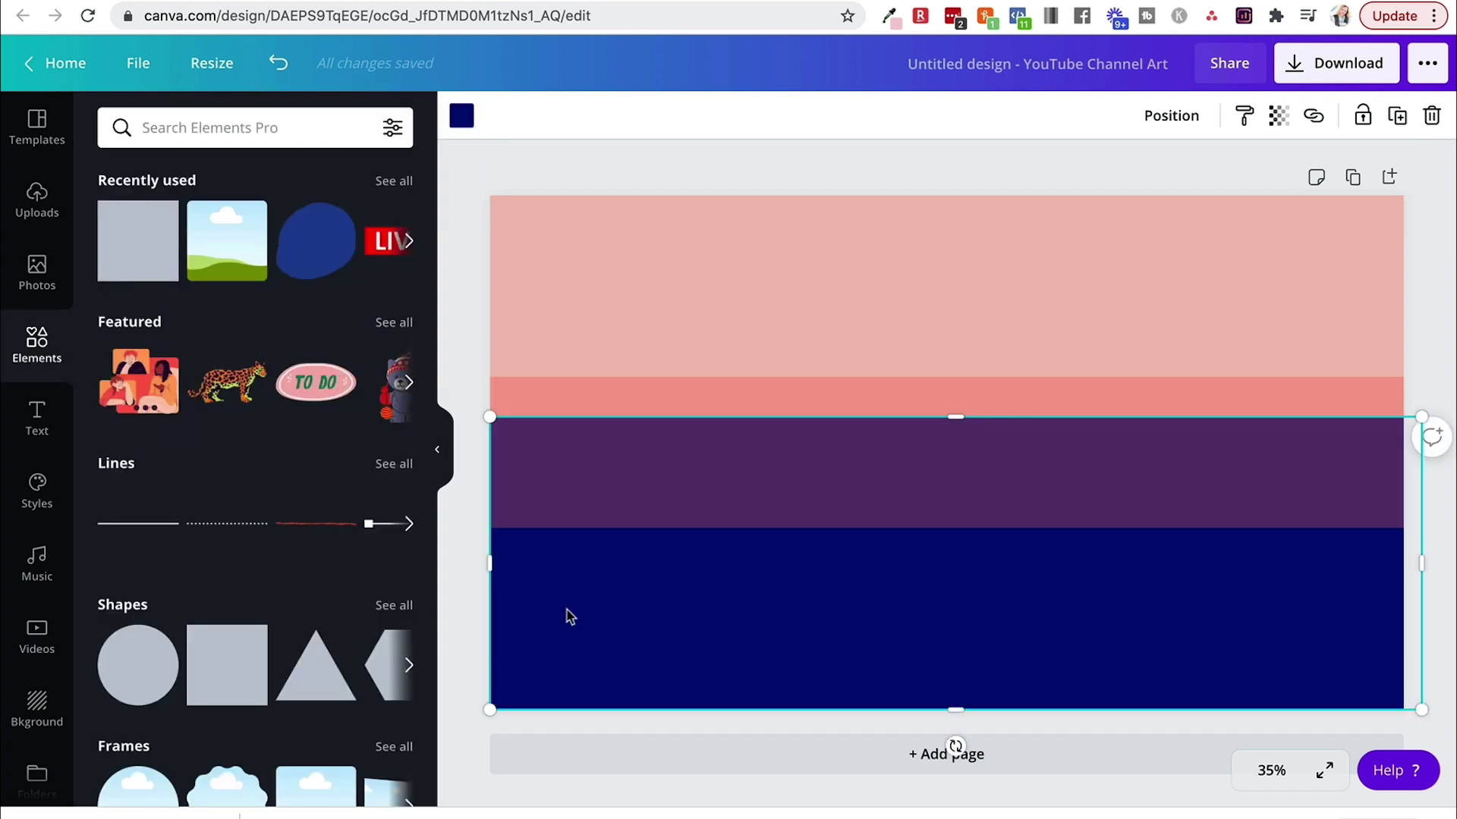
pyautogui.press('Delete')
pyautogui.click(580, 294)
pyautogui.moveTo(580, 294); pyautogui.dragTo(582, 348)
pyautogui.moveTo(943, 486); pyautogui.dragTo(927, 710)
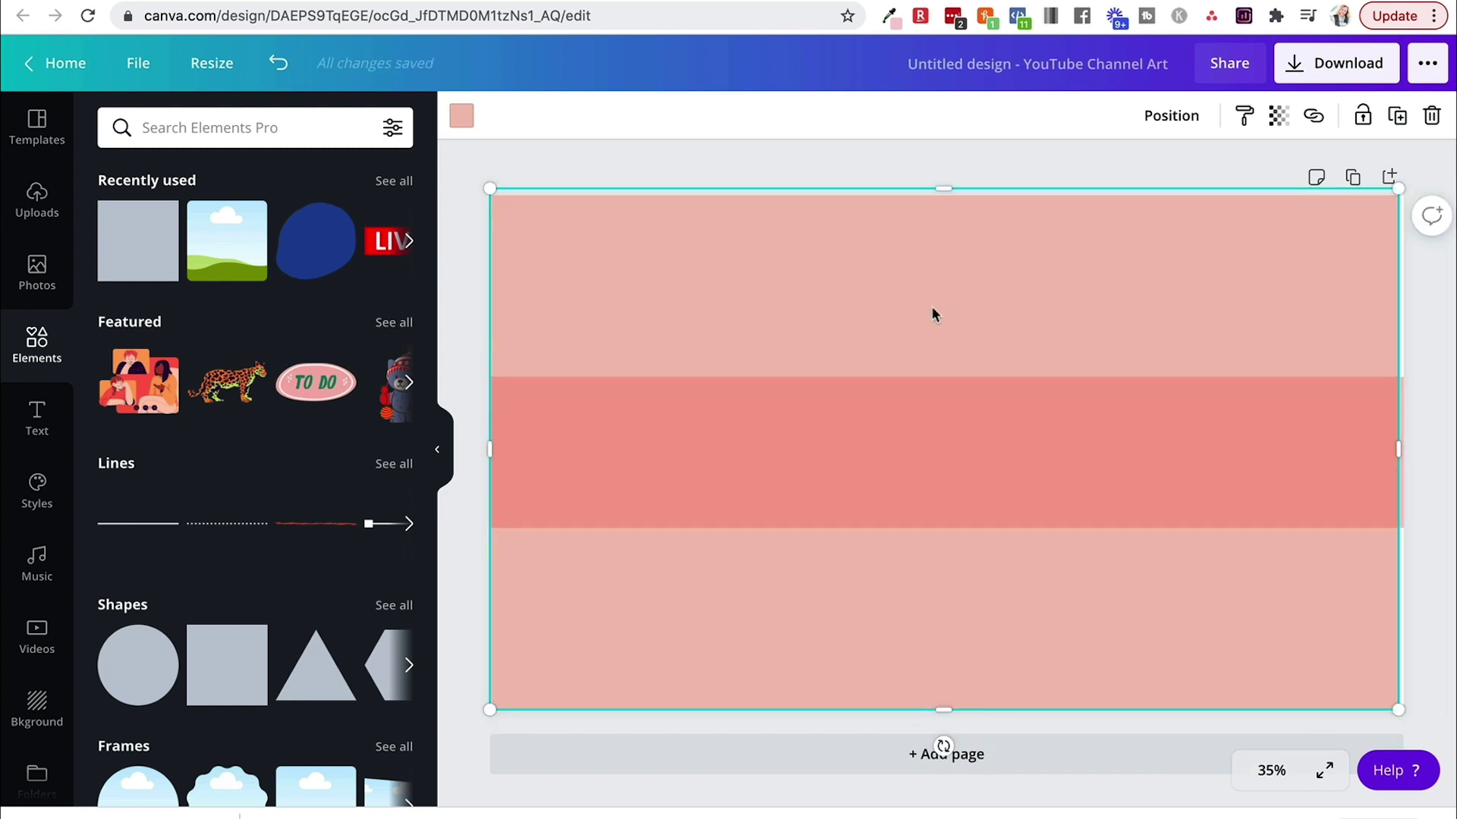
pyautogui.click(892, 166)
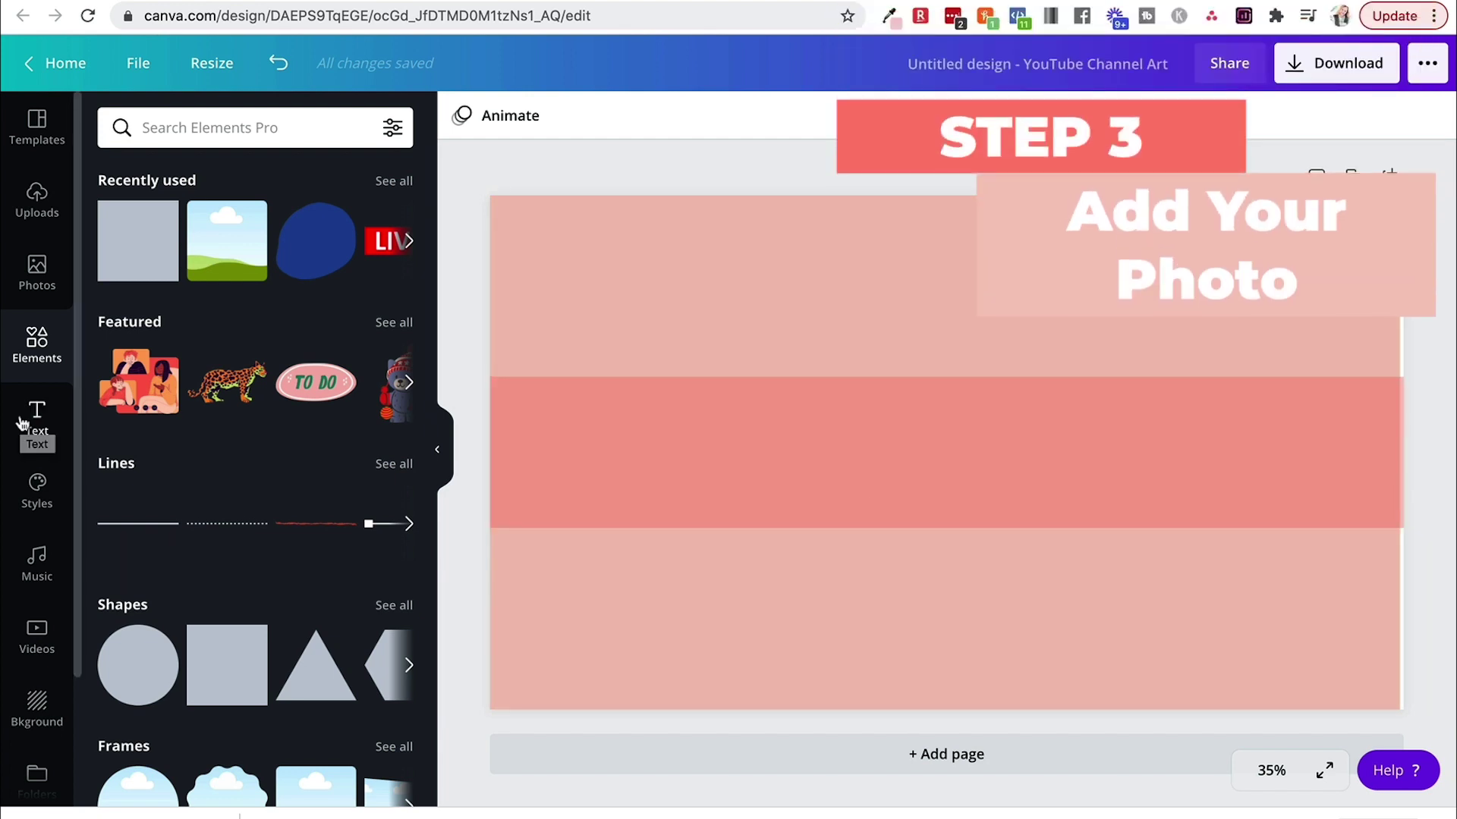
# Step: Add the uploaded photo of the woman sitting and apply Background Remover
pyautogui.click(37, 199)
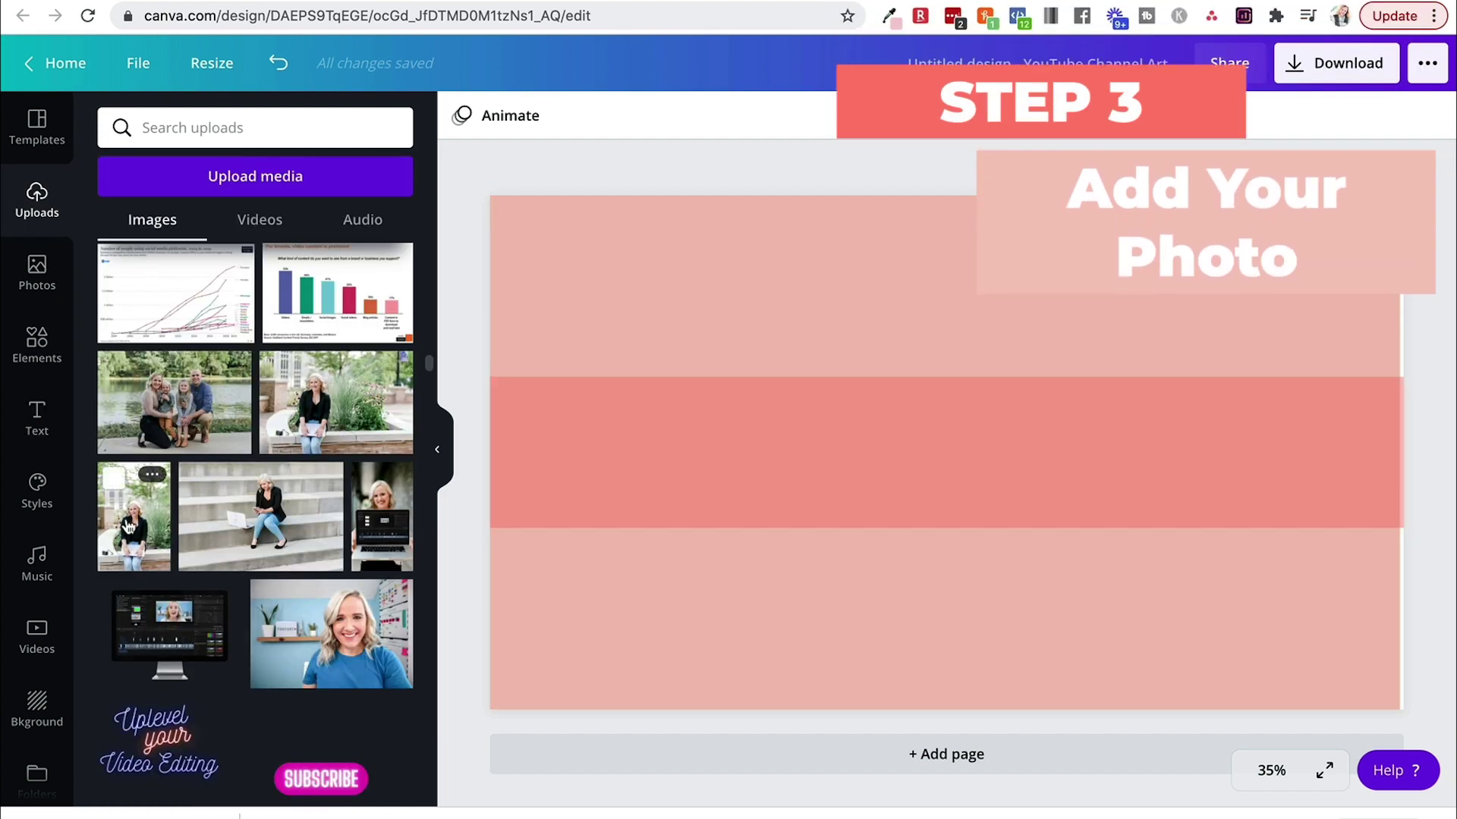
pyautogui.click(262, 446)
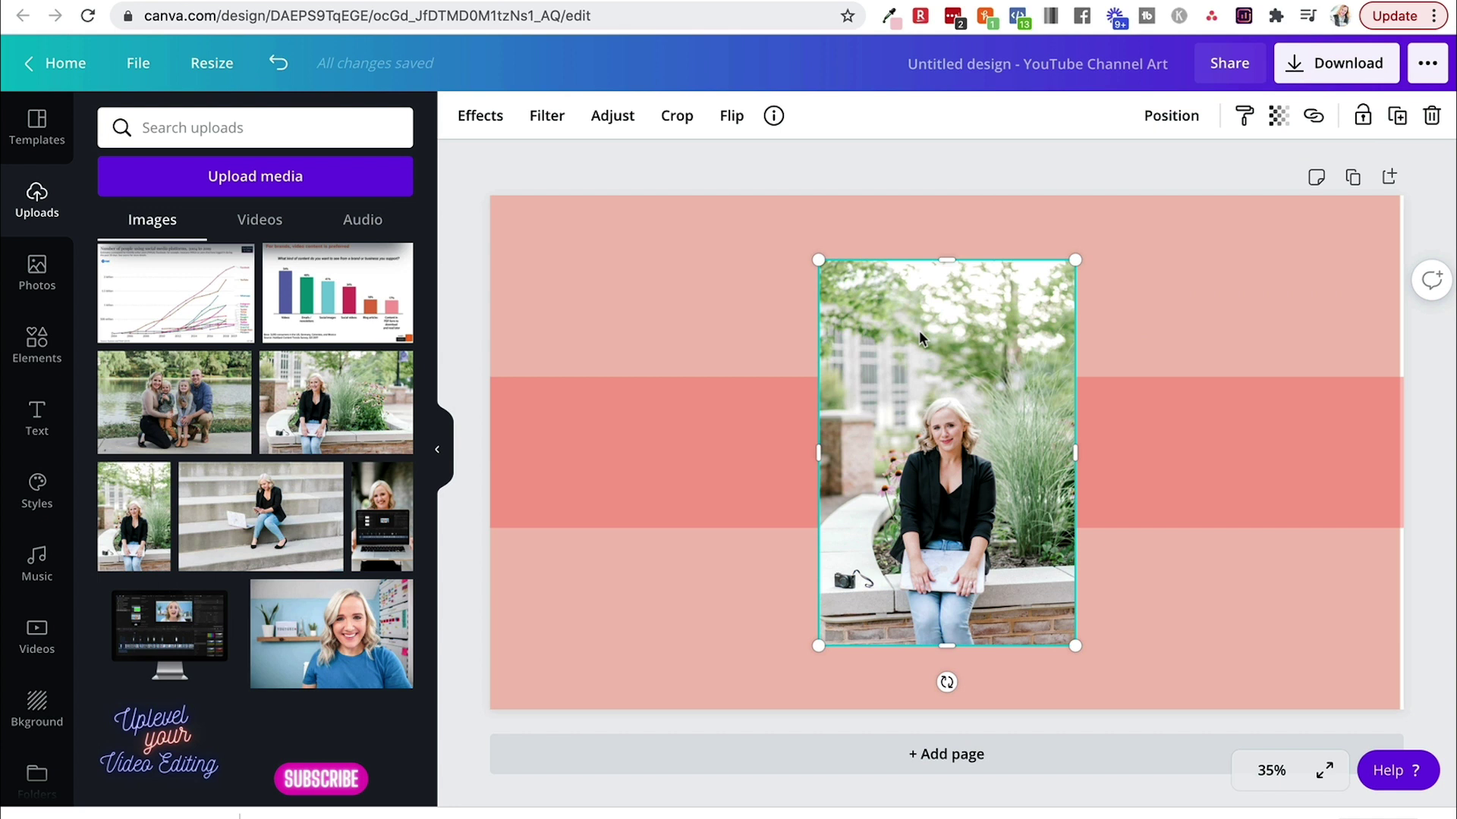
pyautogui.click(480, 116)
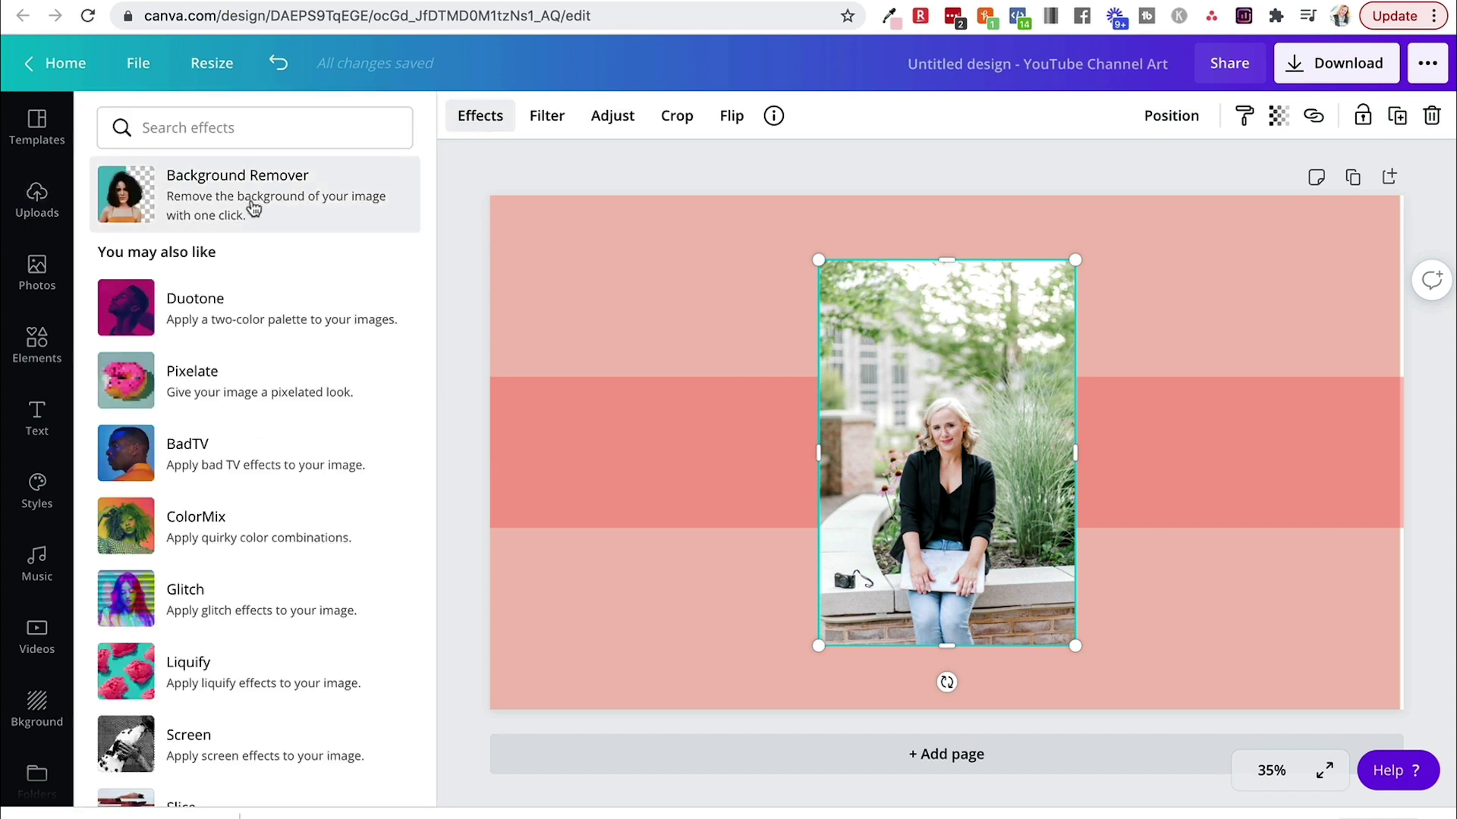
pyautogui.click(253, 203)
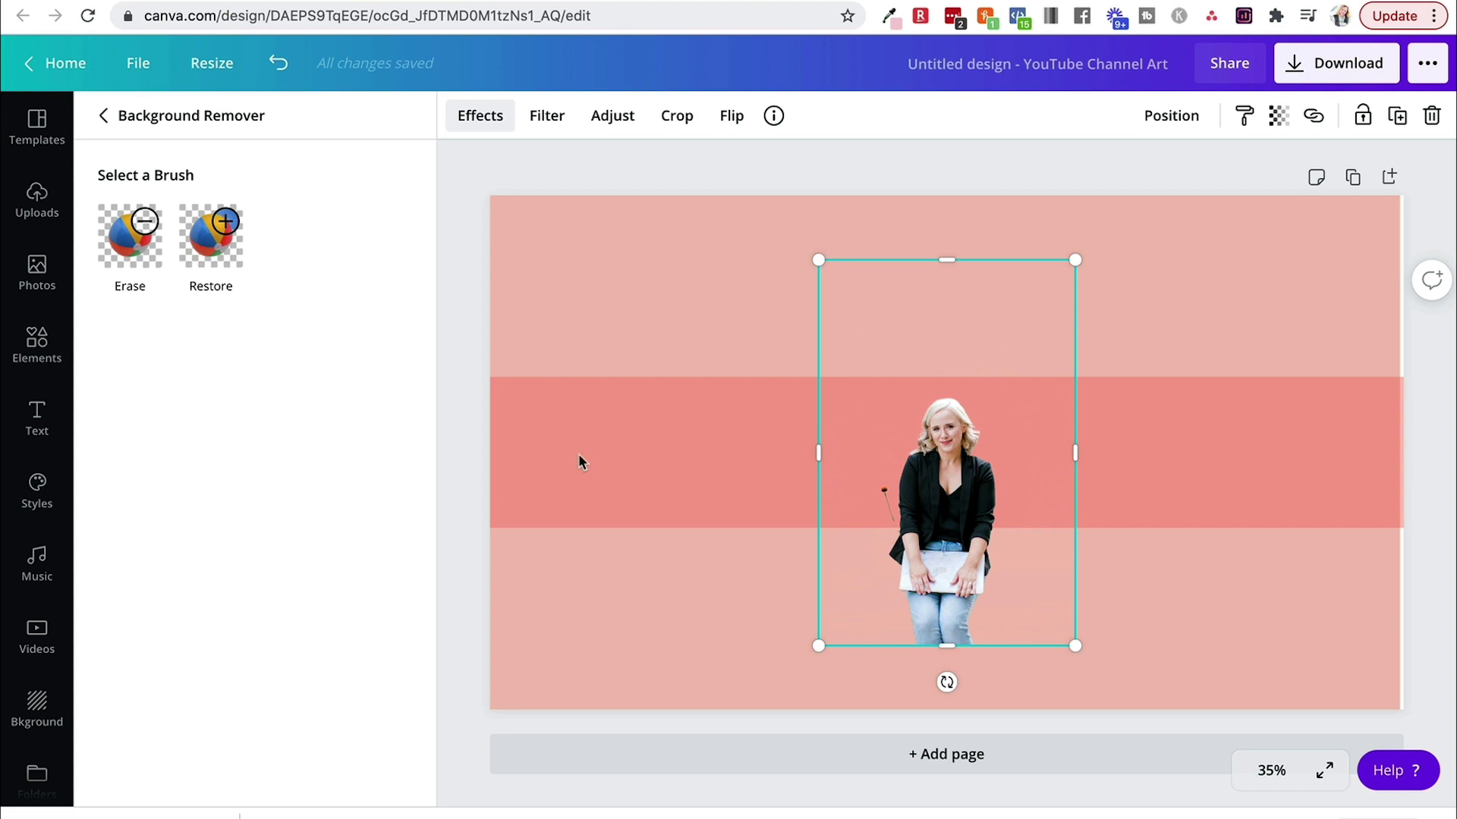
# Step: Move the cut-out up and left and erase a stray fragment
pyautogui.moveTo(902, 511); pyautogui.dragTo(724, 457)
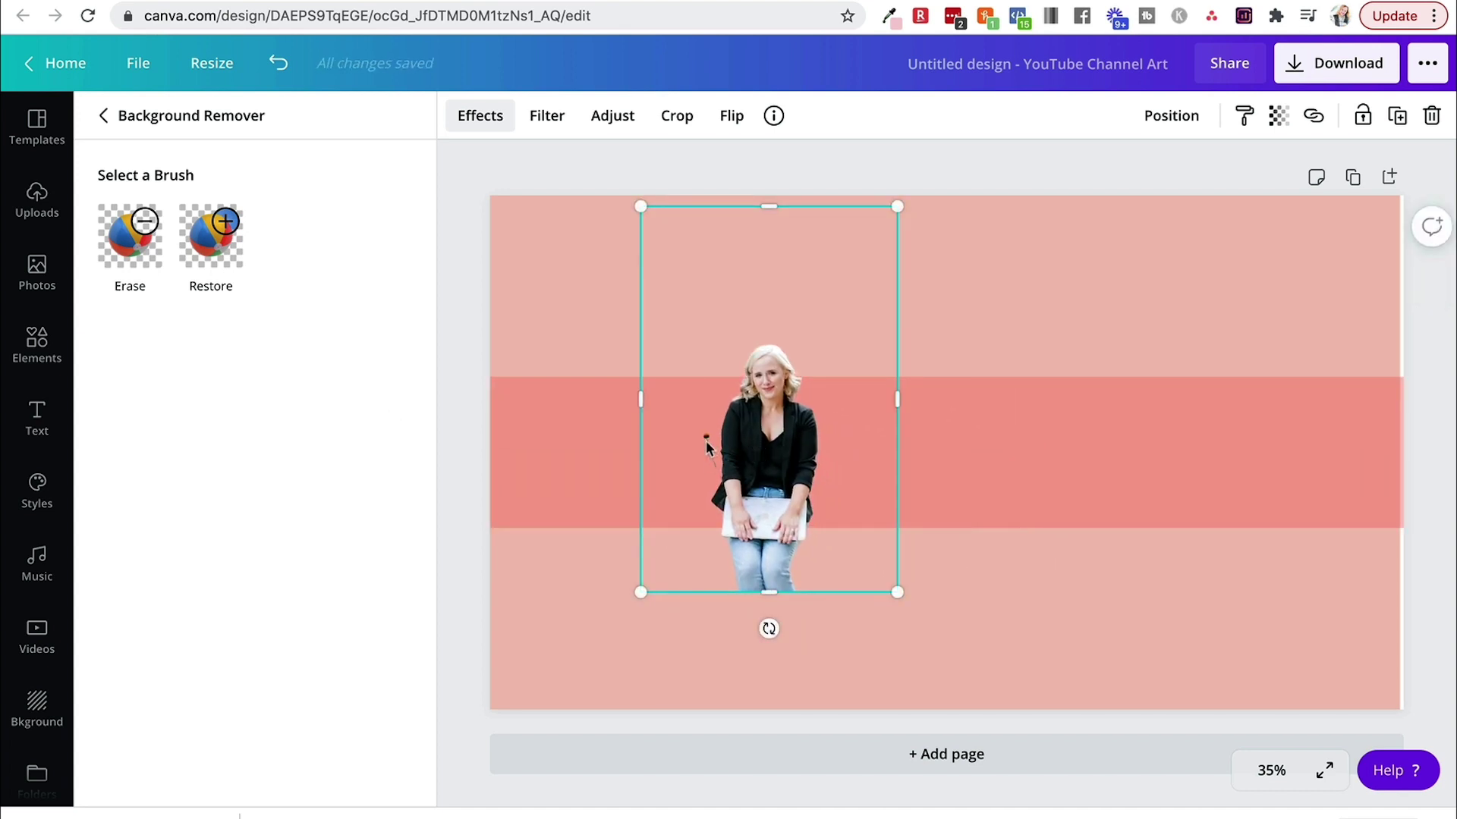
pyautogui.click(135, 240)
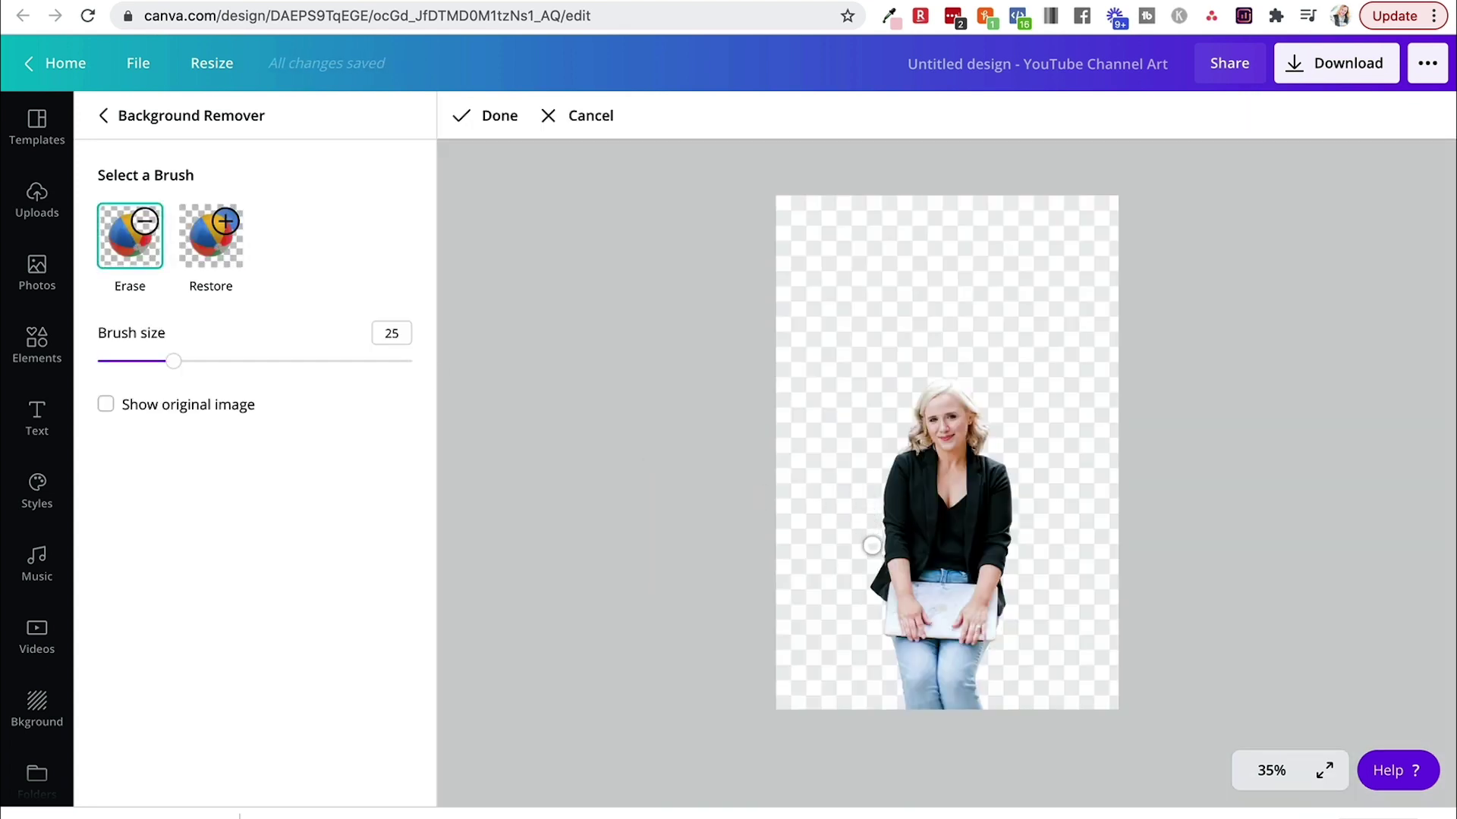
pyautogui.click(485, 115)
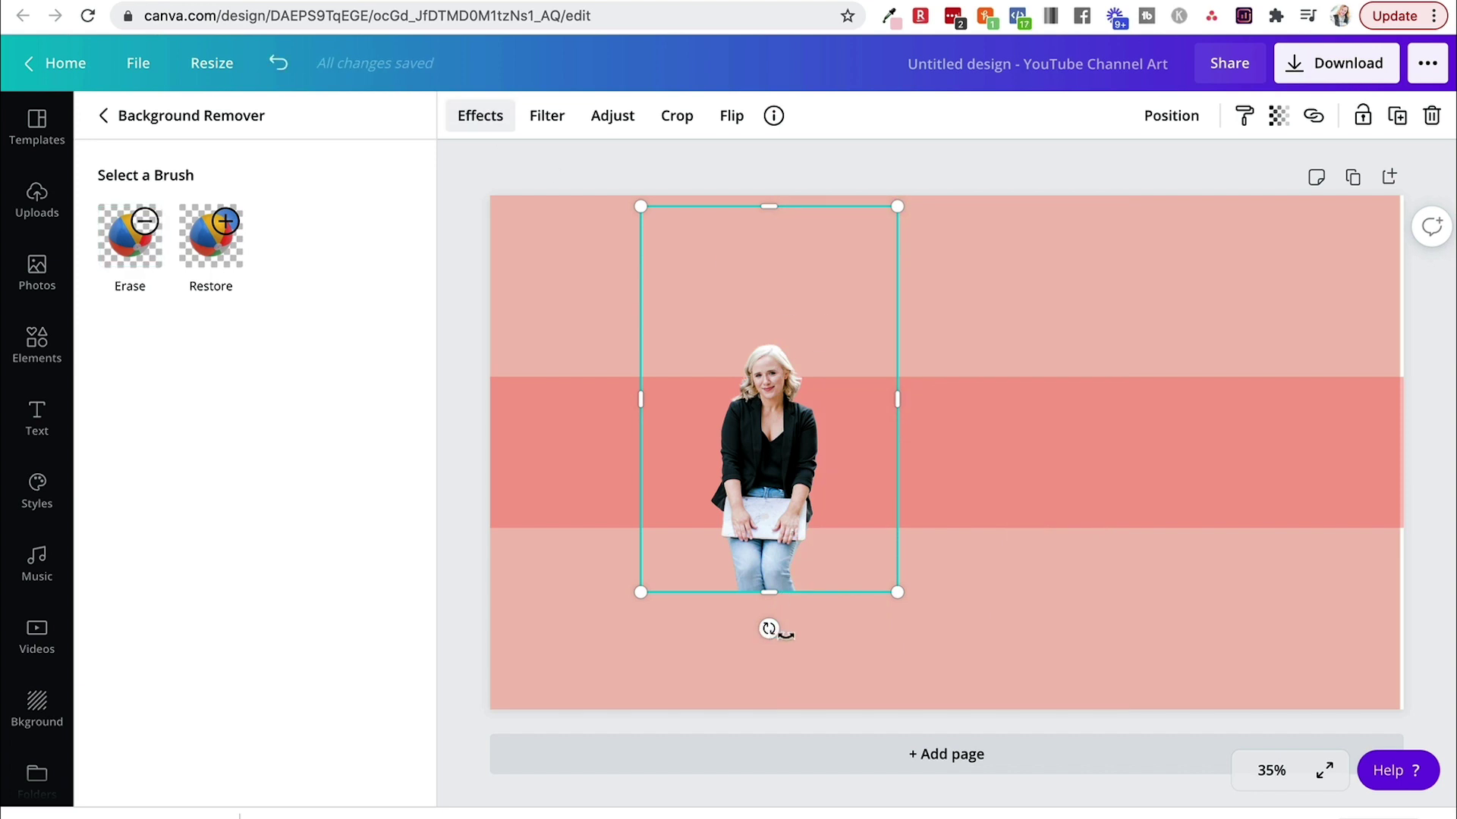
# Step: Tilt the cut-out slightly clockwise, shrink it and move it into the middle strip
pyautogui.moveTo(768, 629); pyautogui.dragTo(797, 629)
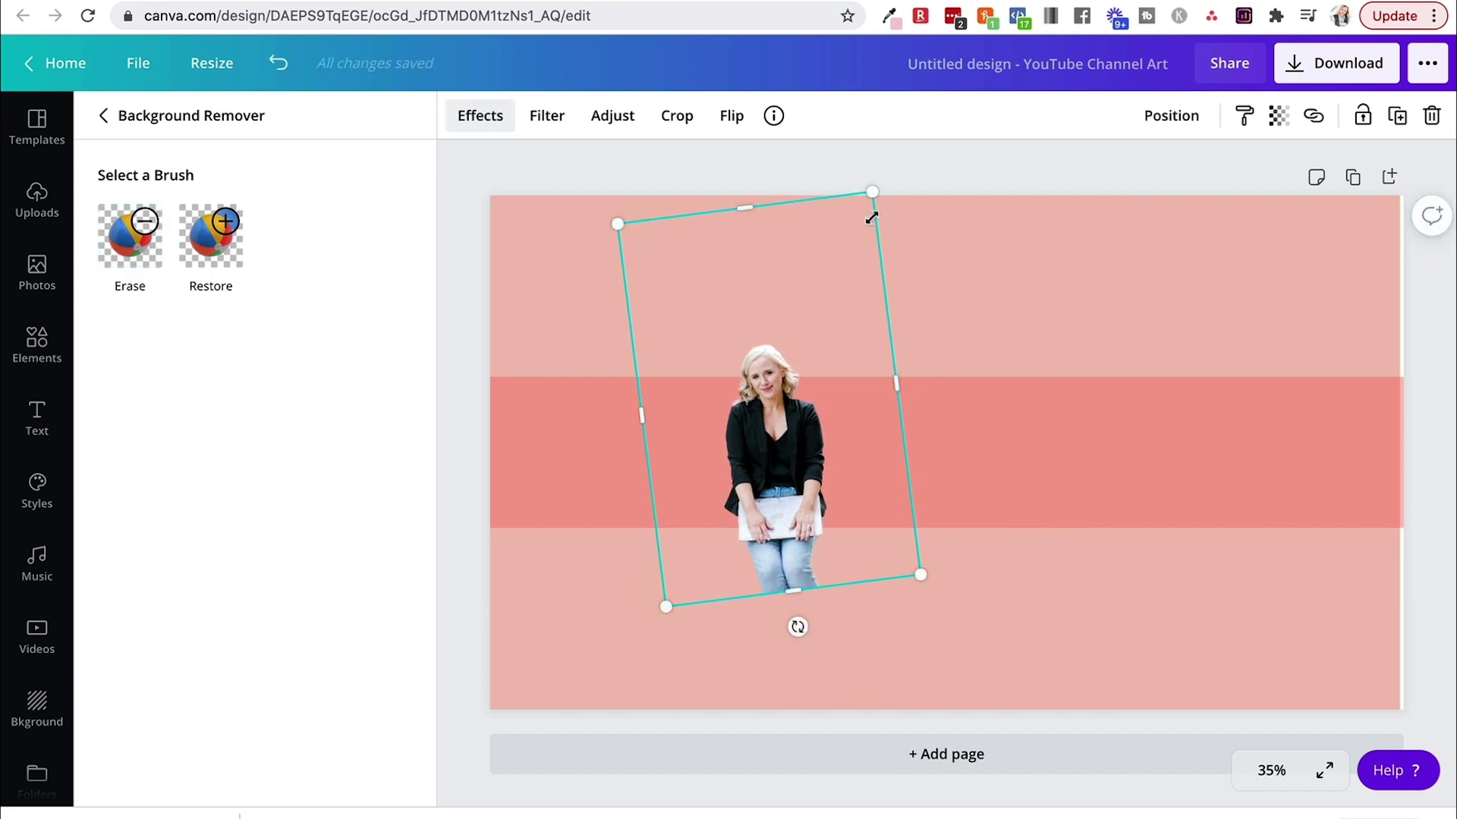
pyautogui.moveTo(872, 217); pyautogui.dragTo(847, 246)
pyautogui.moveTo(785, 454)
pyautogui.mouseDown()
pyautogui.moveTo(765, 431)
pyautogui.moveTo(760, 454)
pyautogui.mouseUp()
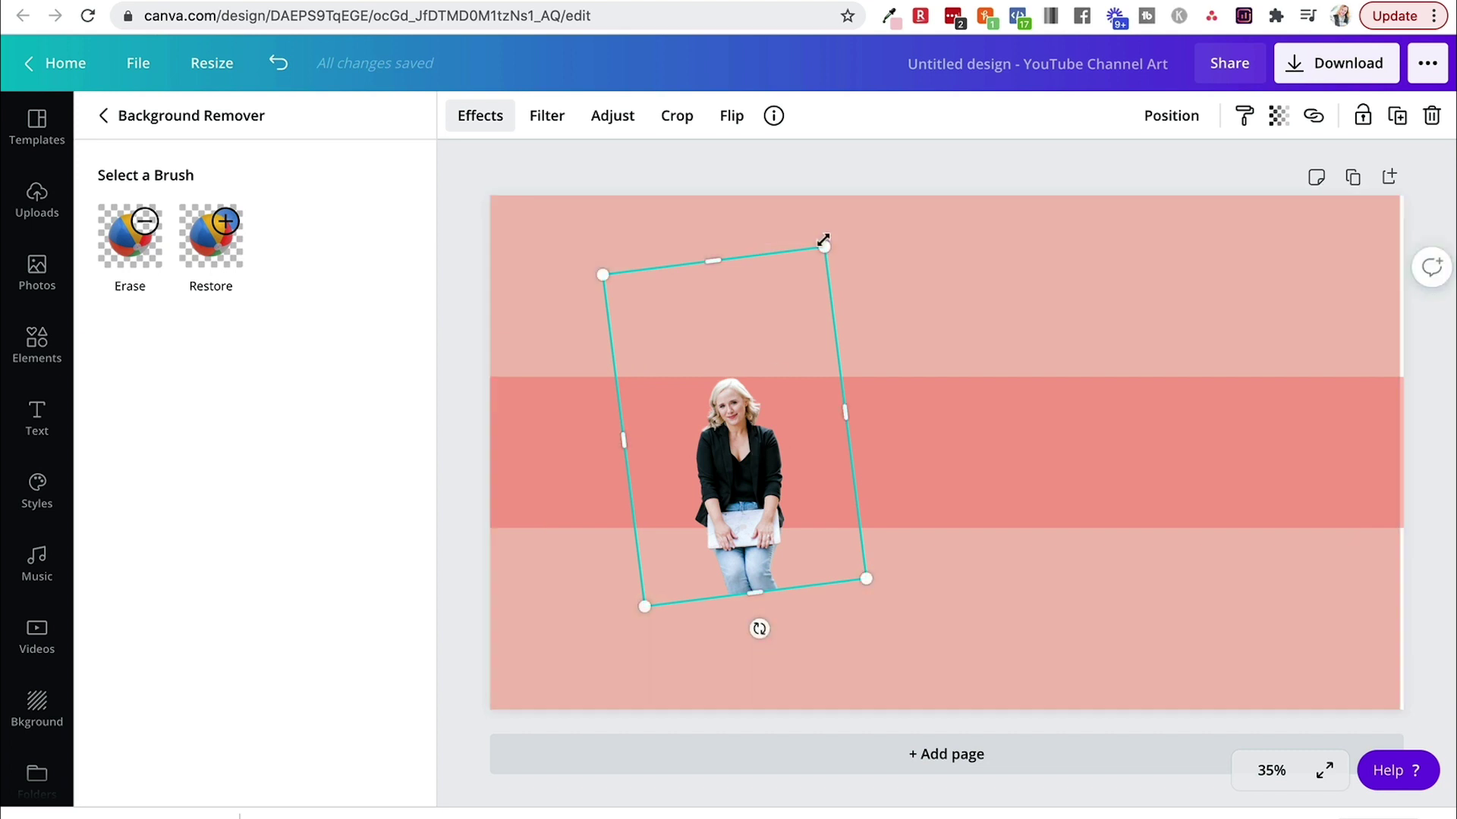
pyautogui.moveTo(824, 246); pyautogui.dragTo(780, 335)
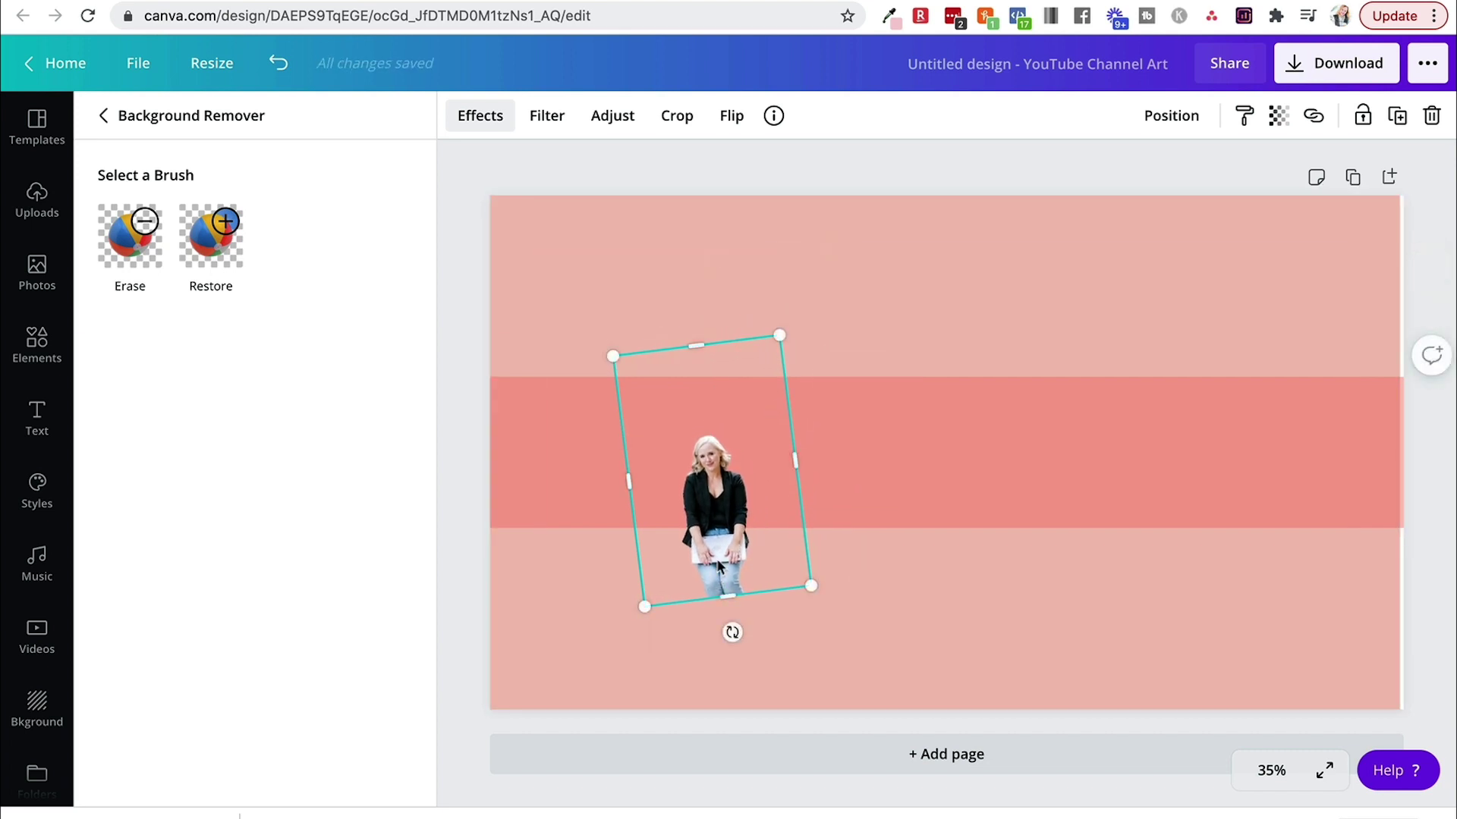
pyautogui.moveTo(724, 541); pyautogui.dragTo(740, 482)
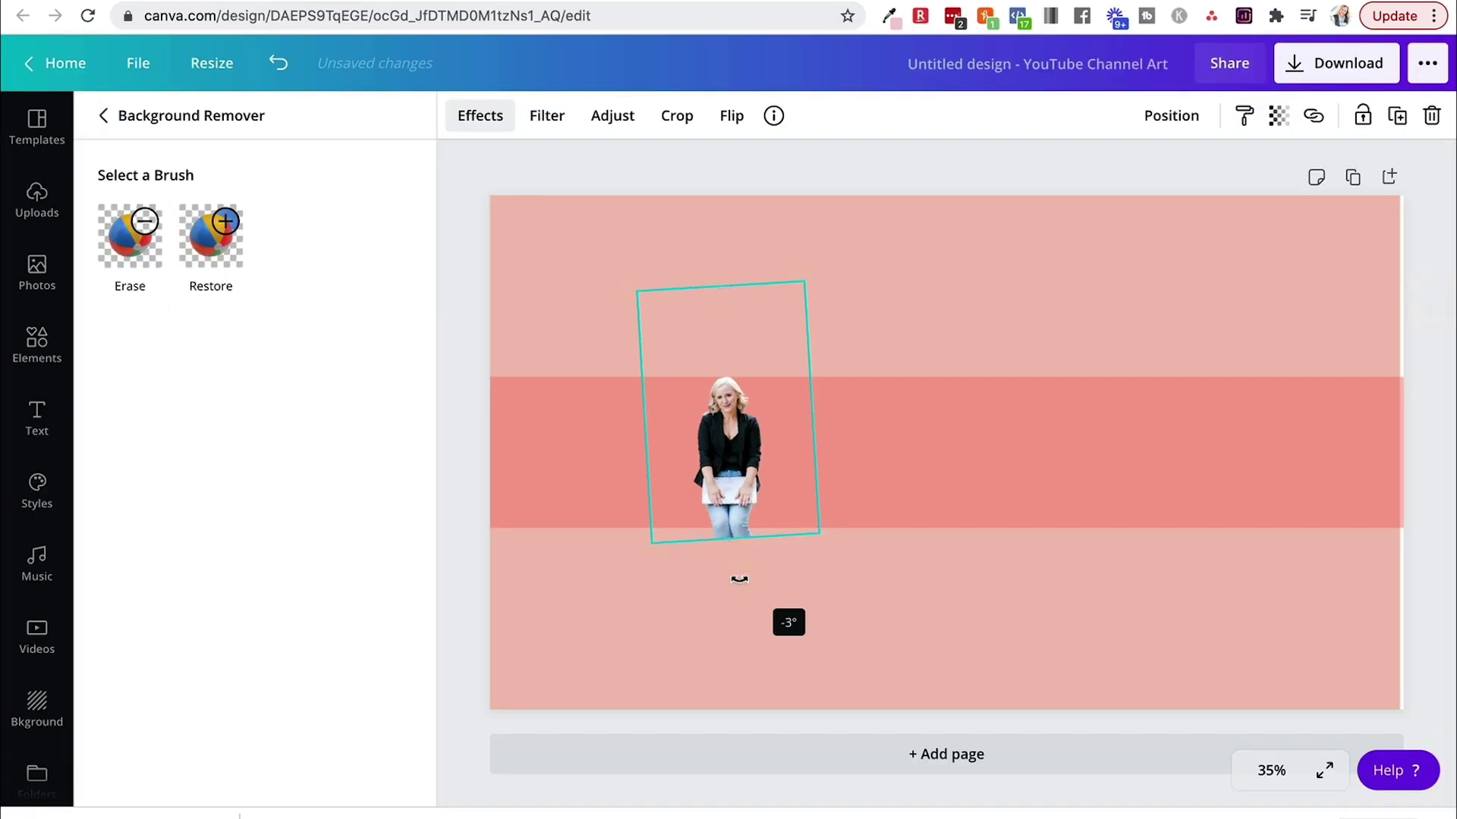
# Step: Straighten the cut-out photo back to 0° rotation
pyautogui.moveTo(739, 579); pyautogui.dragTo(732, 576)
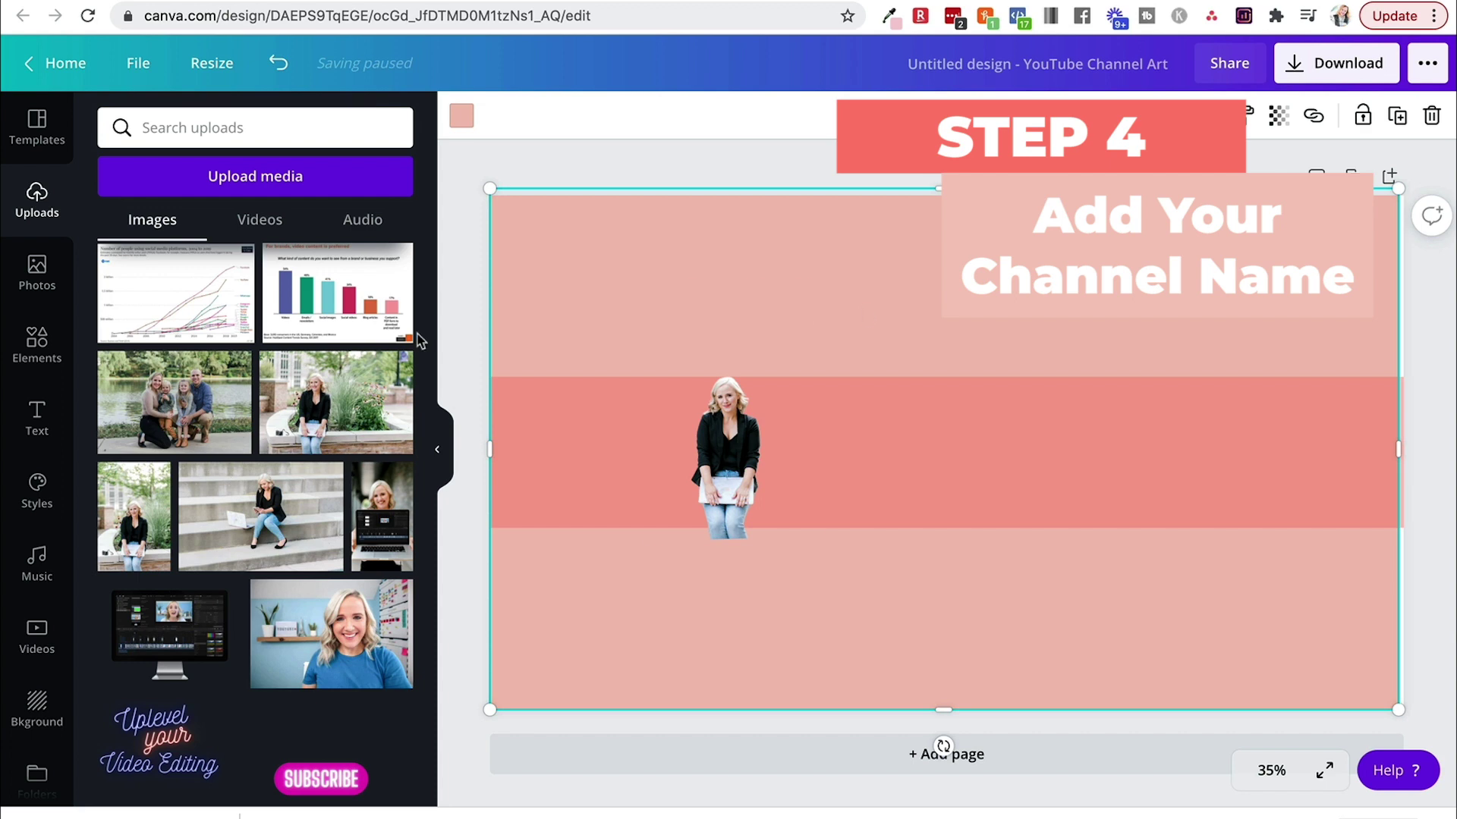
# Step: Bring up Canva's text options, then start a new blank browser tab
pyautogui.click(48, 426)
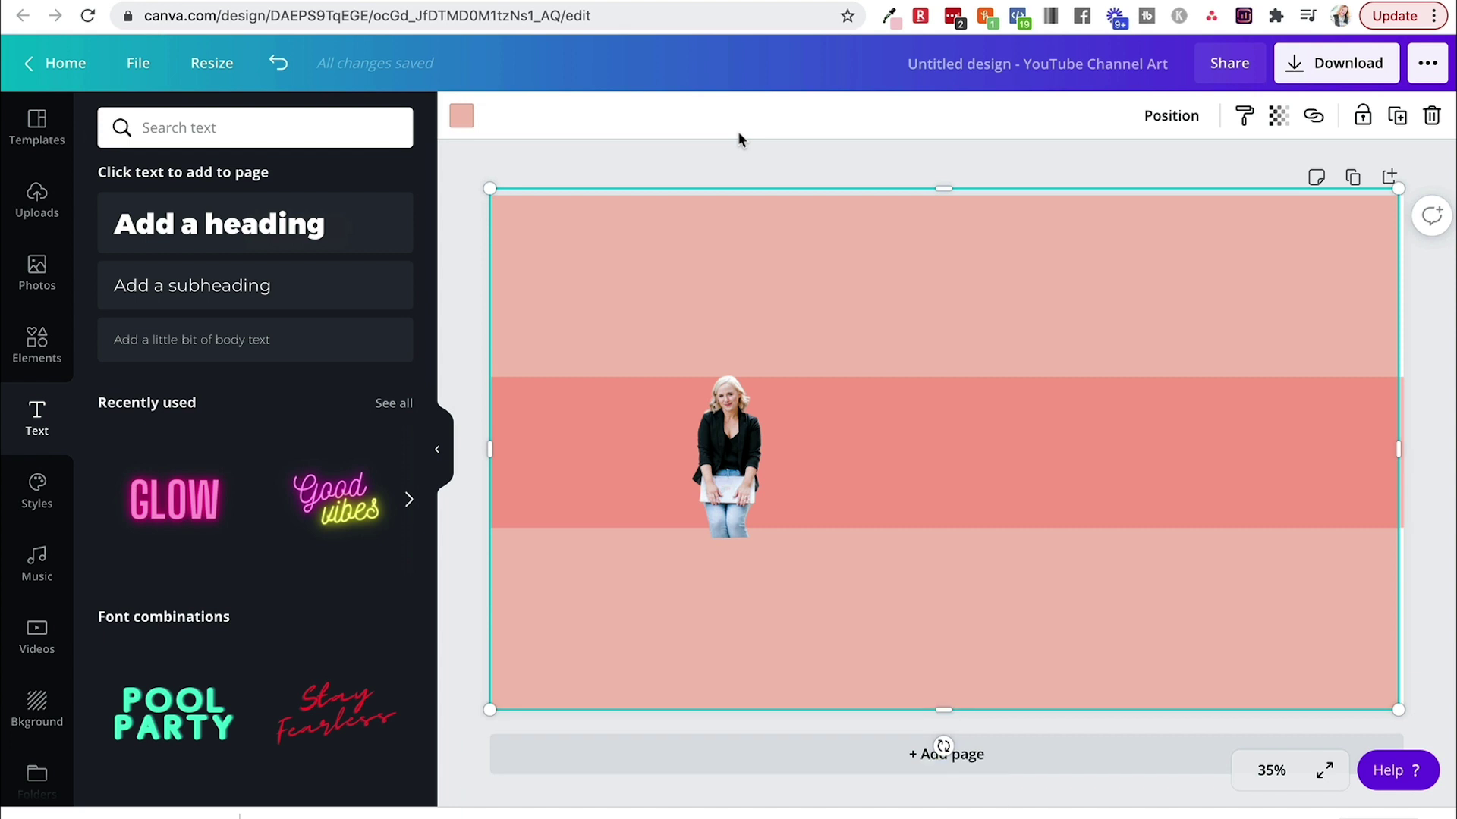
pyautogui.press('super+t')
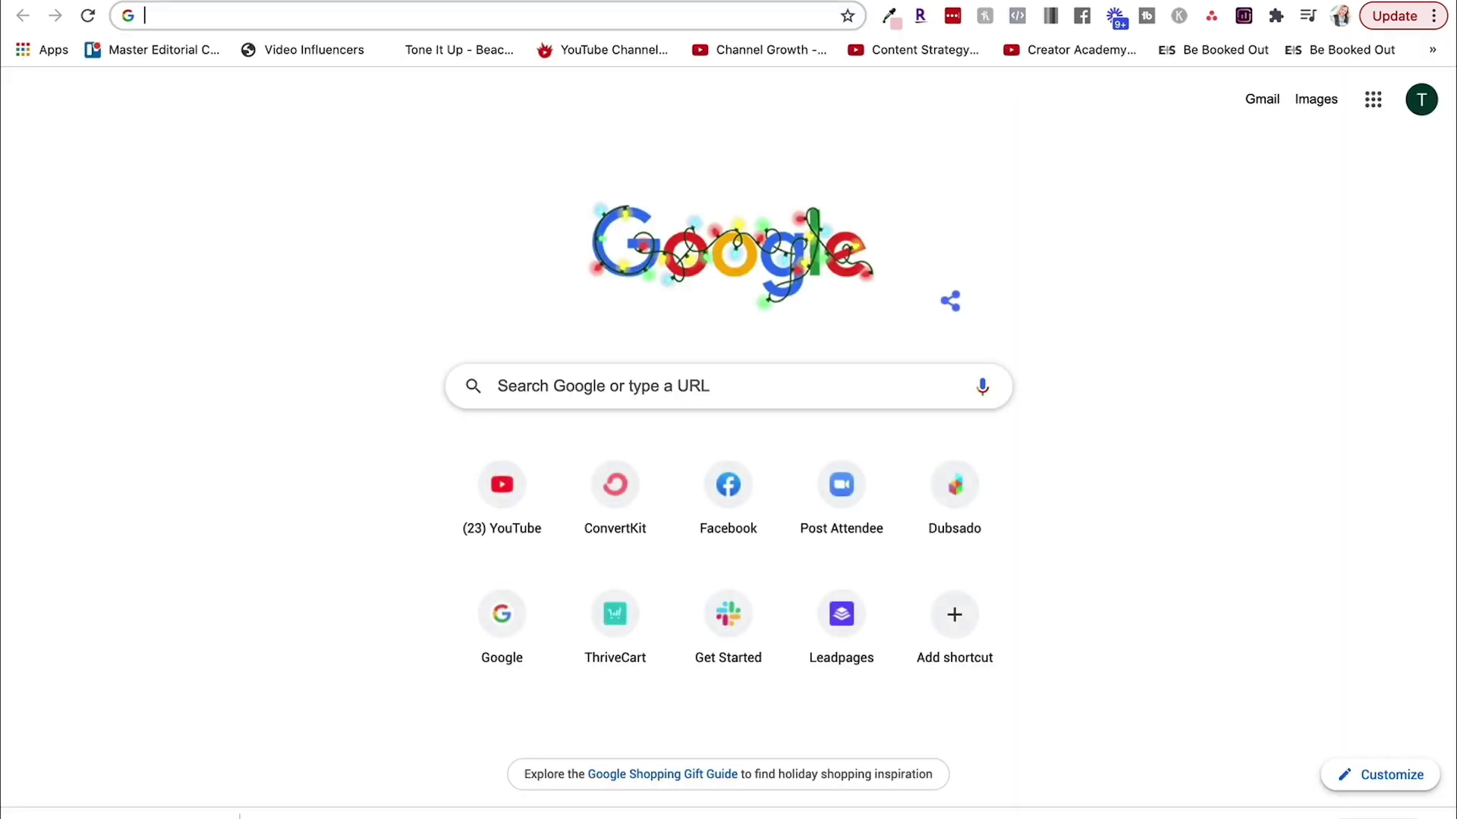
# Step: Search Google for 'canva font pairing' and choose Oswald on Canva's Font Combinations page to see its Garamond Premier Pro pairing
pyautogui.write('canva font pa')
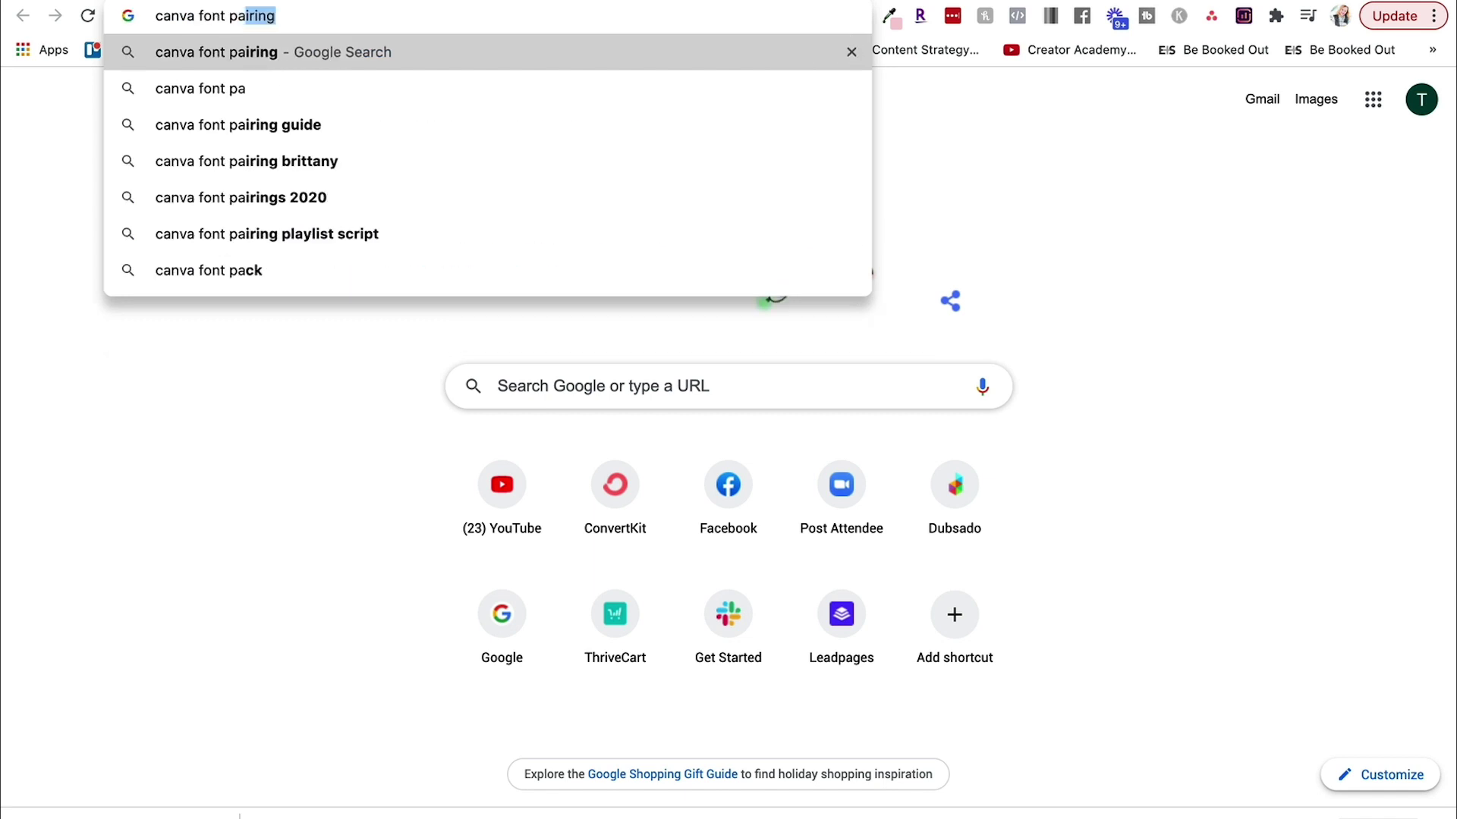
pyautogui.press('Return')
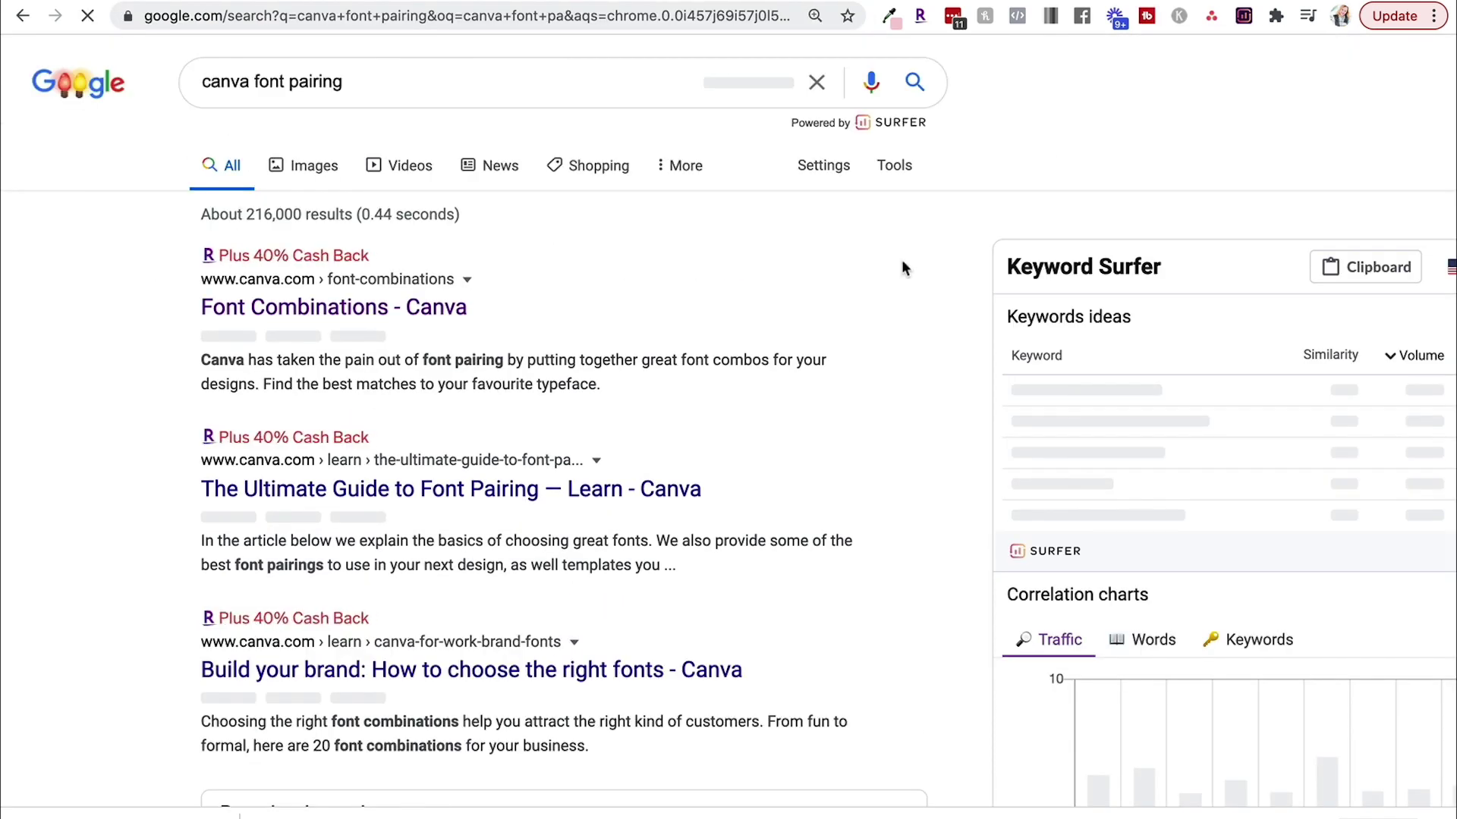
pyautogui.click(422, 310)
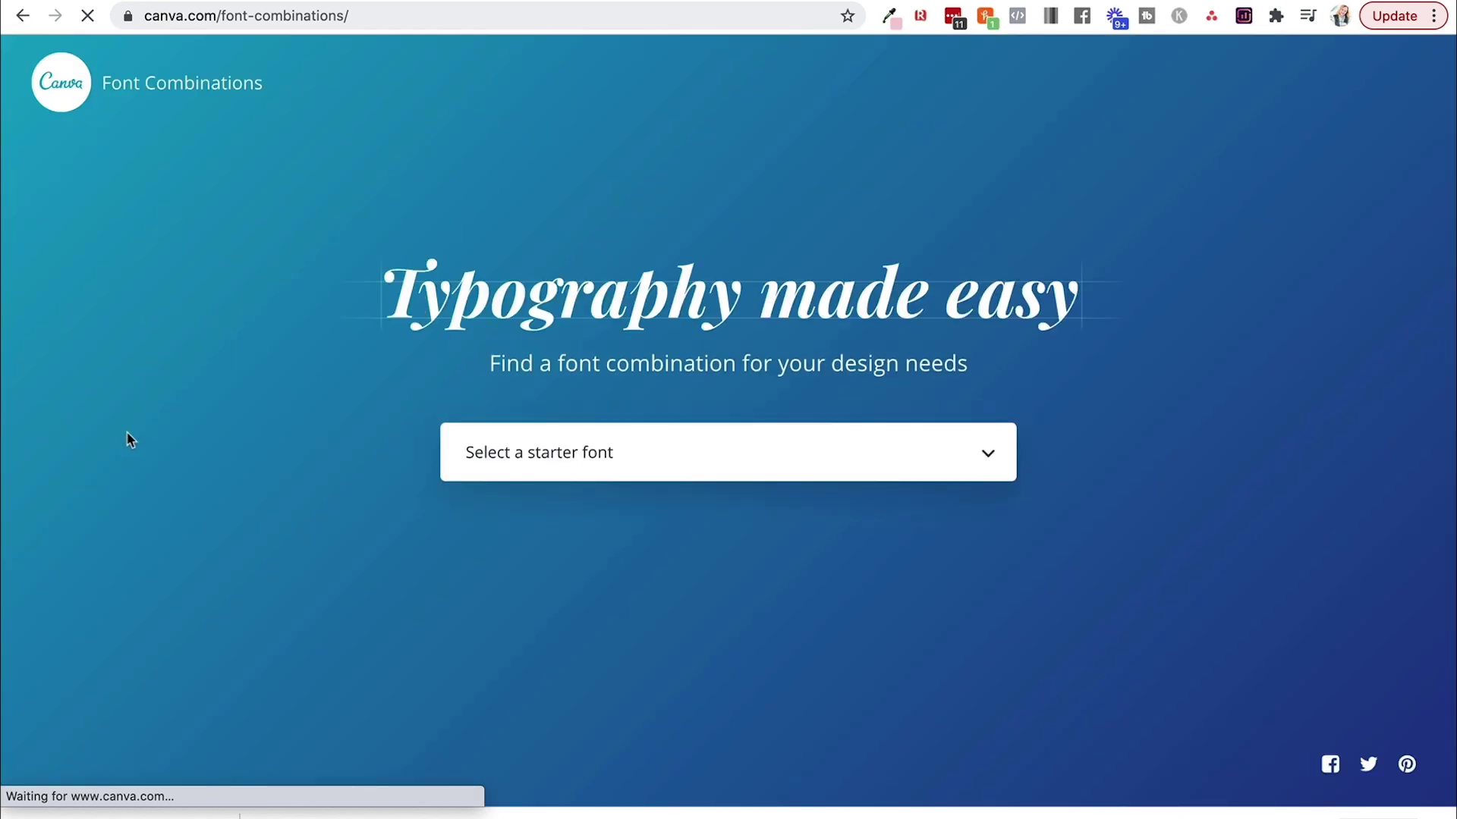
pyautogui.click(550, 474)
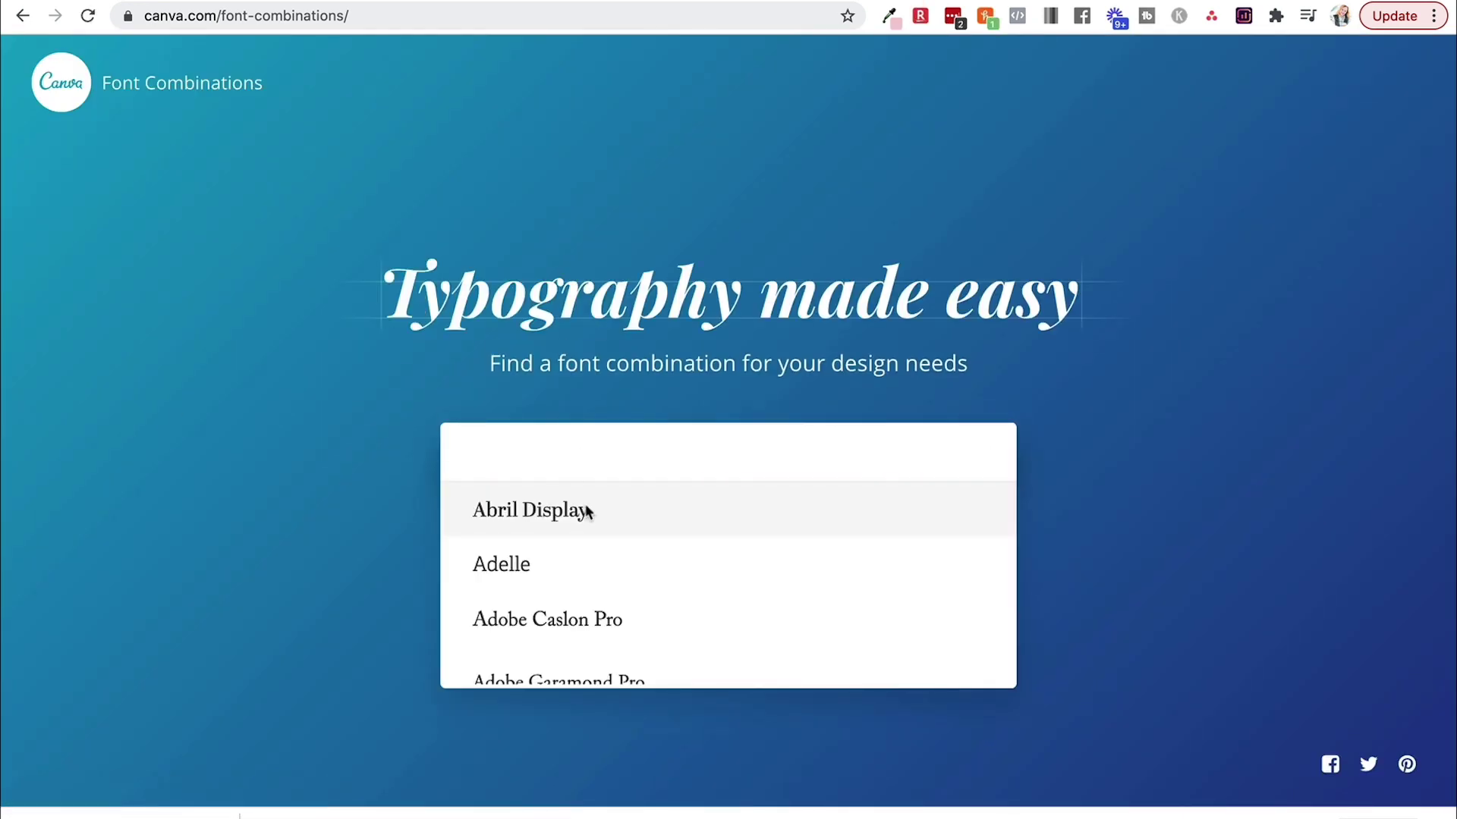
pyautogui.scroll(-2, 591, 516)
pyautogui.scroll(-20, 596, 522)
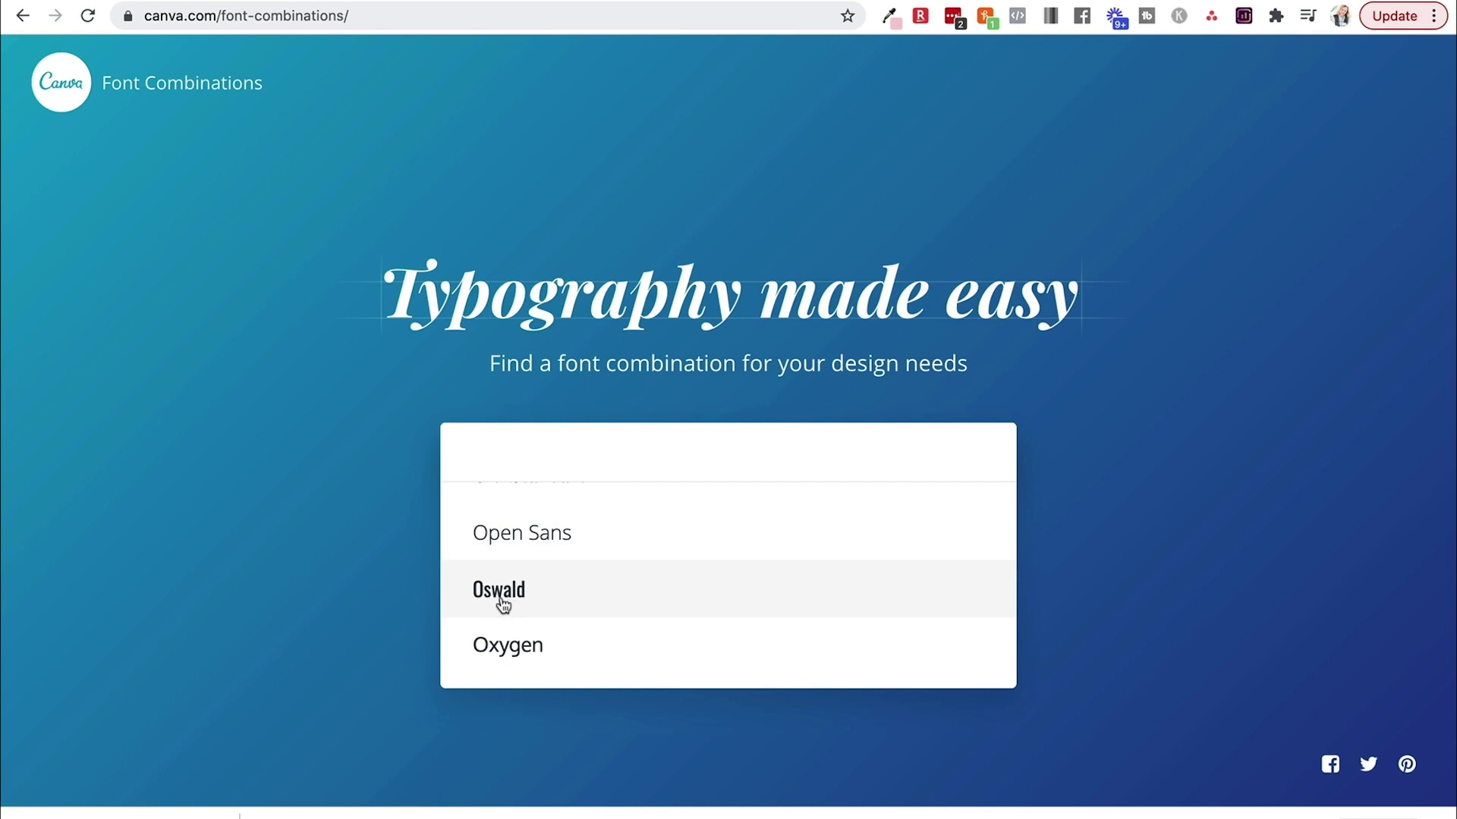
pyautogui.click(501, 603)
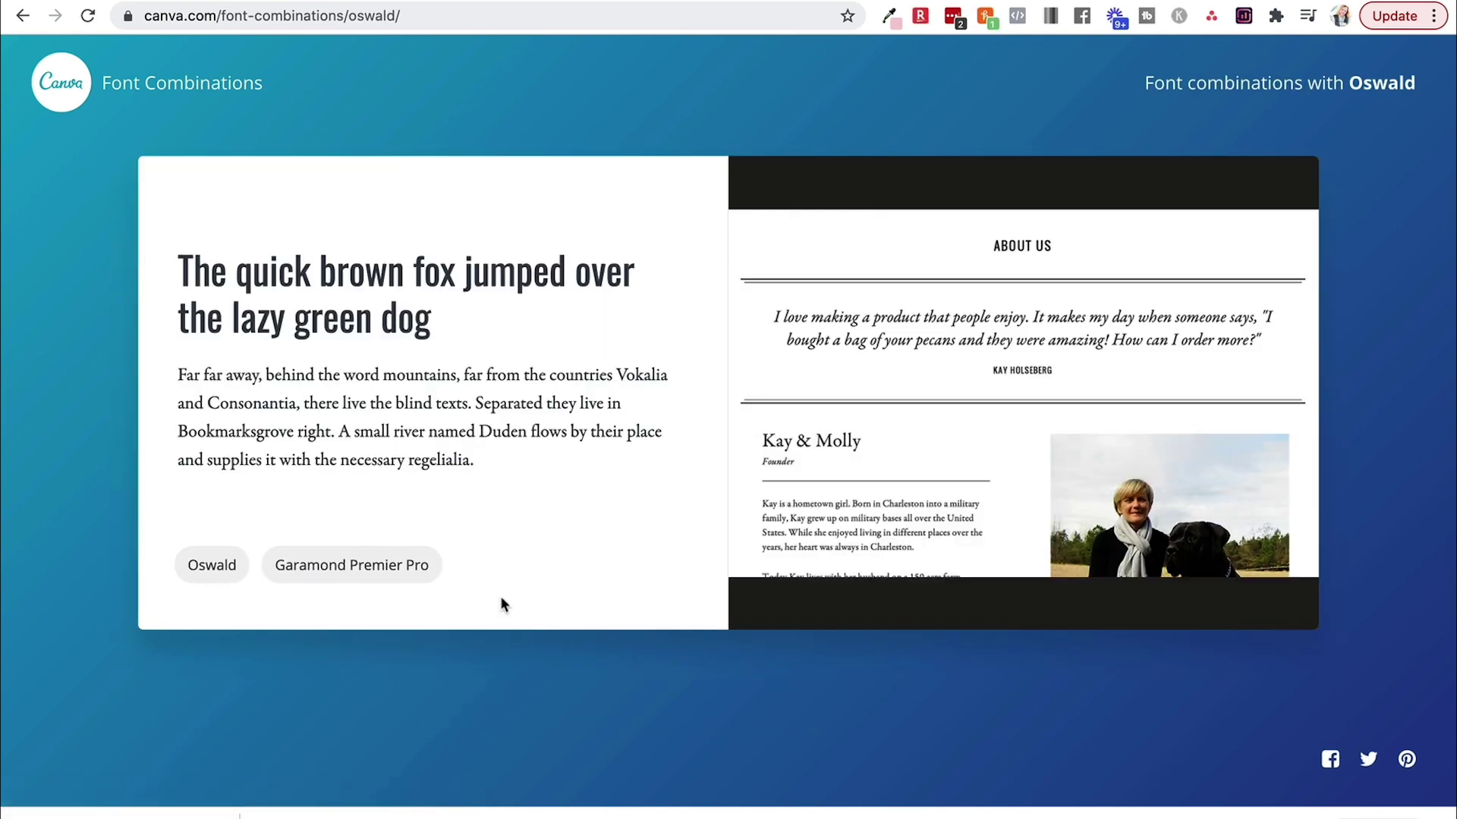
pyautogui.moveTo(308, 581)
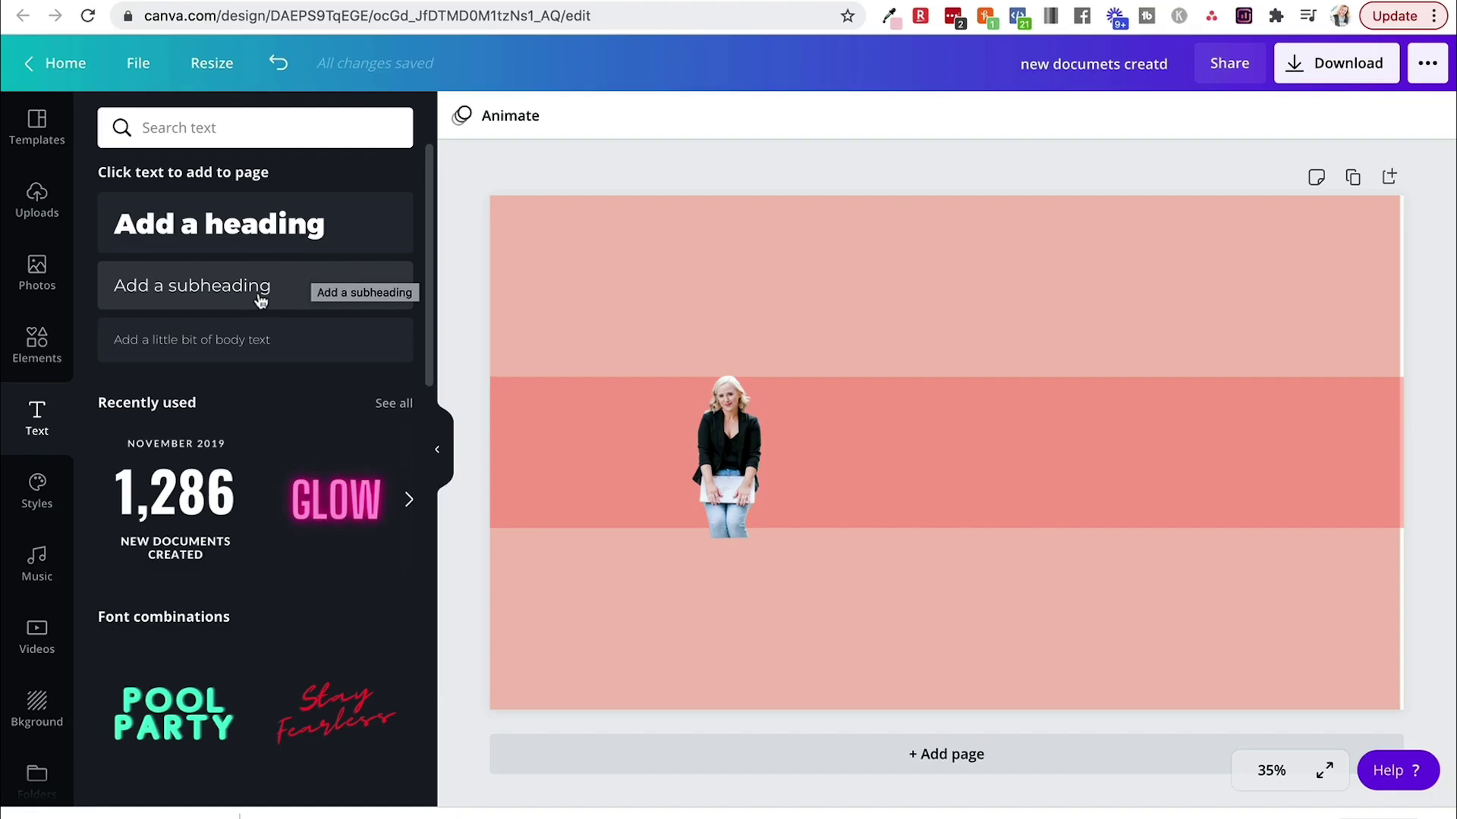
# Step: Add a bold Oswald subheading containing the channel owner's name
pyautogui.click(266, 305)
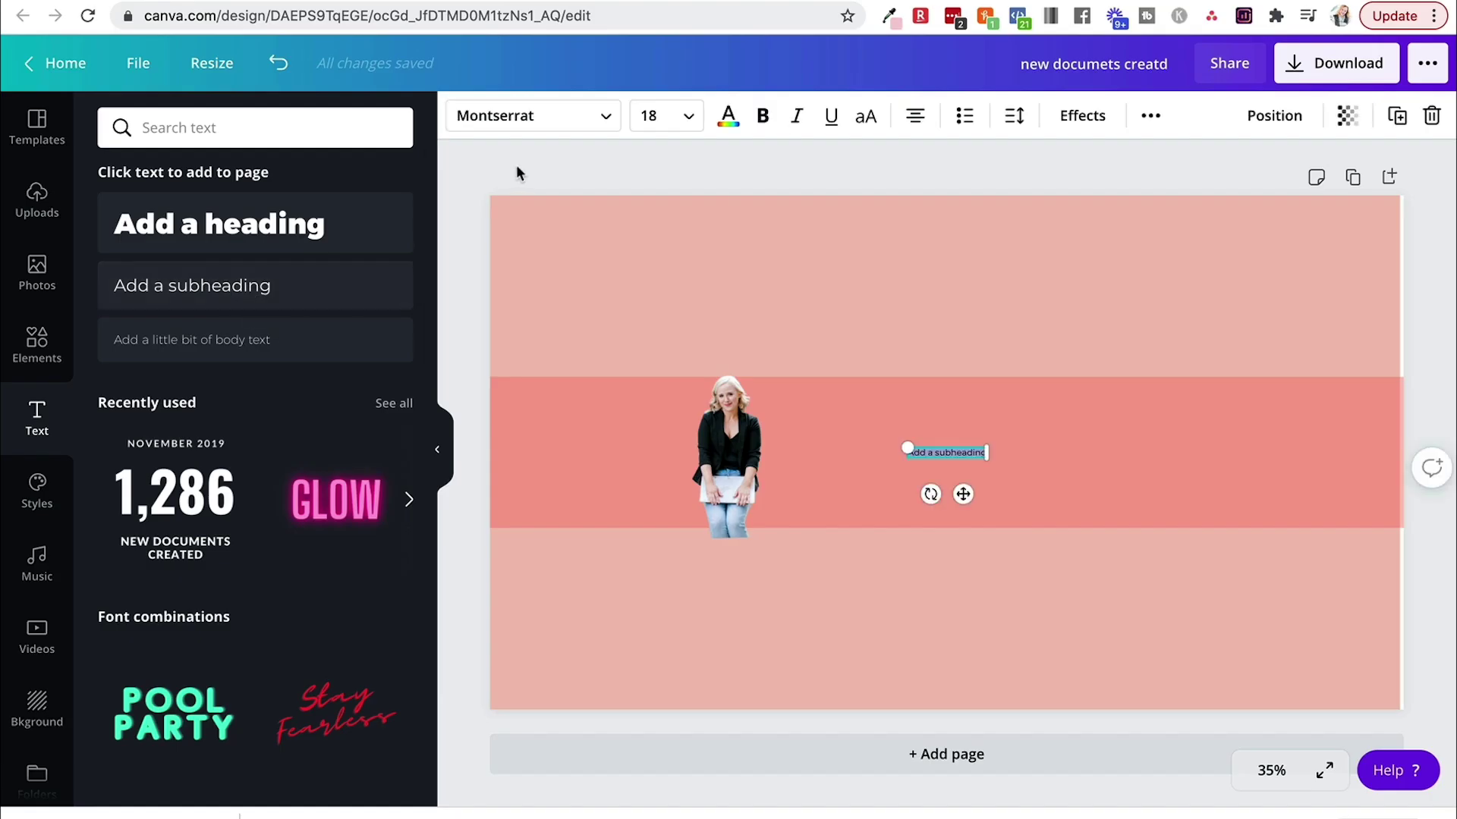
pyautogui.click(532, 121)
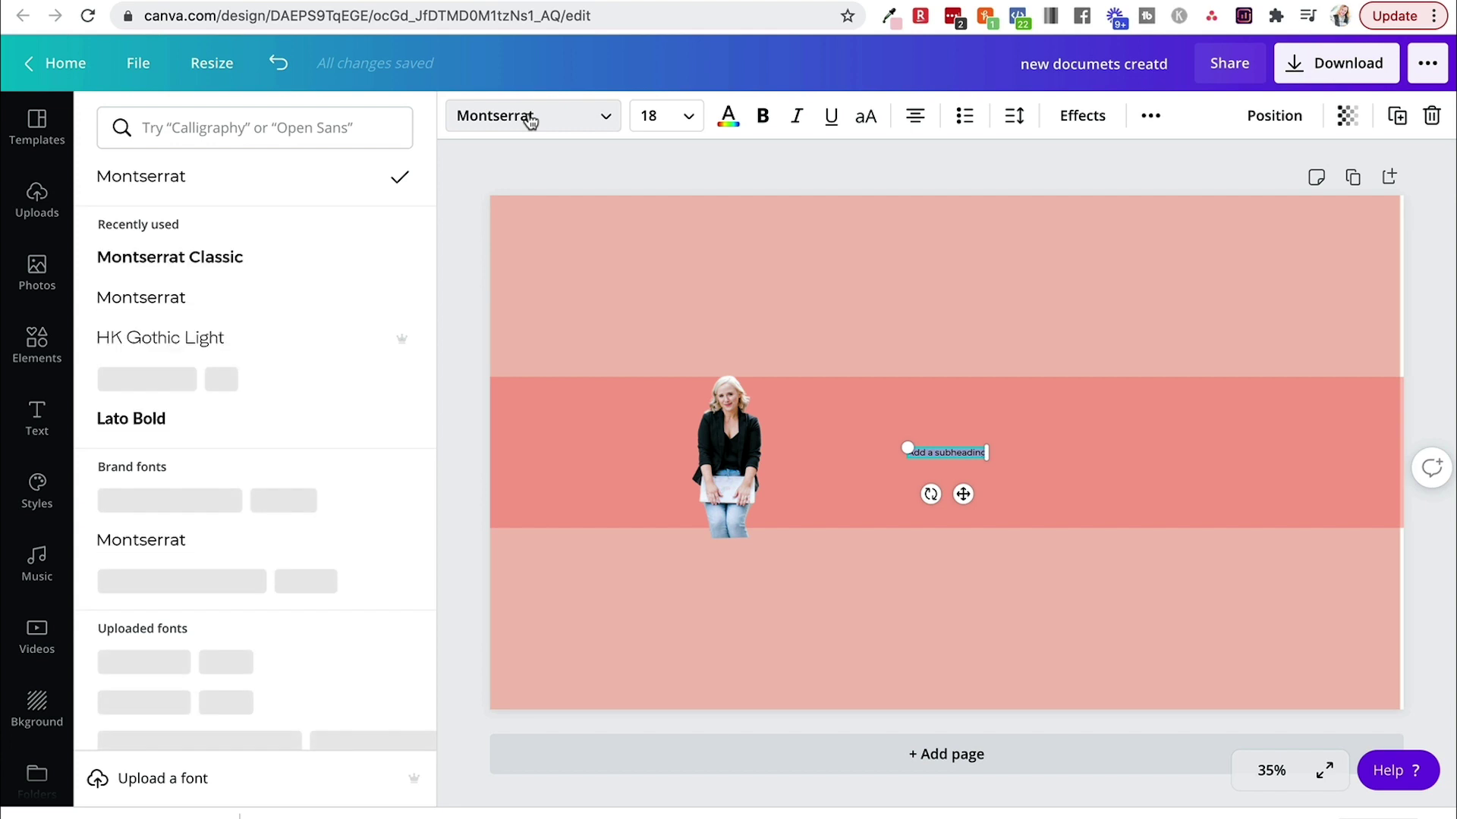
pyautogui.click(335, 126)
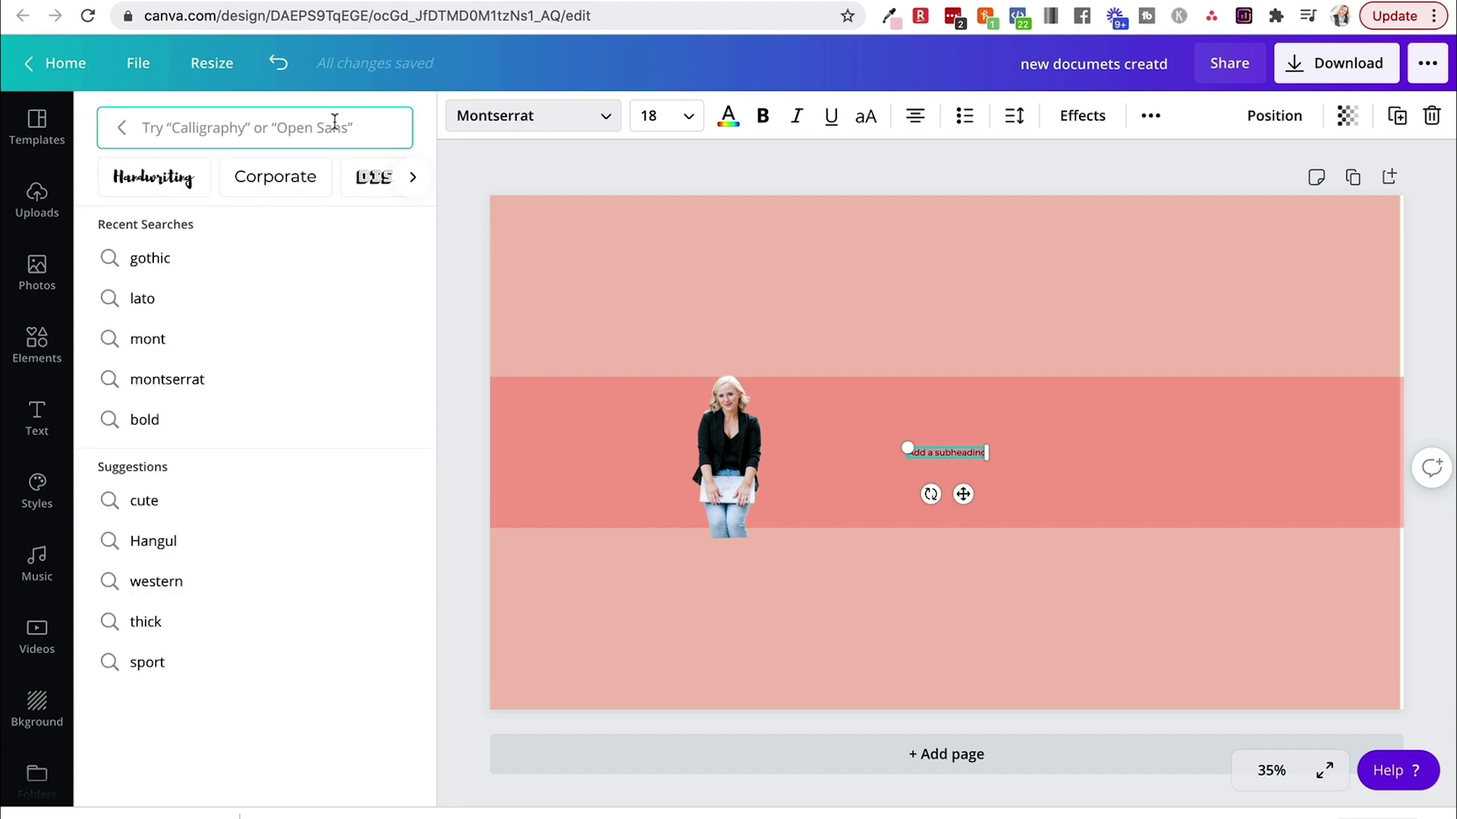
pyautogui.write('oswa')
pyautogui.press('Return')
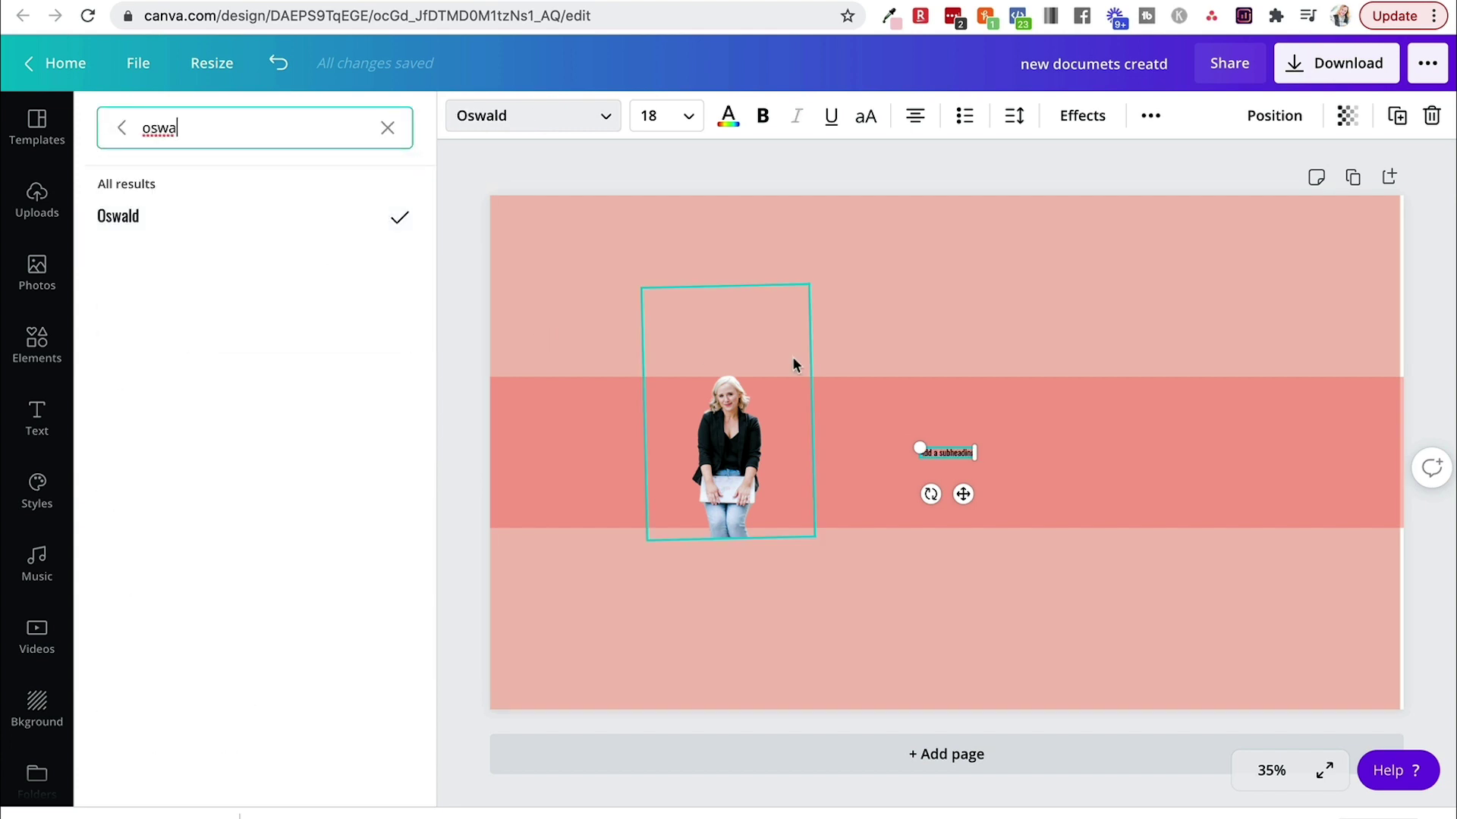
pyautogui.write('T')
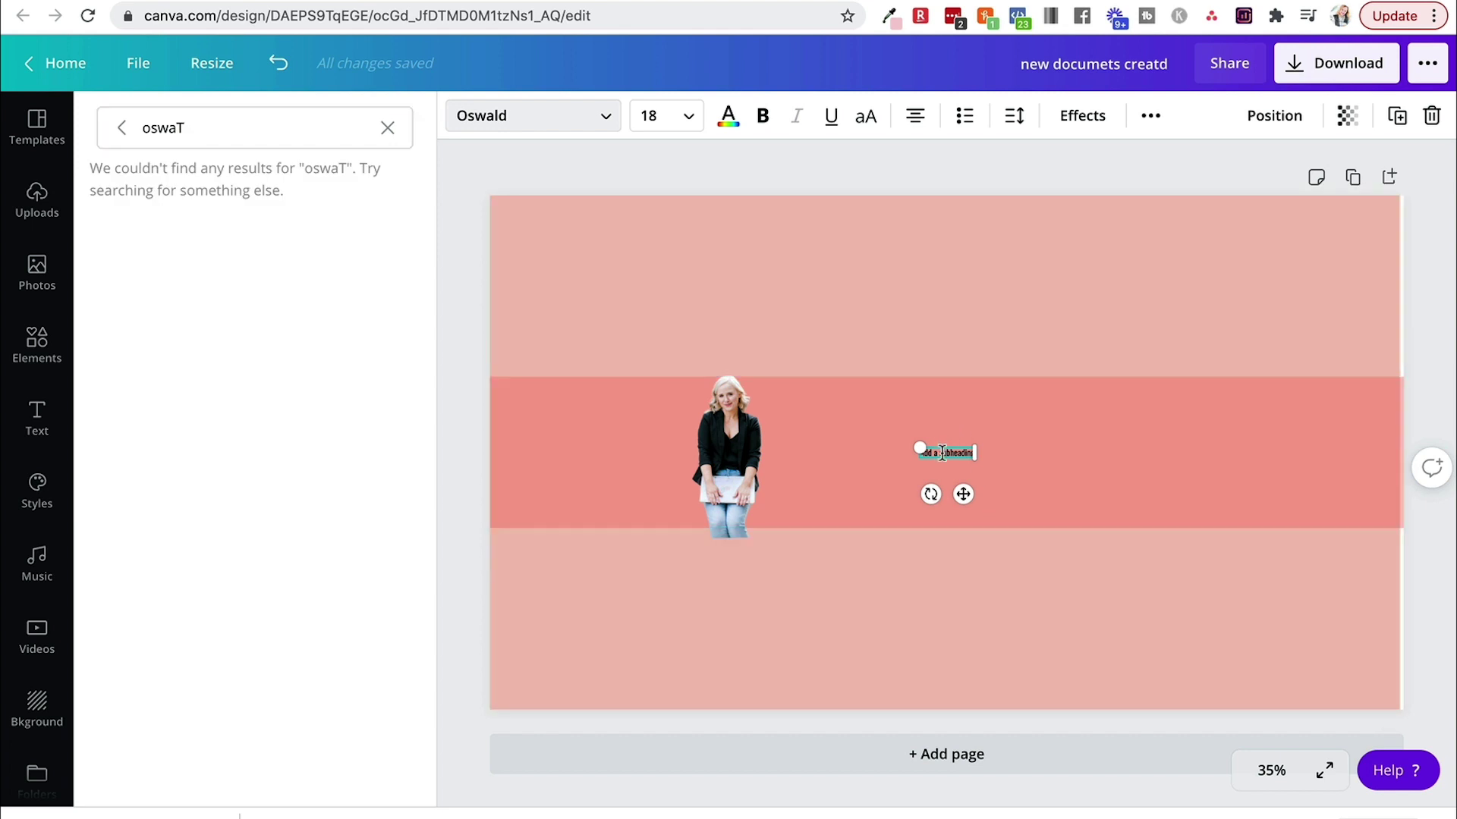
pyautogui.write('IRENA LITTLE')
pyautogui.click(765, 118)
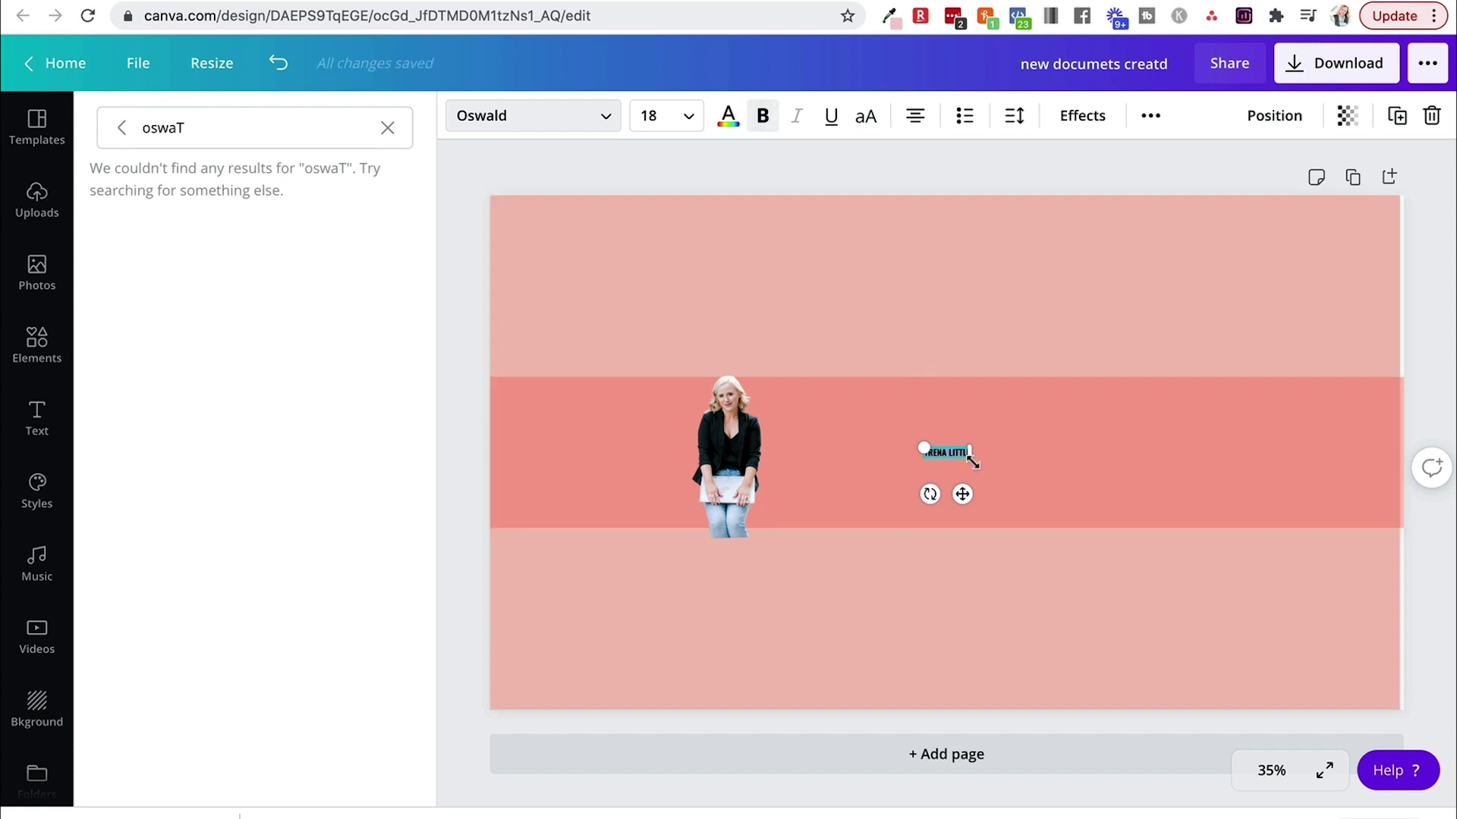
# Step: Enlarge the name heading to 55.8 and move it up, centred on the pink band
pyautogui.moveTo(974, 463); pyautogui.dragTo(1062, 523)
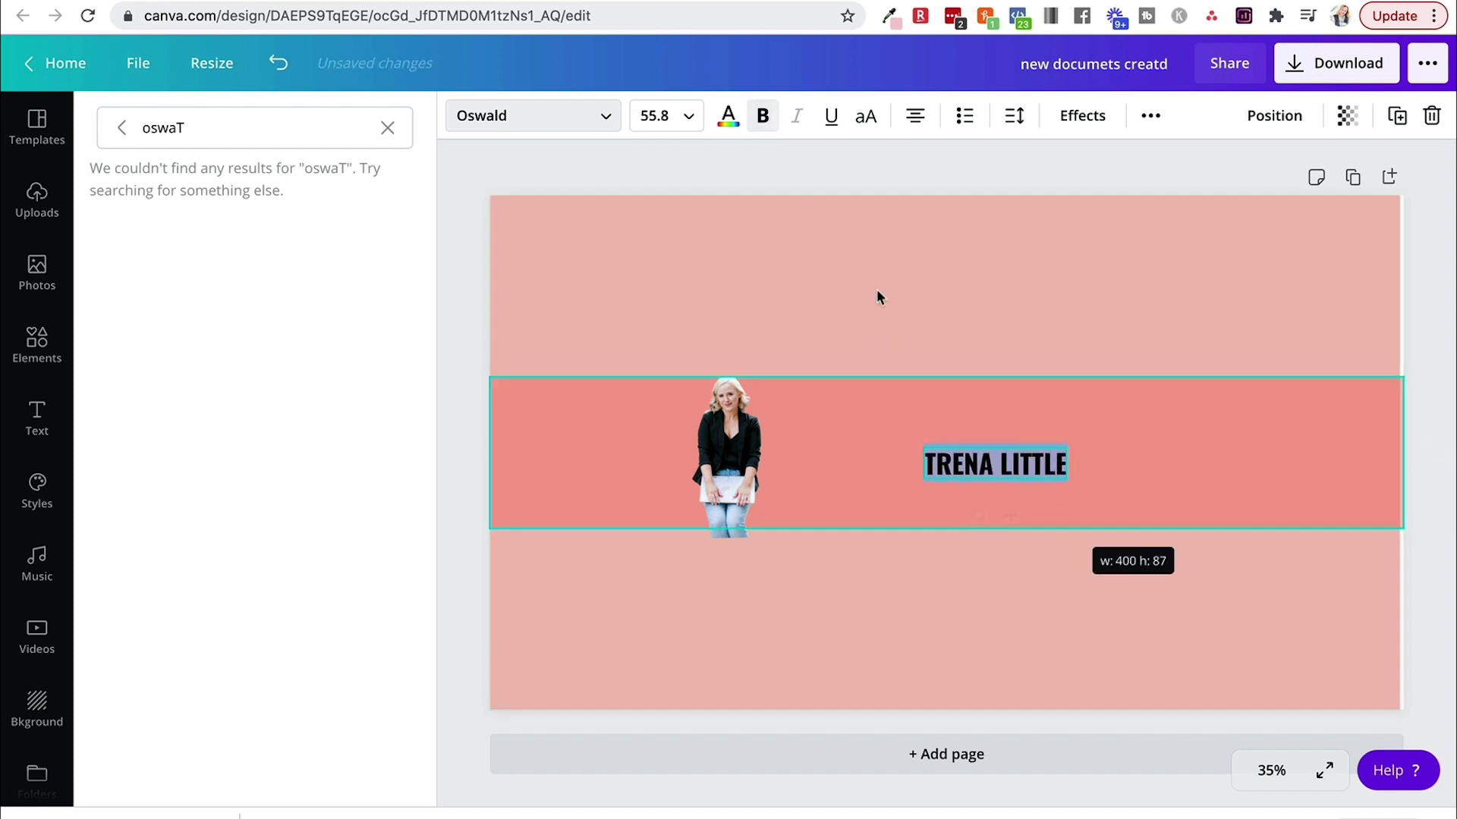
pyautogui.click(679, 120)
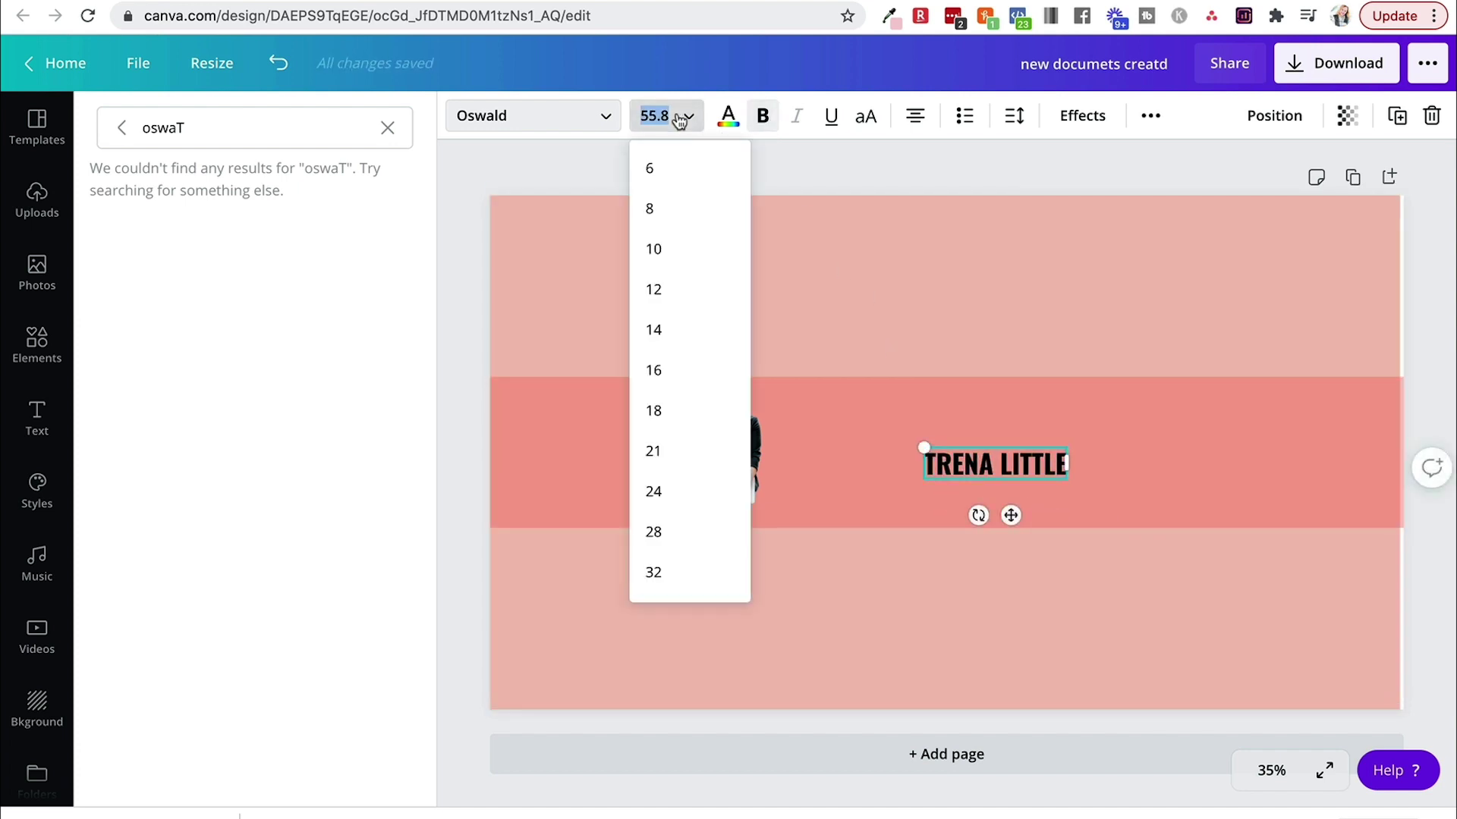
pyautogui.click(1008, 257)
pyautogui.moveTo(1004, 475); pyautogui.dragTo(949, 426)
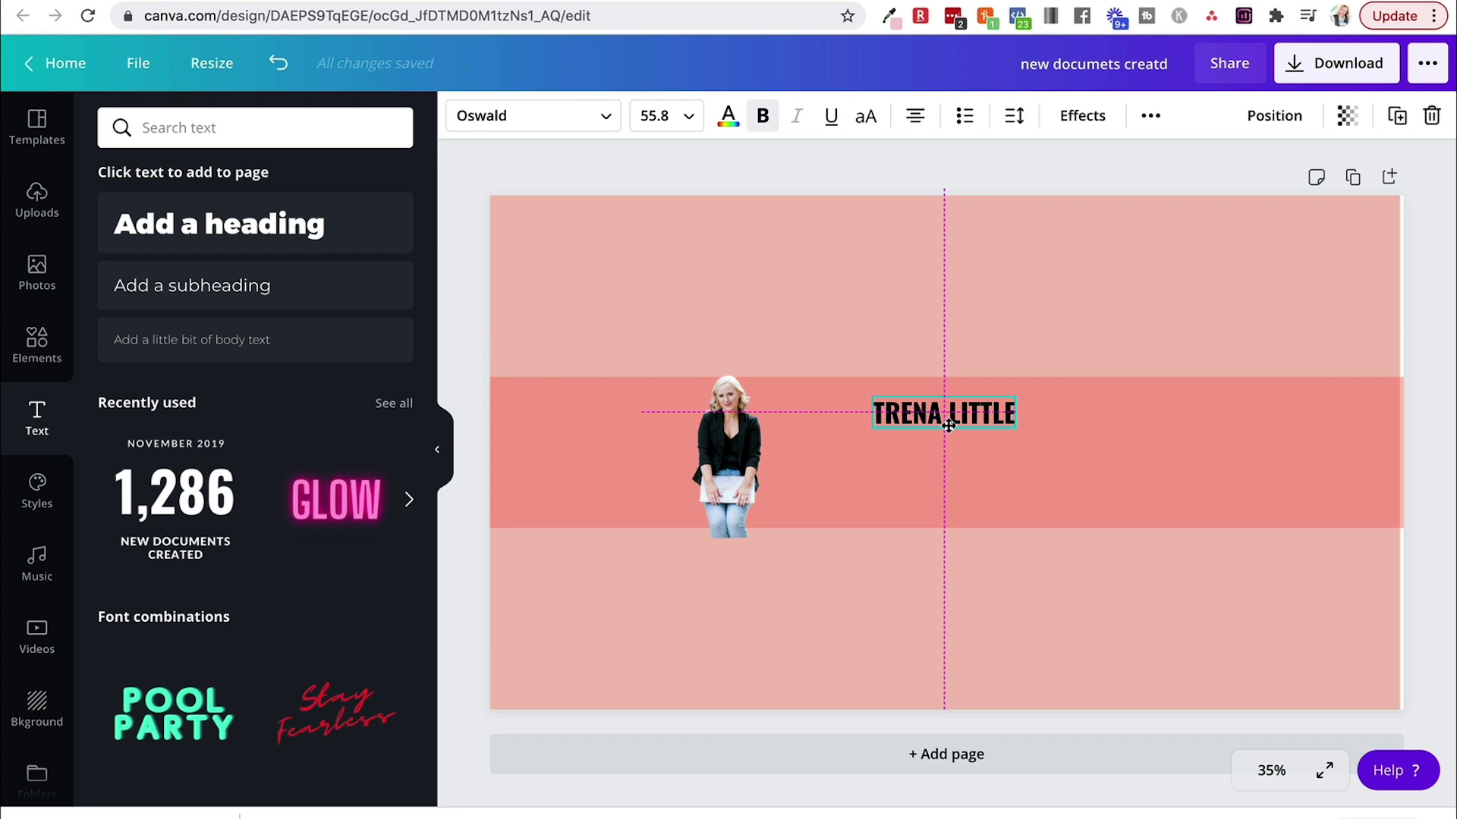
pyautogui.moveTo(949, 426); pyautogui.dragTo(949, 425)
pyautogui.click(1029, 476)
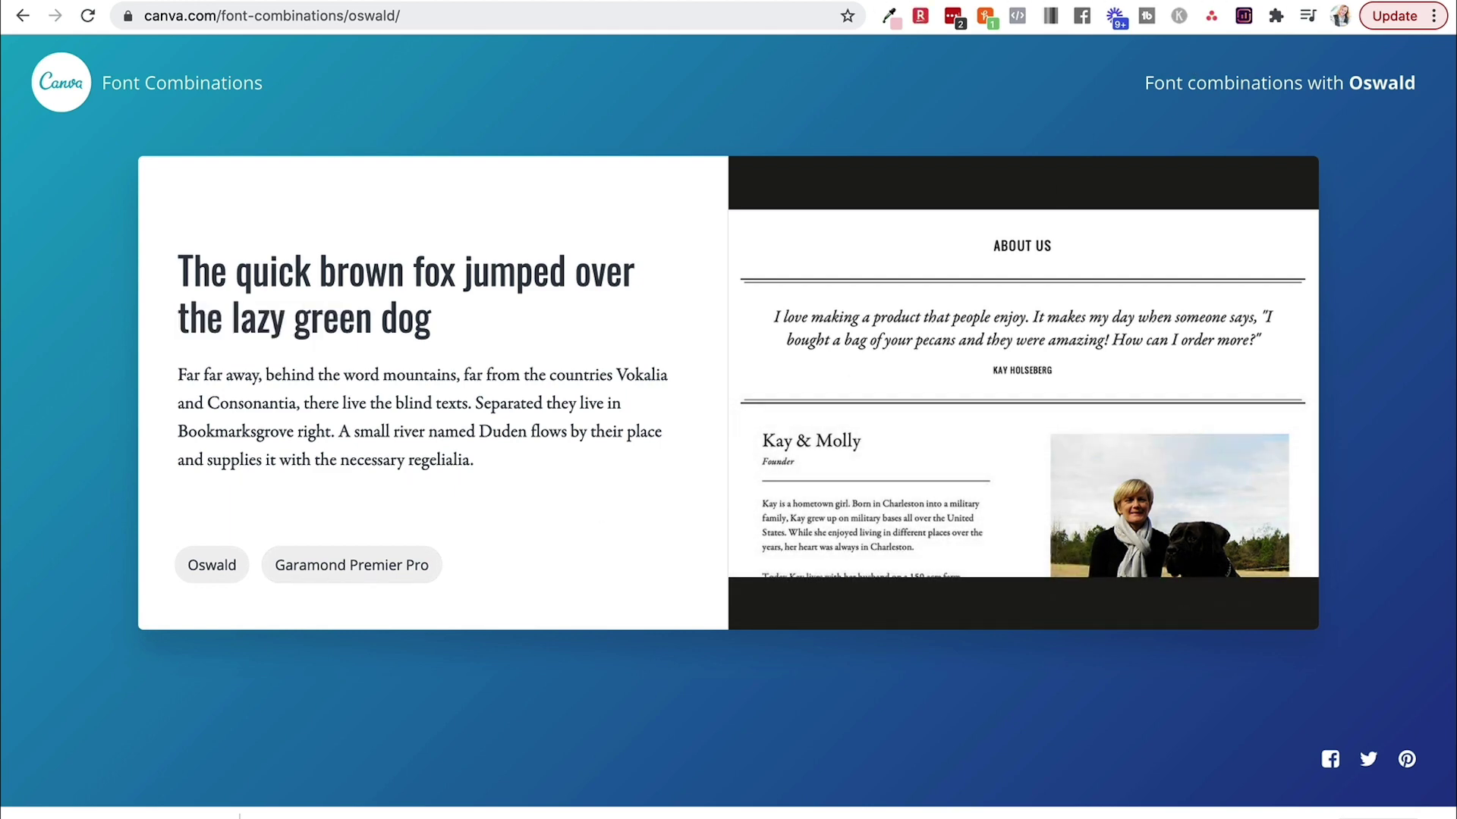
# Step: Add a Cormorant Garamond Bold tagline 'Helping you grow a business you LOVE' just under the name
pyautogui.click(395, 0)
pyautogui.click(219, 224)
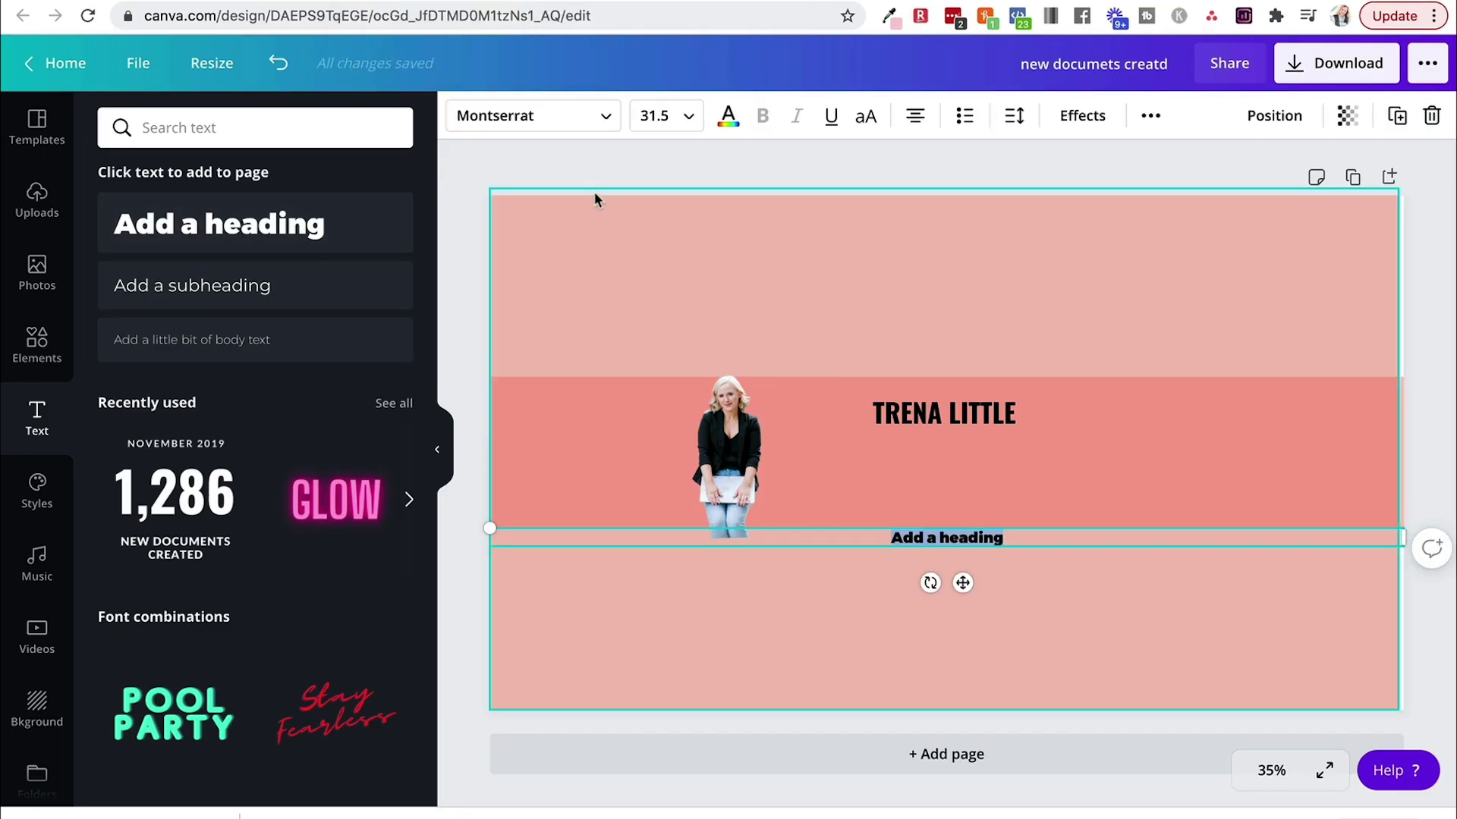
pyautogui.click(548, 131)
pyautogui.click(260, 133)
pyautogui.hotkey('ctrl', 'a')
pyautogui.write('garamon')
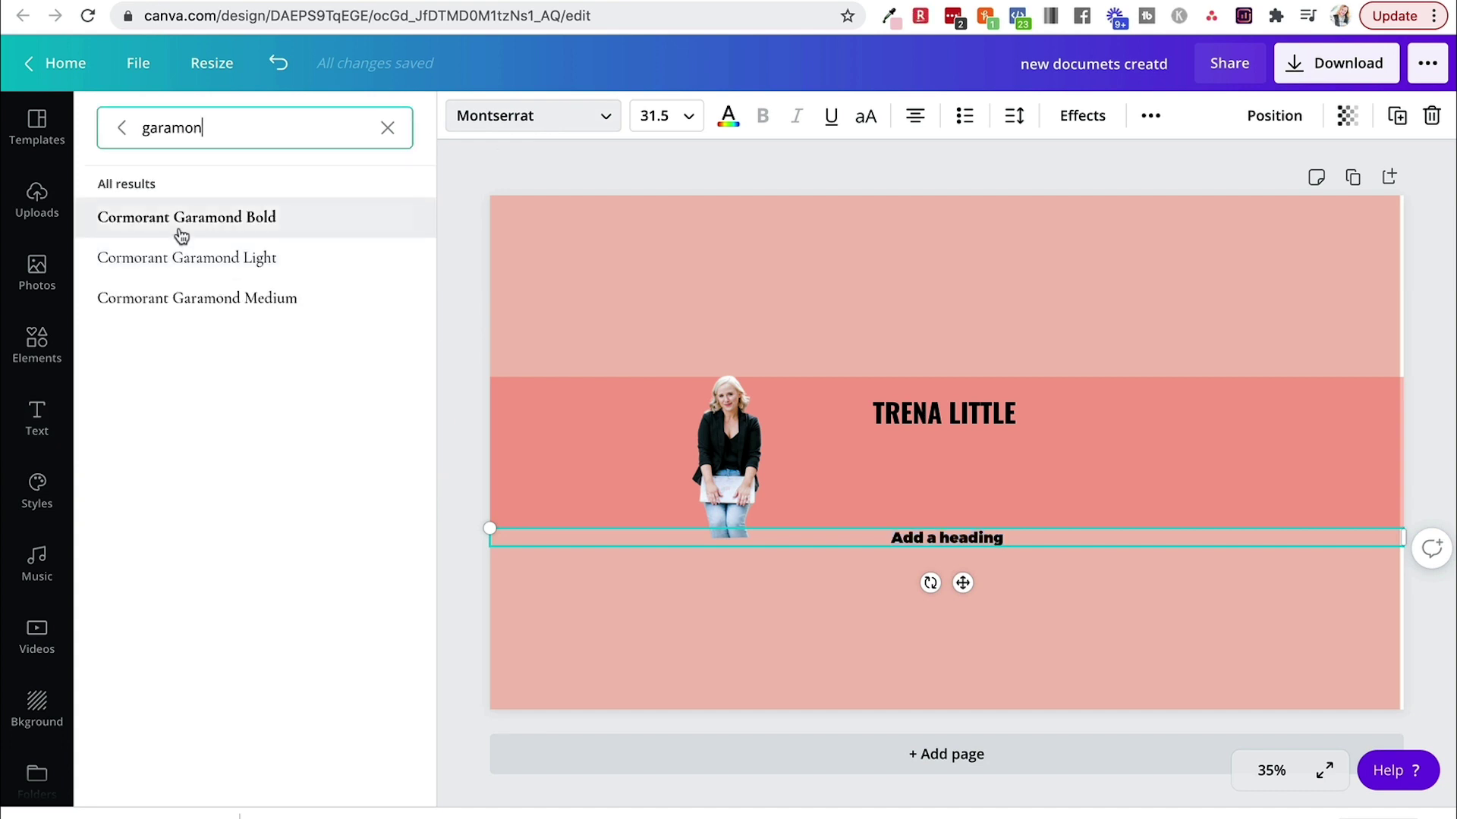
pyautogui.click(181, 230)
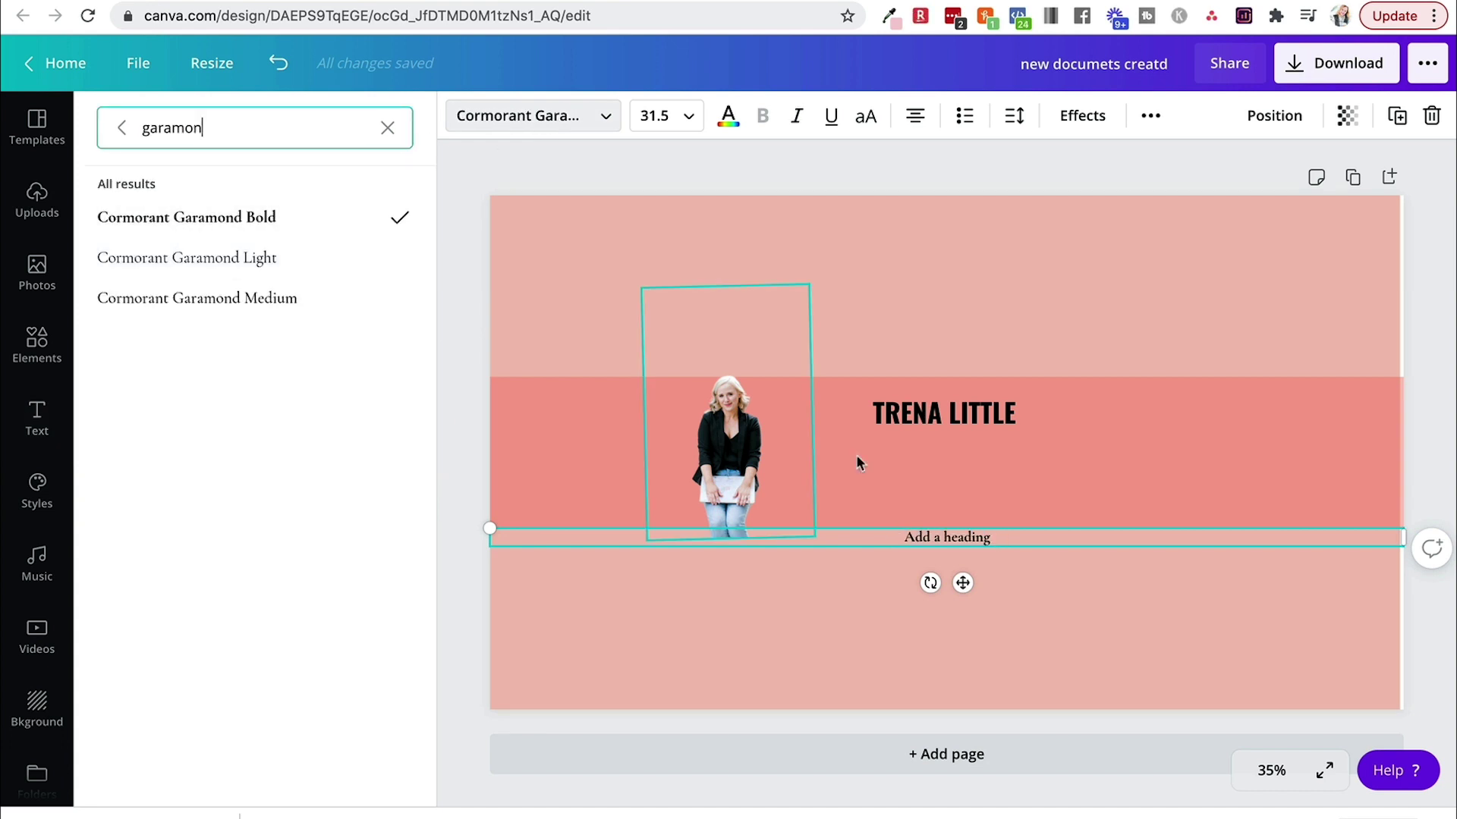
pyautogui.doubleClick(993, 539)
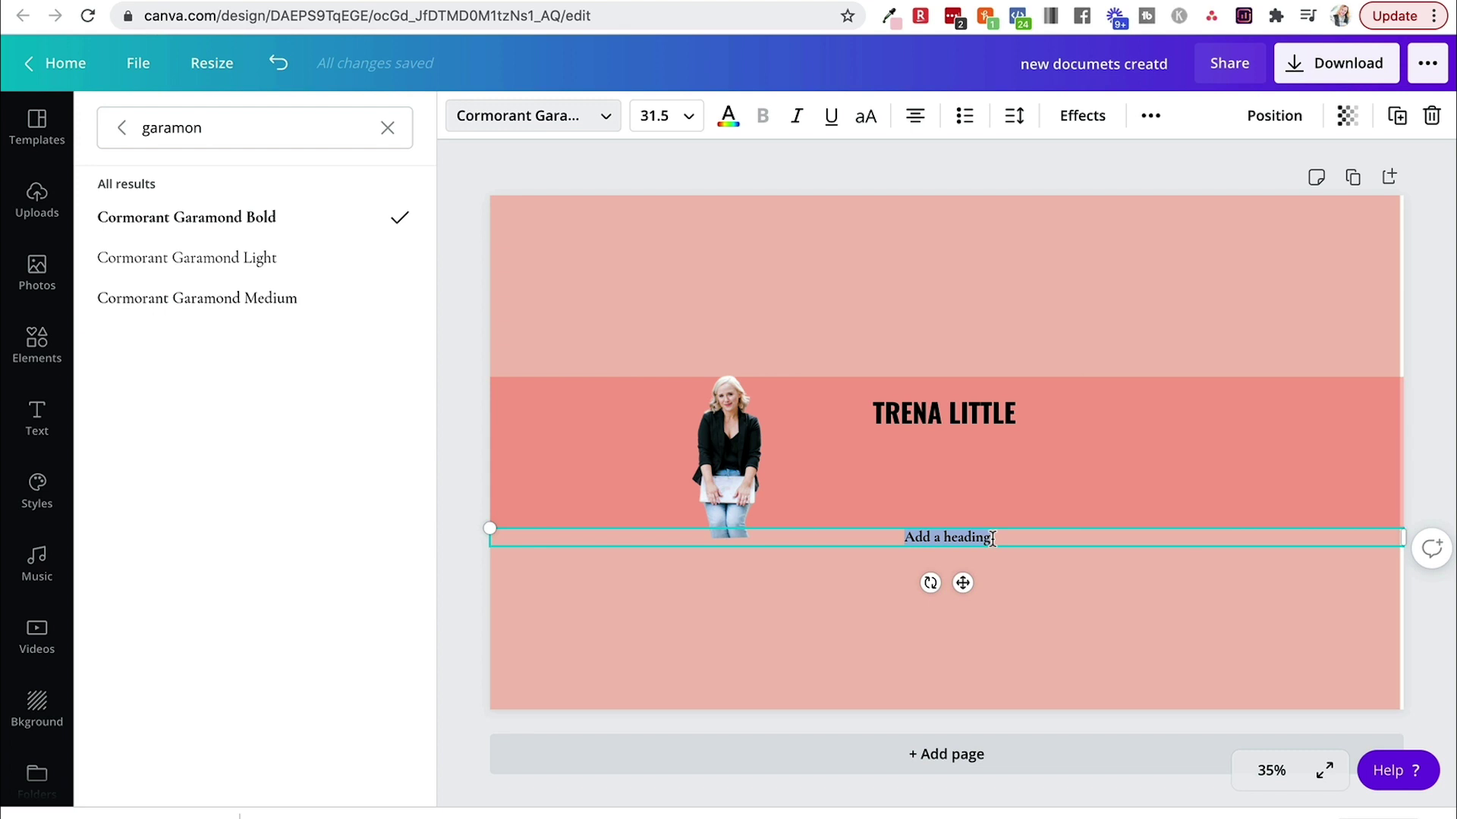
pyautogui.write('Helping you grow a business you LOVE')
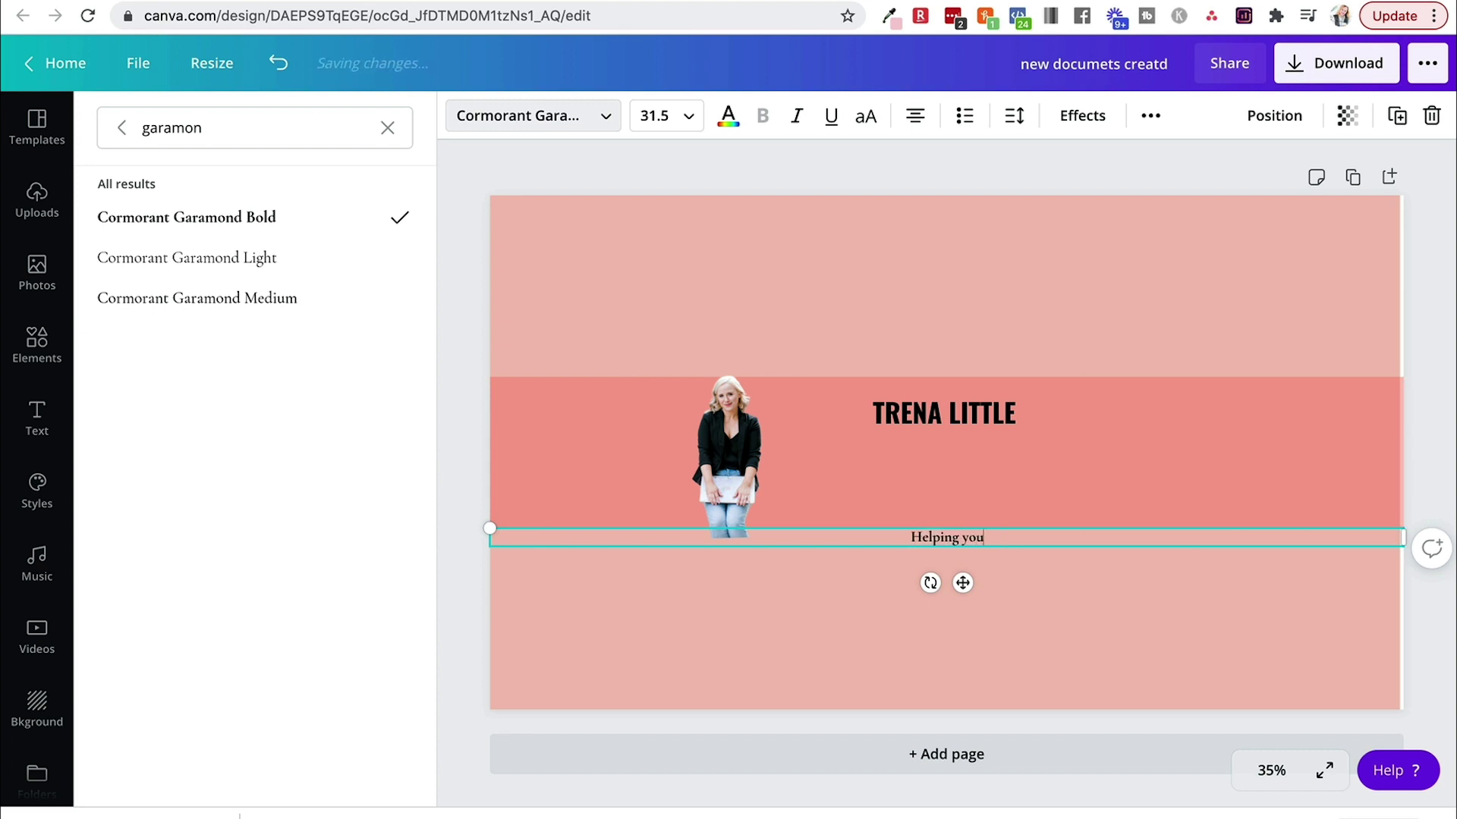
pyautogui.click(1112, 308)
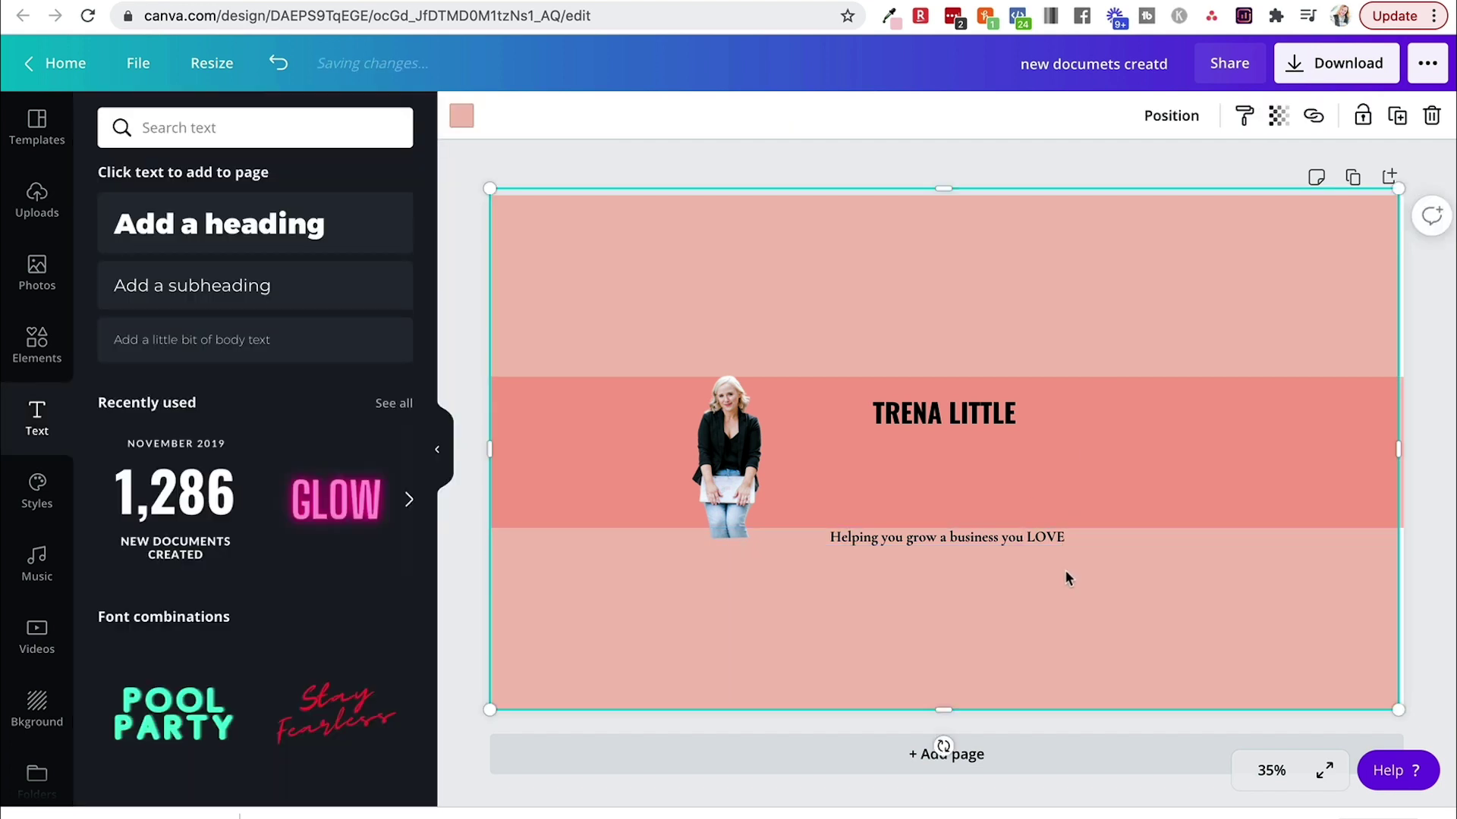
pyautogui.moveTo(1023, 539); pyautogui.dragTo(1022, 457)
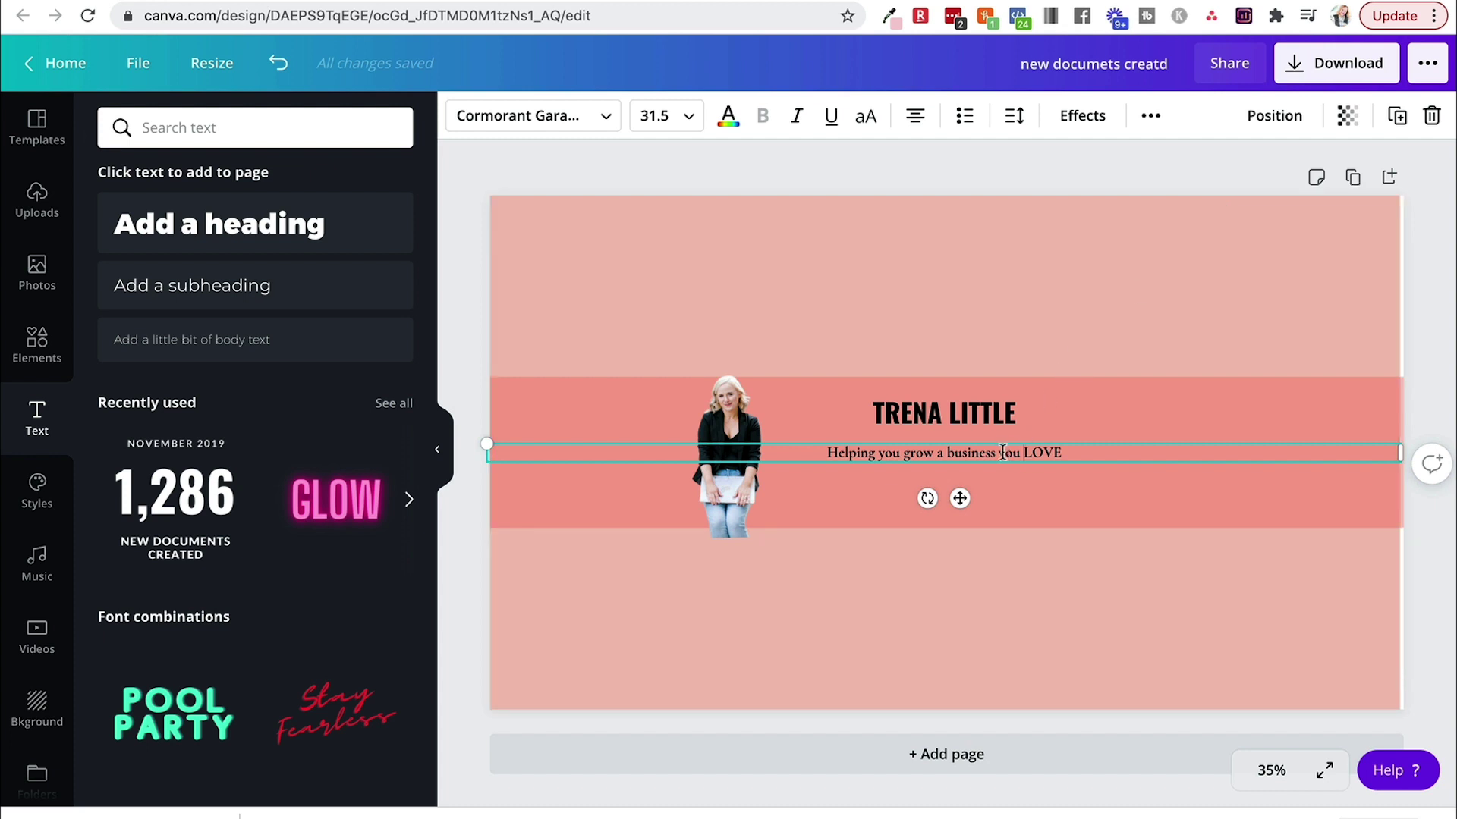
# Step: Duplicate the tagline onto a second line reading 'using video content'
pyautogui.click(1397, 117)
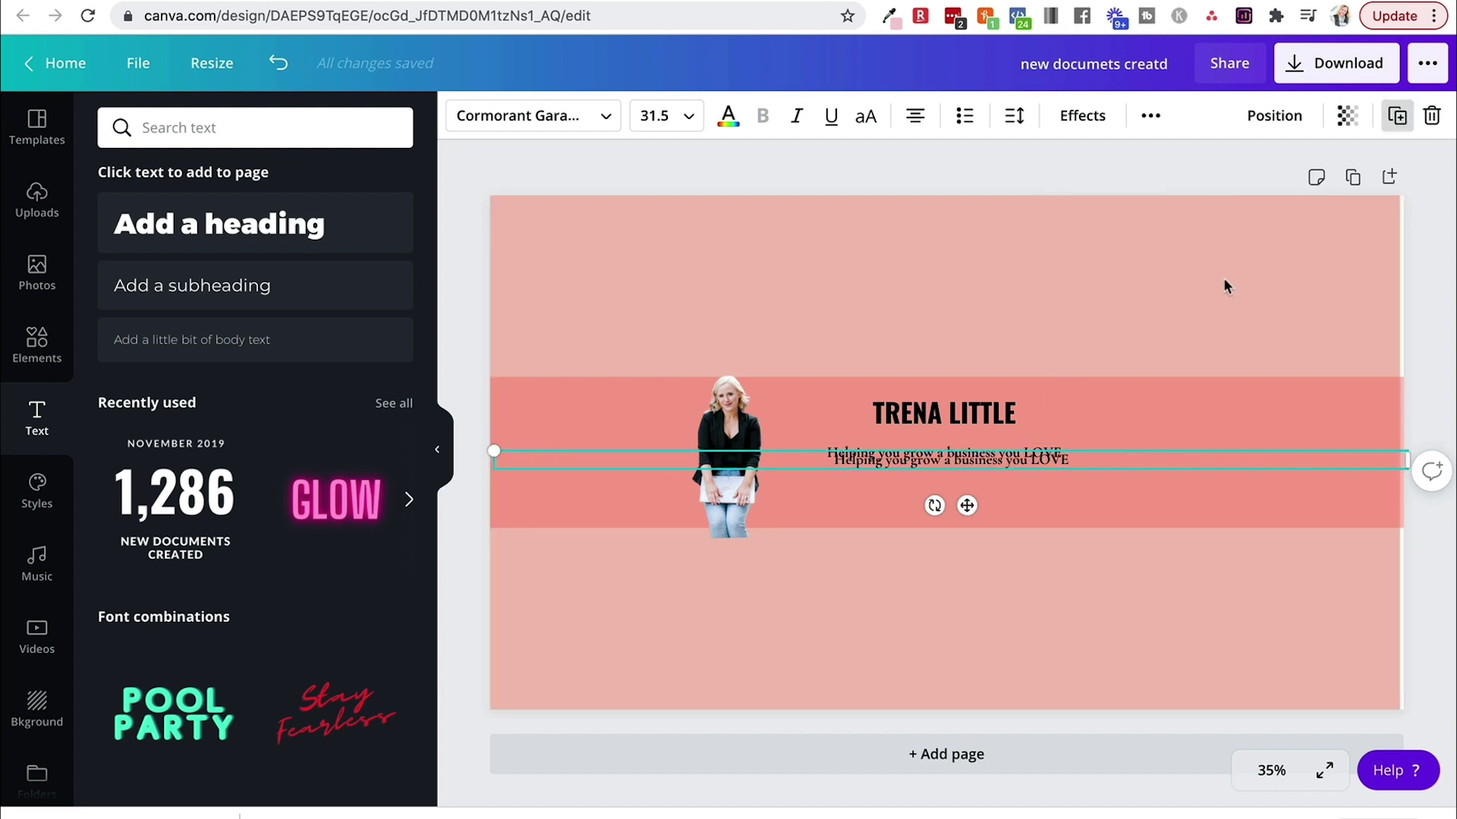
pyautogui.moveTo(953, 462); pyautogui.dragTo(949, 472)
pyautogui.click(947, 470)
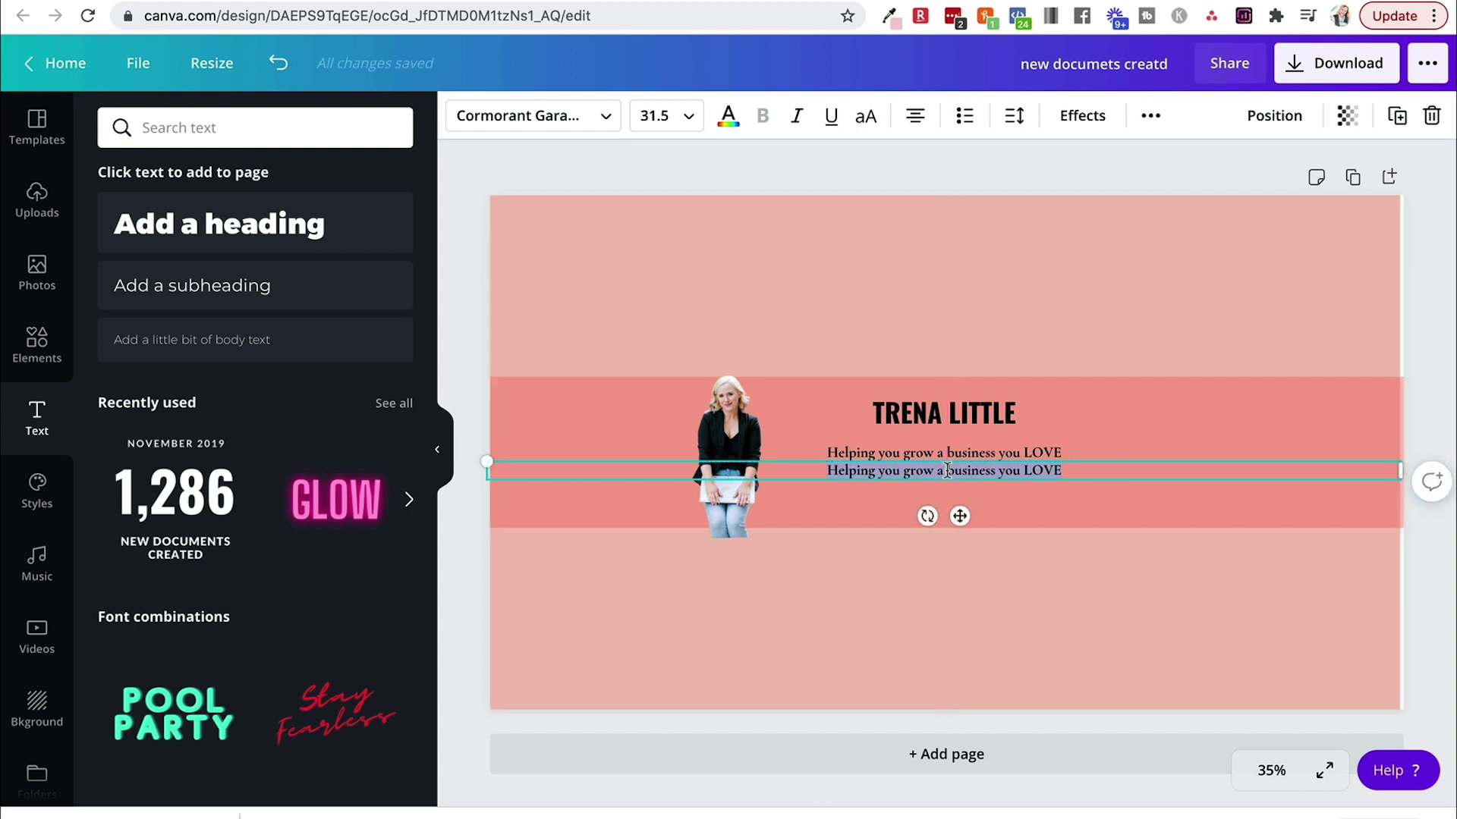
pyautogui.write('using video content')
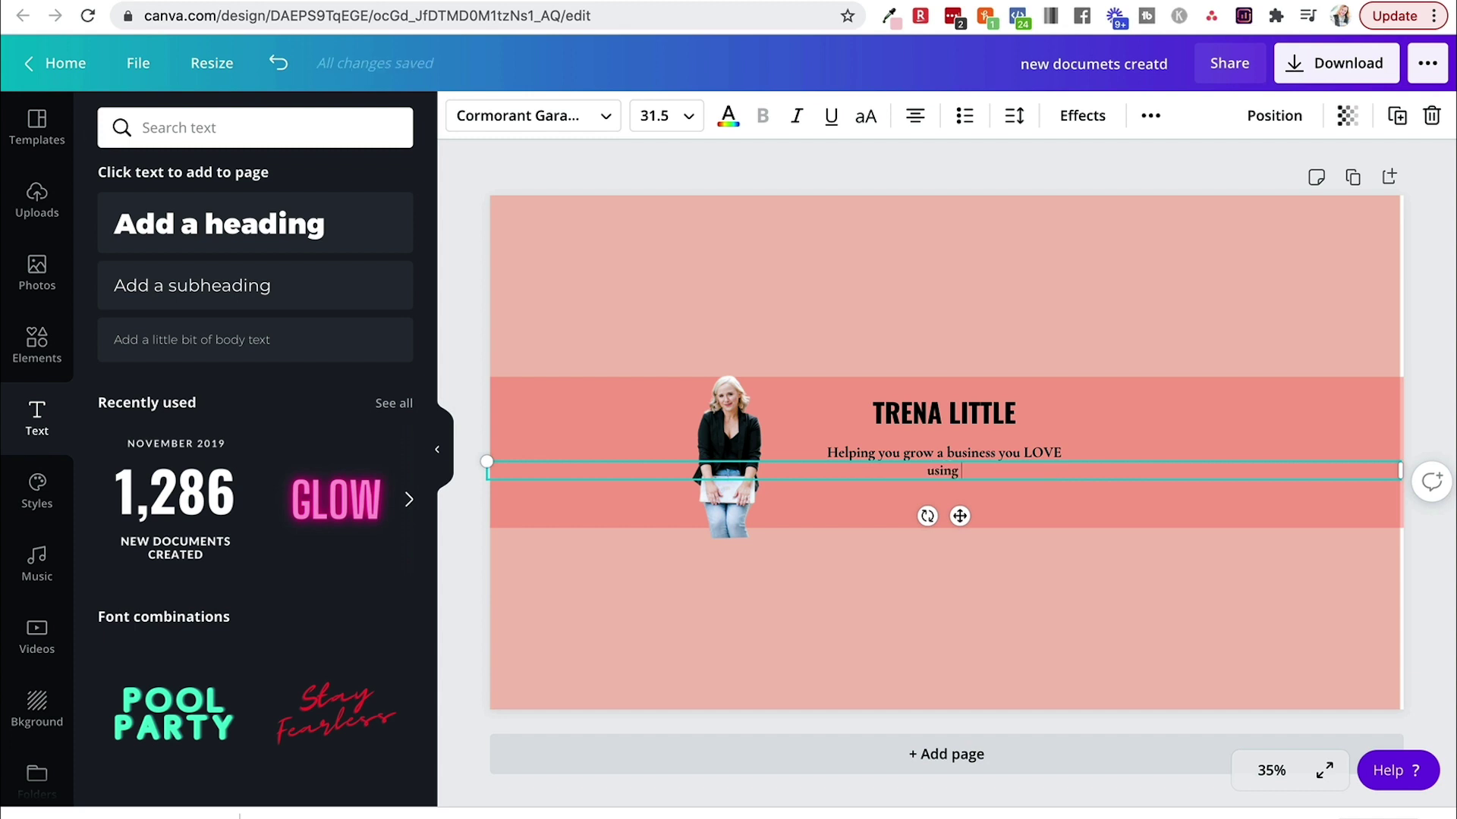
# Step: Set the first tagline line to size 48 and lift it above 'using video content'
pyautogui.doubleClick(930, 453)
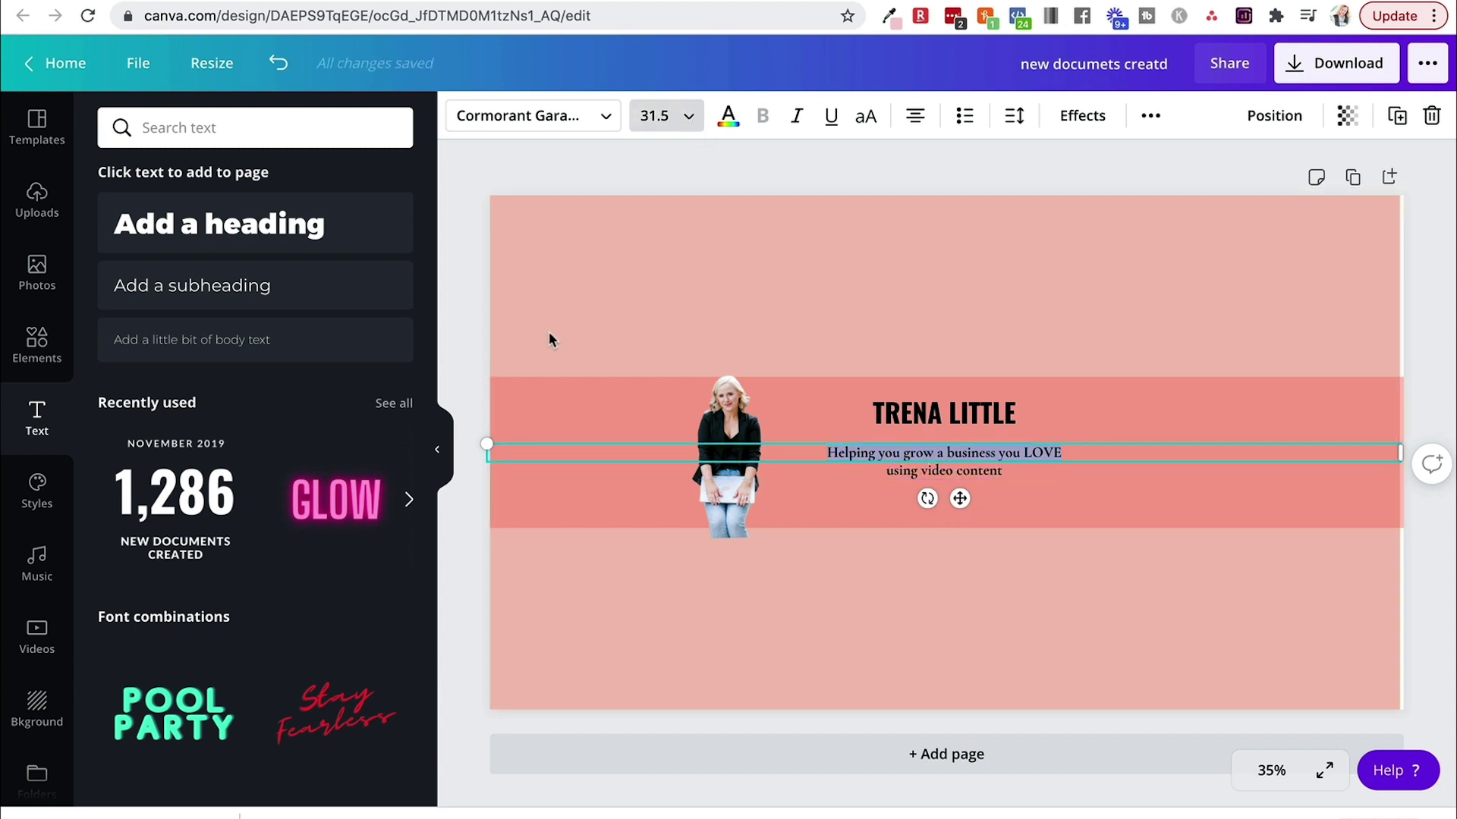
pyautogui.click(644, 119)
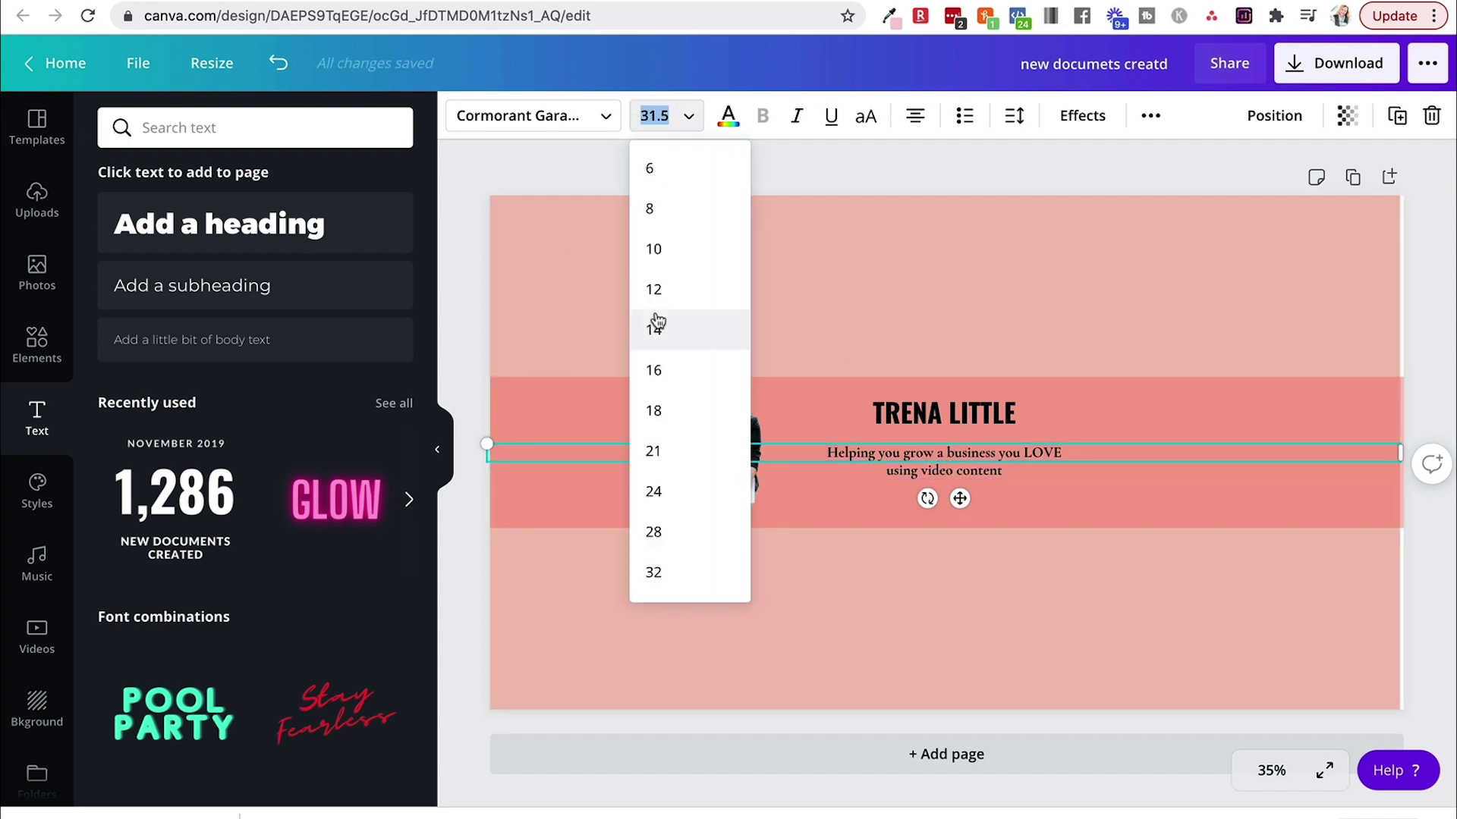
pyautogui.scroll(-3, 655, 321)
pyautogui.scroll(-1, 657, 320)
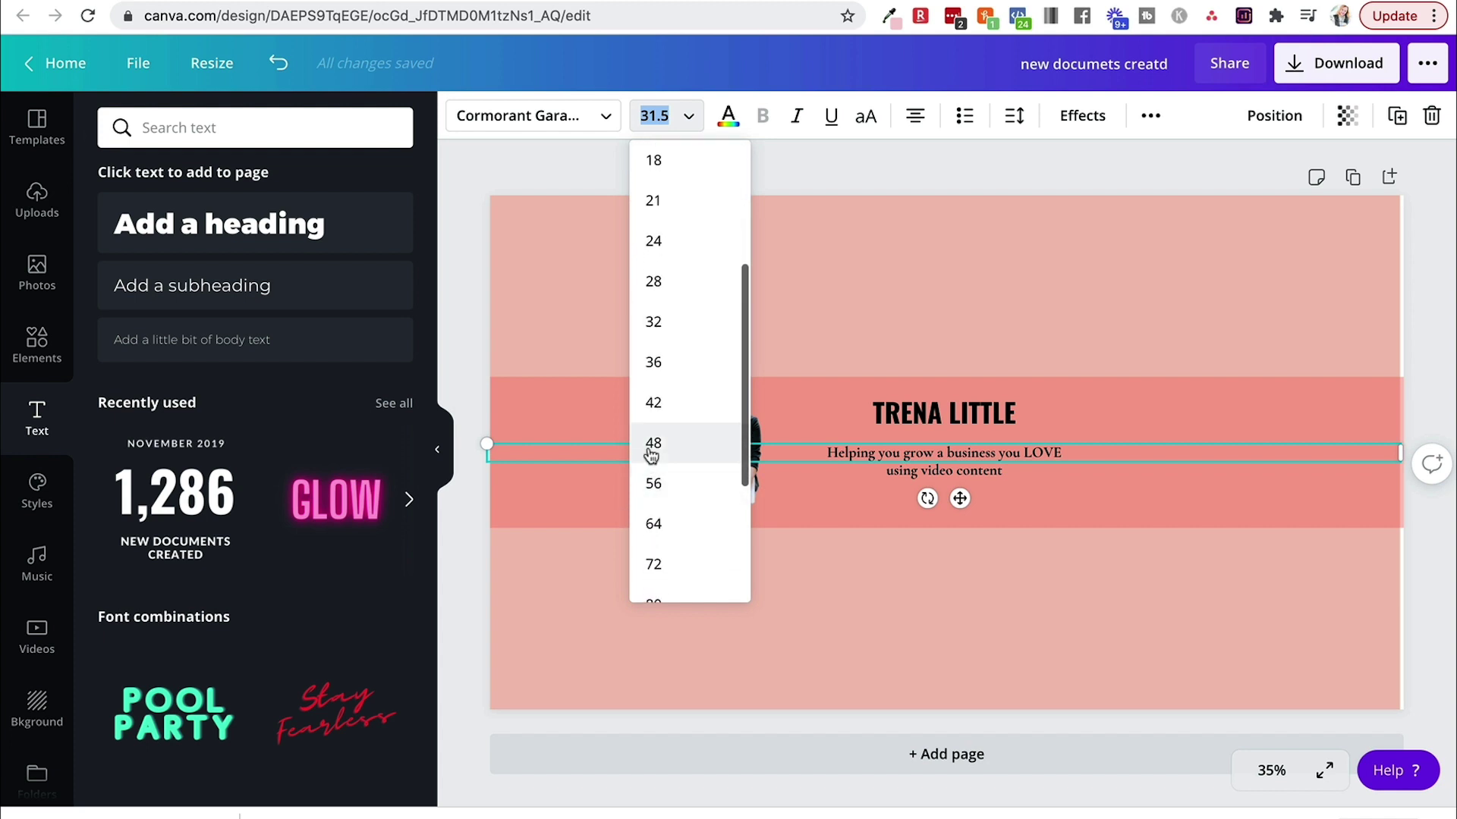
pyautogui.click(652, 446)
pyautogui.click(1150, 295)
pyautogui.click(1046, 458)
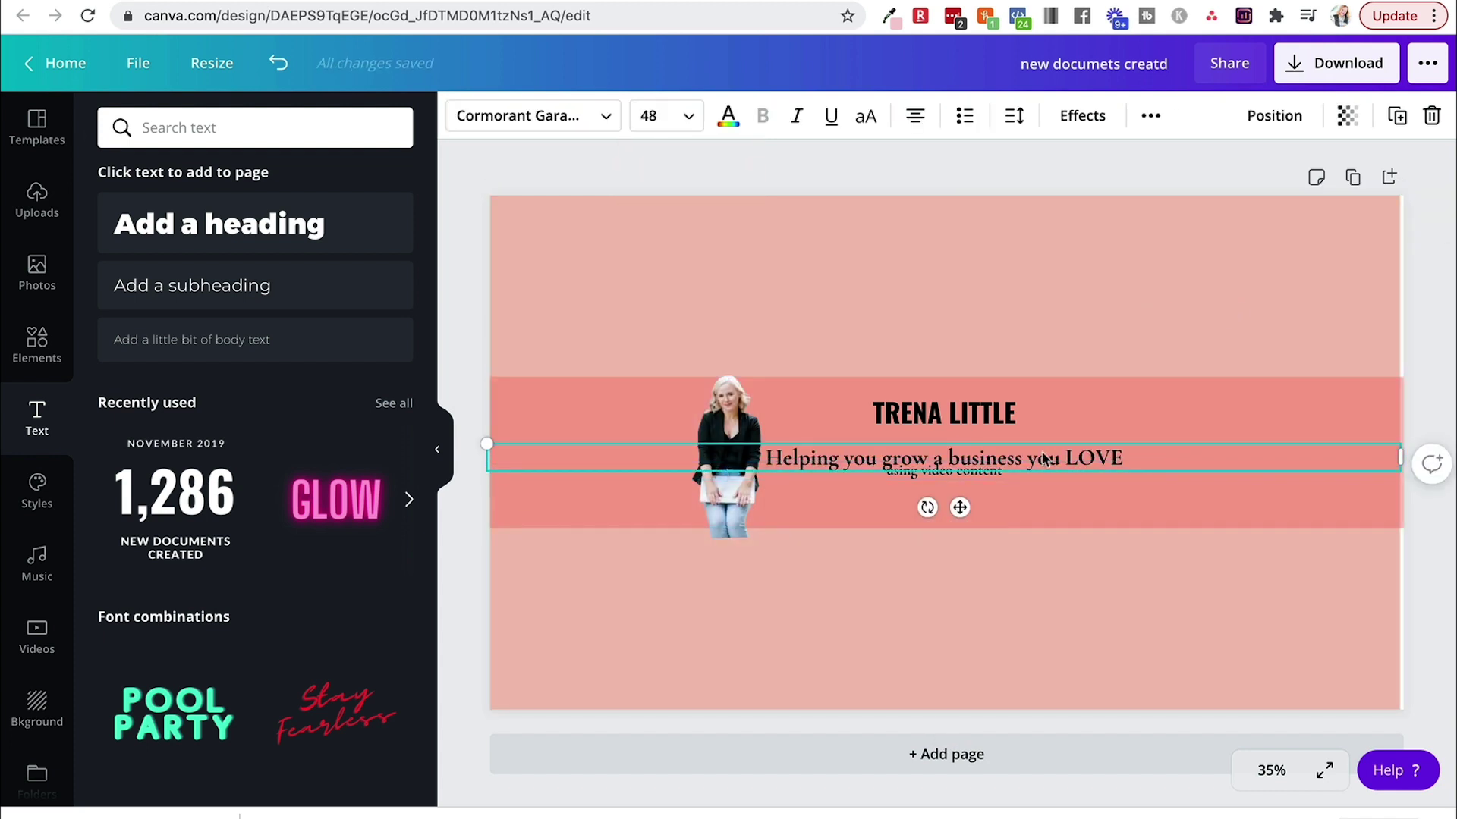
pyautogui.moveTo(1045, 458); pyautogui.dragTo(1048, 449)
# Step: Colour the 'using video content' line navy
pyautogui.click(918, 481)
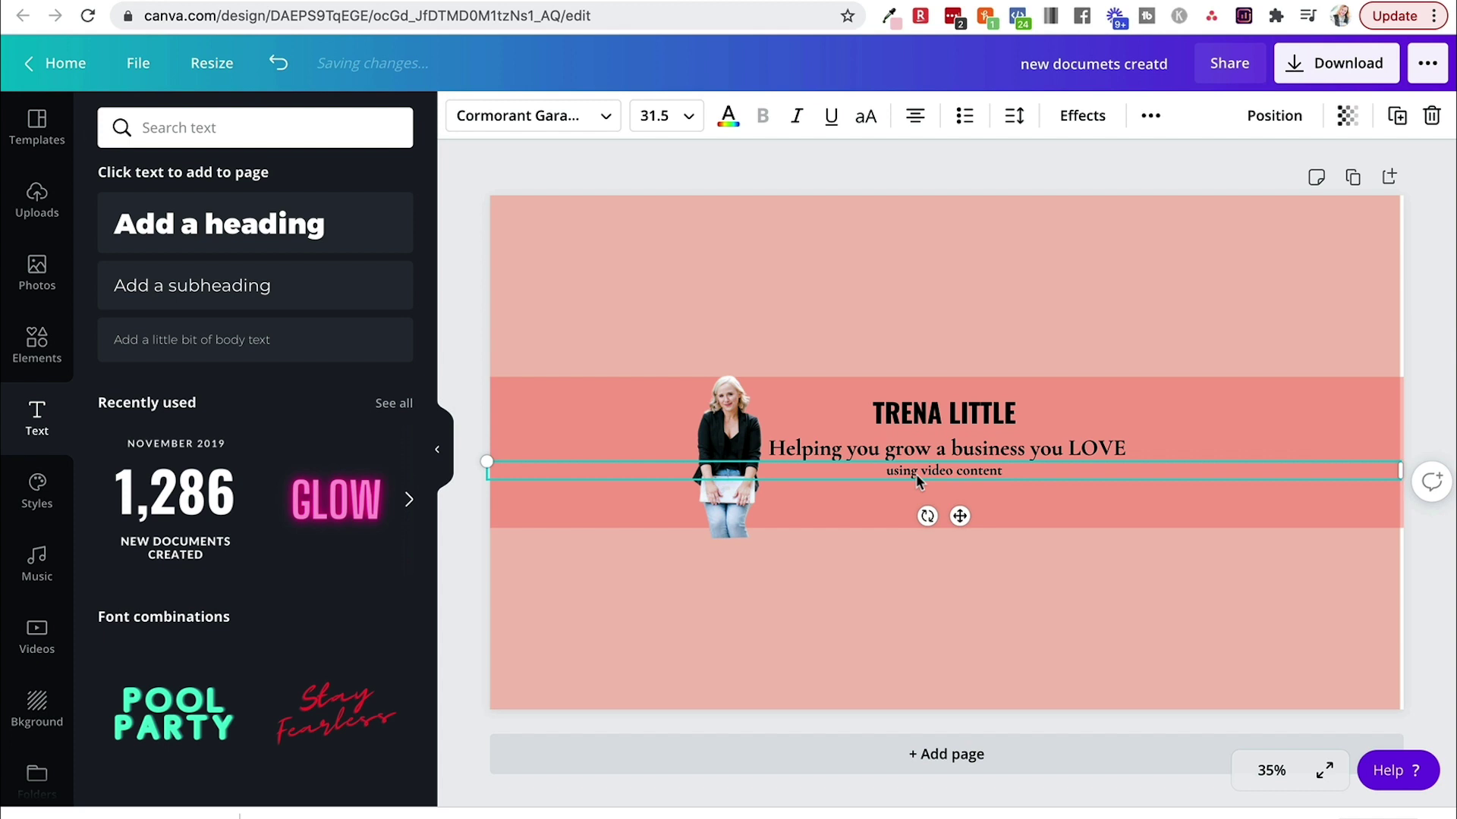
pyautogui.click(916, 475)
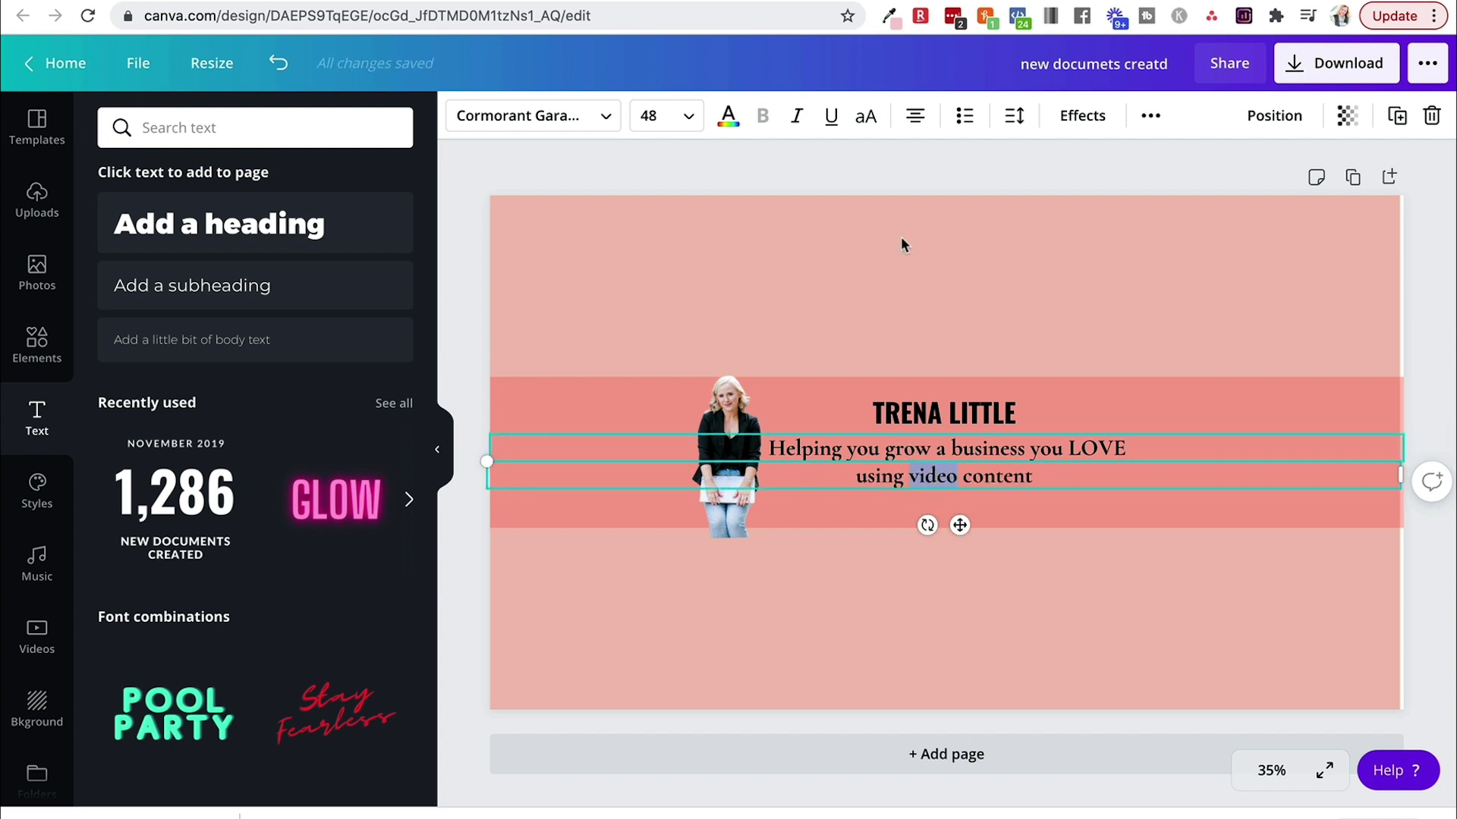
pyautogui.click(730, 117)
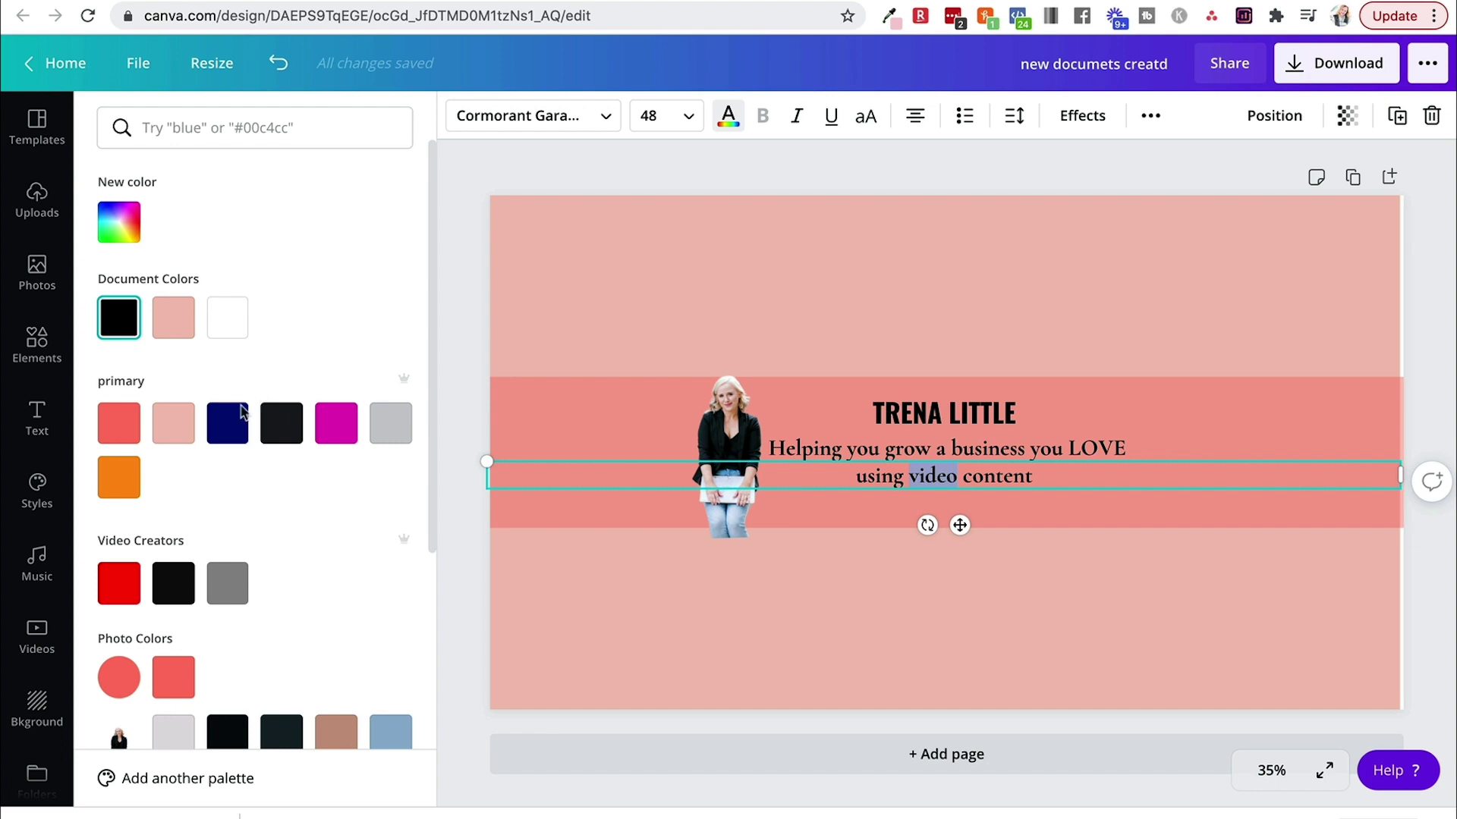
pyautogui.click(236, 436)
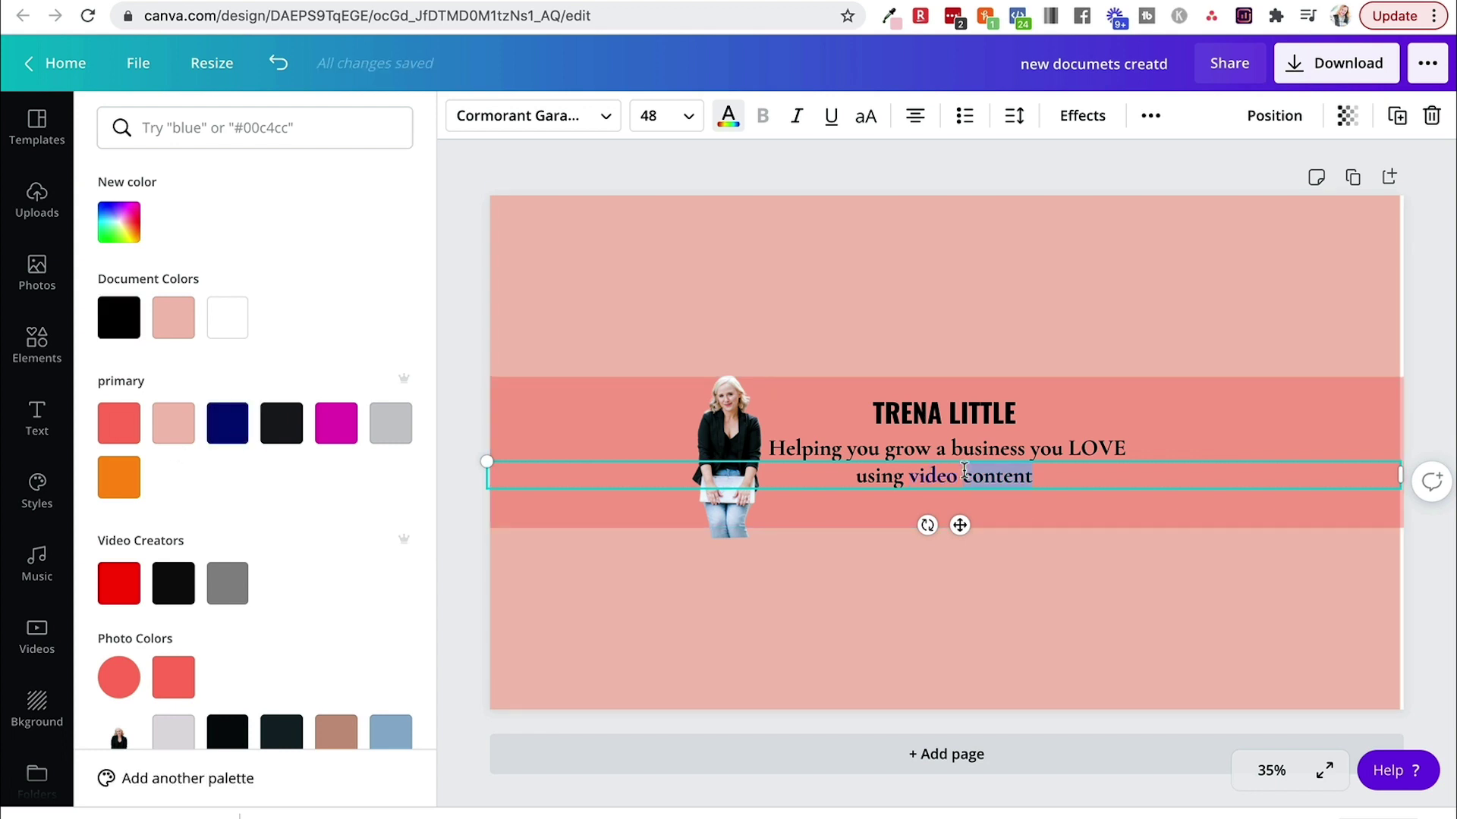
pyautogui.click(227, 423)
pyautogui.click(938, 412)
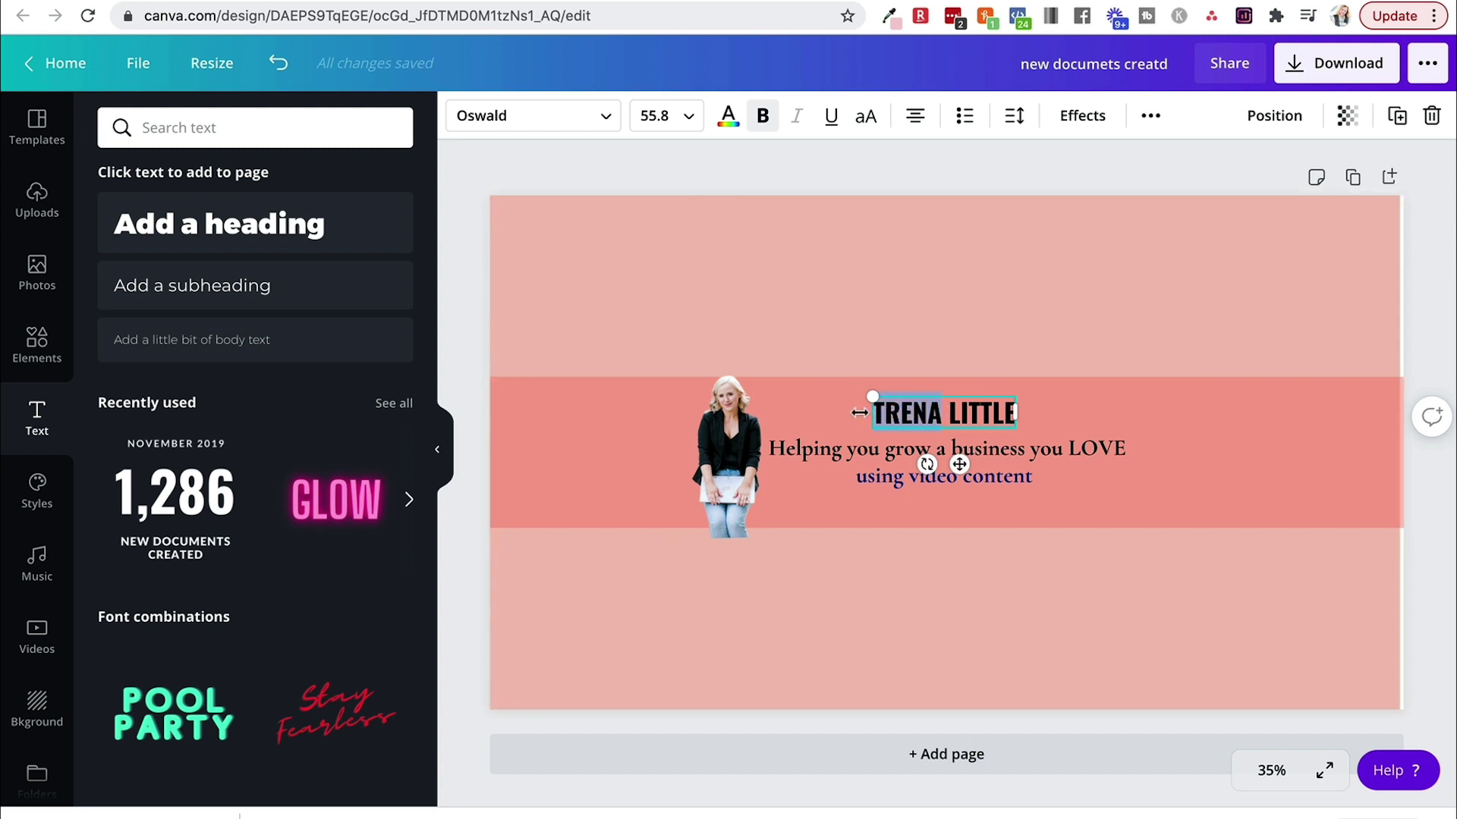
# Step: Colour the first name magenta and re-centre the pink band behind the name and tagline
pyautogui.click(730, 117)
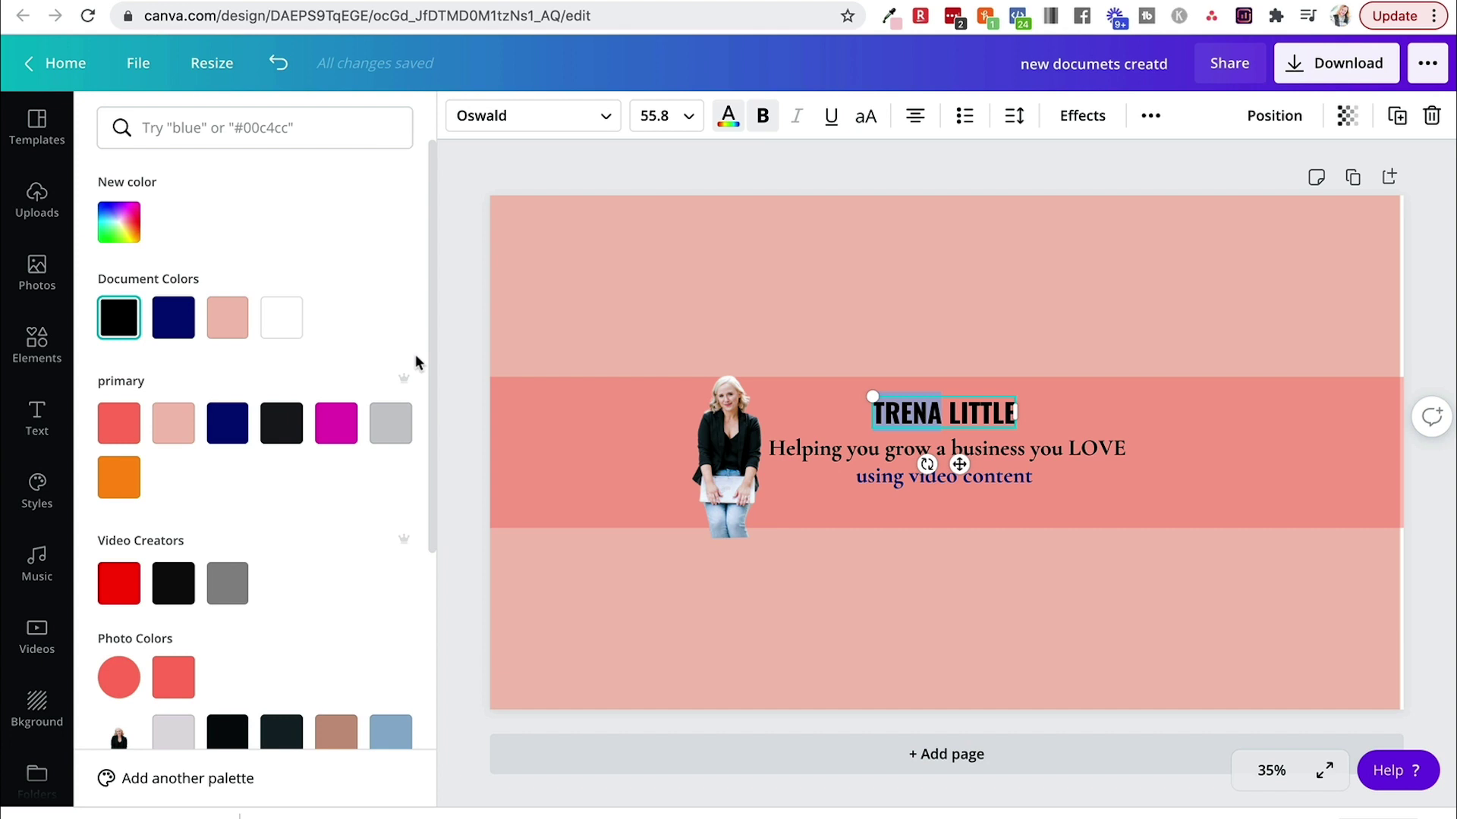
pyautogui.click(337, 423)
pyautogui.click(673, 335)
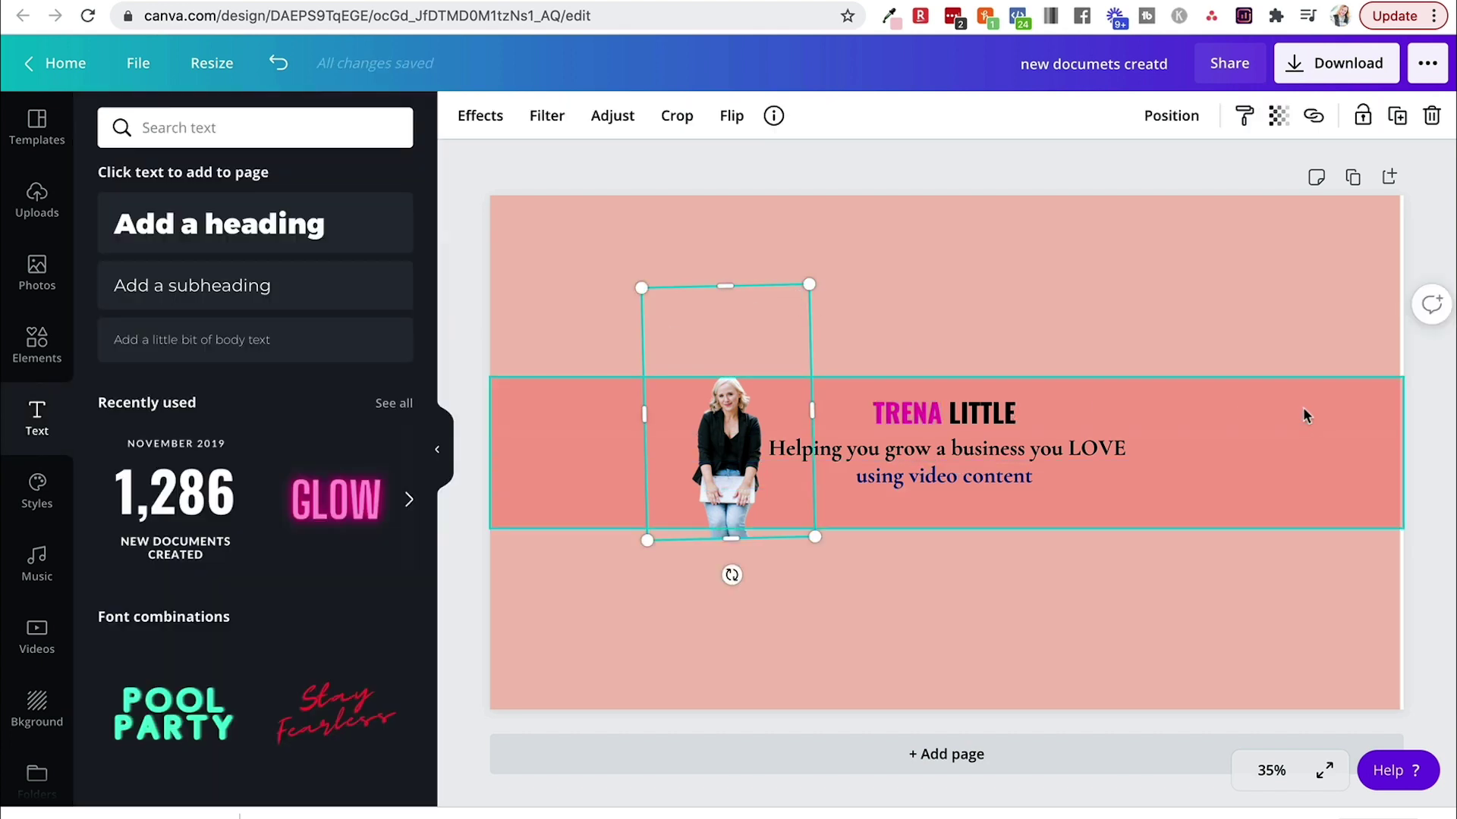
pyautogui.moveTo(1303, 415); pyautogui.dragTo(1298, 609)
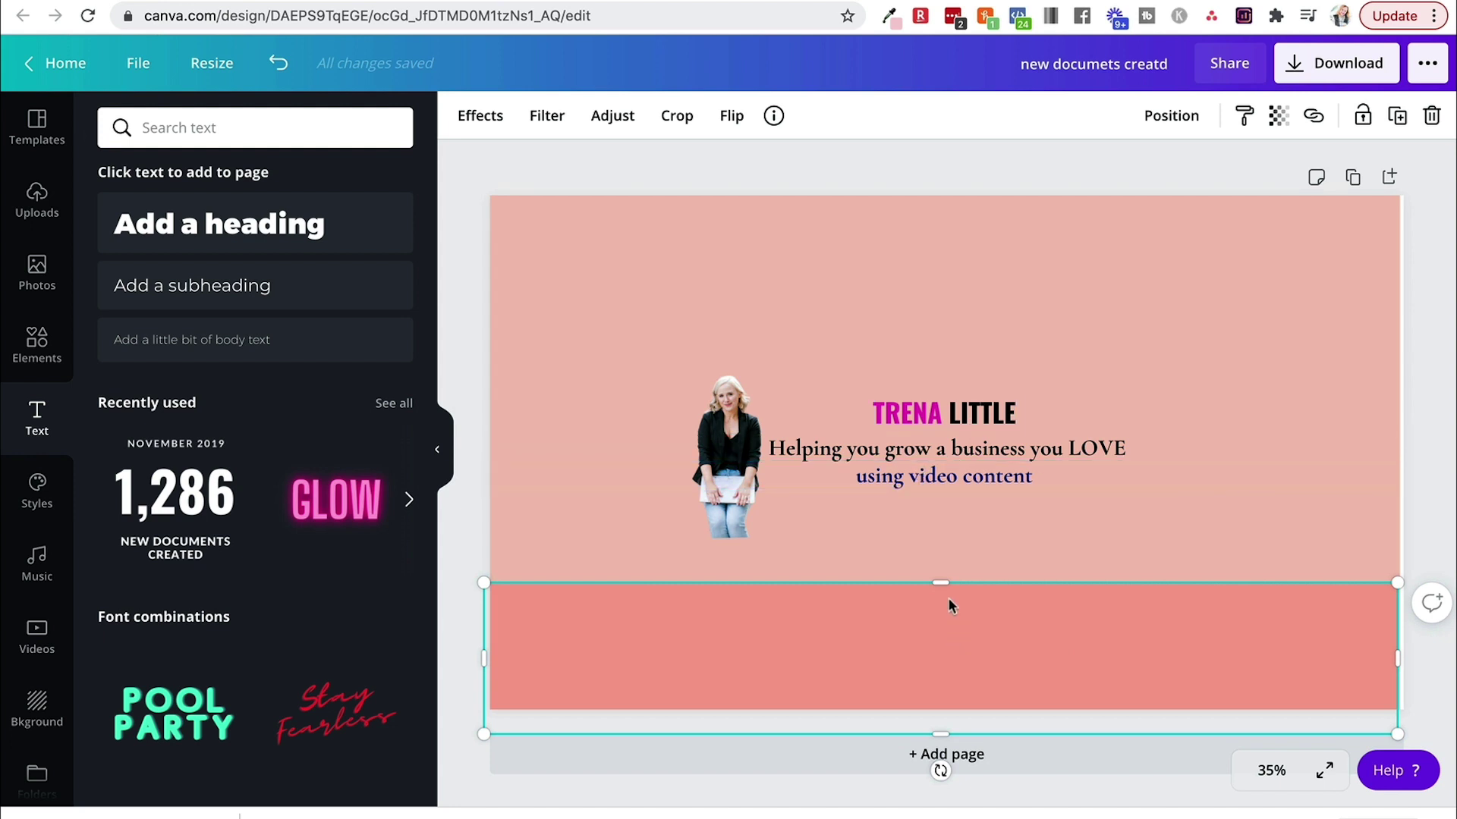
pyautogui.moveTo(949, 598); pyautogui.dragTo(955, 435)
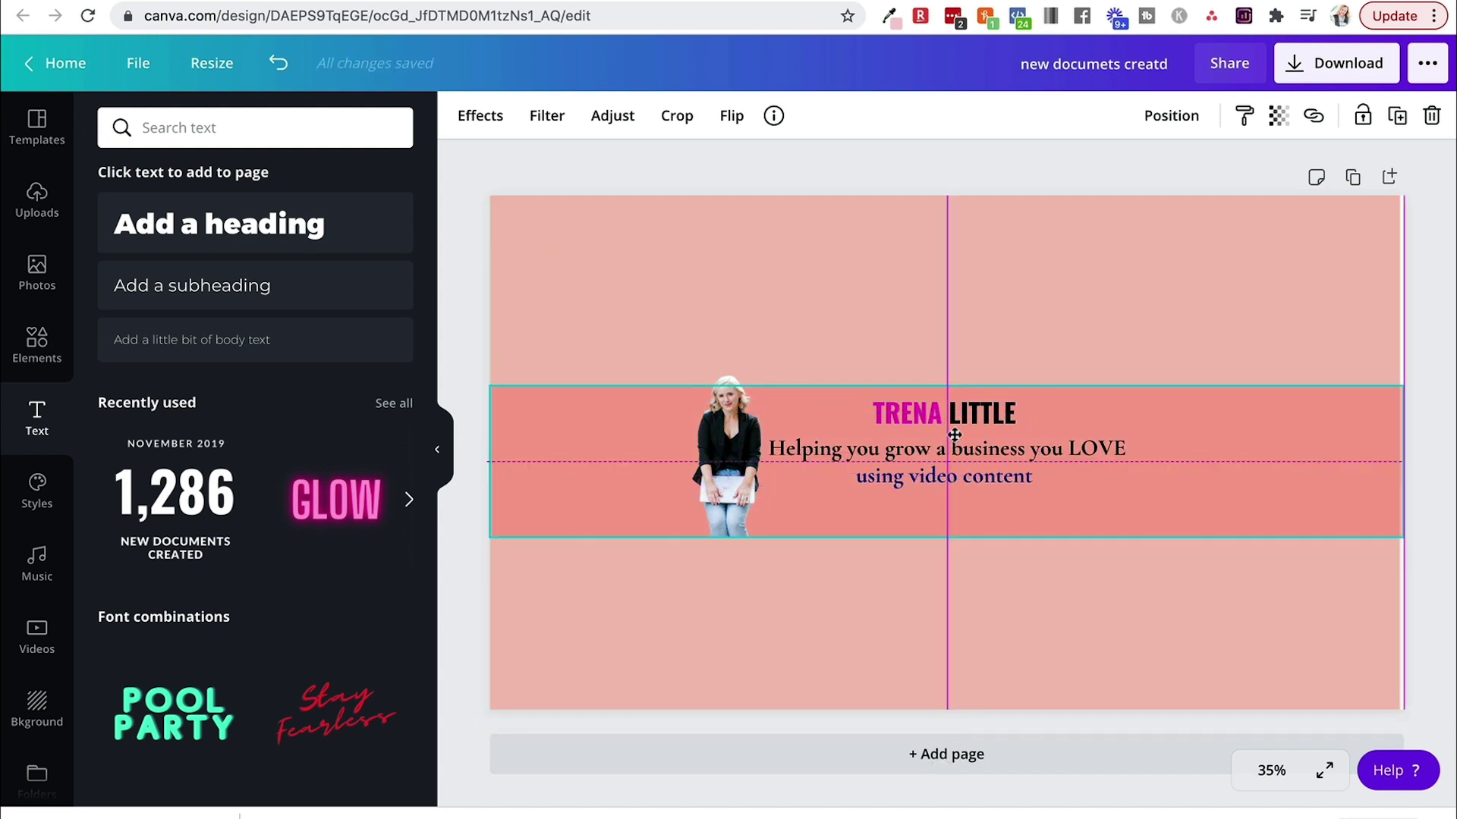
pyautogui.moveTo(954, 438); pyautogui.dragTo(955, 438)
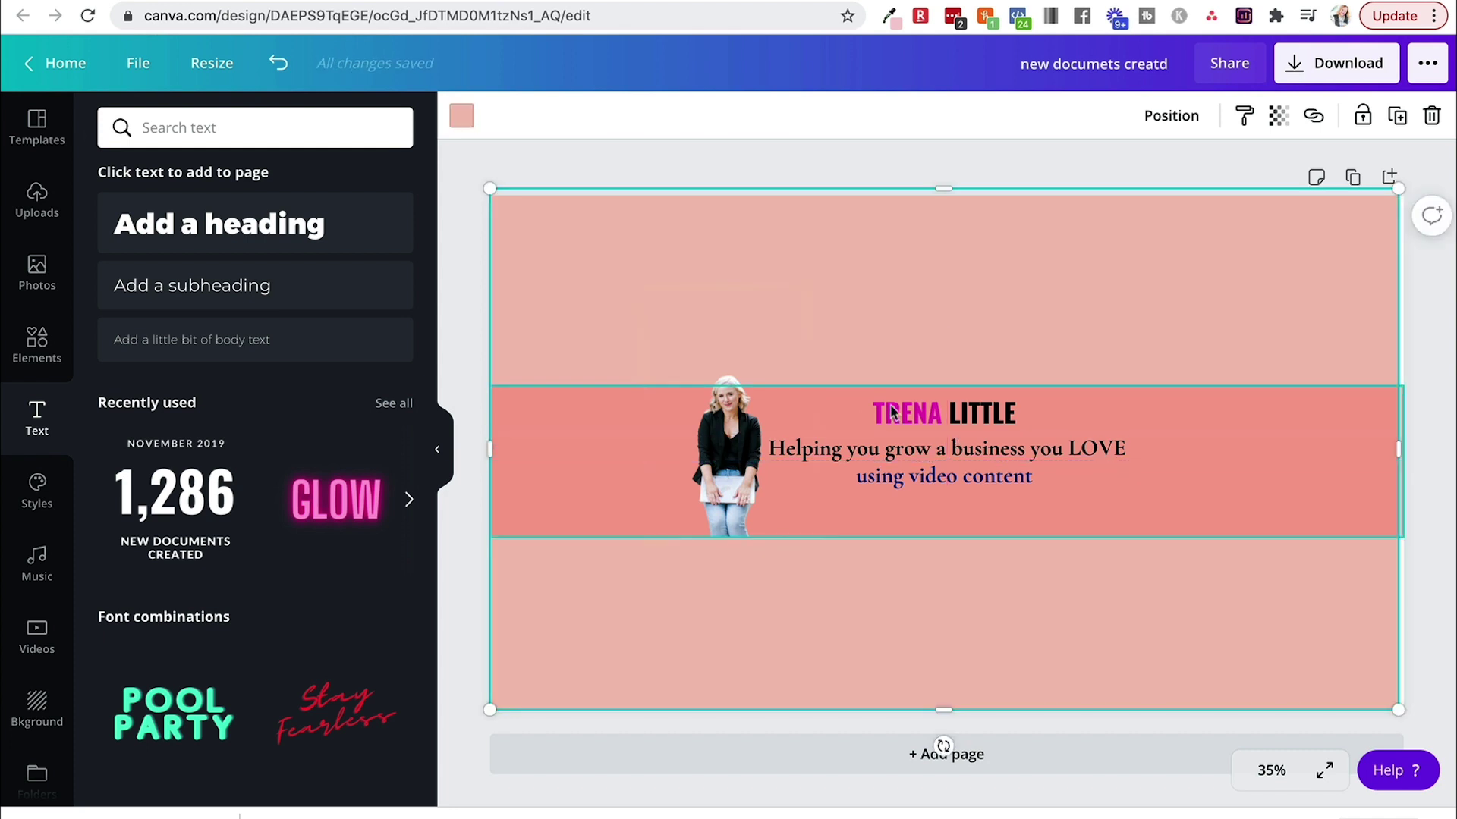
pyautogui.click(899, 417)
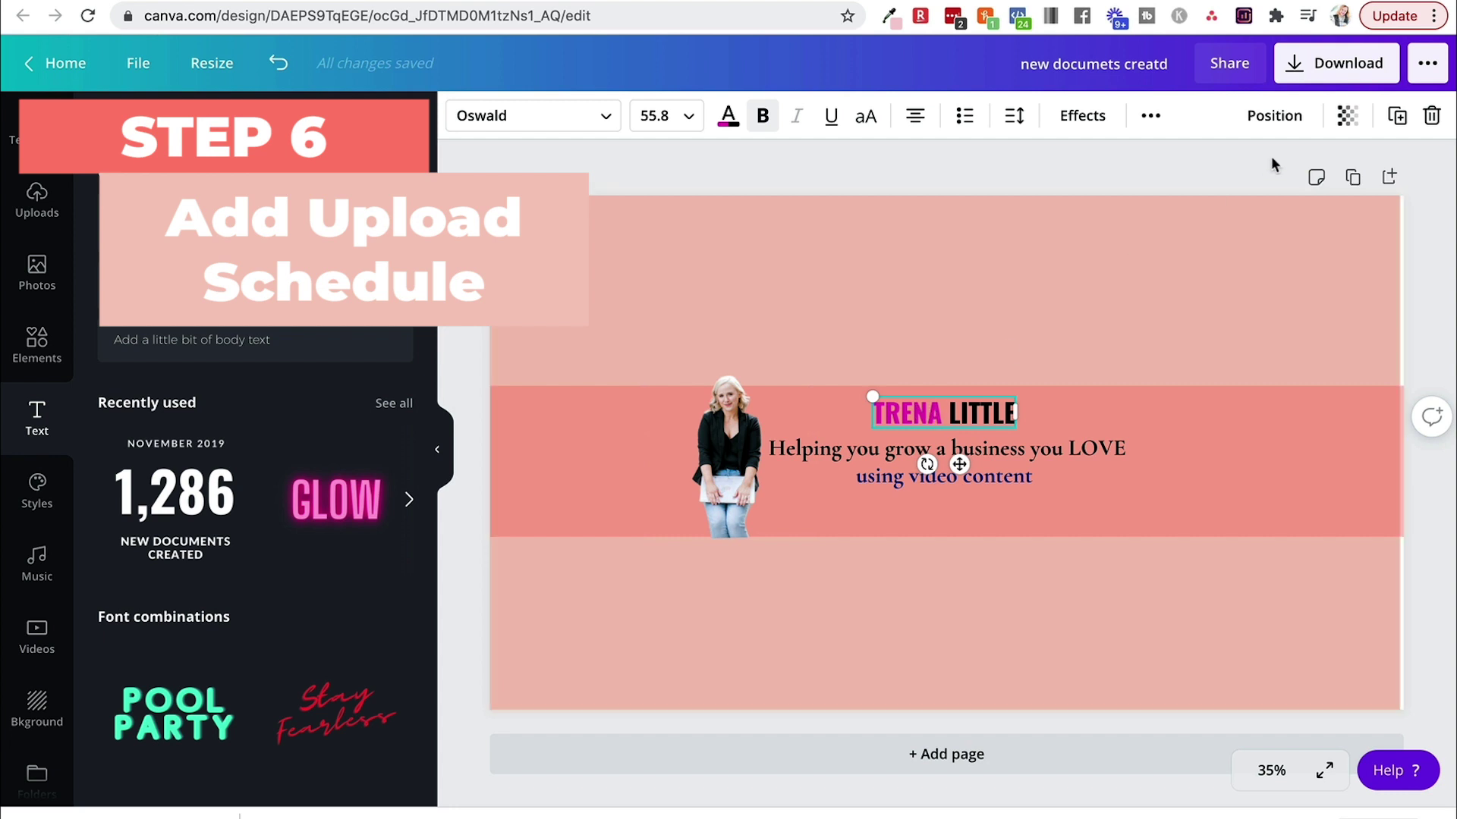
# Step: Duplicate the name into a size-36 'New videos every Wednesday' line centred beneath the tagline
pyautogui.click(1398, 116)
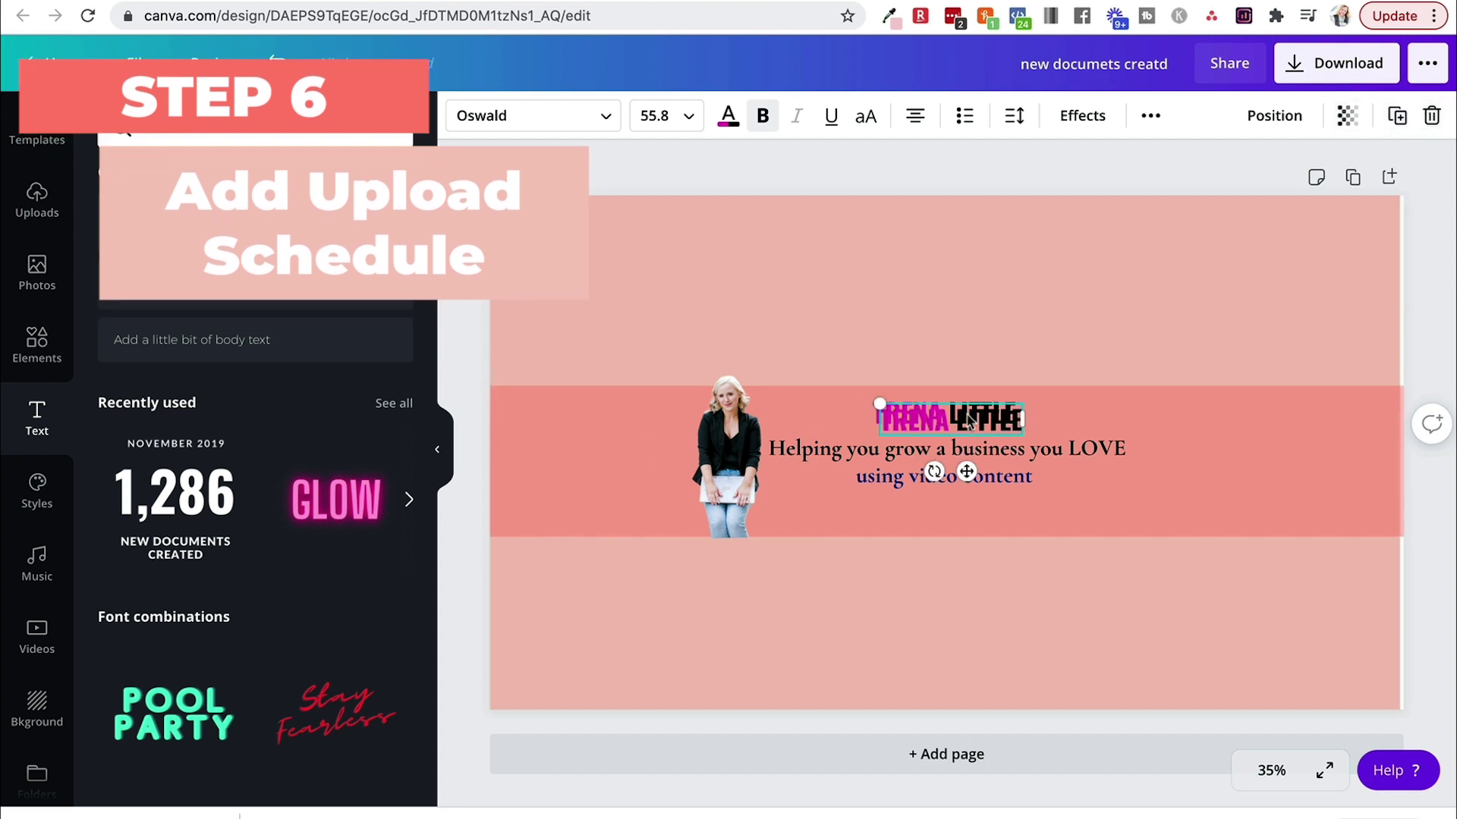
pyautogui.moveTo(939, 427); pyautogui.dragTo(939, 506)
pyautogui.write('New videos e')
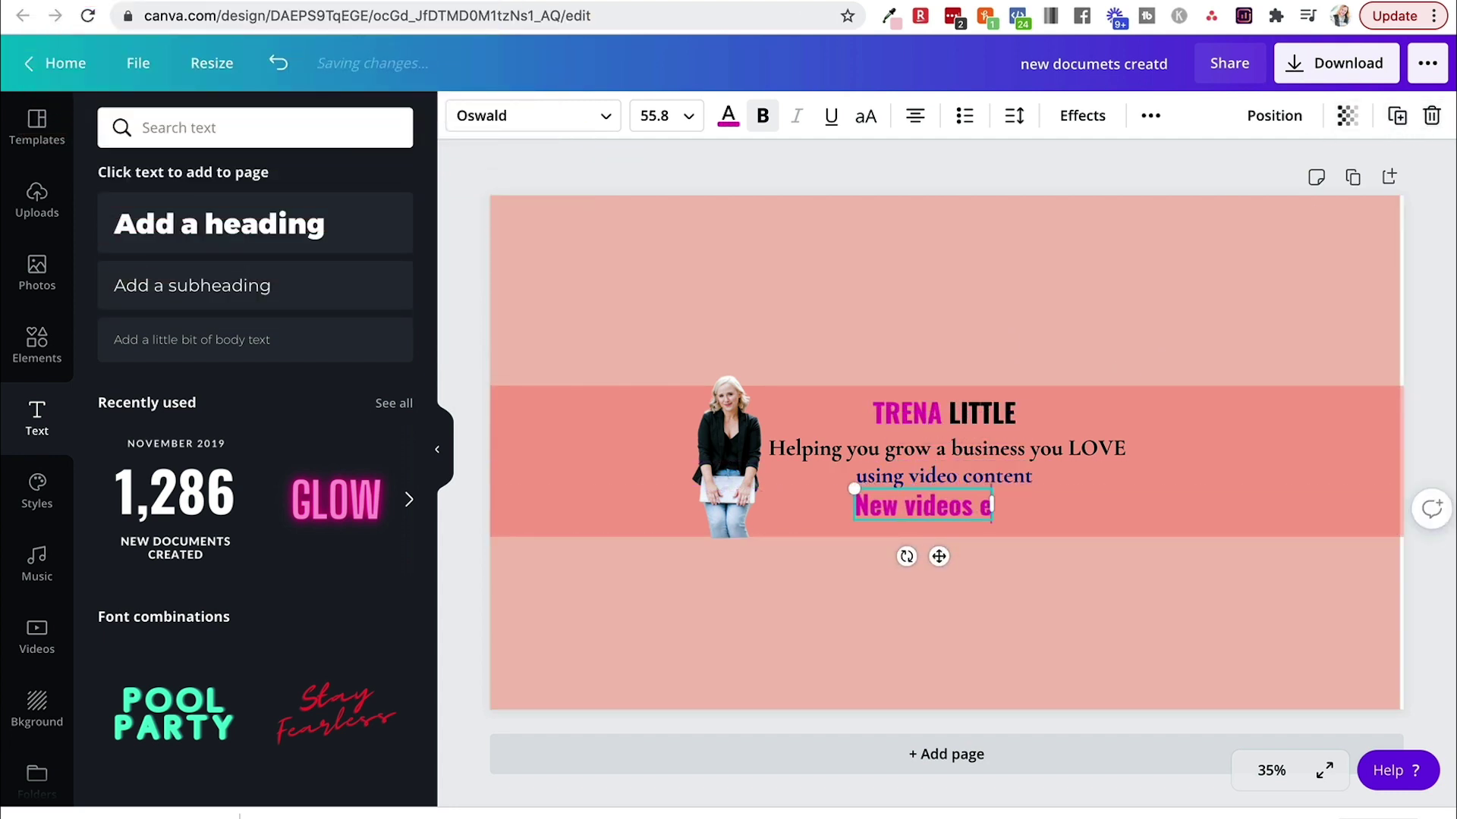
pyautogui.write('very Wednesday')
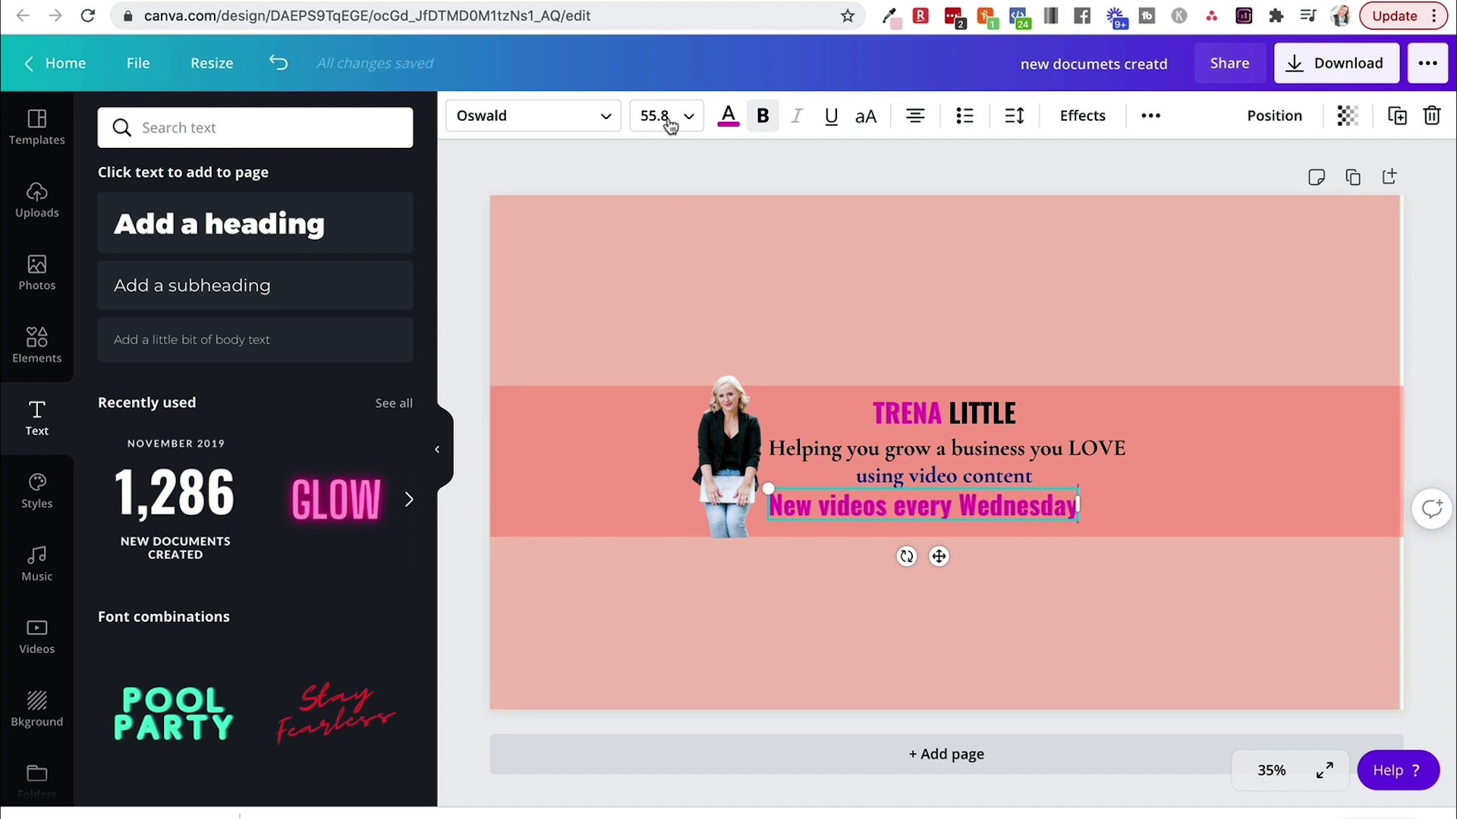
pyautogui.click(654, 116)
pyautogui.scroll(-3, 678, 425)
pyautogui.click(676, 487)
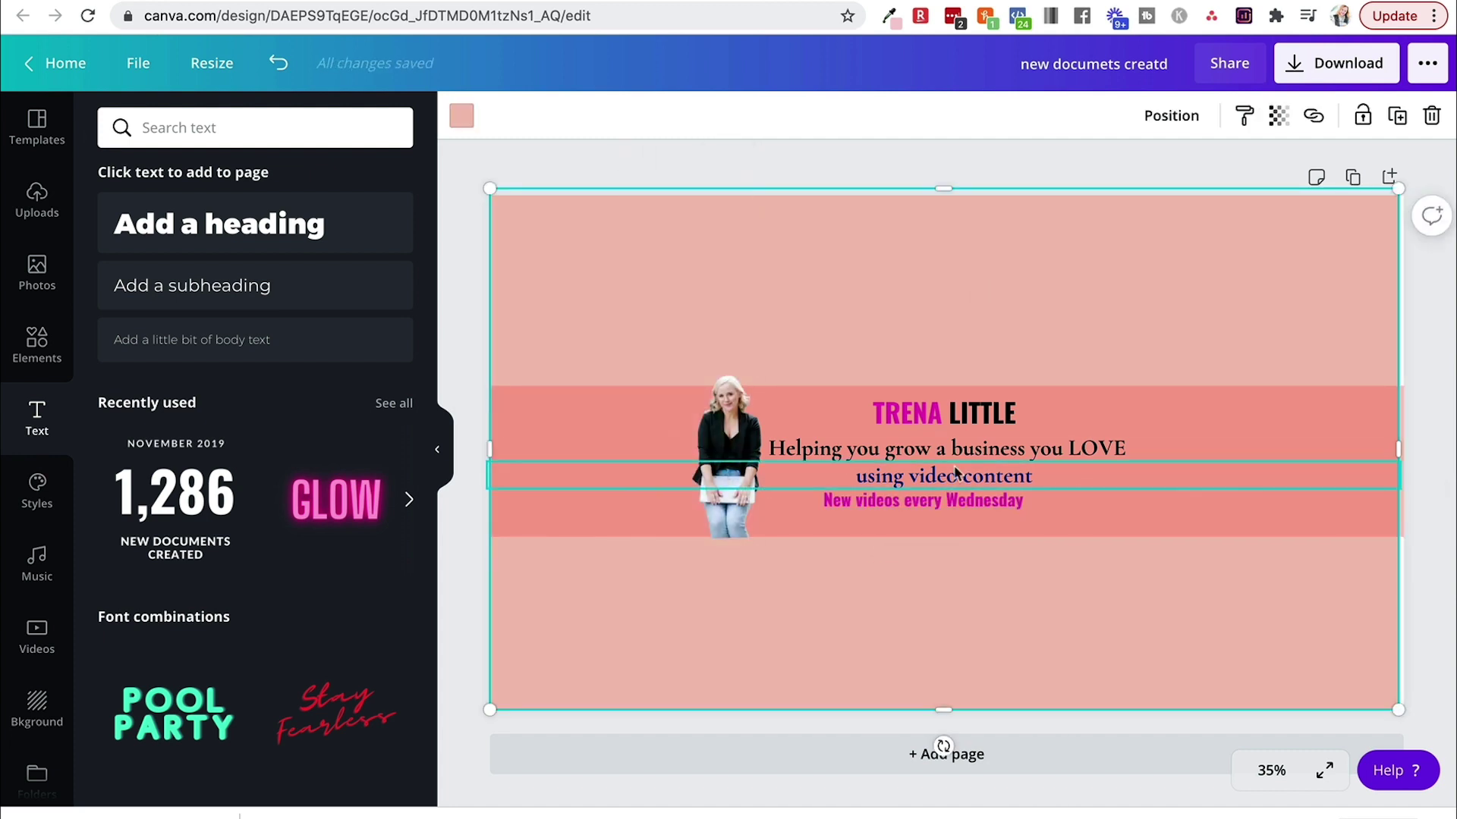
pyautogui.moveTo(935, 501); pyautogui.dragTo(960, 501)
pyautogui.doubleClick(923, 449)
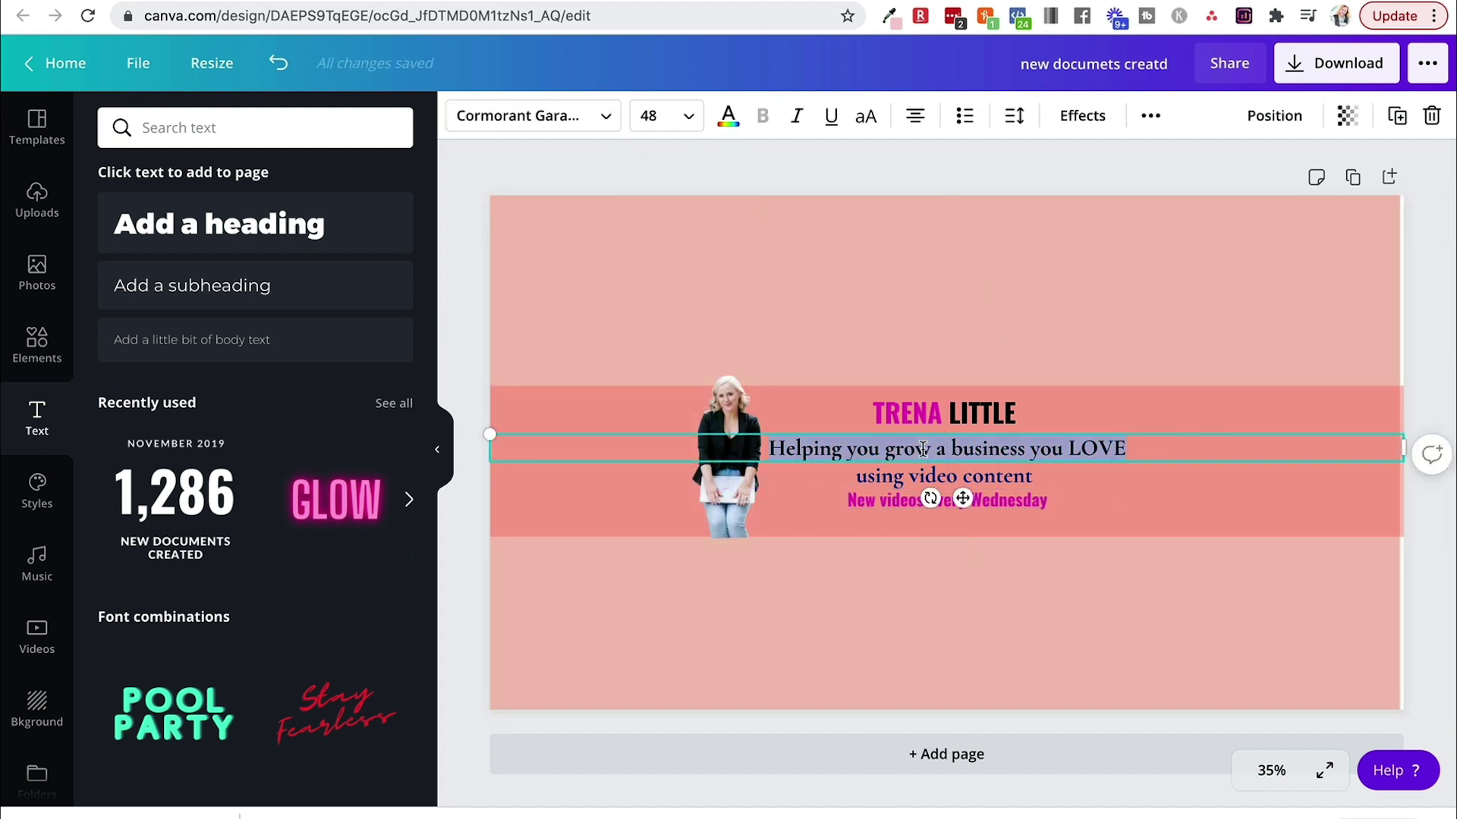
# Step: Give the tagline a white drop shadow with adjusted offset, blur and direction
pyautogui.click(1083, 116)
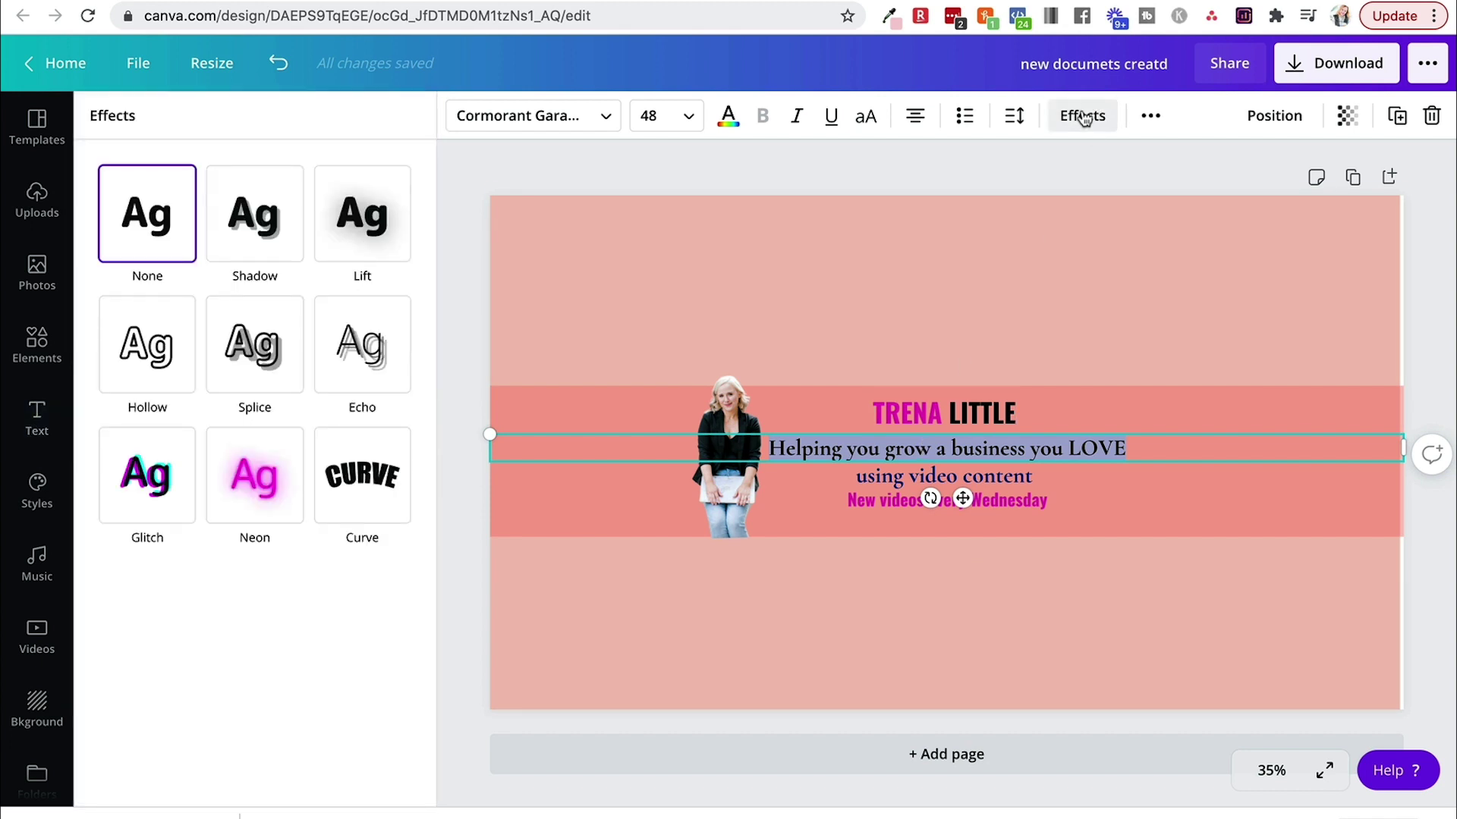
pyautogui.click(277, 206)
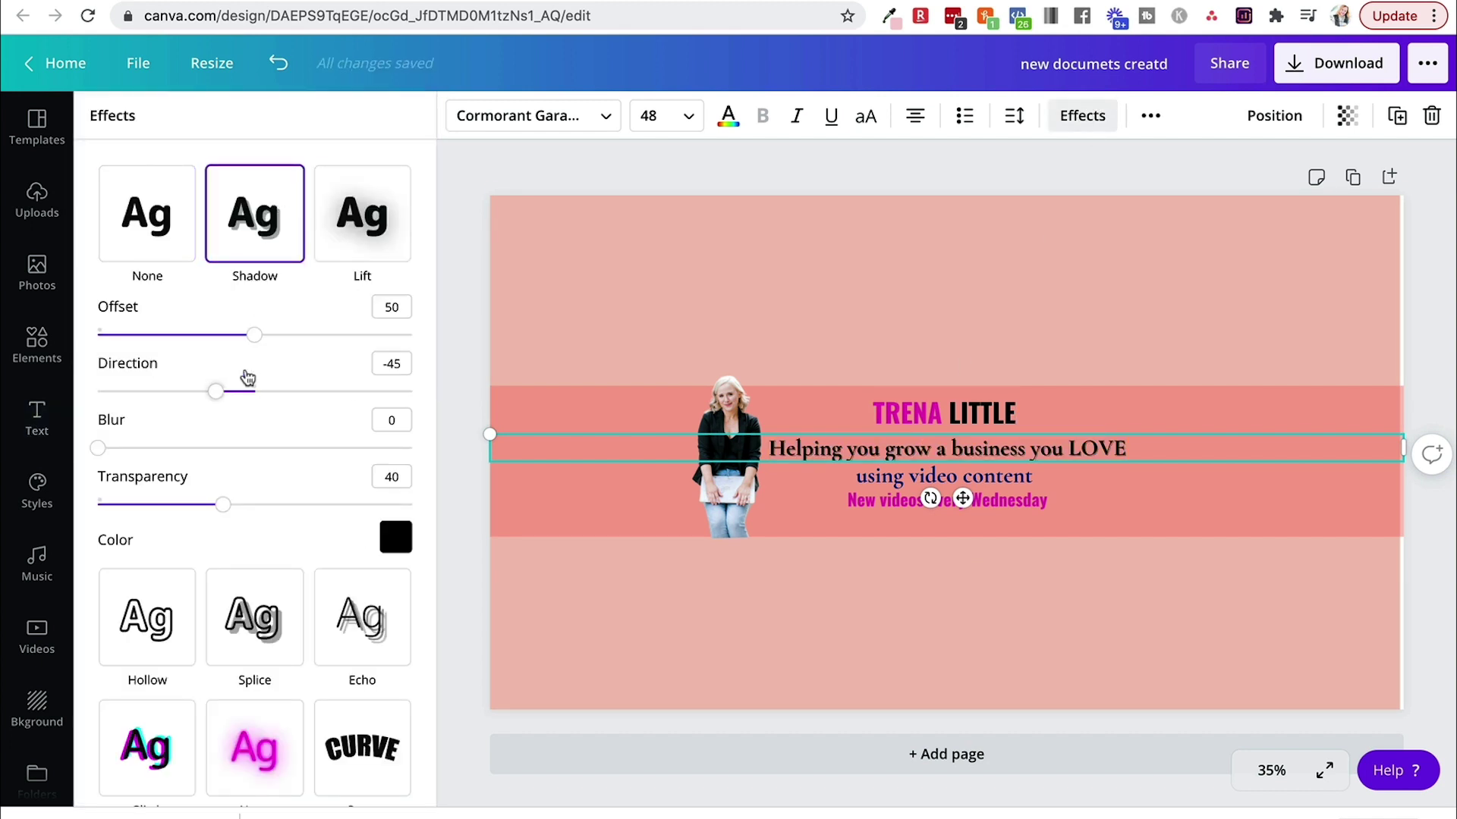
pyautogui.moveTo(251, 348)
pyautogui.mouseDown()
pyautogui.moveTo(414, 348)
pyautogui.moveTo(253, 349)
pyautogui.mouseUp()
pyautogui.moveTo(97, 448); pyautogui.dragTo(157, 448)
pyautogui.moveTo(214, 392); pyautogui.dragTo(336, 392)
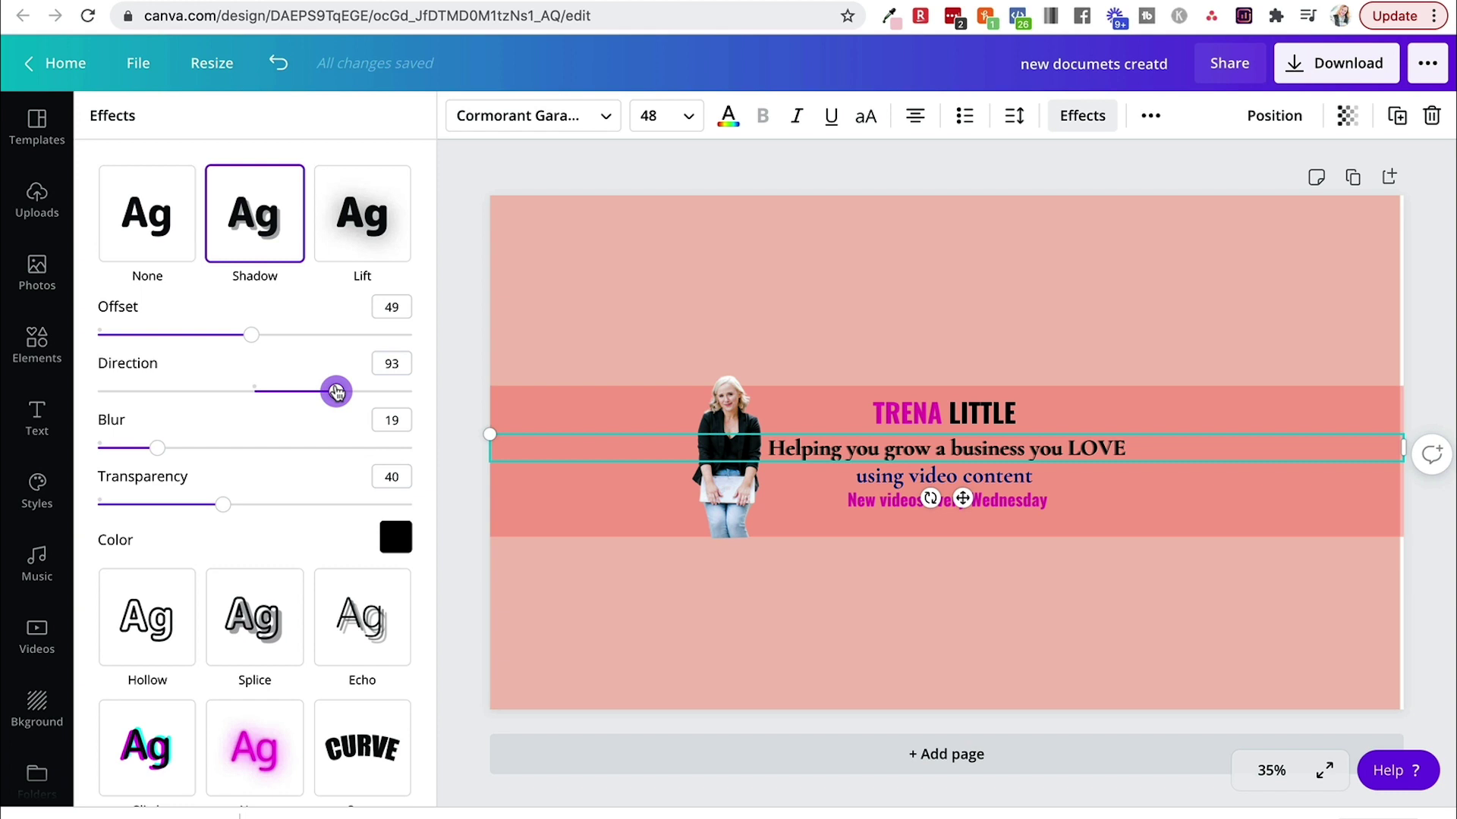
pyautogui.click(385, 540)
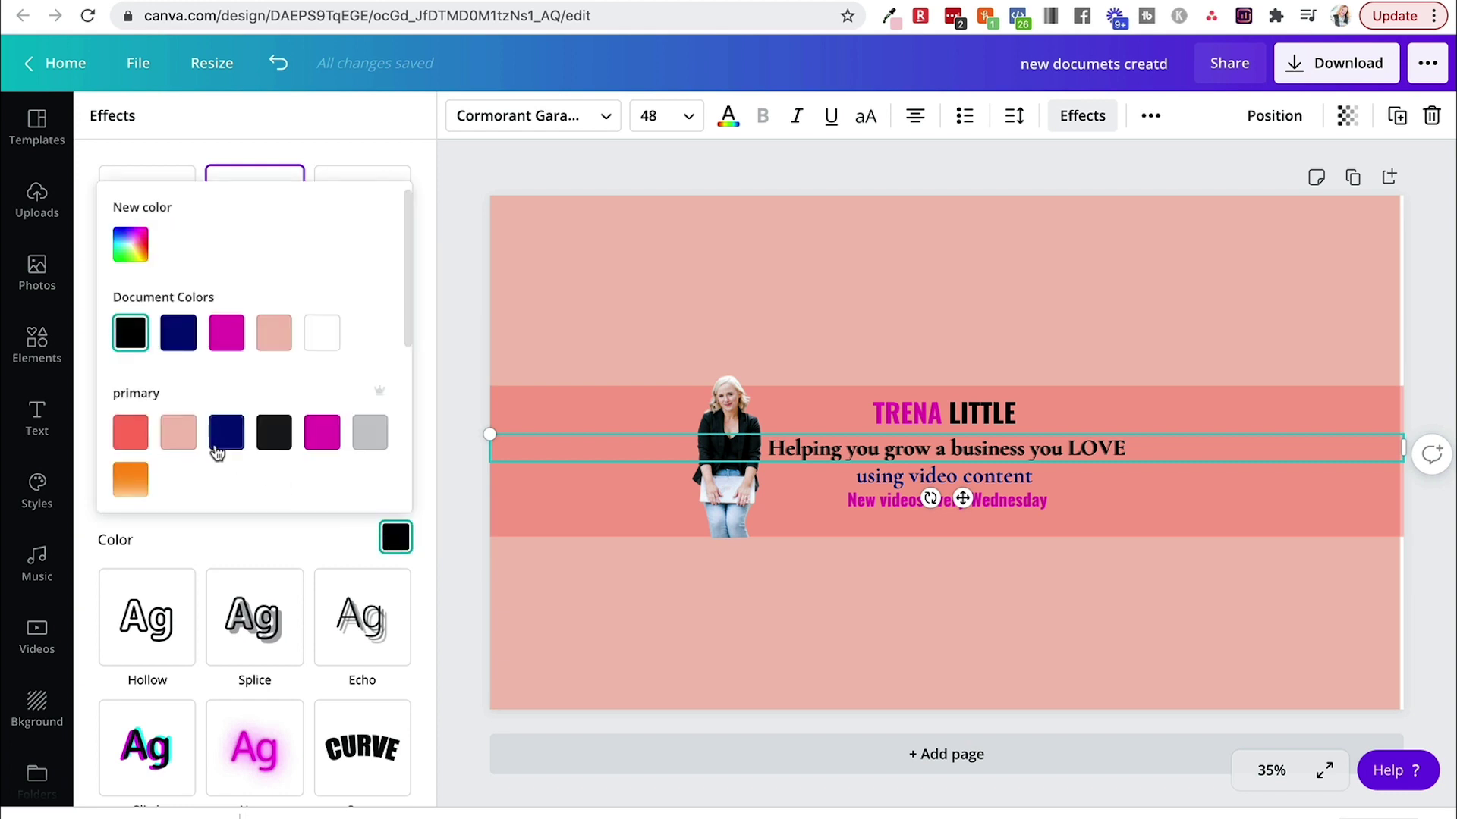
pyautogui.click(322, 337)
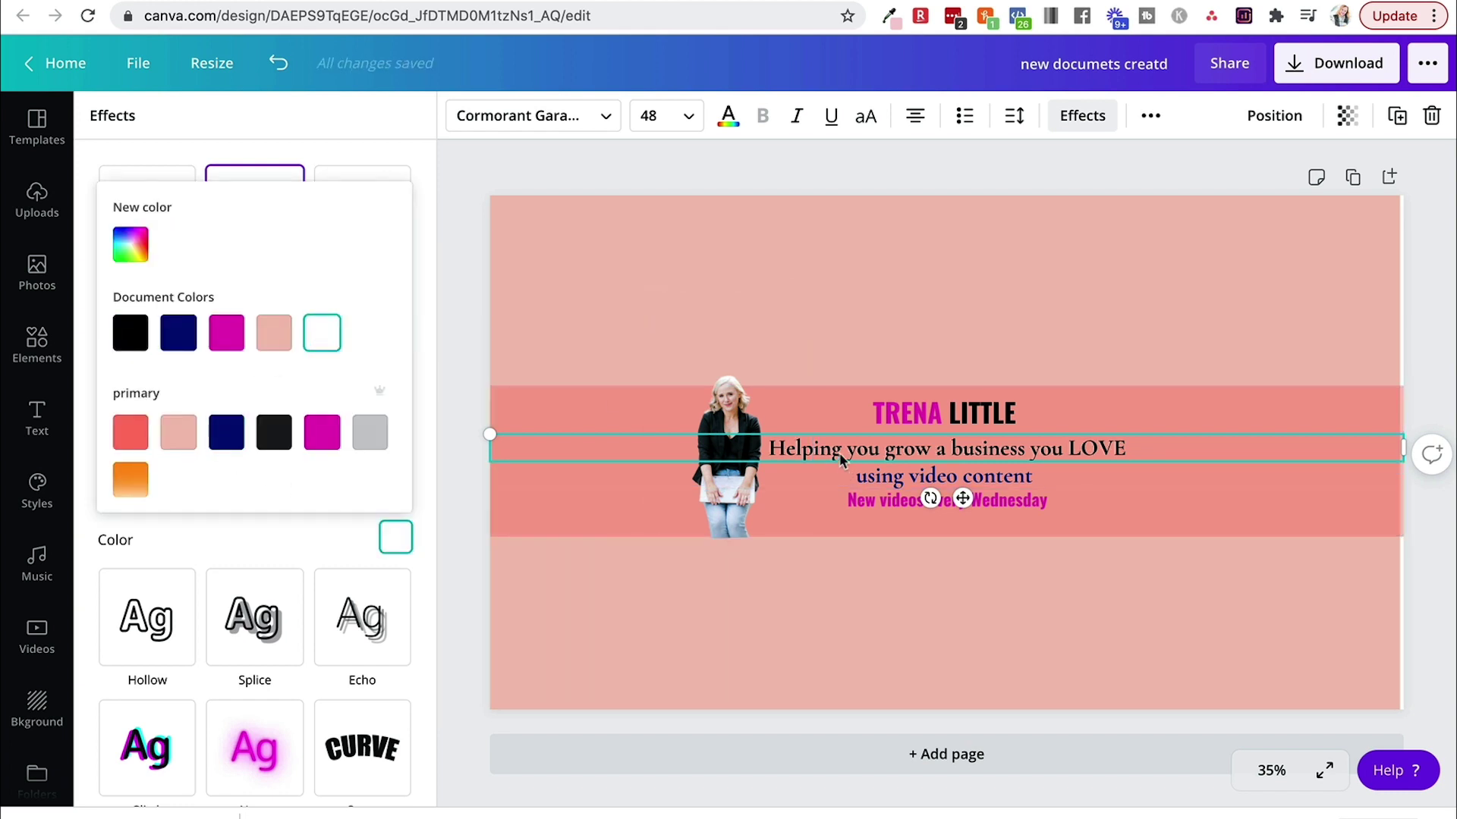
# Step: At 75% zoom, reduce the shadow blur to almost none, readjust its offset, and move the pink band below the text
pyautogui.click(1277, 781)
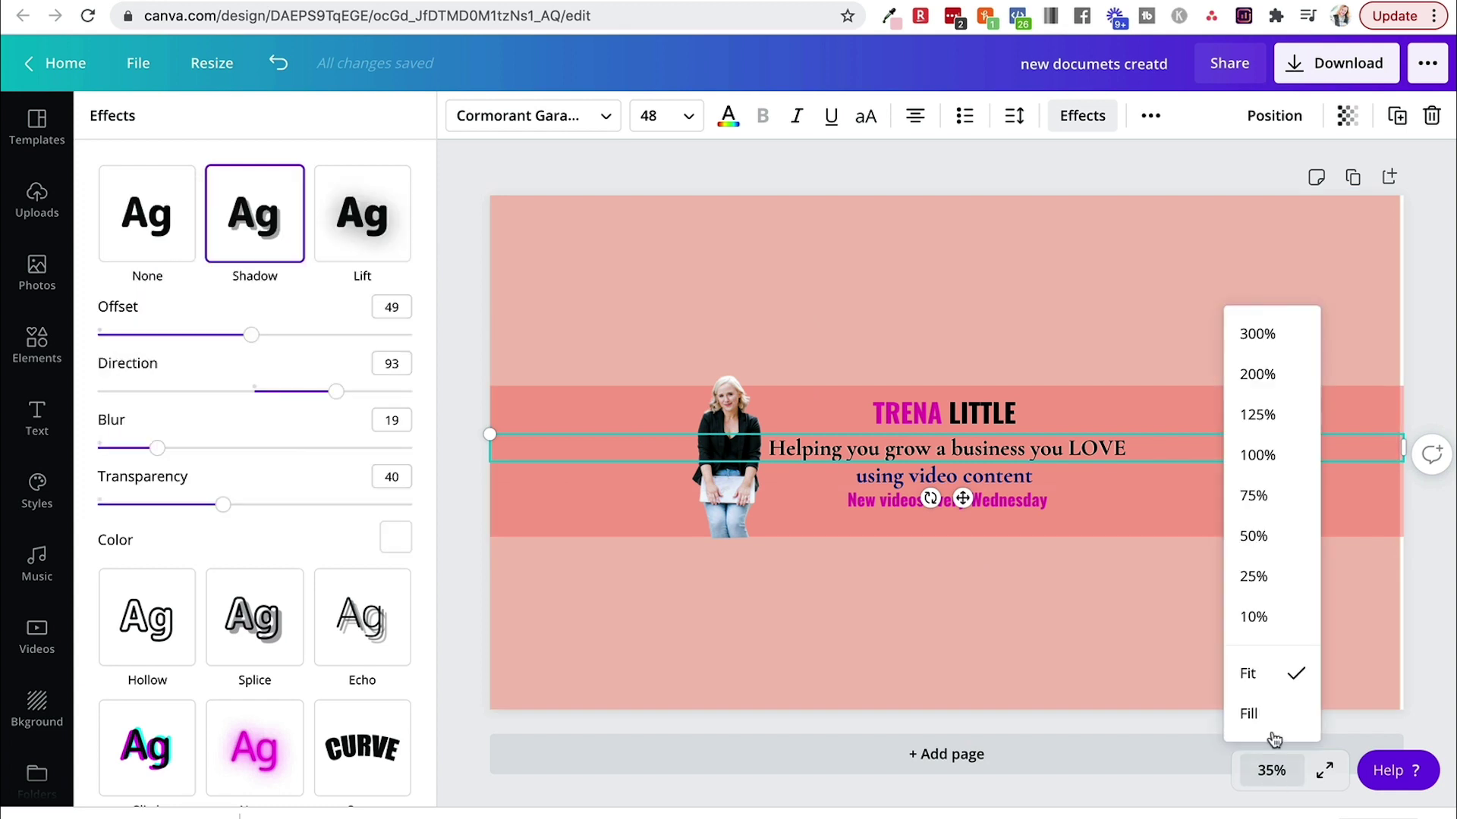
pyautogui.click(1255, 494)
pyautogui.moveTo(149, 449); pyautogui.dragTo(90, 454)
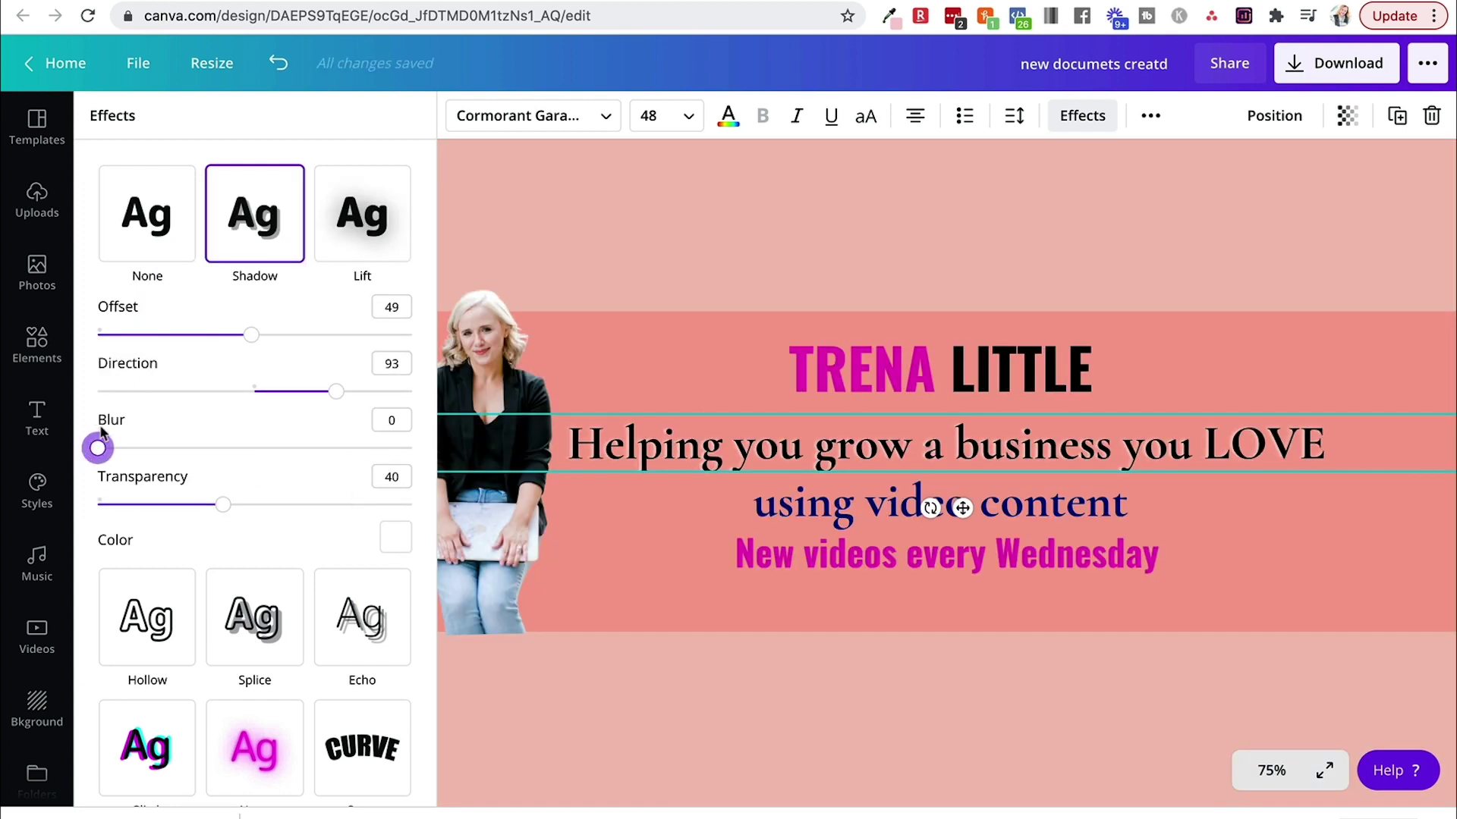
pyautogui.moveTo(251, 336); pyautogui.dragTo(208, 351)
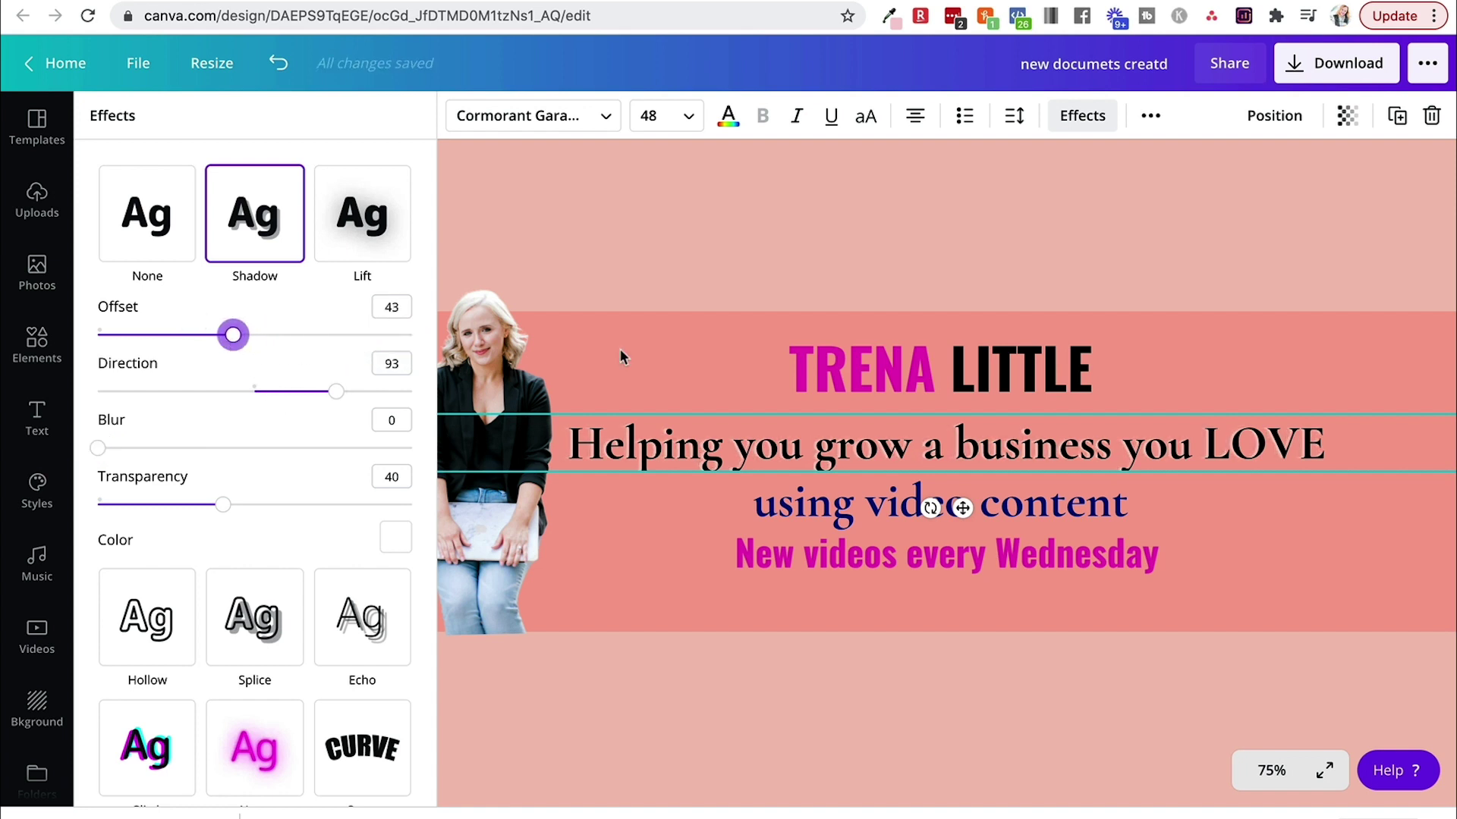
pyautogui.click(726, 349)
pyautogui.moveTo(726, 351); pyautogui.dragTo(742, 639)
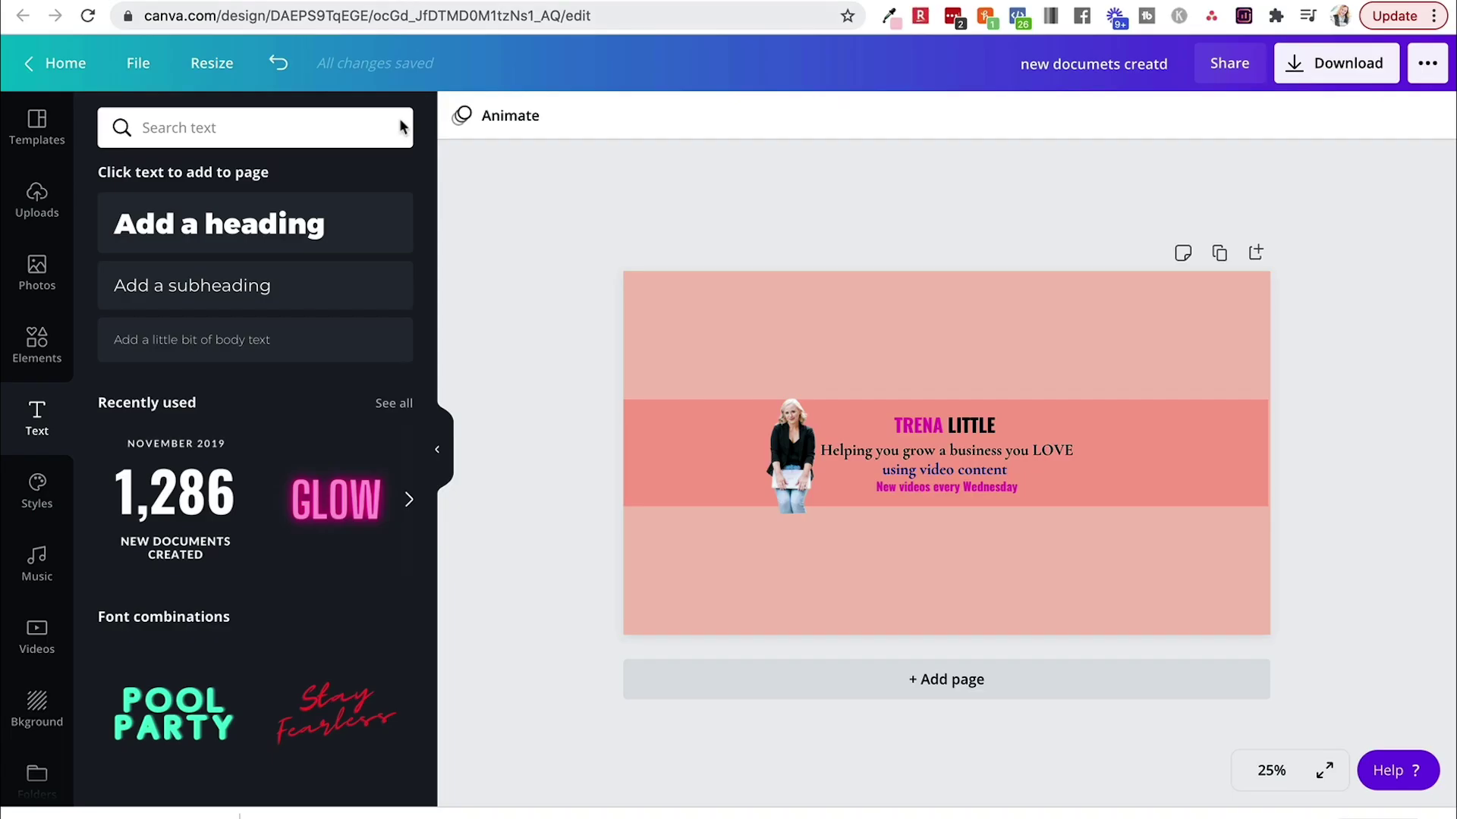
# Step: Add a lightbulb from a 'doodles' element search, recoloured magenta, tilted, shrunk and placed right of the text
pyautogui.click(38, 343)
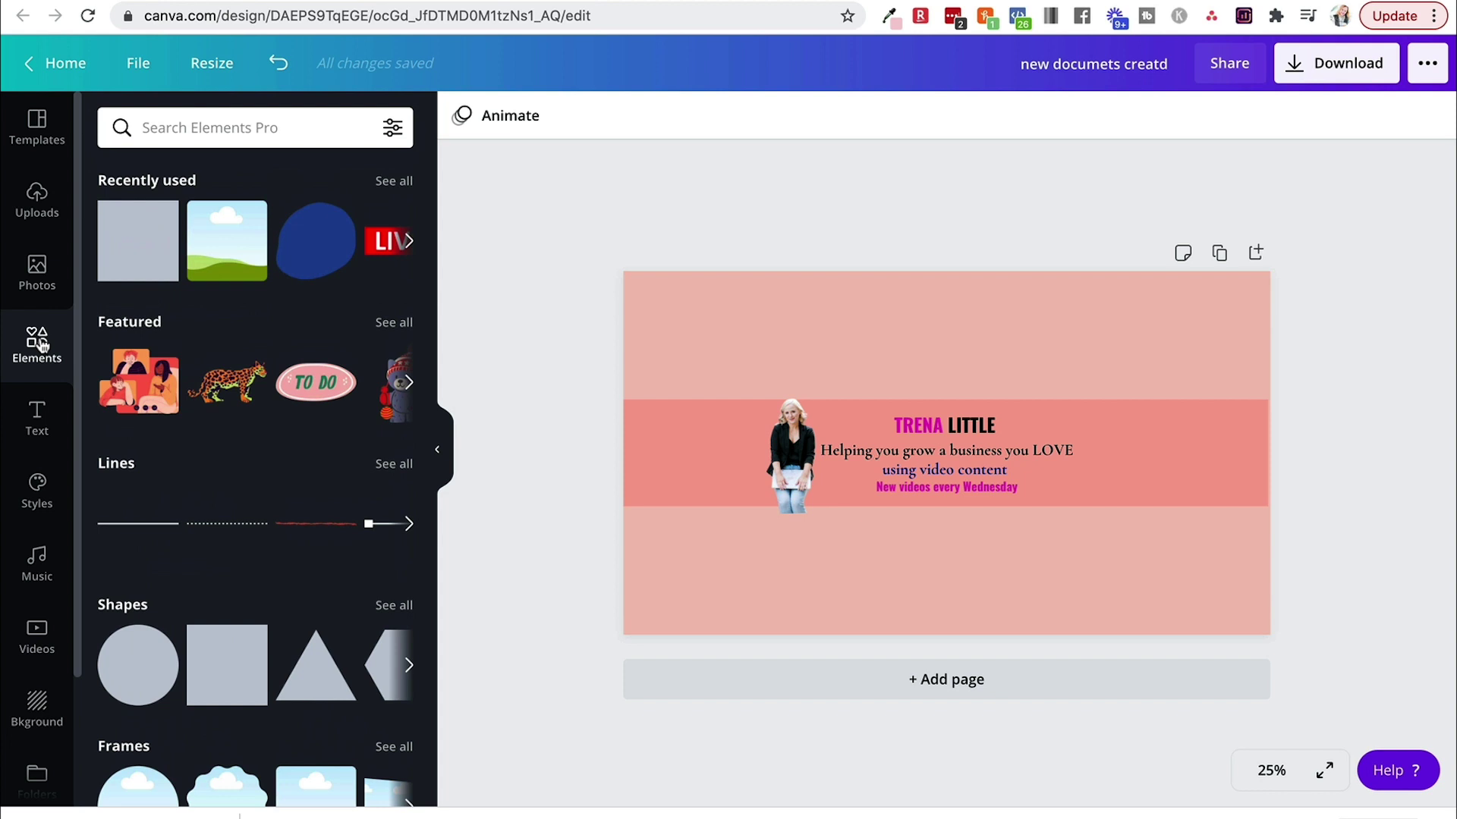
pyautogui.click(168, 128)
pyautogui.write('doodles')
pyautogui.press('Return')
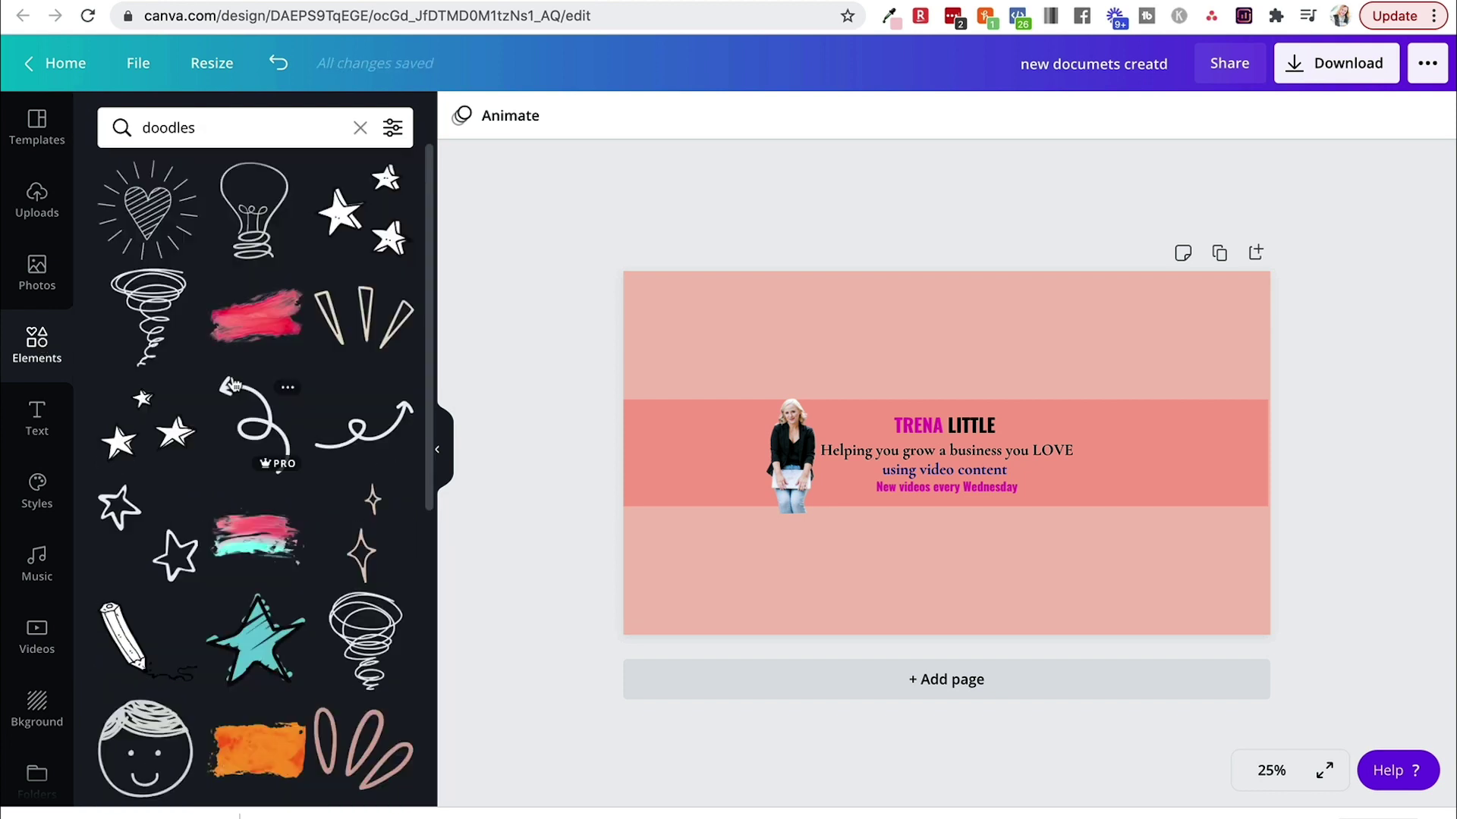
pyautogui.click(239, 243)
pyautogui.click(462, 116)
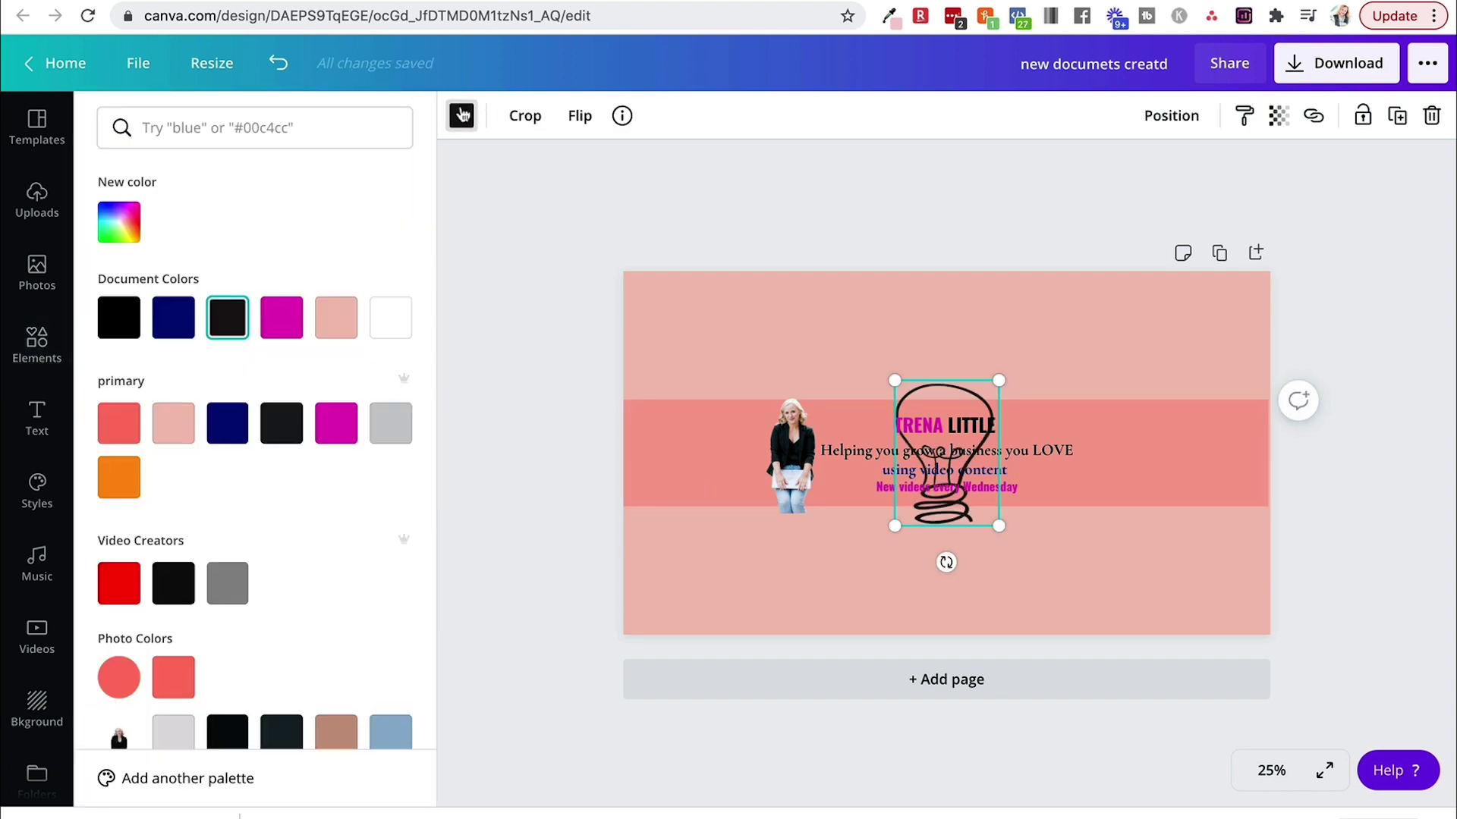
pyautogui.click(281, 317)
pyautogui.moveTo(946, 563); pyautogui.dragTo(920, 559)
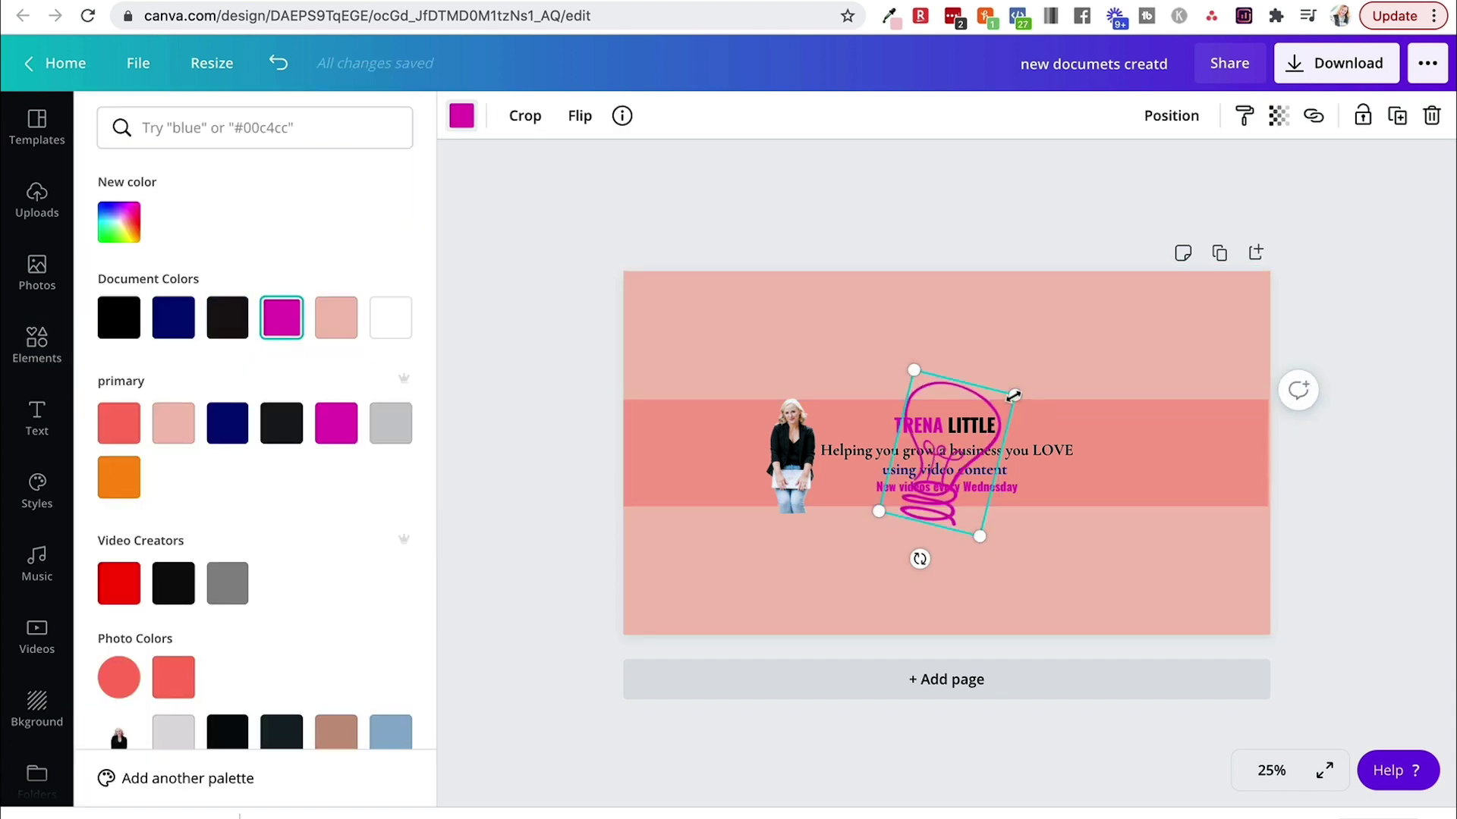
pyautogui.moveTo(1014, 395); pyautogui.dragTo(970, 433)
pyautogui.moveTo(902, 501); pyautogui.dragTo(1090, 485)
pyautogui.click(37, 345)
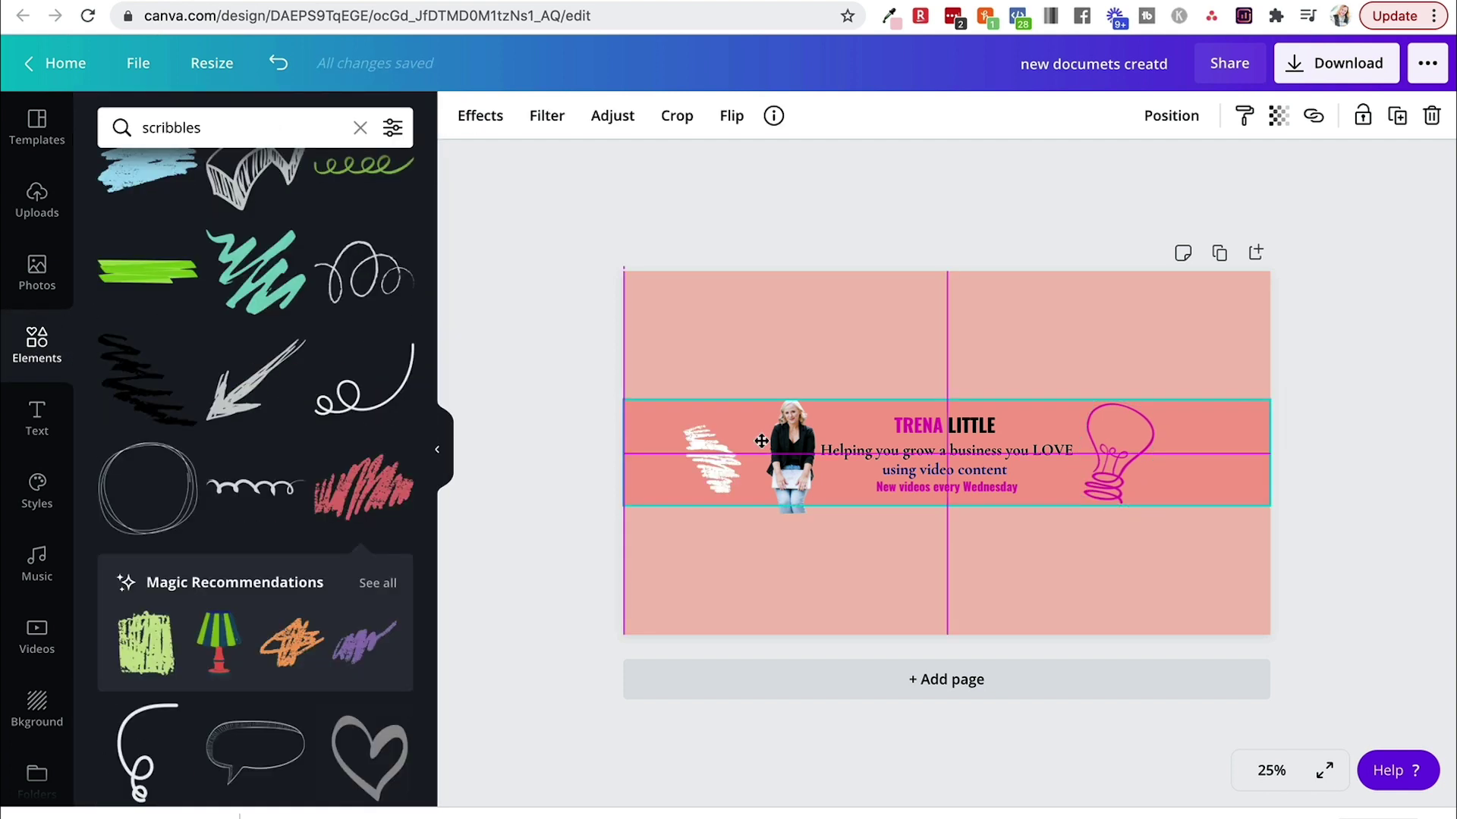
# Step: Lower the pink band's transparency to 33 so it looks more opaque
pyautogui.moveTo(762, 436); pyautogui.dragTo(762, 444)
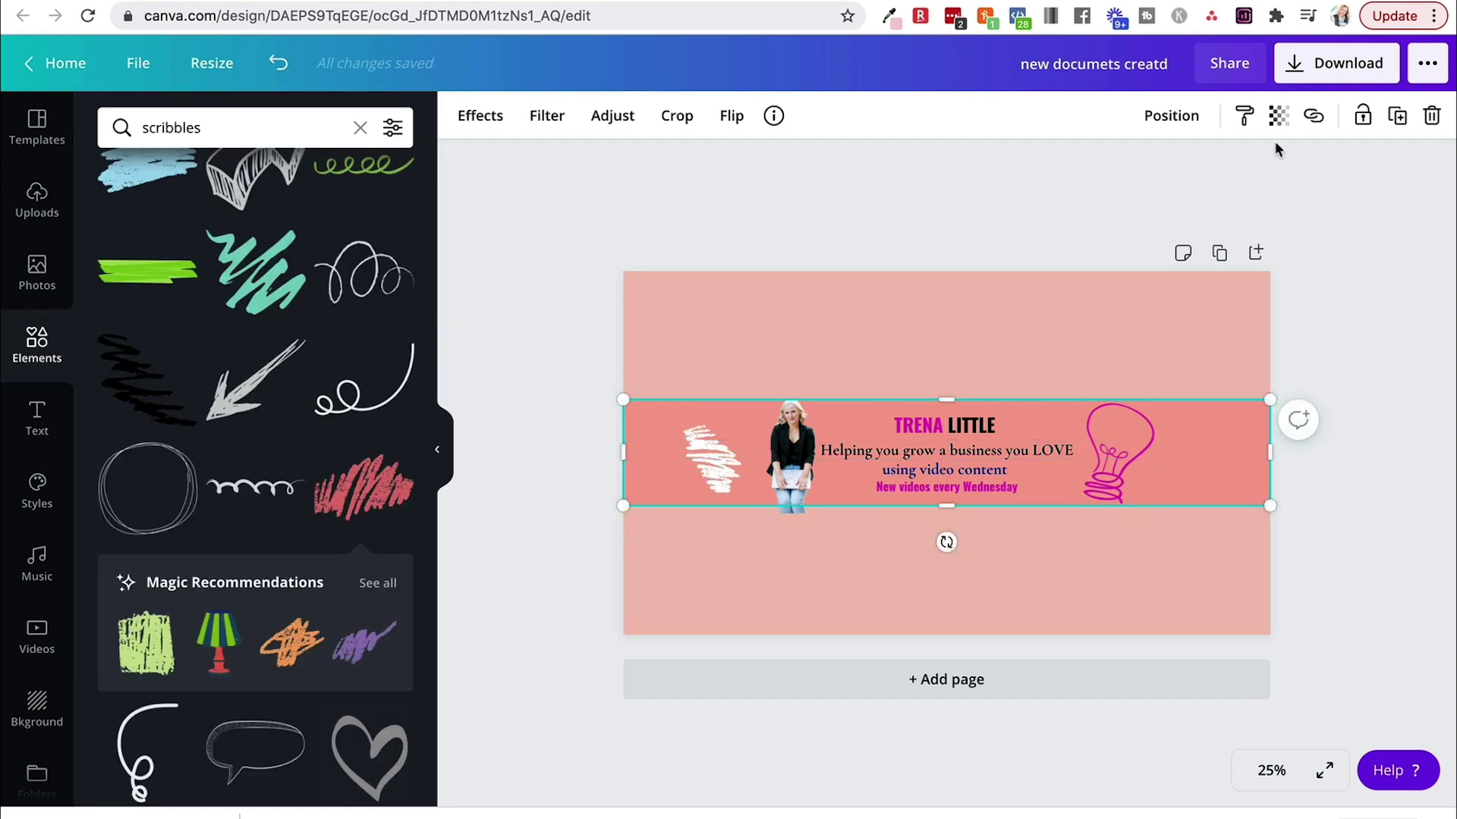
pyautogui.click(1279, 117)
pyautogui.moveTo(1153, 167)
pyautogui.mouseDown()
pyautogui.moveTo(897, 176)
pyautogui.moveTo(1269, 173)
pyautogui.moveTo(1036, 167)
pyautogui.moveTo(1136, 174)
pyautogui.mouseUp()
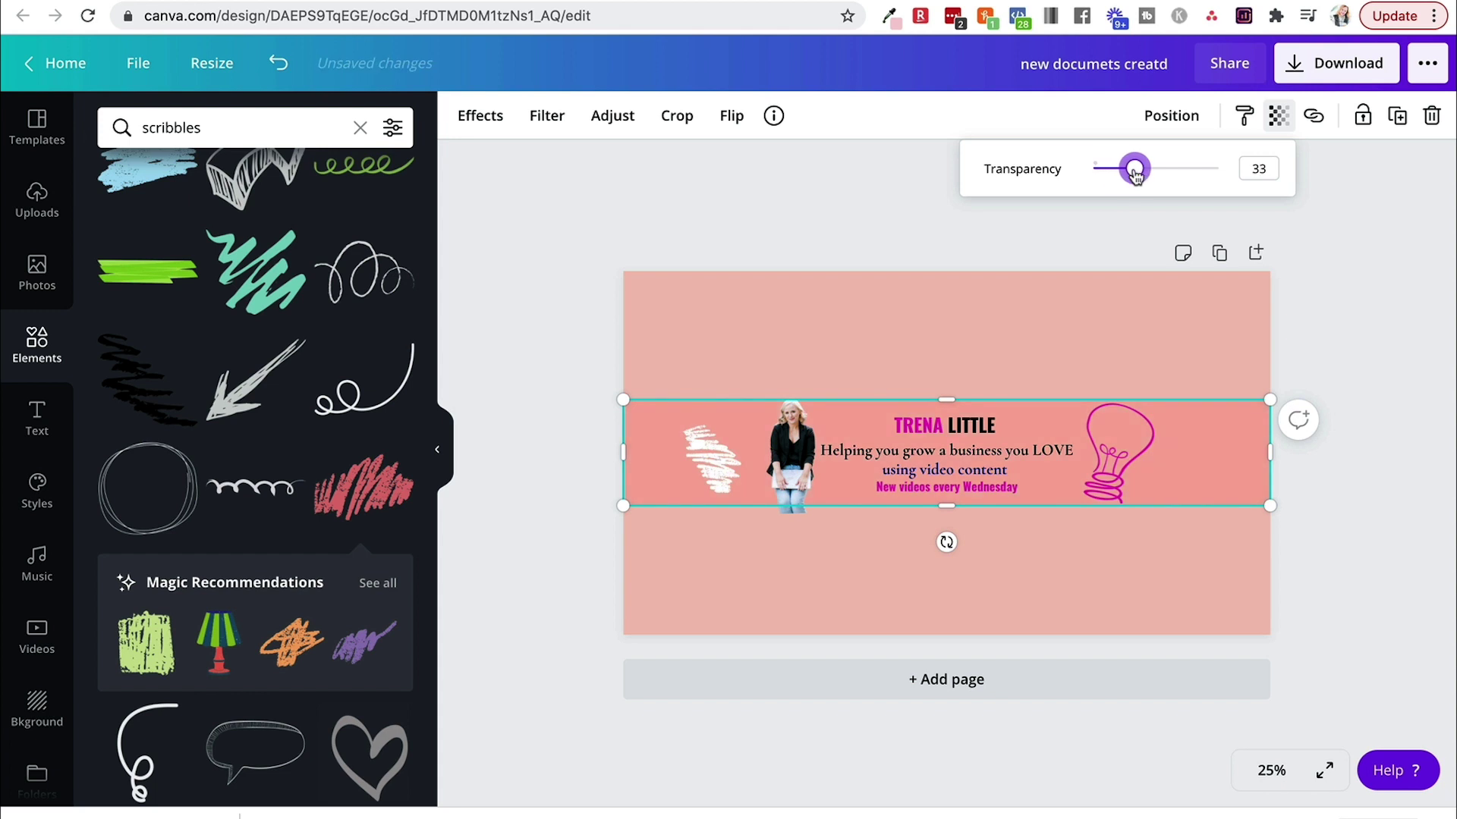
pyautogui.click(1361, 352)
# Step: Add a navy hearts scribble, tilted and shrunk, onto the white scribble left of the photo
pyautogui.scroll(-6, 255, 470)
pyautogui.click(147, 582)
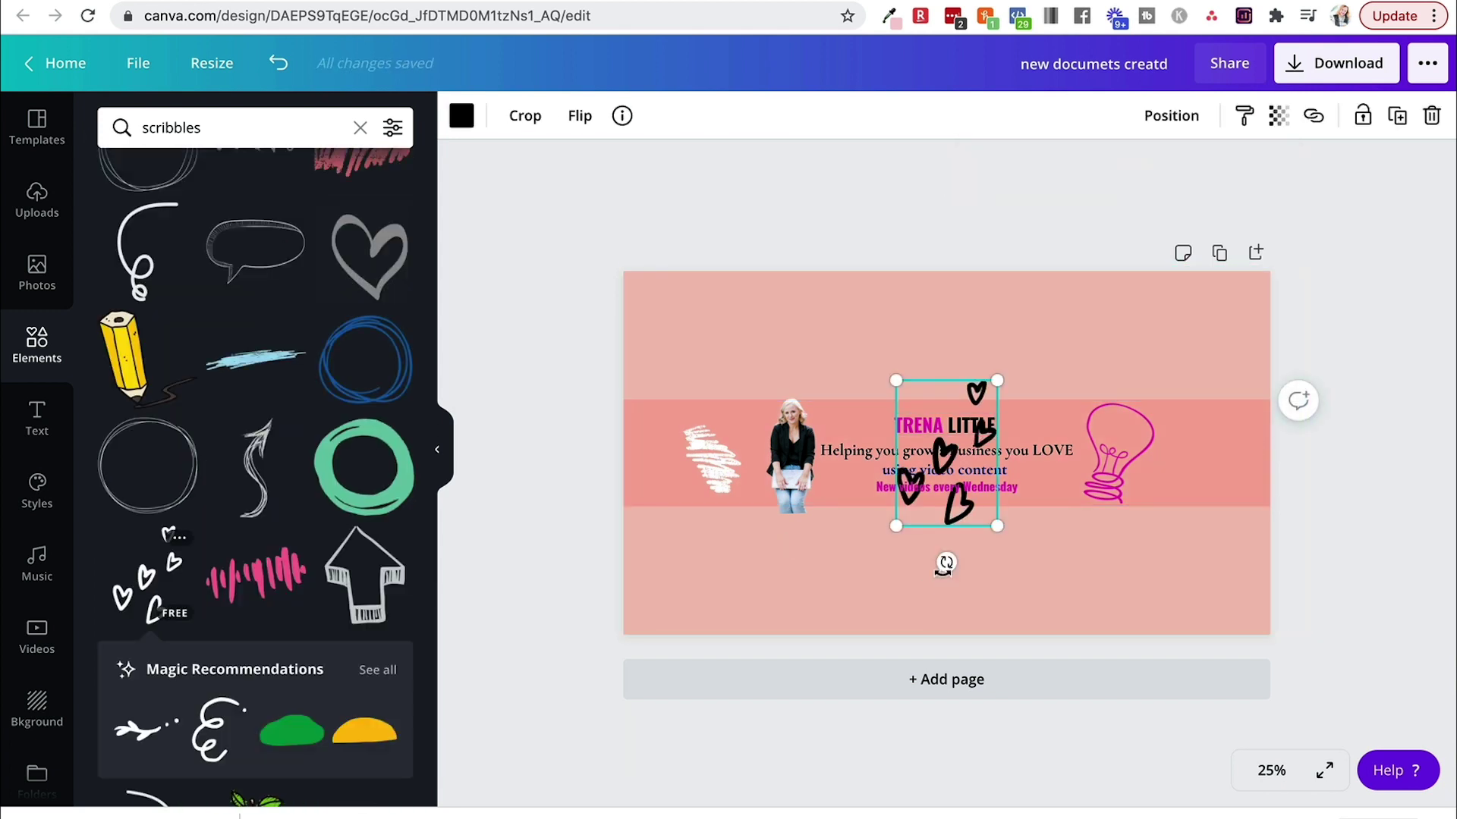
pyautogui.moveTo(924, 569); pyautogui.dragTo(926, 570)
pyautogui.click(461, 115)
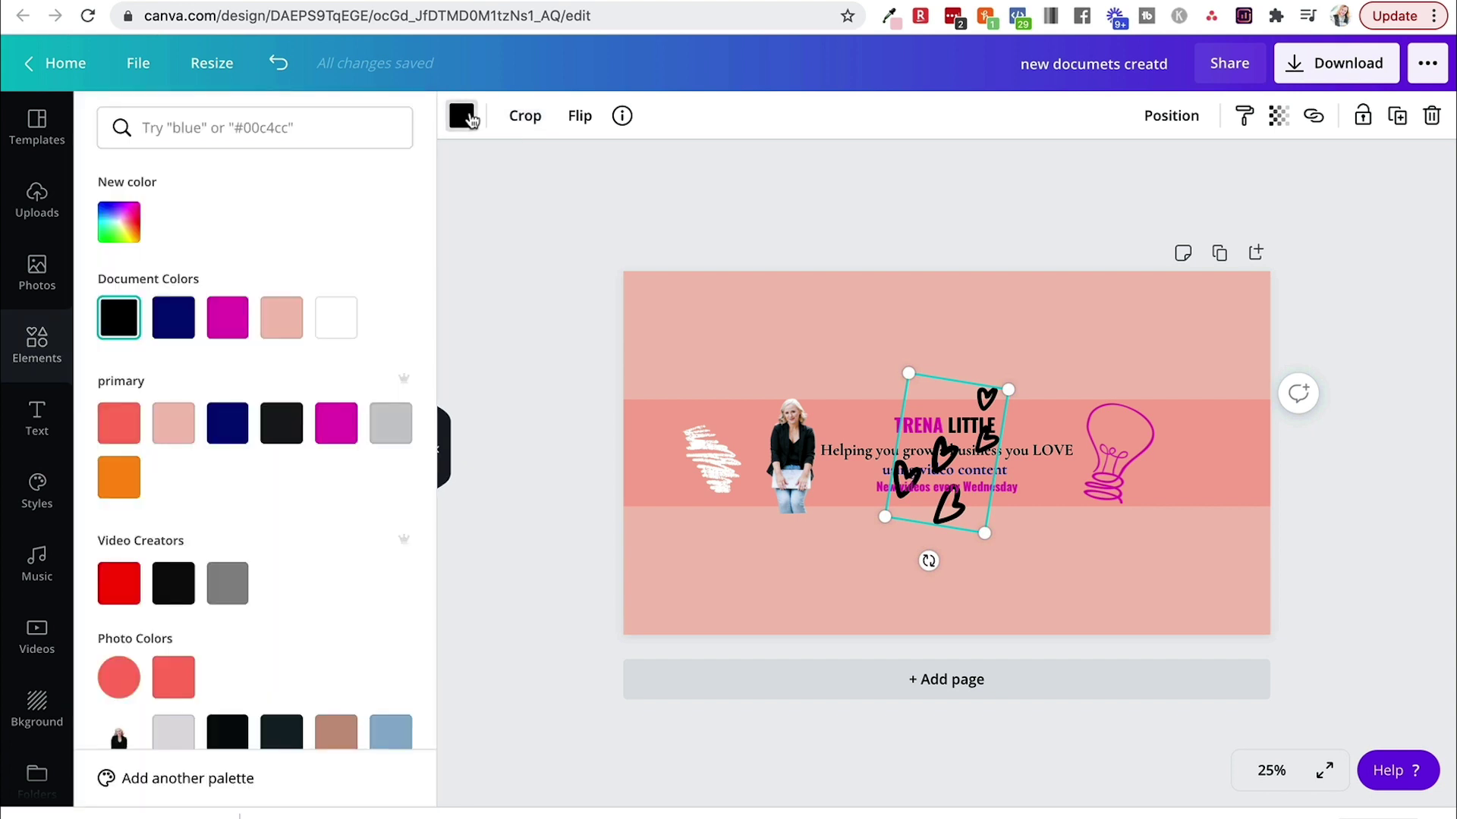
pyautogui.click(228, 422)
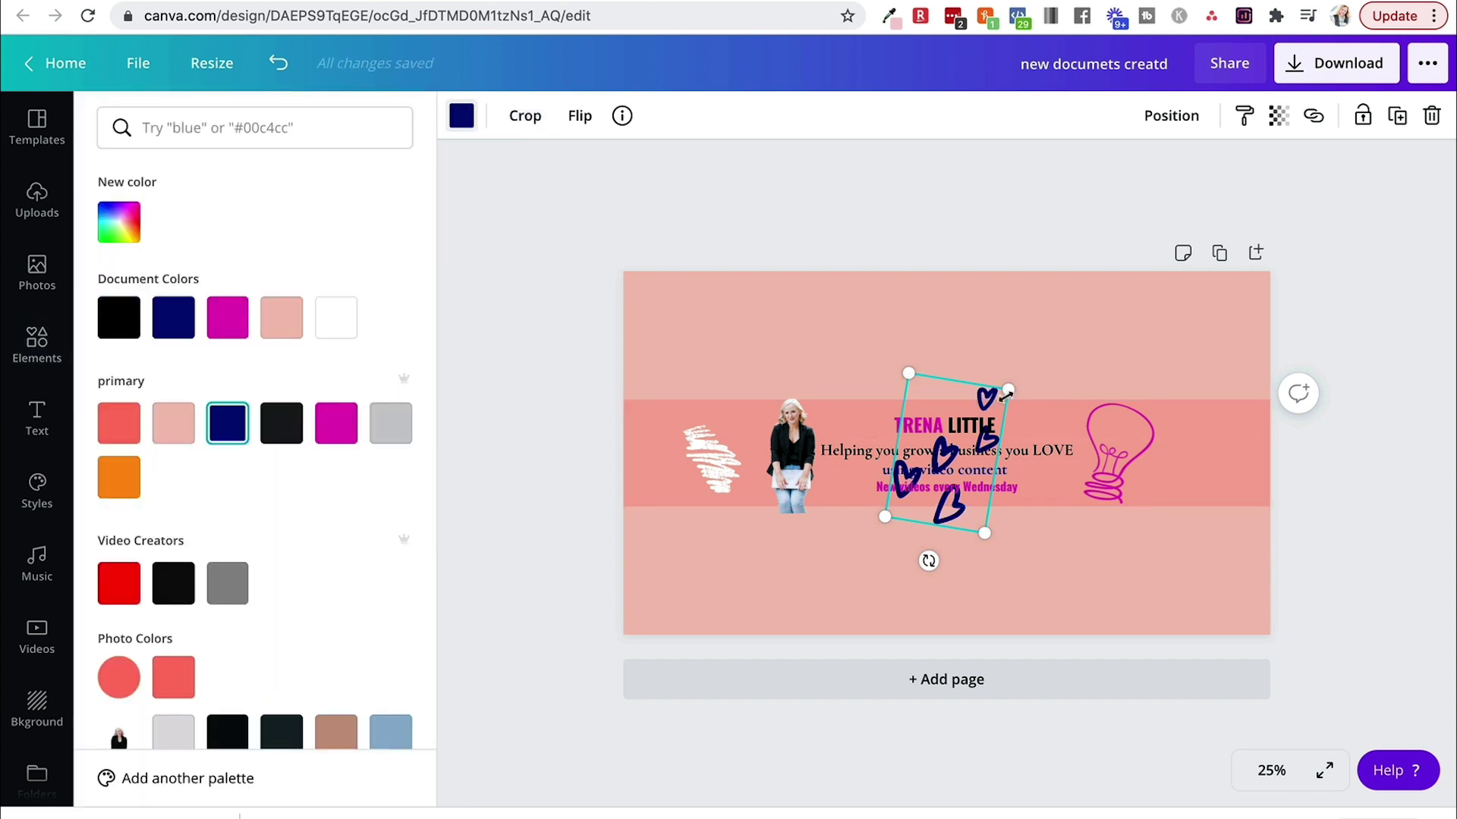
pyautogui.moveTo(1005, 396); pyautogui.dragTo(959, 440)
pyautogui.moveTo(924, 559); pyautogui.dragTo(699, 531)
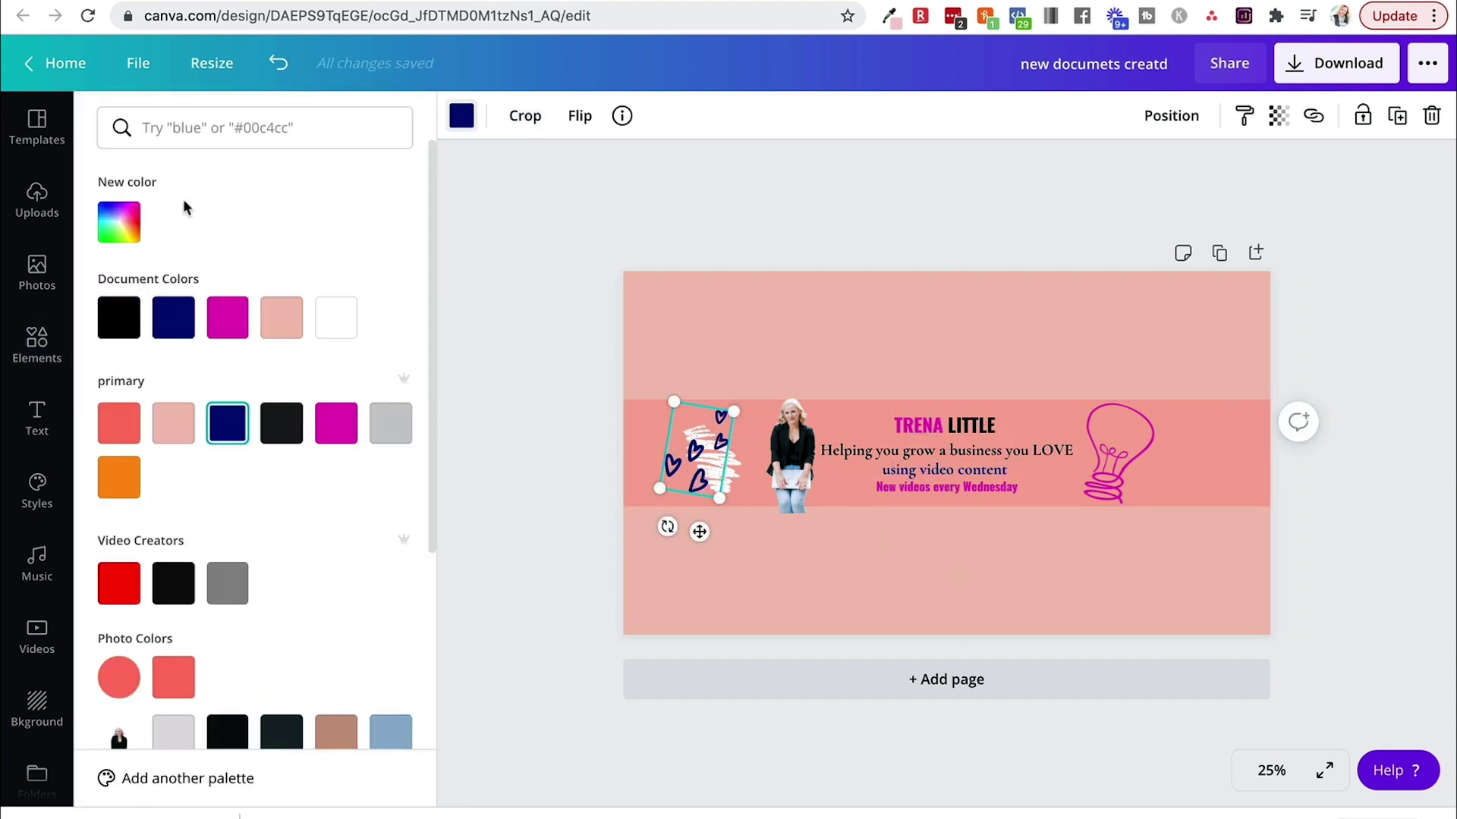
pyautogui.click(37, 346)
# Step: Browse the element collections and open Camping Rustic Drawing
pyautogui.scroll(-2, 279, 428)
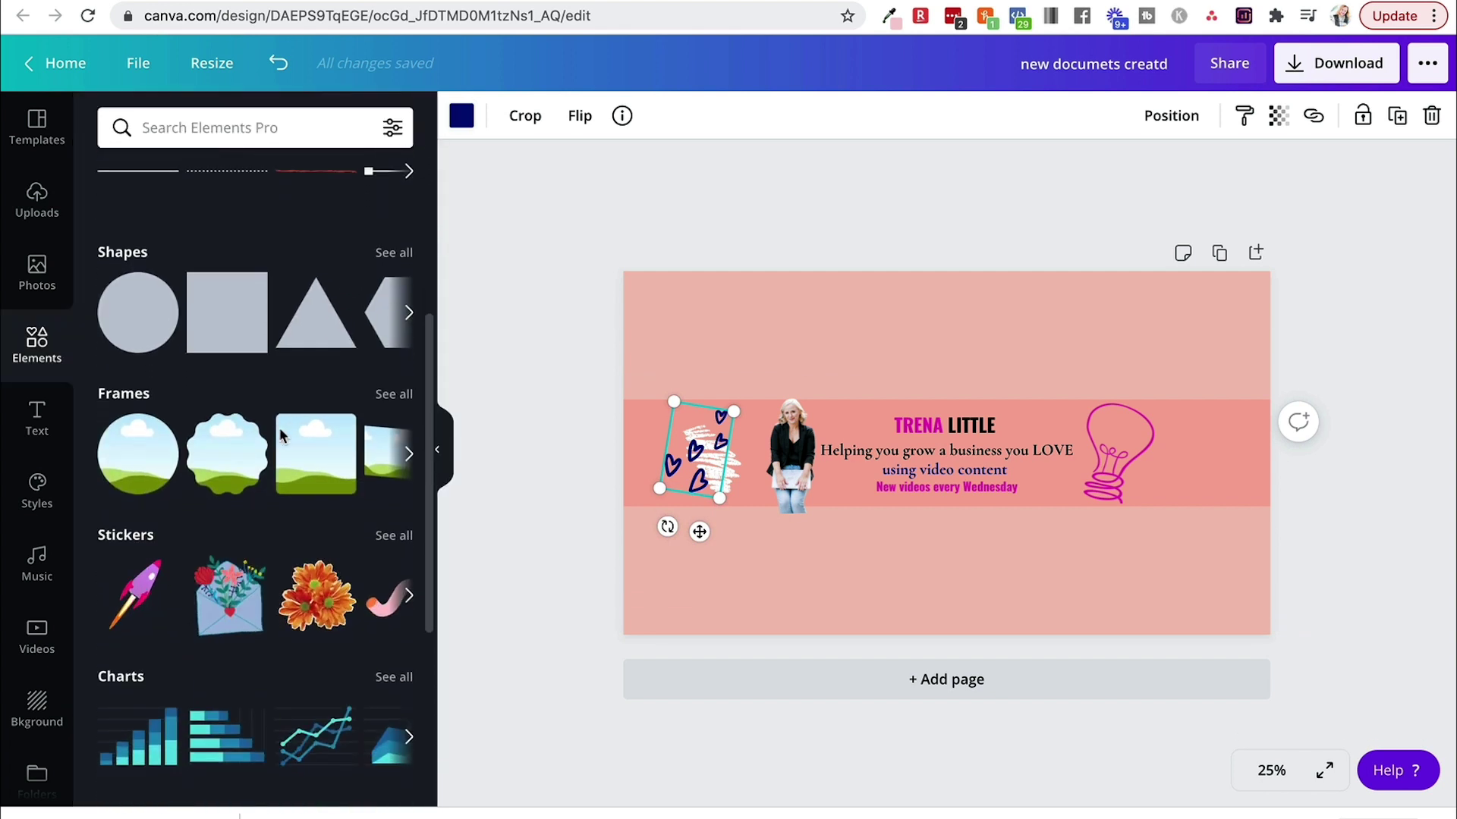
pyautogui.scroll(-2, 281, 434)
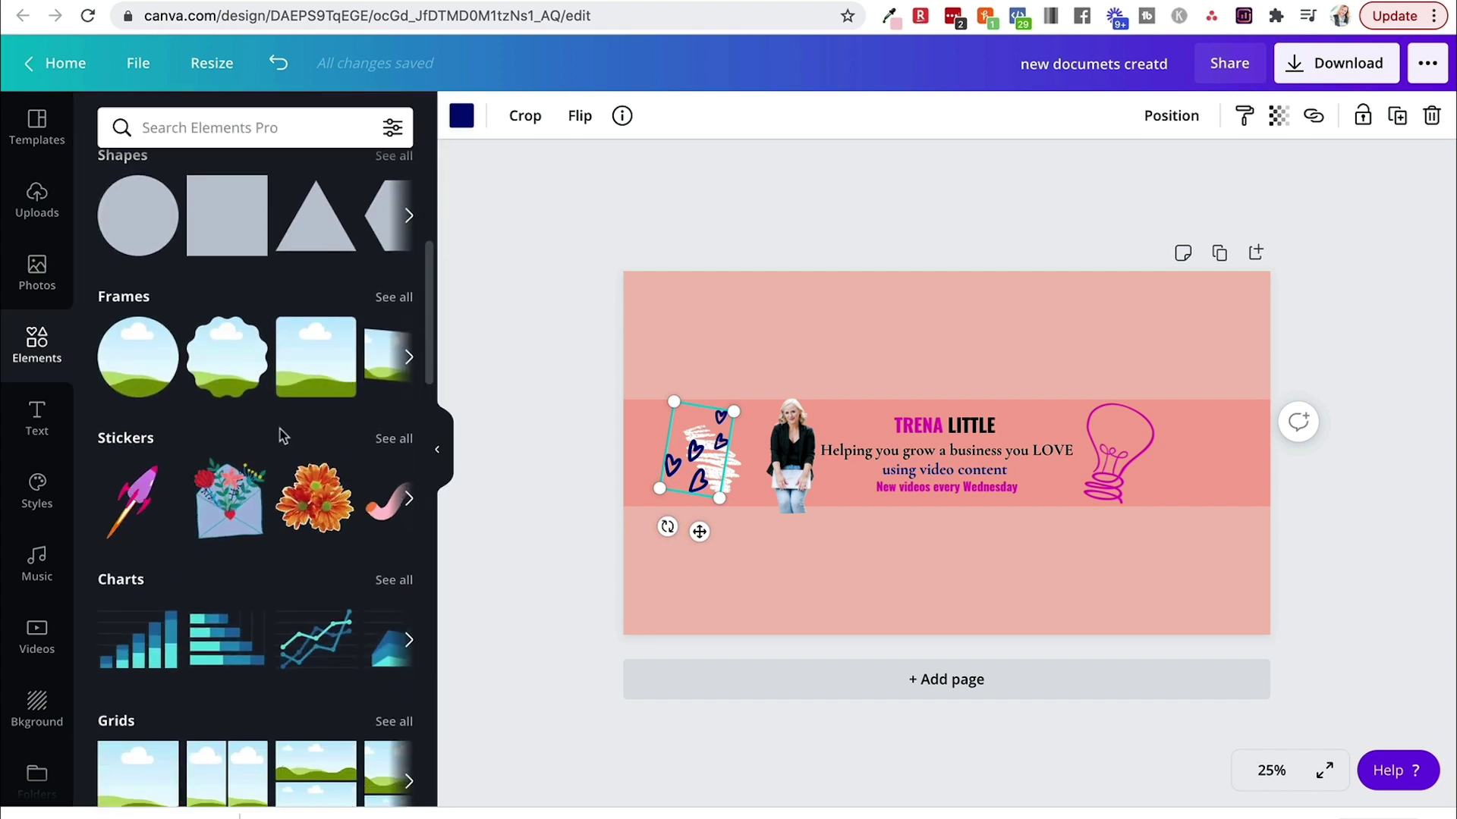
pyautogui.scroll(-1, 307, 485)
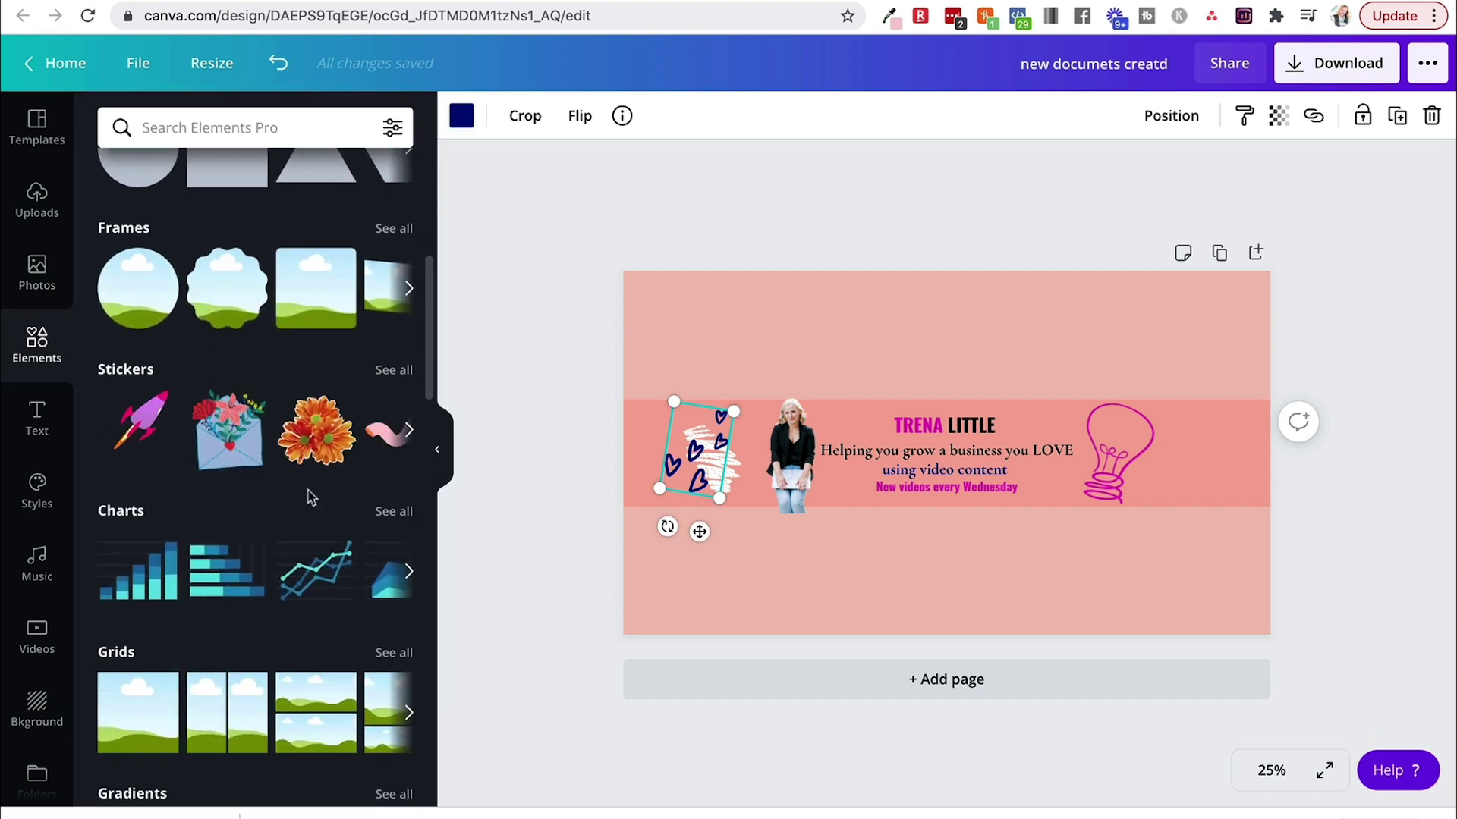
pyautogui.scroll(-8, 311, 498)
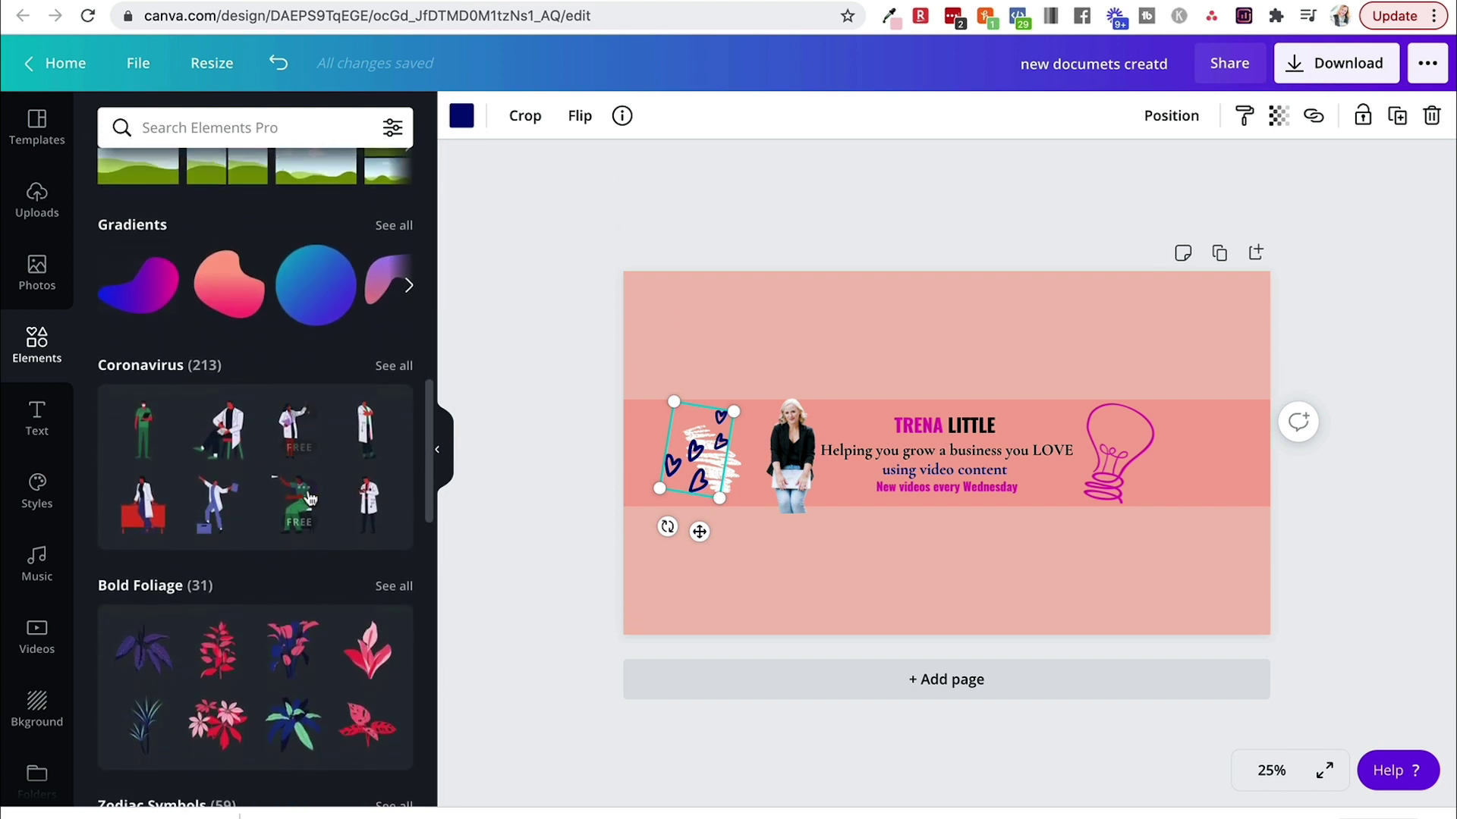
pyautogui.scroll(-5, 311, 497)
pyautogui.scroll(-3, 273, 286)
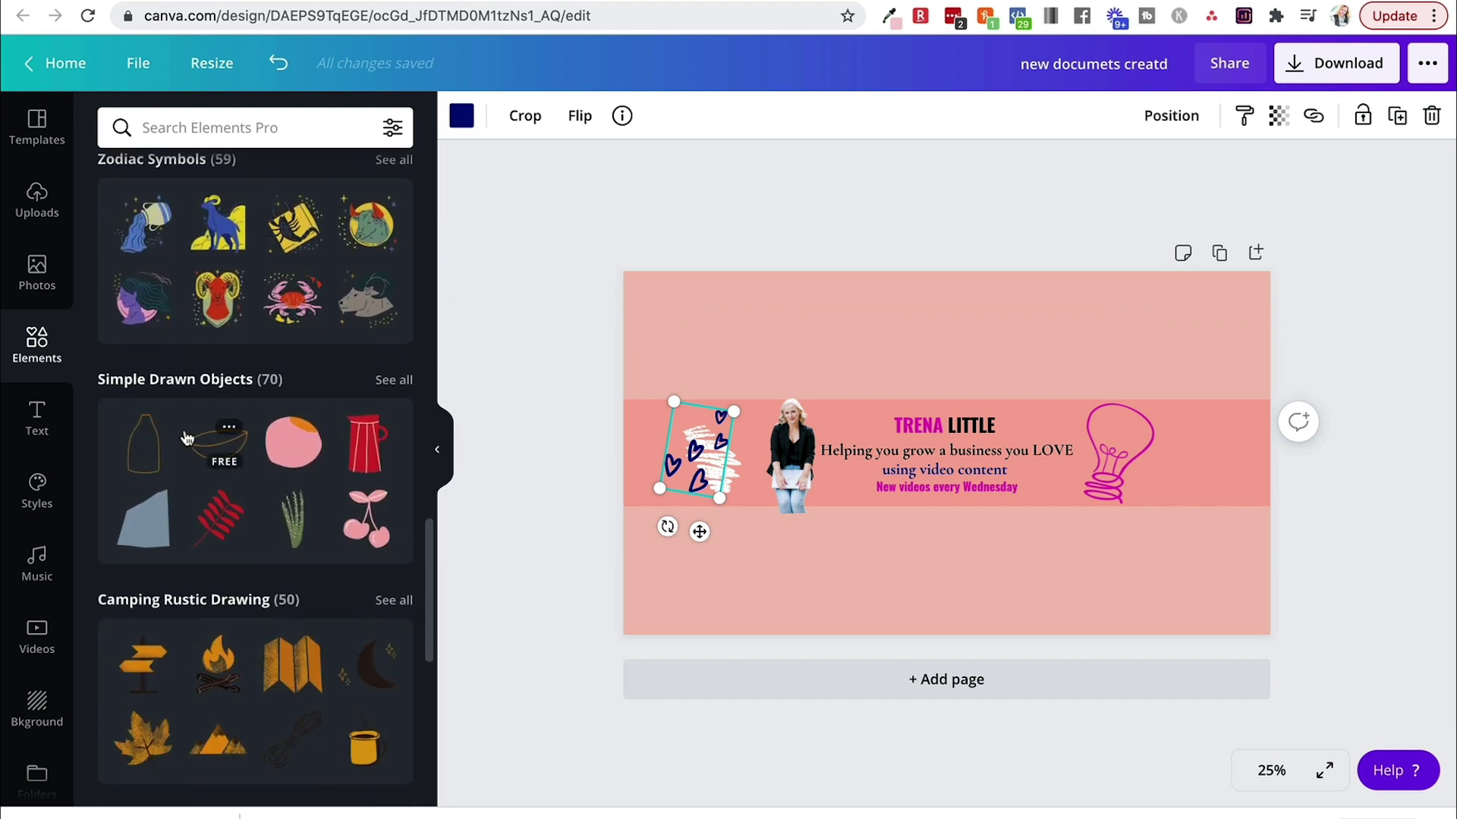
pyautogui.scroll(-6, 174, 480)
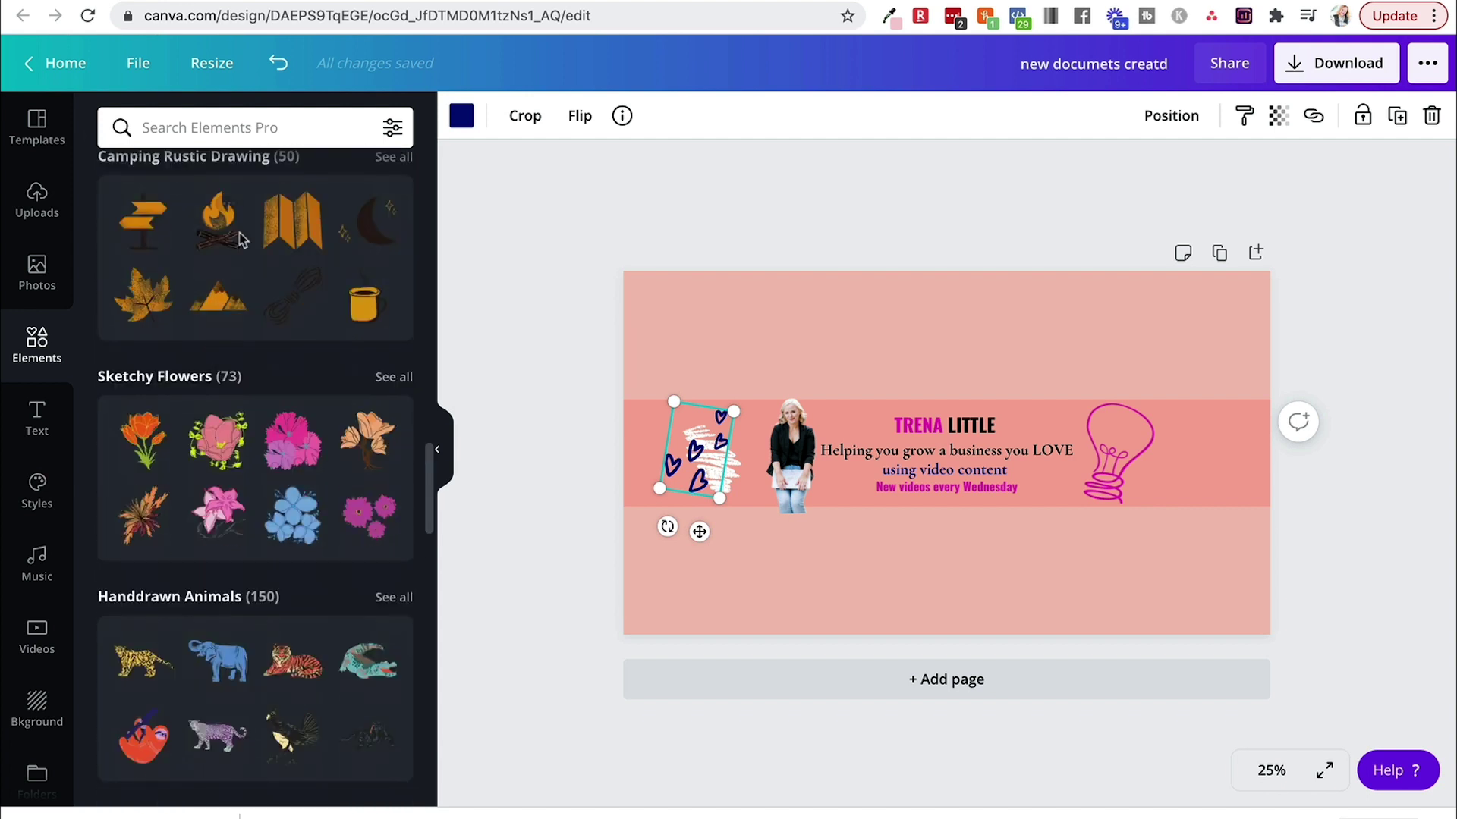
pyautogui.click(232, 149)
# Step: Search elements for 'cooking', then for 'makeup'
pyautogui.click(231, 141)
pyautogui.doubleClick(230, 141)
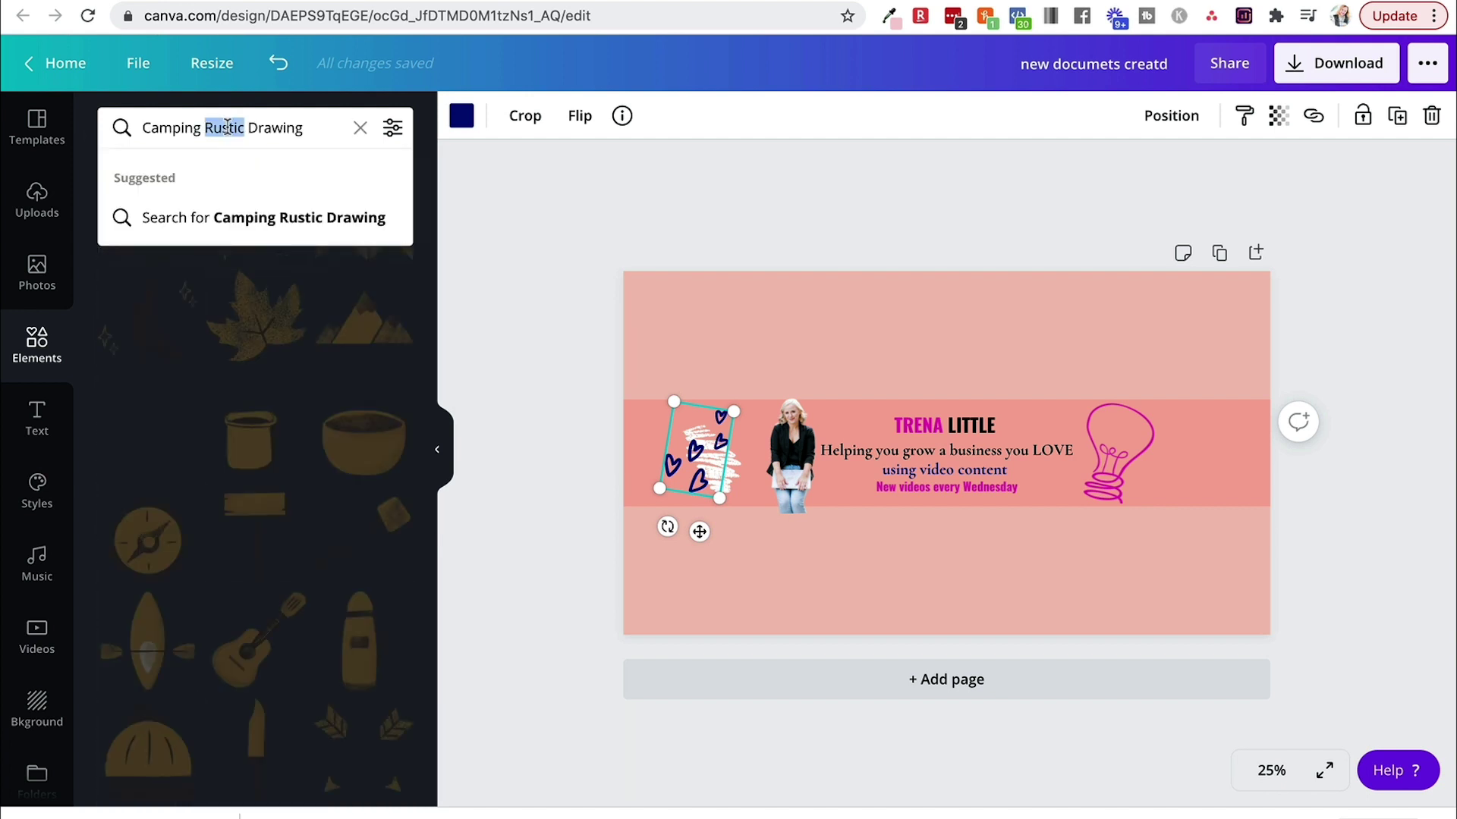
pyautogui.hotkey('ctrl', 'a')
pyautogui.write('cooking')
pyautogui.press('Return')
pyautogui.scroll(-1, 336, 415)
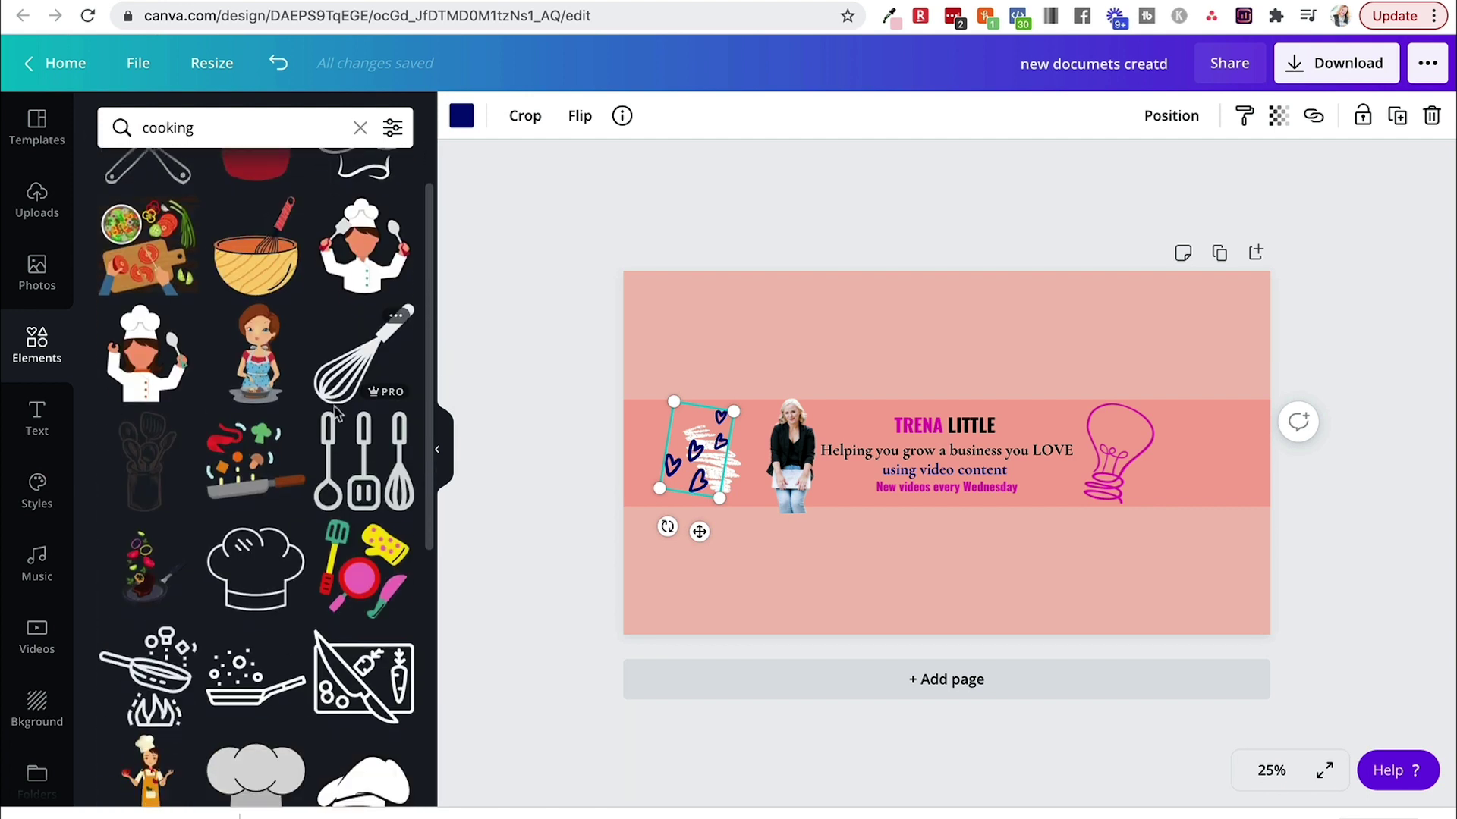
pyautogui.click(248, 136)
pyautogui.write('make')
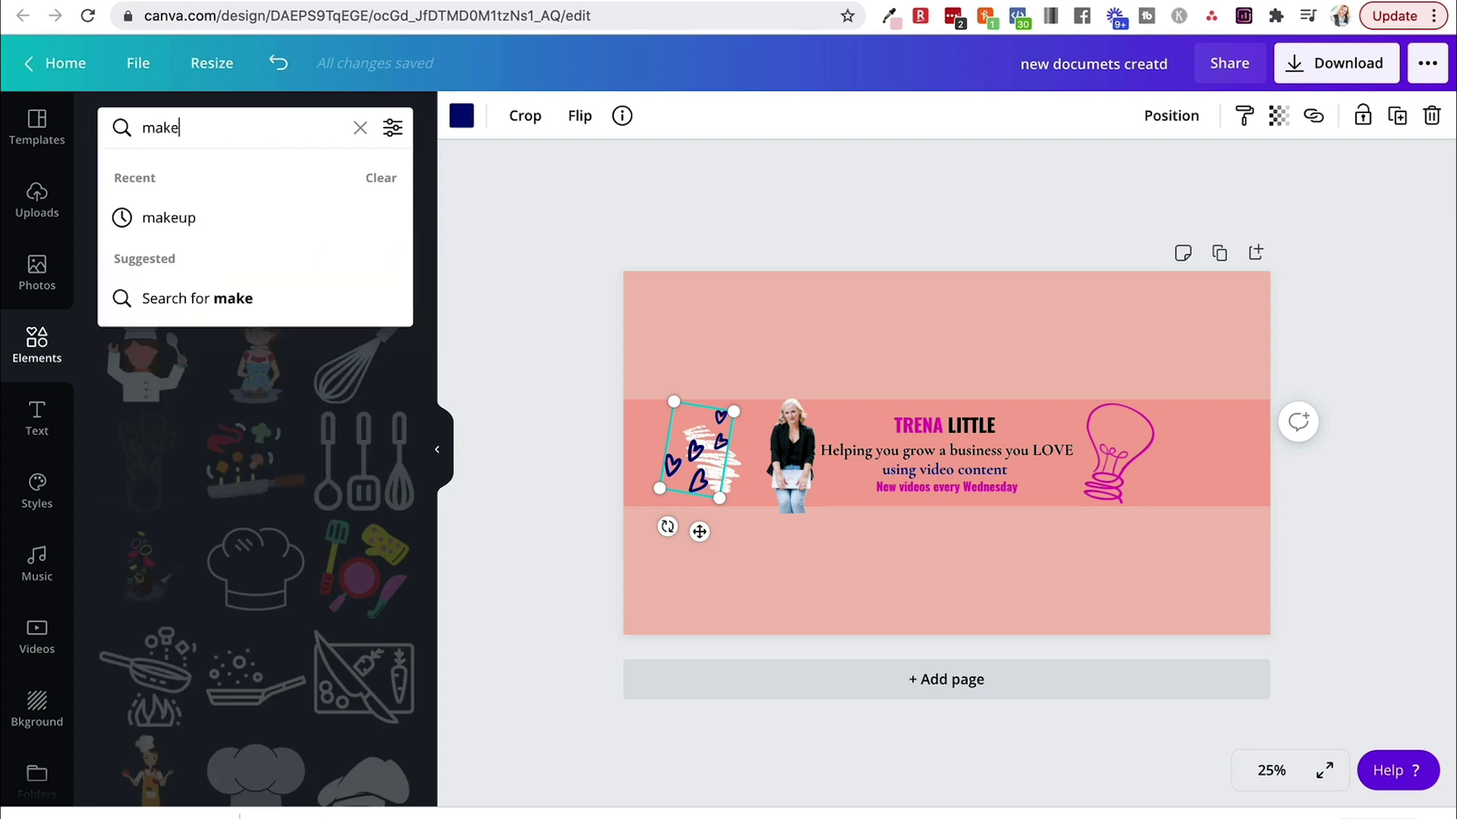
pyautogui.write('up')
pyautogui.press('Return')
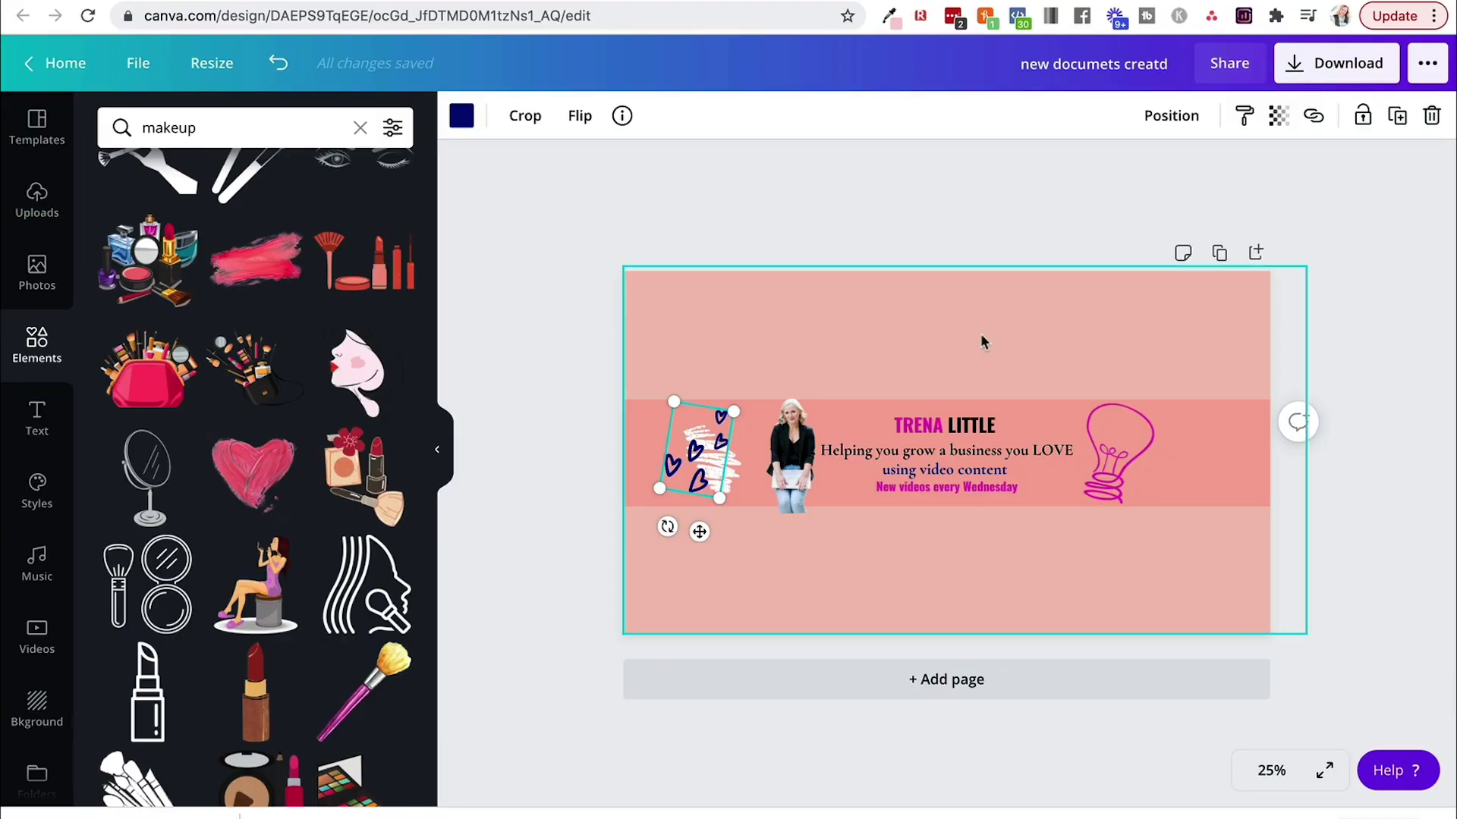
# Step: Duplicate the name text as a 'FREE YOUTUBE ROADMAP' caption beside the lightbulb
pyautogui.click(950, 427)
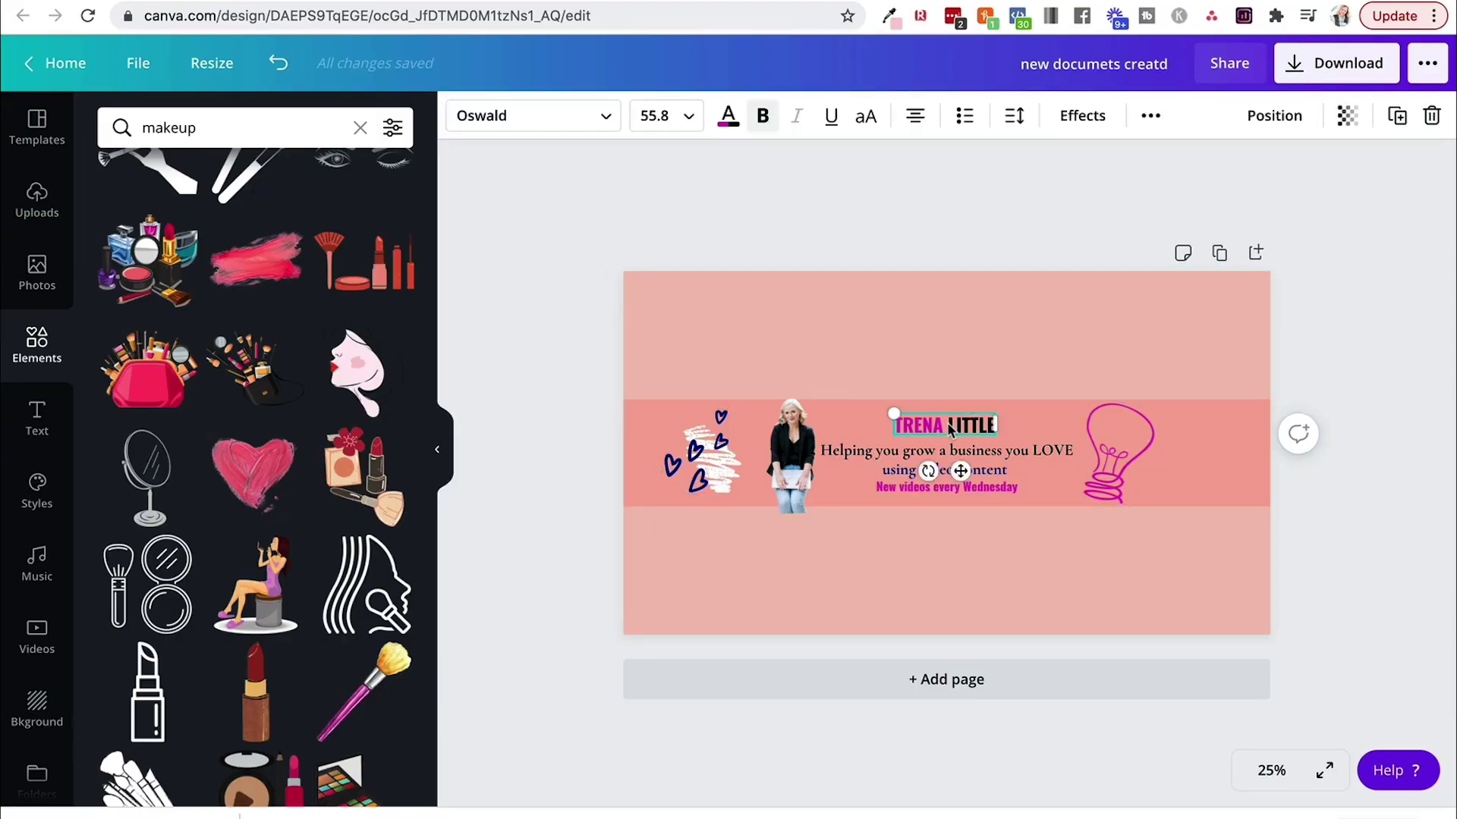
pyautogui.hotkey('ctrl', 'v')
pyautogui.moveTo(934, 458); pyautogui.dragTo(1169, 487)
# Step: Add a white curved arrow from an 'arrow' search, flip it horizontally, then shrink it and place it beside the caption
pyautogui.click(231, 123)
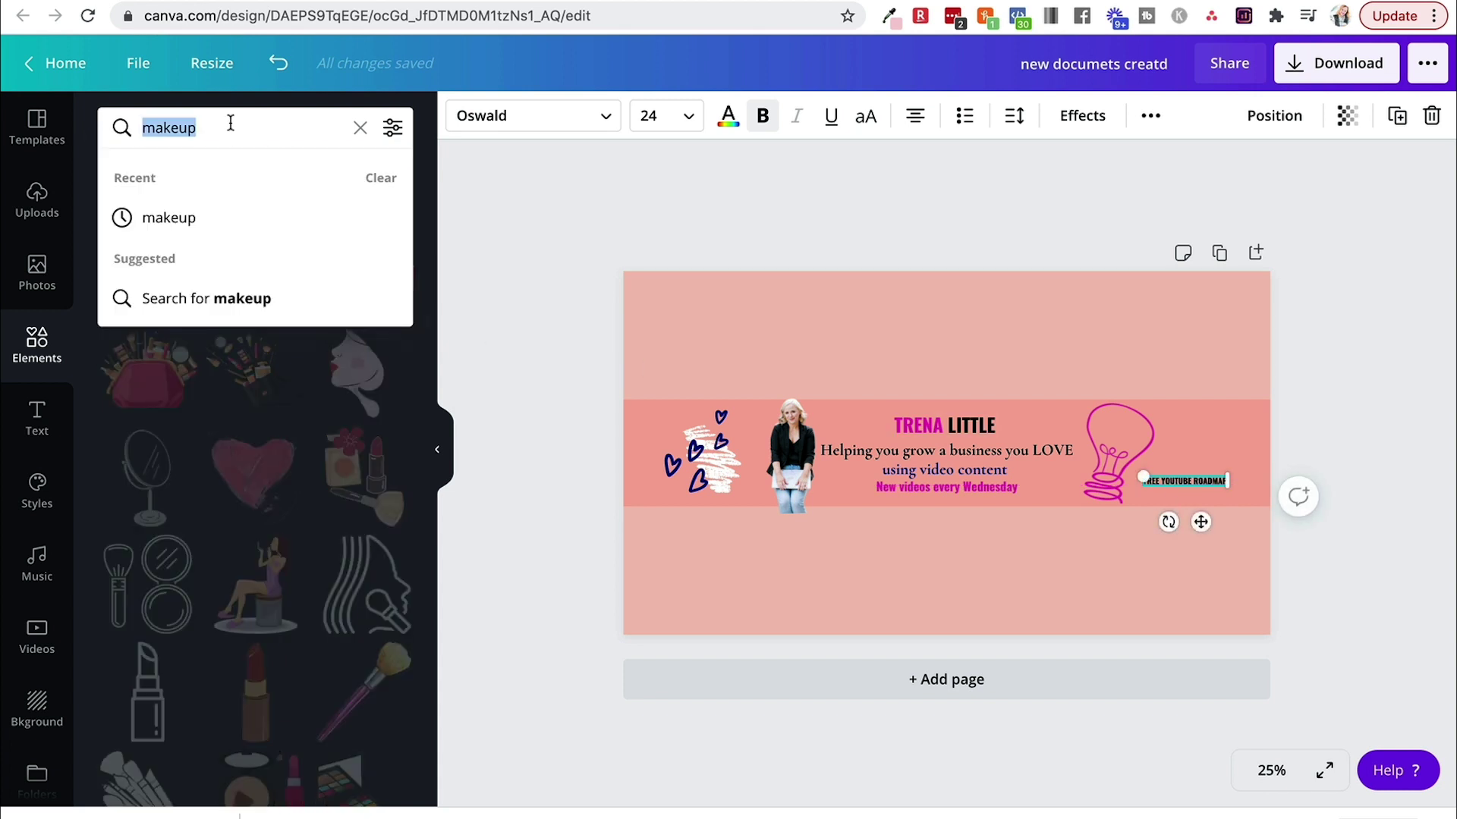
pyautogui.write('arrow')
pyautogui.press('Return')
pyautogui.click(256, 416)
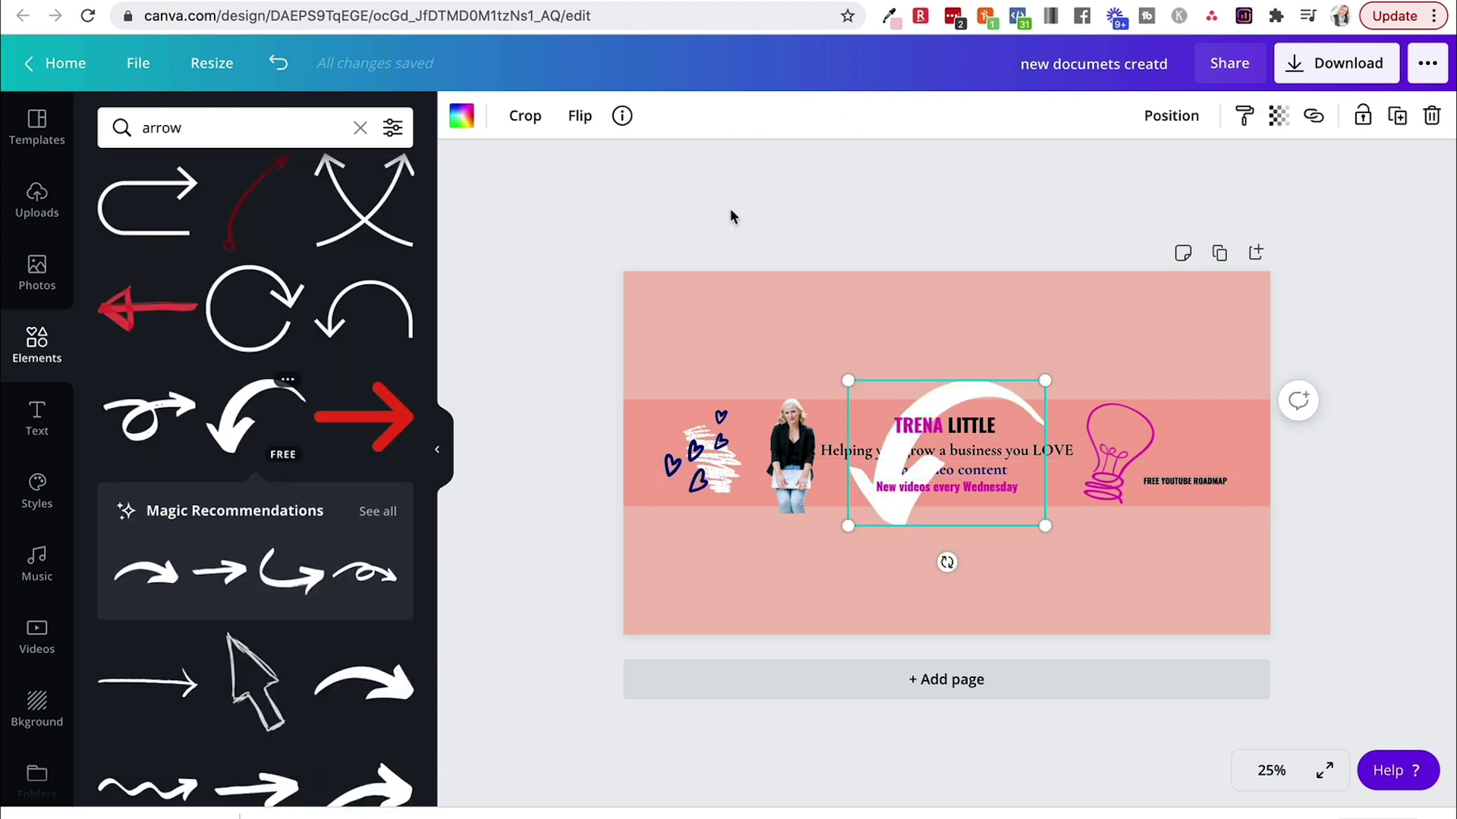
pyautogui.click(580, 116)
pyautogui.click(611, 172)
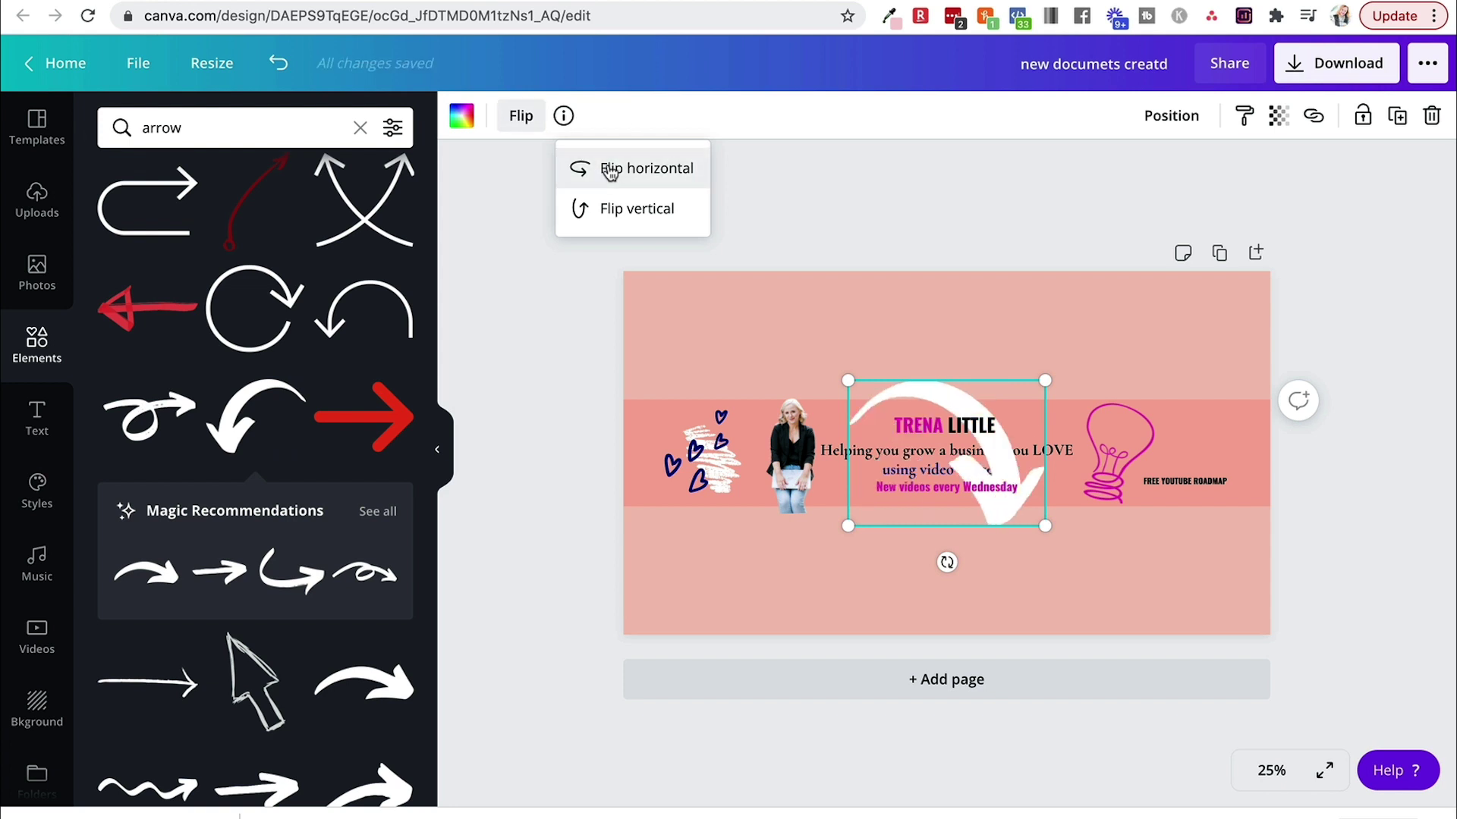
pyautogui.moveTo(1045, 380); pyautogui.dragTo(903, 501)
pyautogui.moveTo(876, 558); pyautogui.dragTo(1189, 469)
pyautogui.click(1141, 559)
pyautogui.click(1184, 481)
pyautogui.press('Escape')
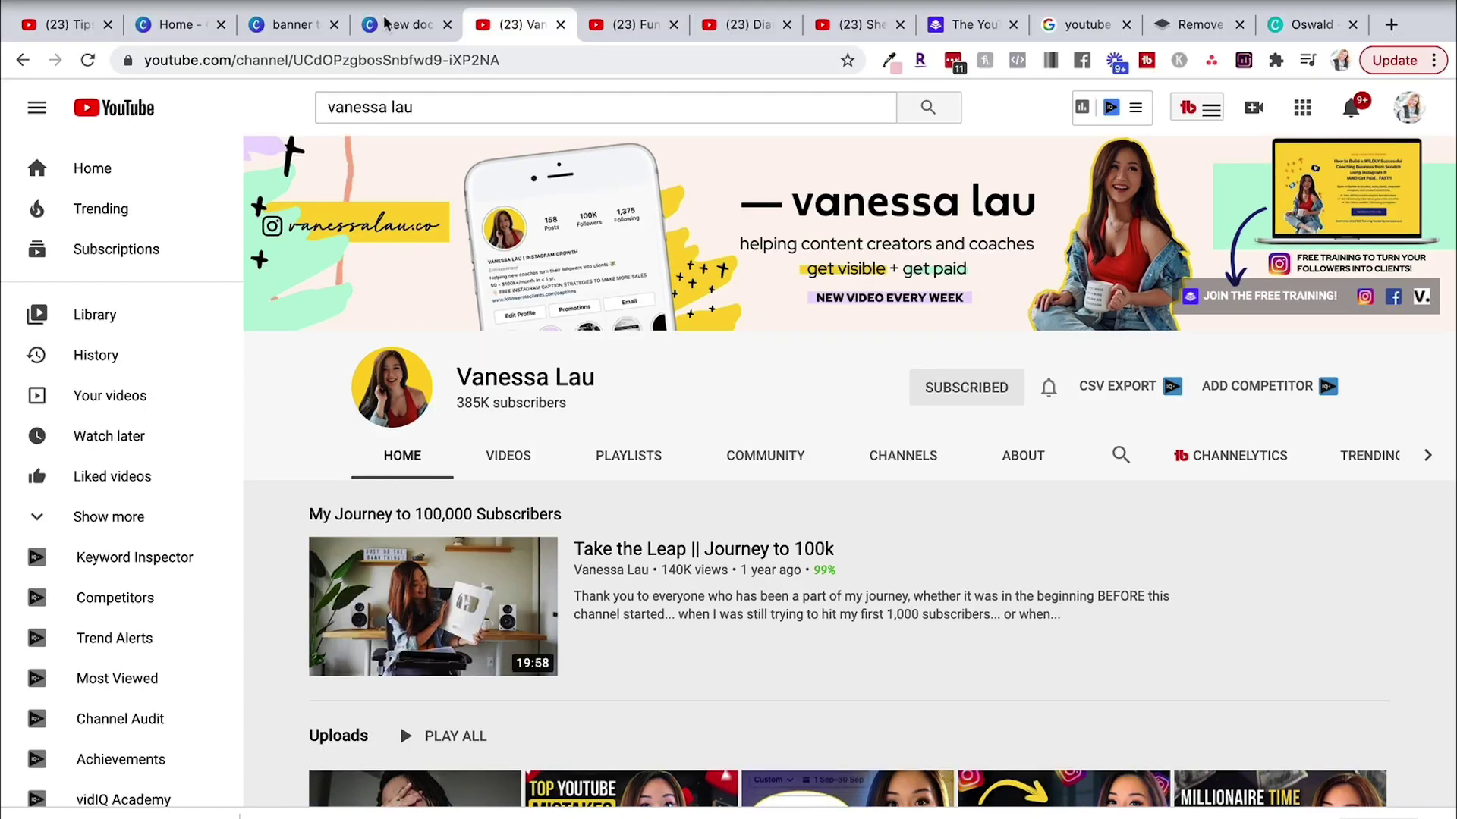
pyautogui.click(402, 24)
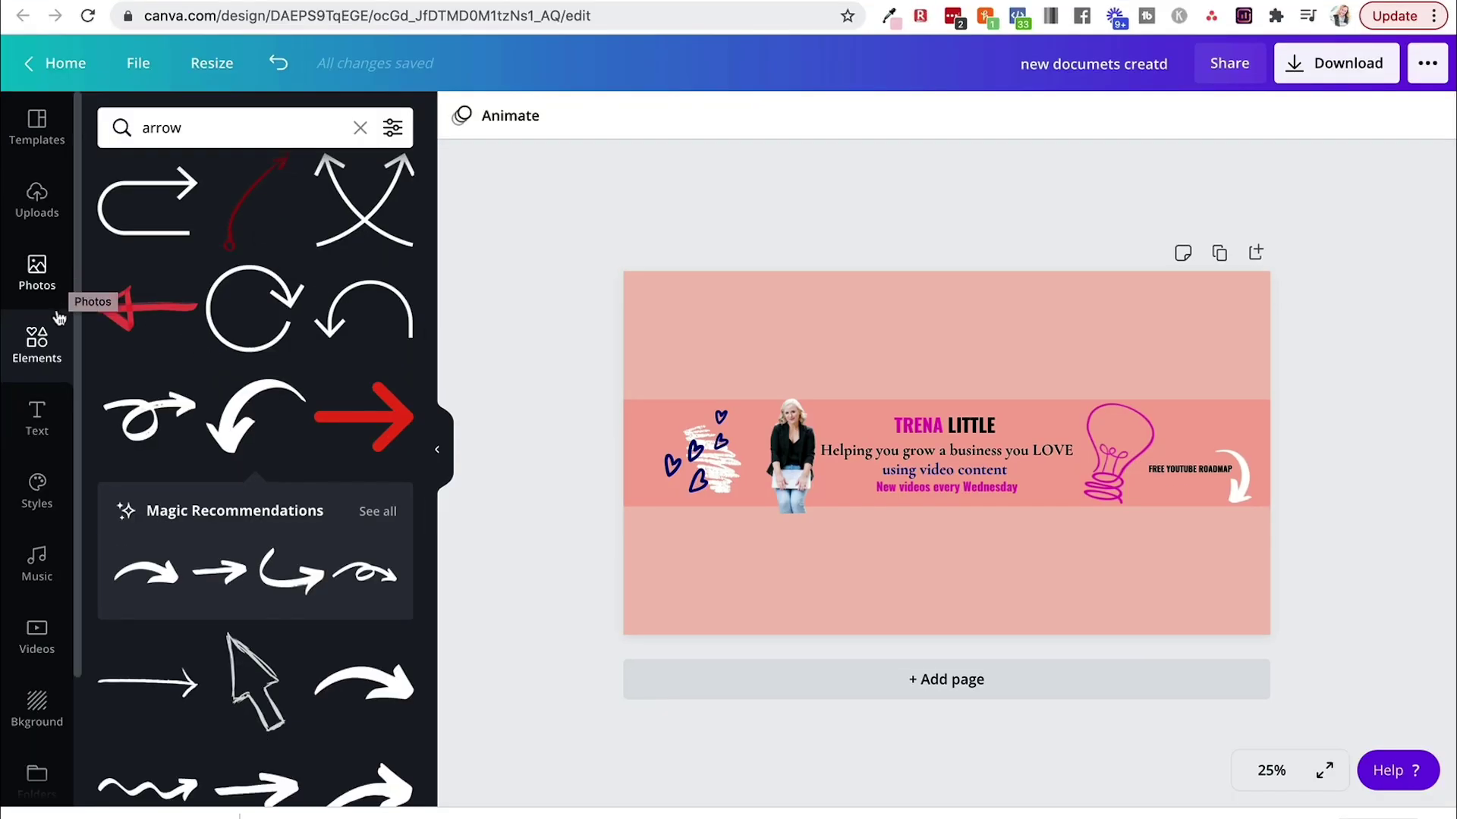
# Step: Add the laptop frame from the Frames elements to the banner
pyautogui.click(42, 341)
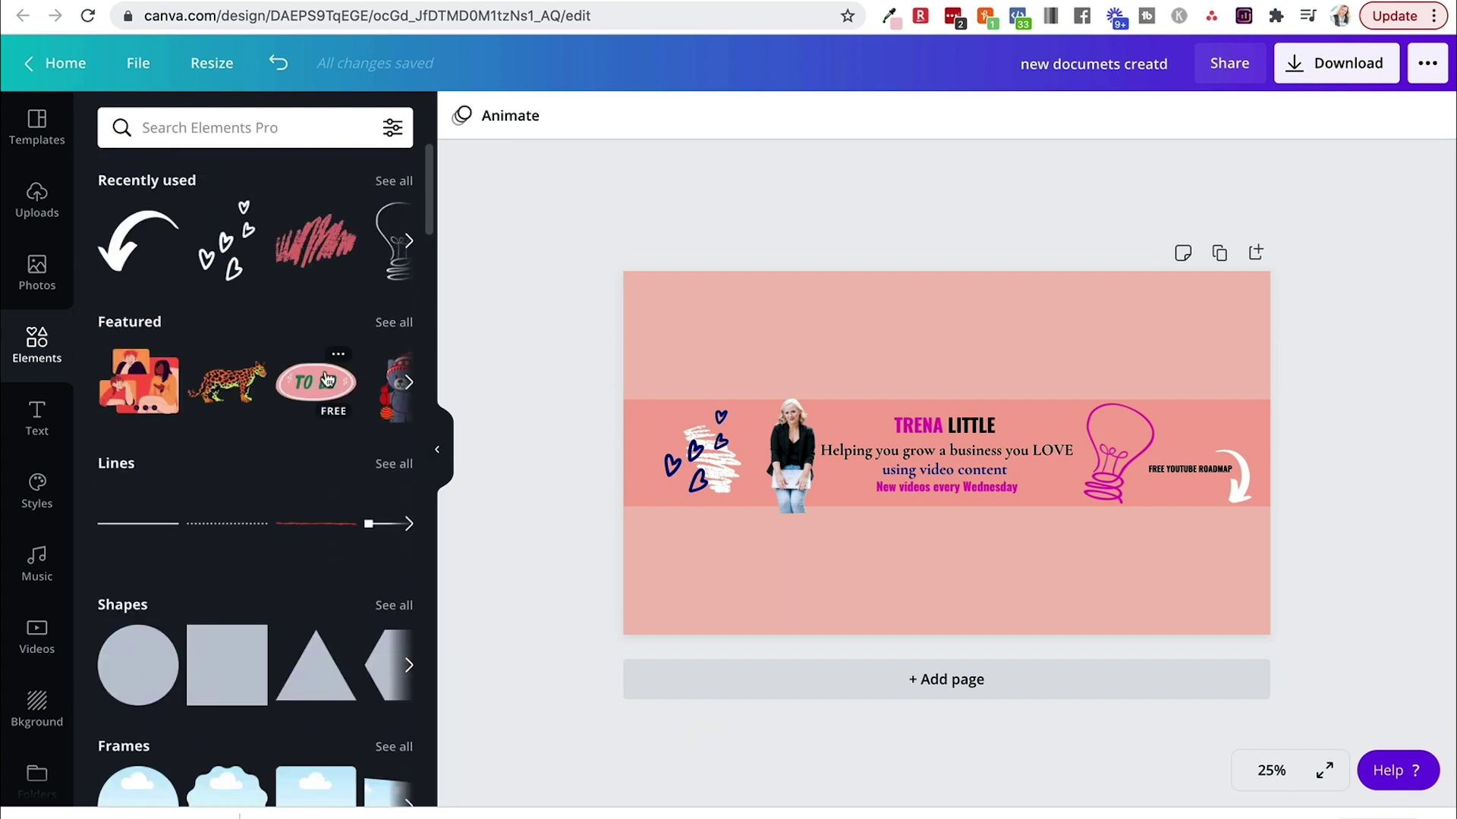
pyautogui.scroll(-4, 326, 379)
pyautogui.click(392, 428)
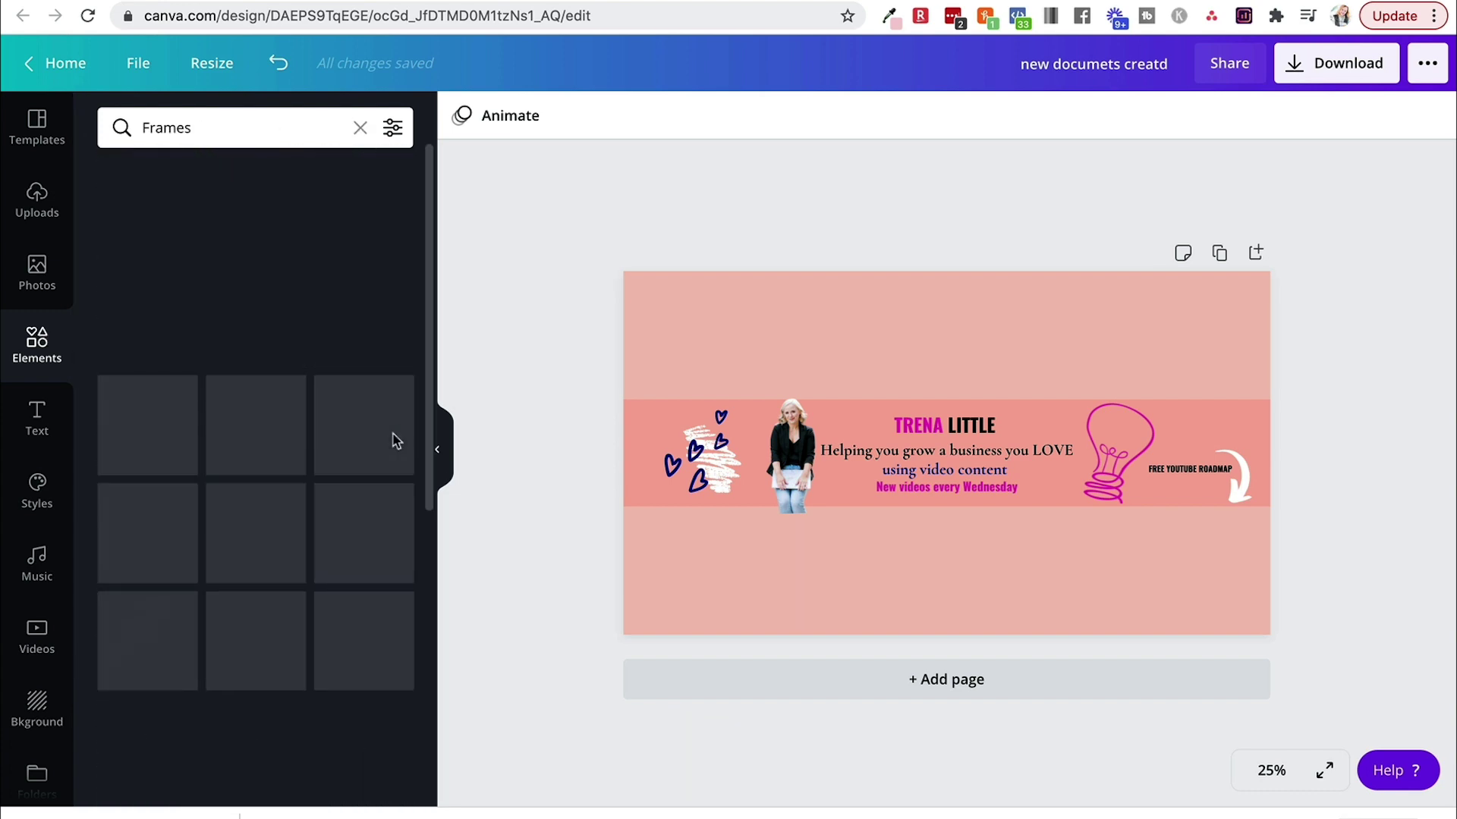
pyautogui.scroll(-3, 343, 443)
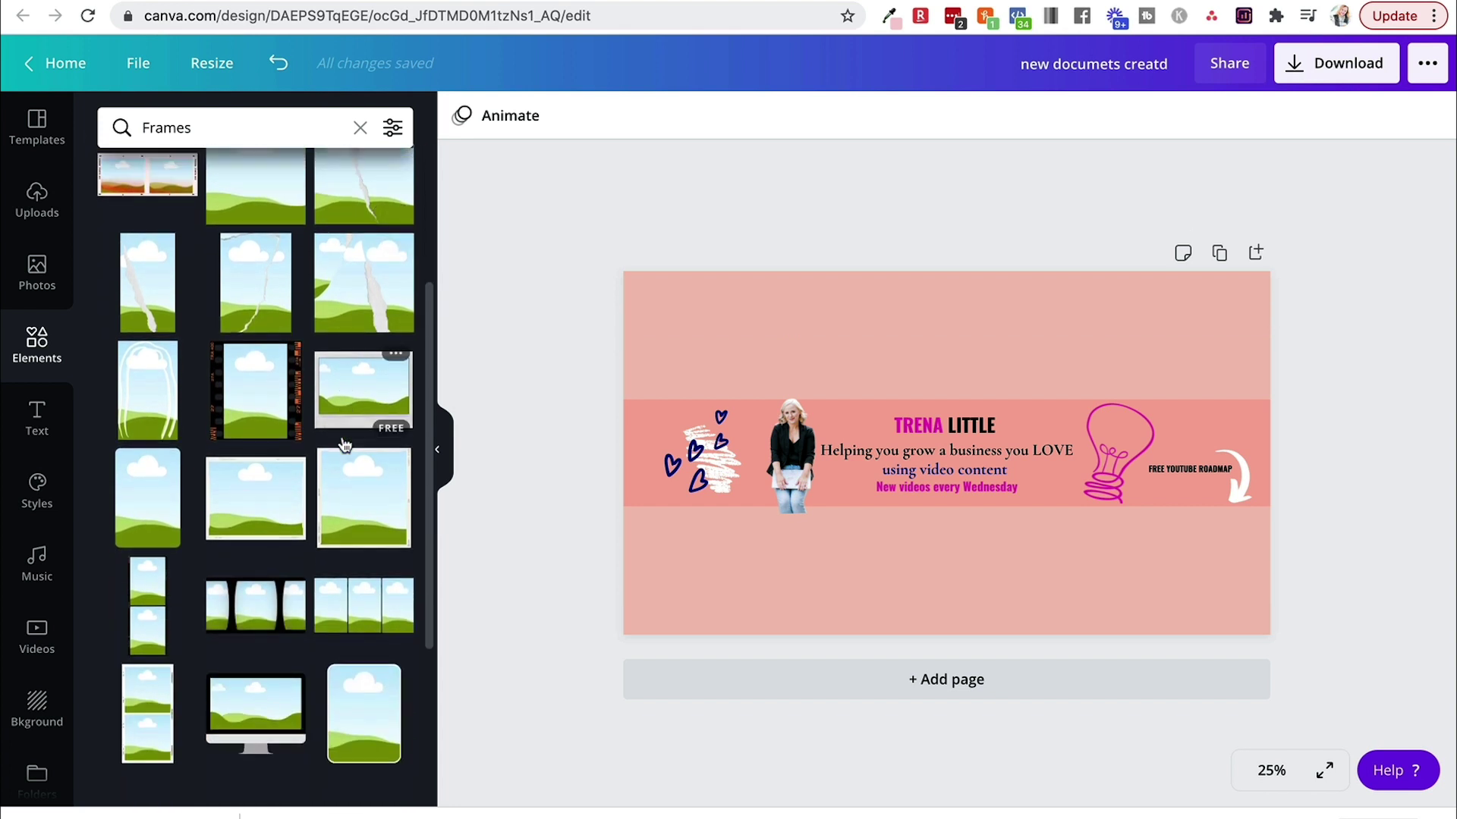
pyautogui.scroll(-3, 343, 444)
pyautogui.click(359, 569)
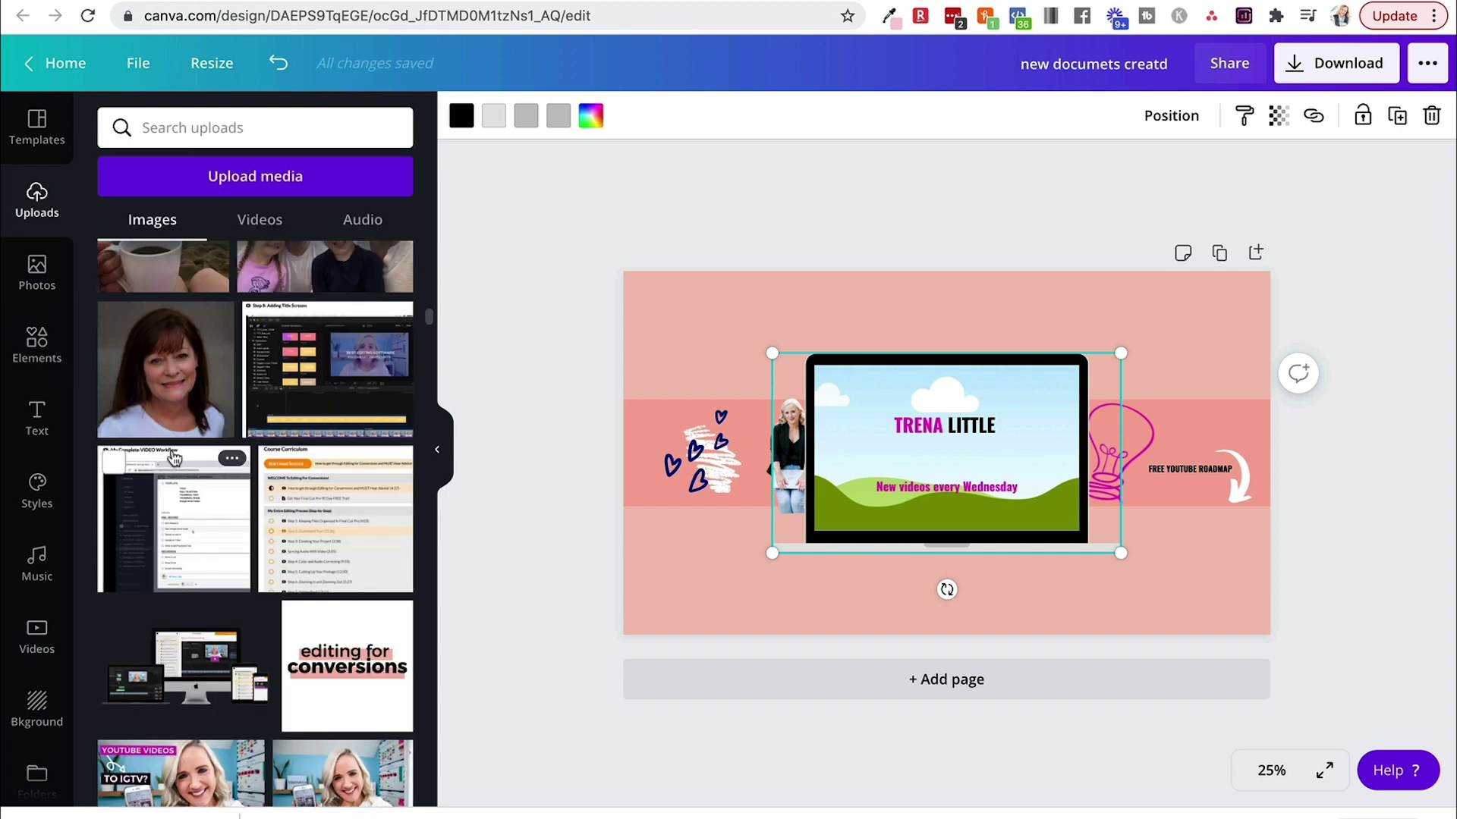
# Step: Fill the laptop frame with the editing screenshot, shrink it and set it above FREE YOUTUBE ROADMAP
pyautogui.click(366, 409)
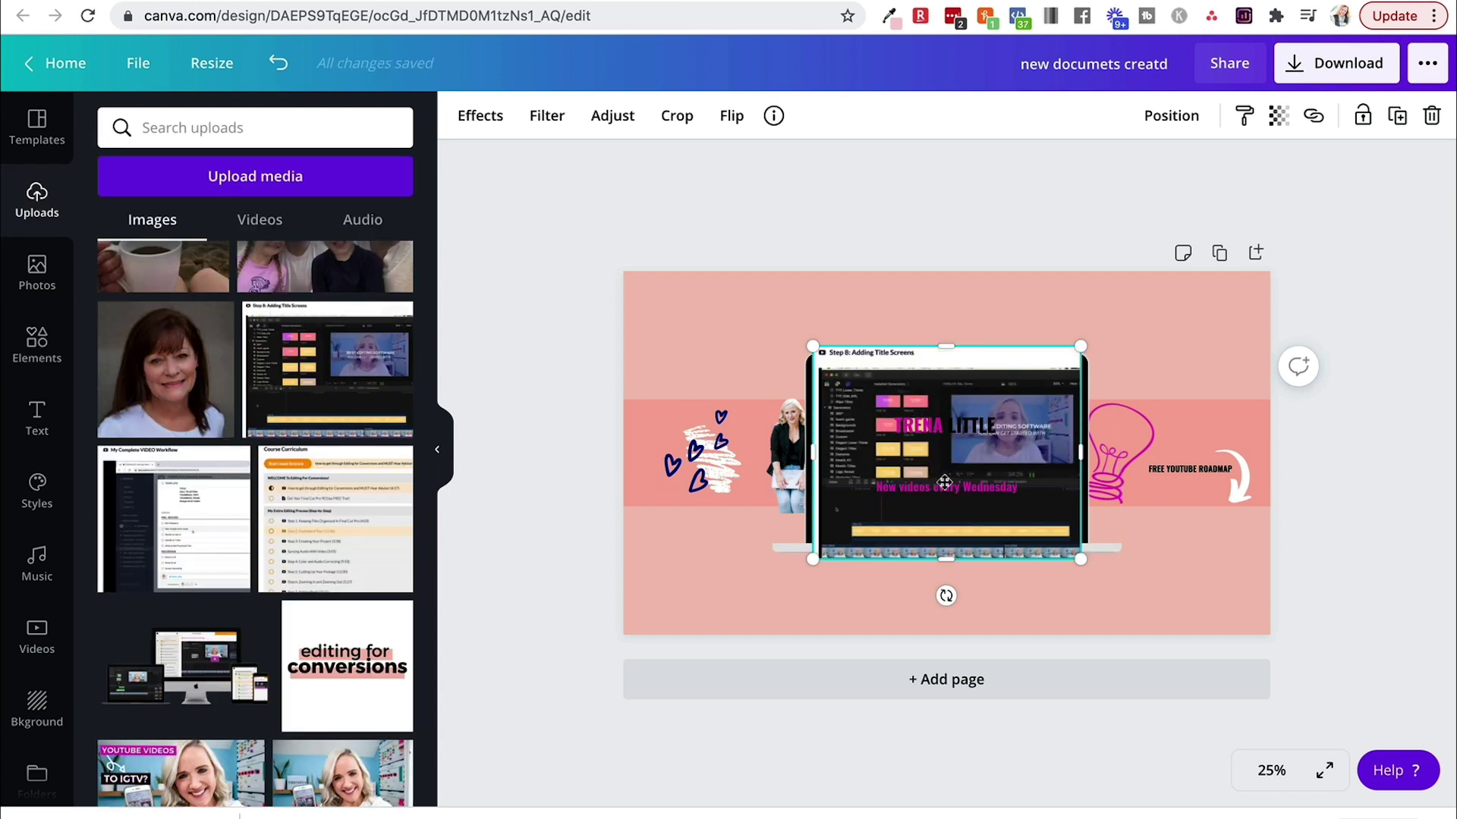
pyautogui.moveTo(990, 442)
pyautogui.mouseDown()
pyautogui.moveTo(948, 463)
pyautogui.moveTo(972, 455)
pyautogui.mouseUp()
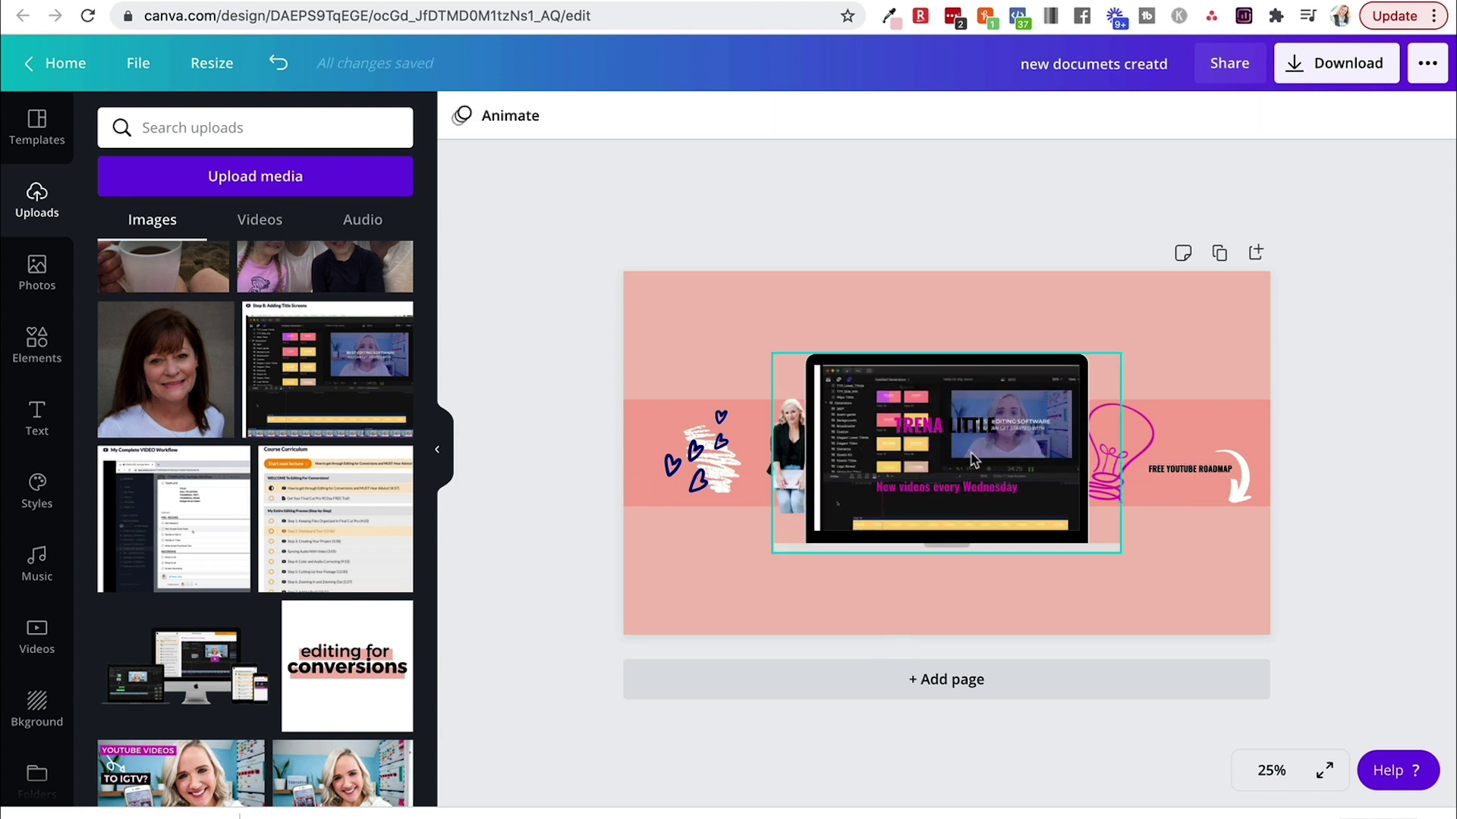
pyautogui.click(1085, 380)
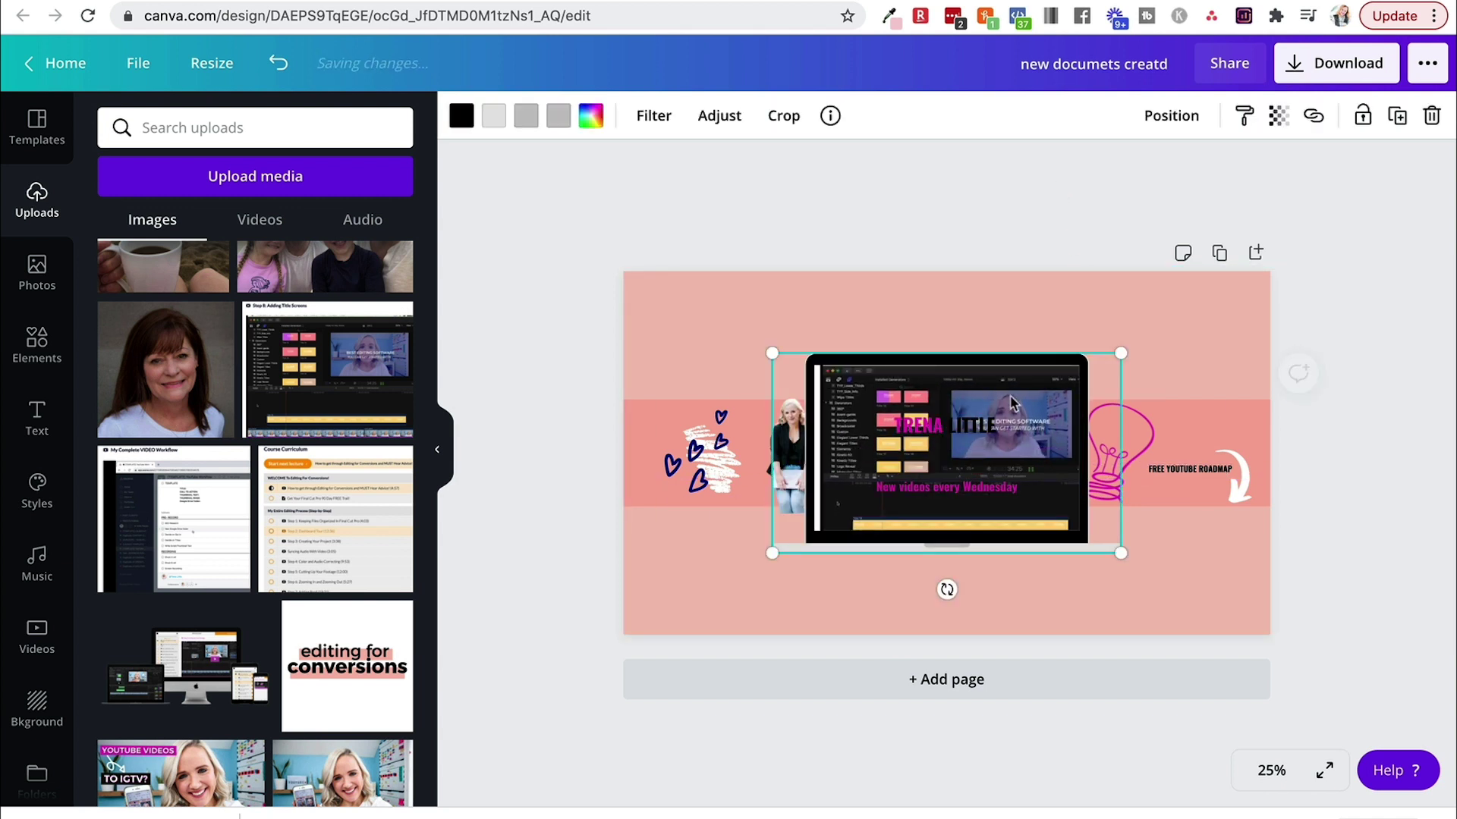
pyautogui.moveTo(1064, 400); pyautogui.dragTo(1162, 423)
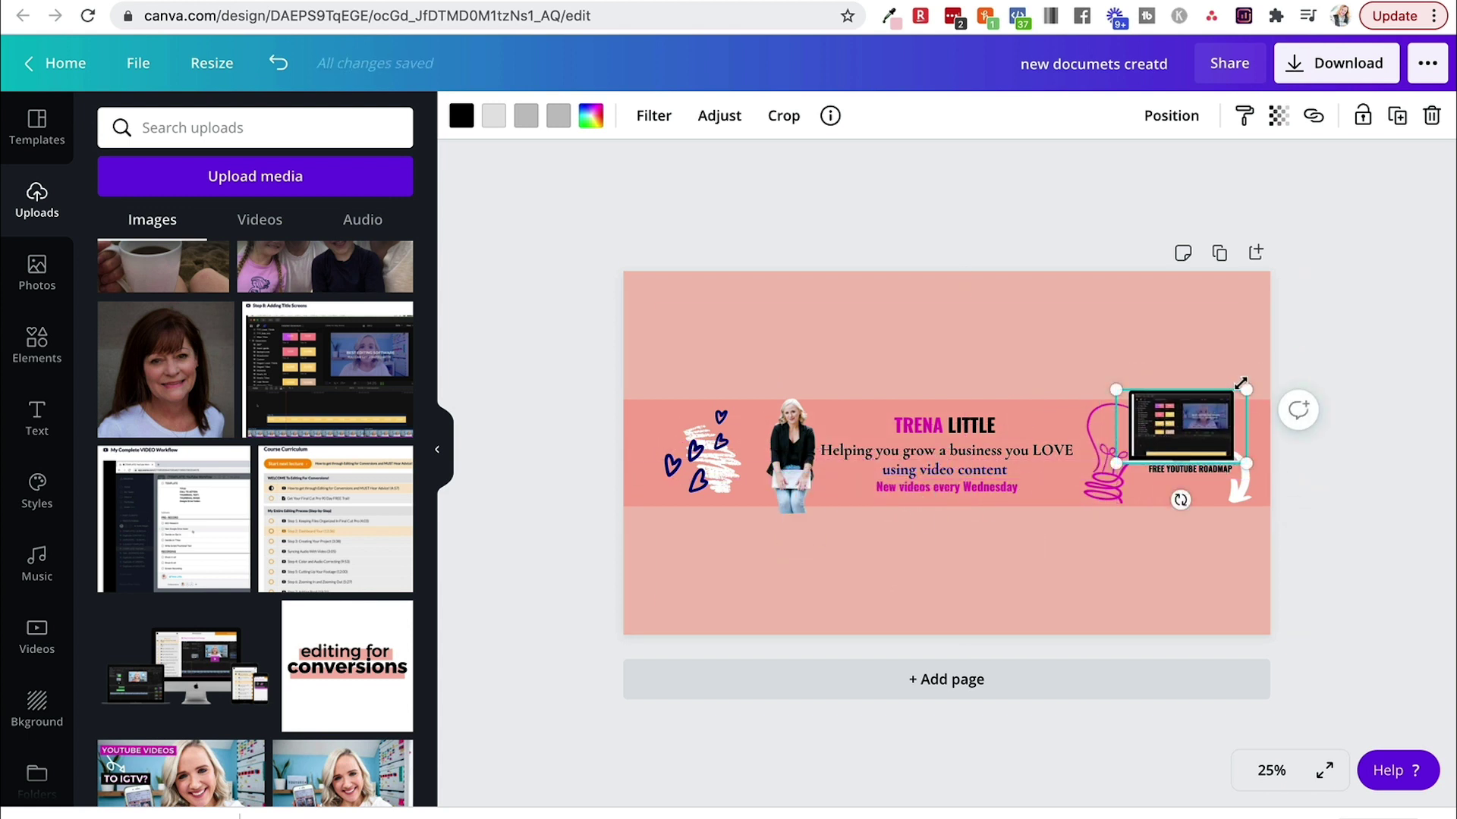
pyautogui.moveTo(1245, 462); pyautogui.dragTo(1230, 458)
pyautogui.moveTo(1153, 437); pyautogui.dragTo(1166, 447)
pyautogui.click(1104, 455)
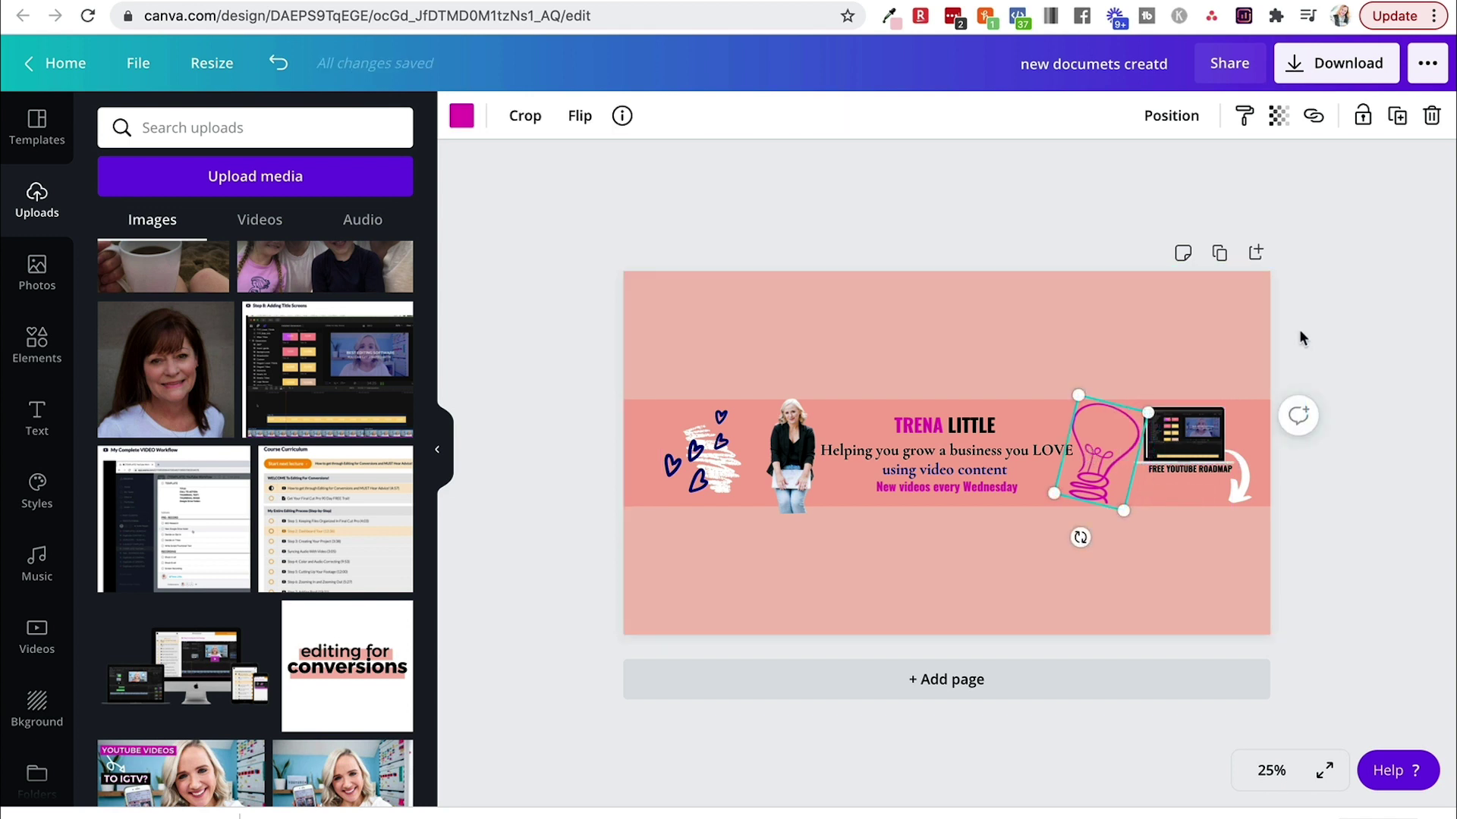
pyautogui.click(1325, 340)
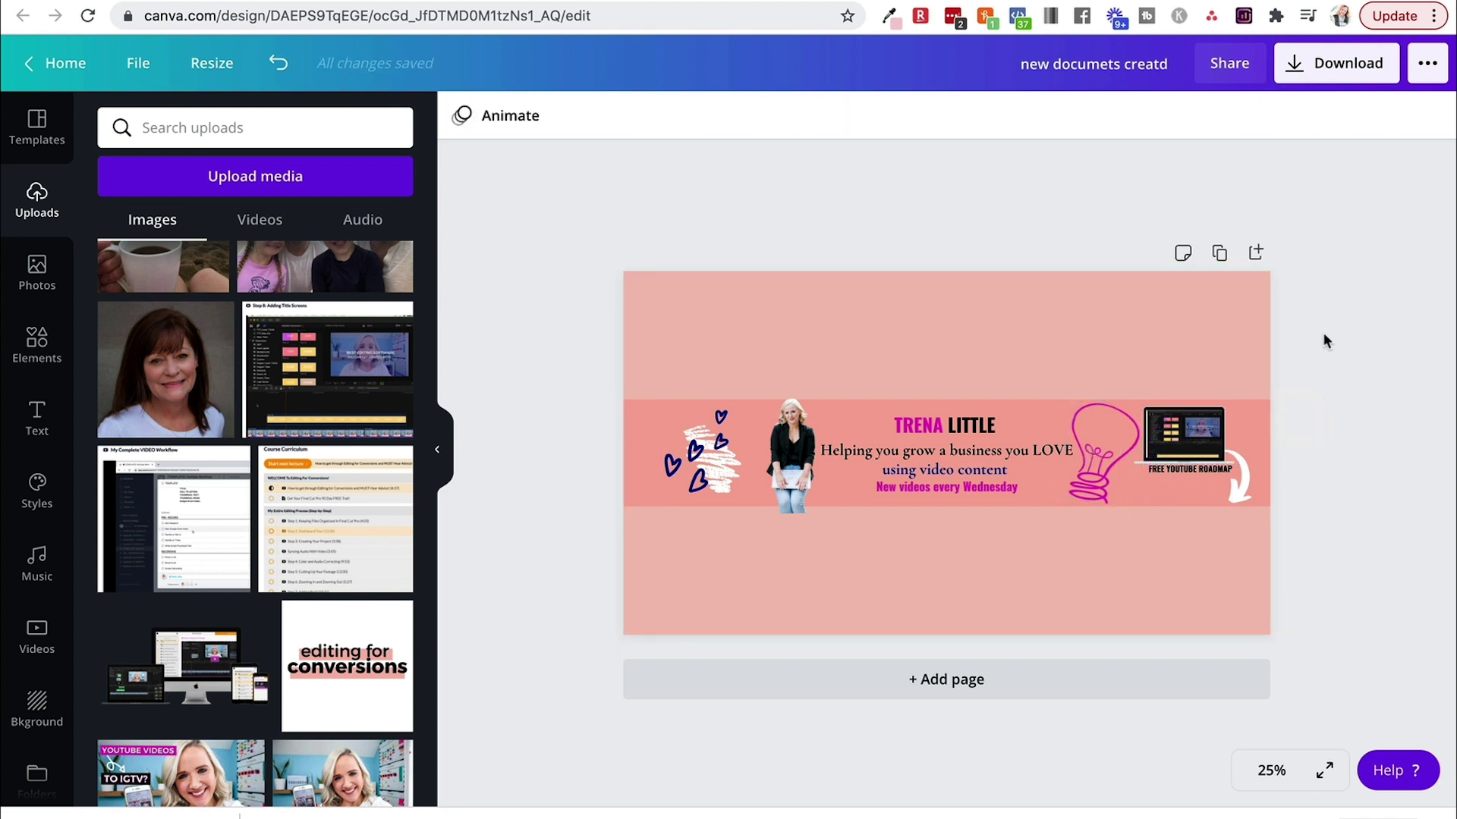
# Step: Download the banner as a PNG at 3× size, 7680 × 4320 px
pyautogui.click(634, 430)
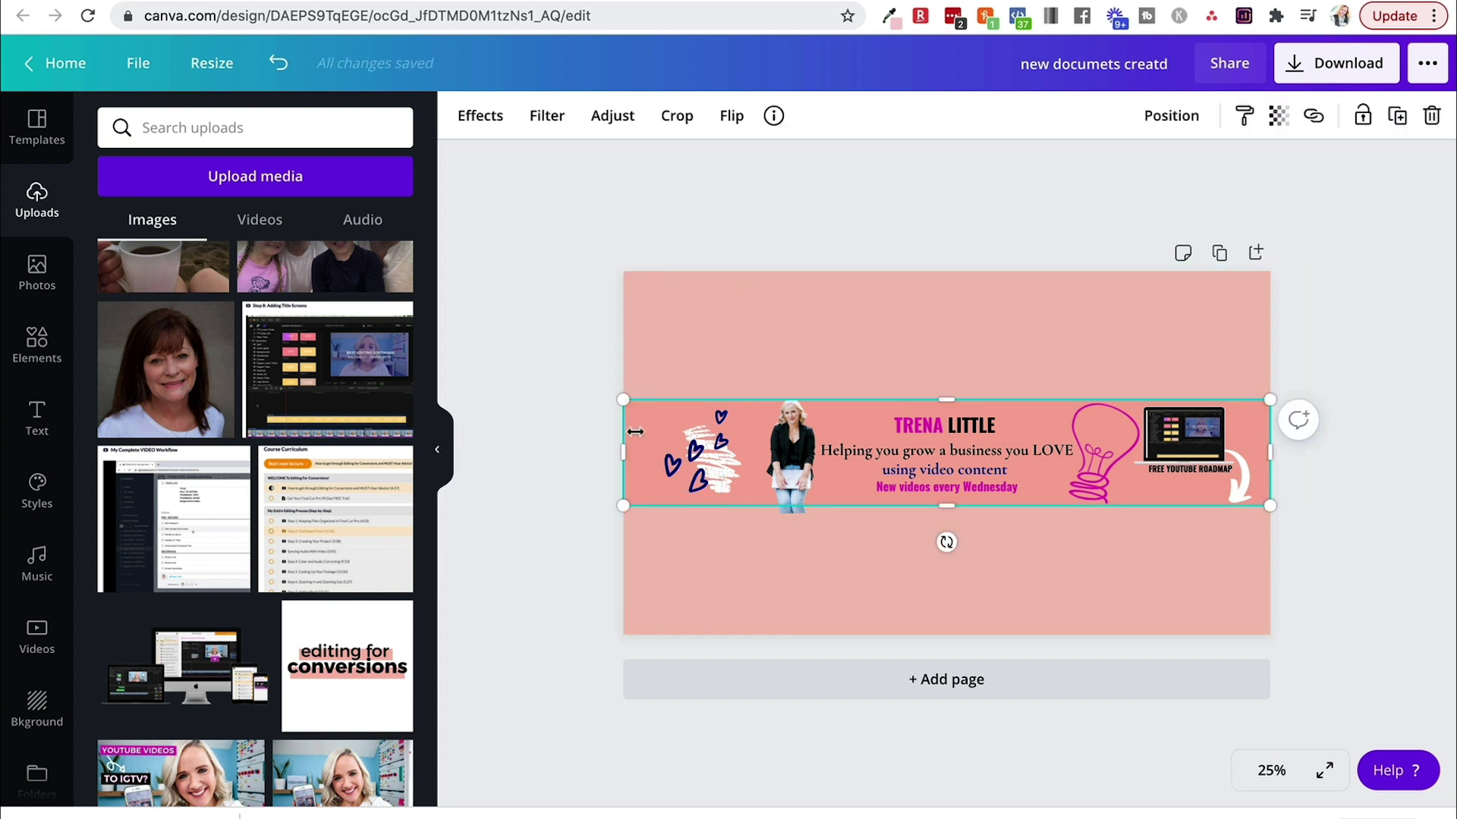
pyautogui.press('Delete')
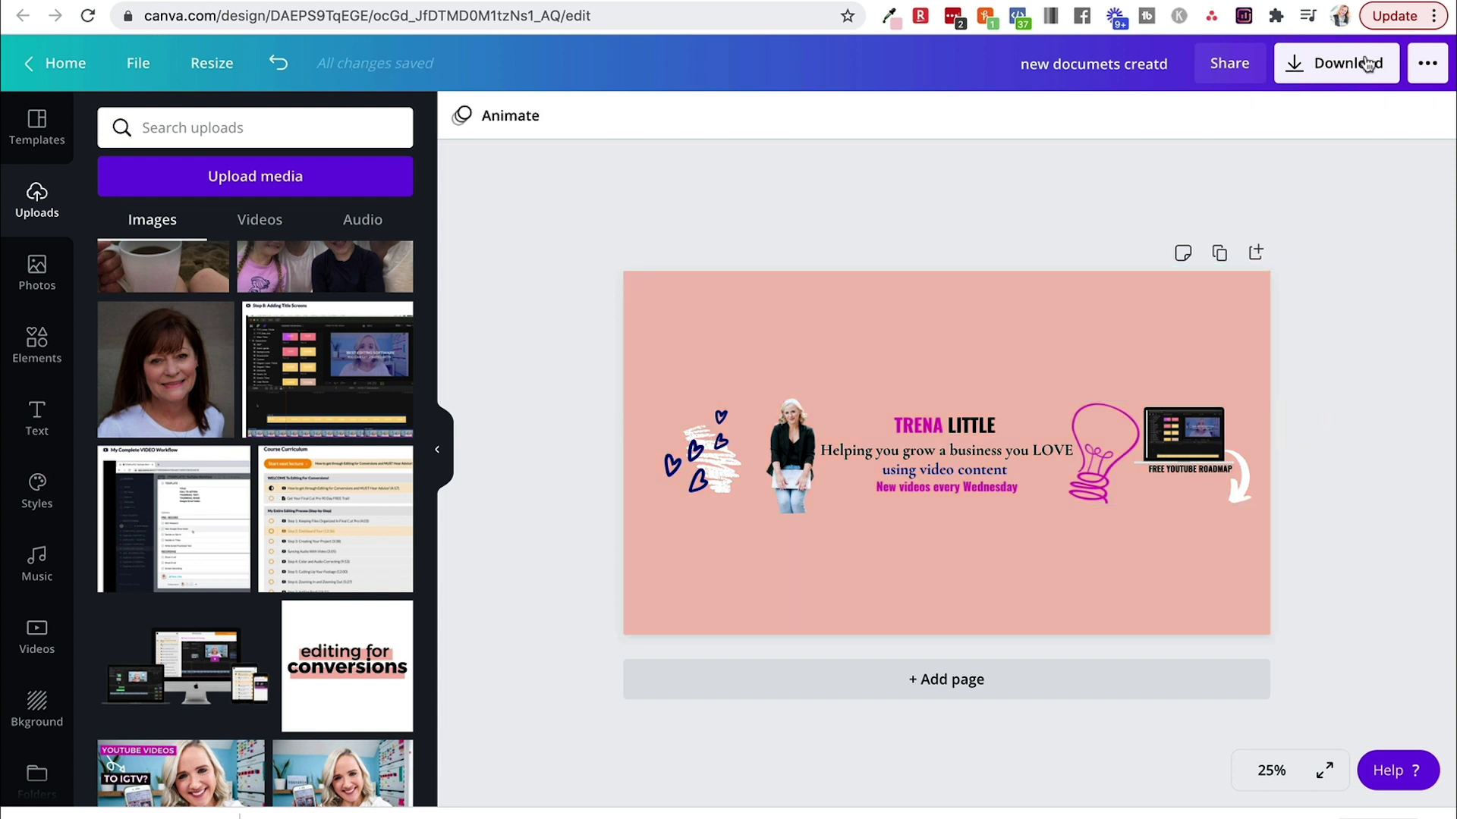
pyautogui.click(1367, 63)
pyautogui.moveTo(1217, 258); pyautogui.dragTo(1369, 253)
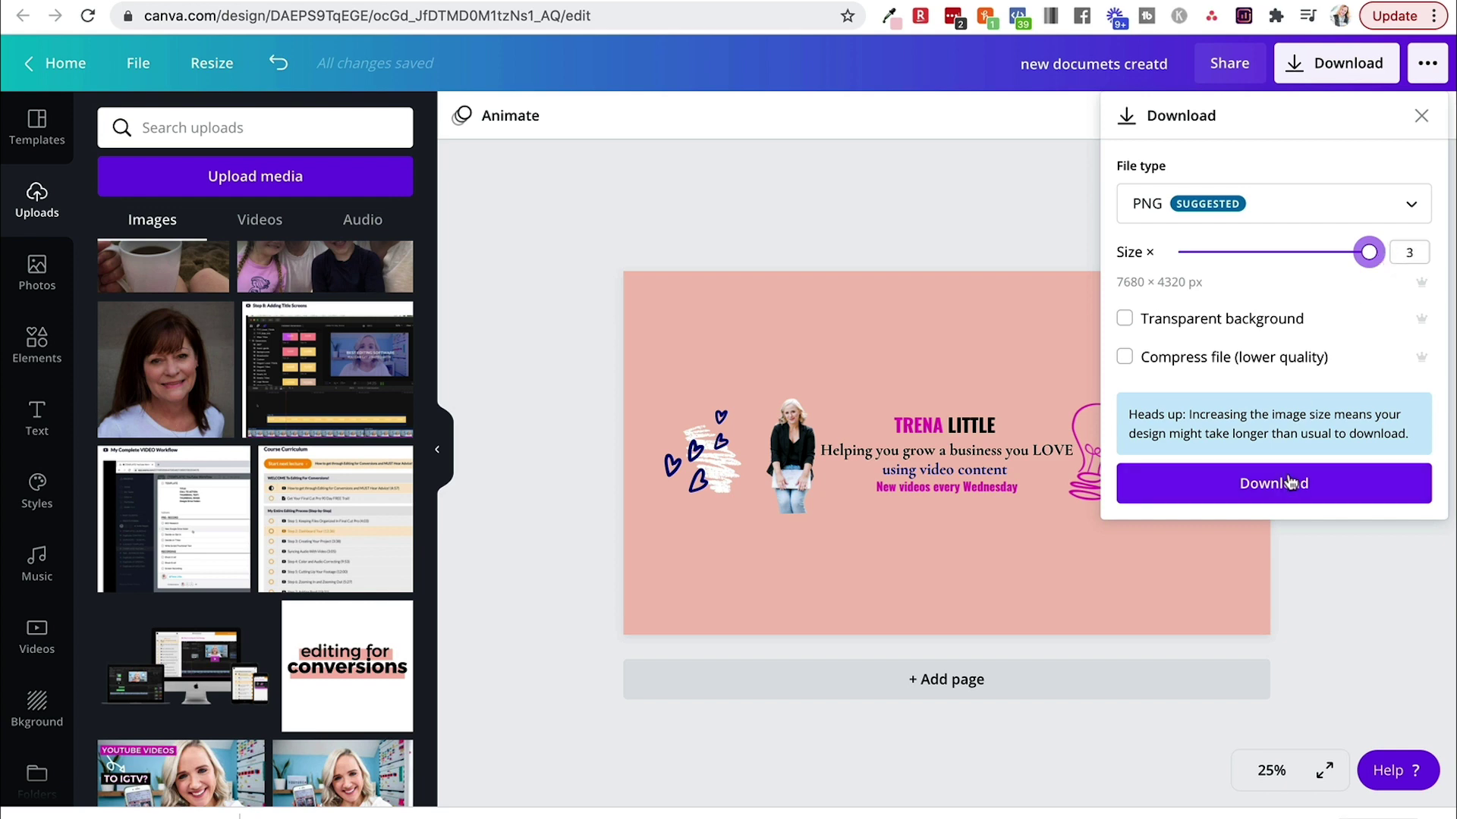
pyautogui.click(1286, 493)
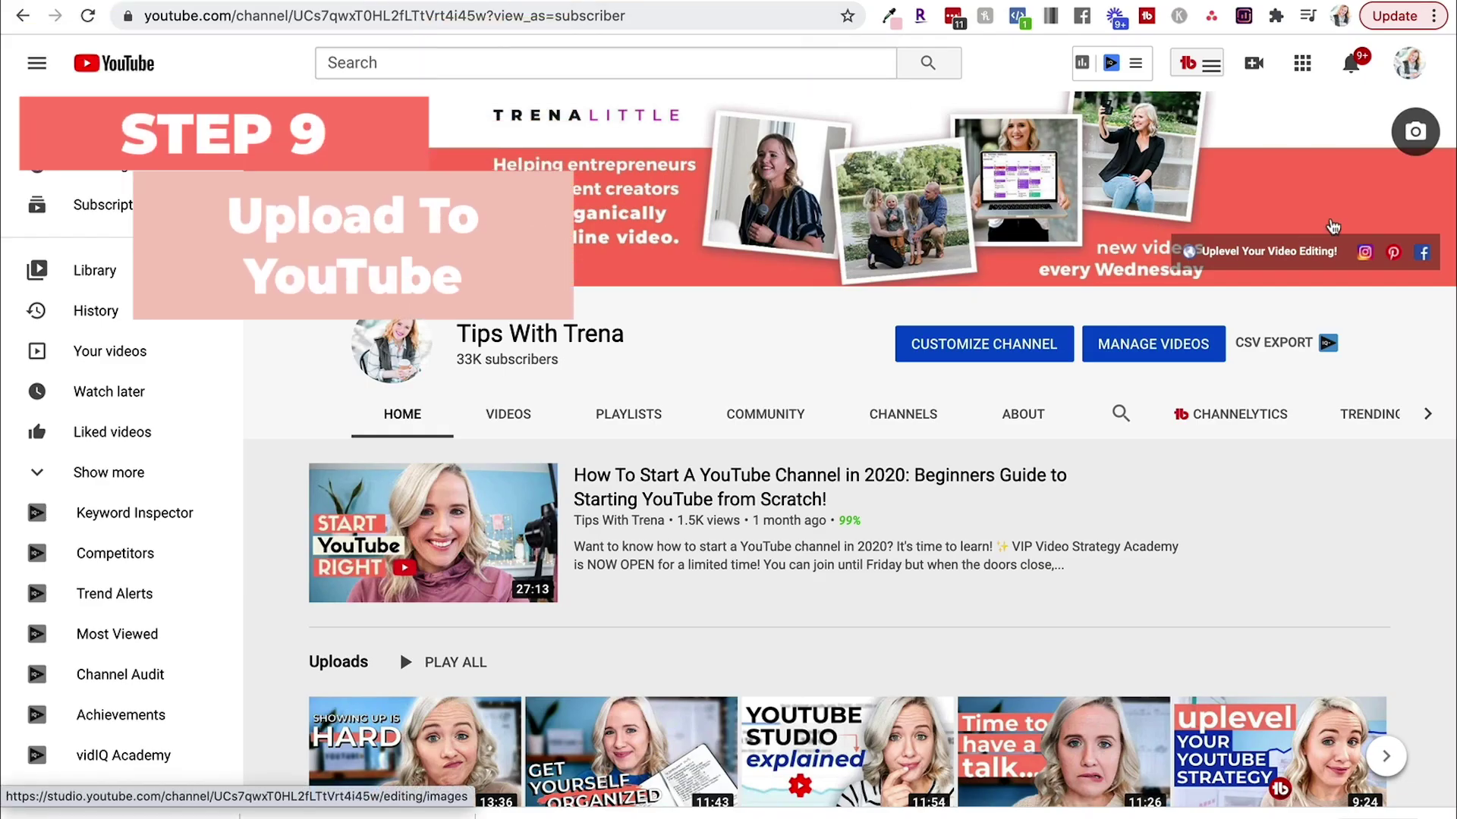
# Step: Open the channel banner's Branding settings, start changing the banner image, then cancel the file picker
pyautogui.click(1417, 130)
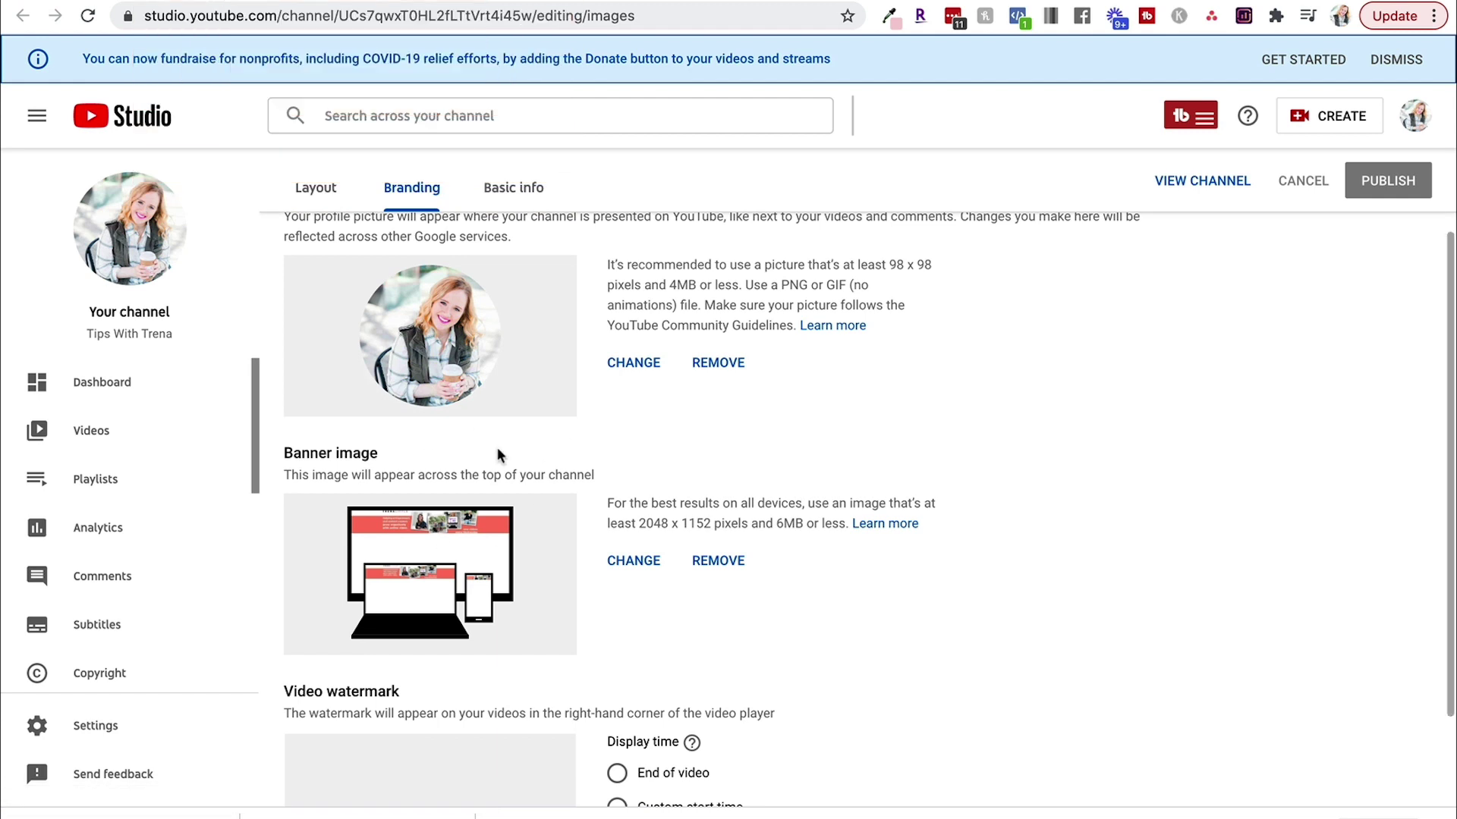
pyautogui.click(634, 561)
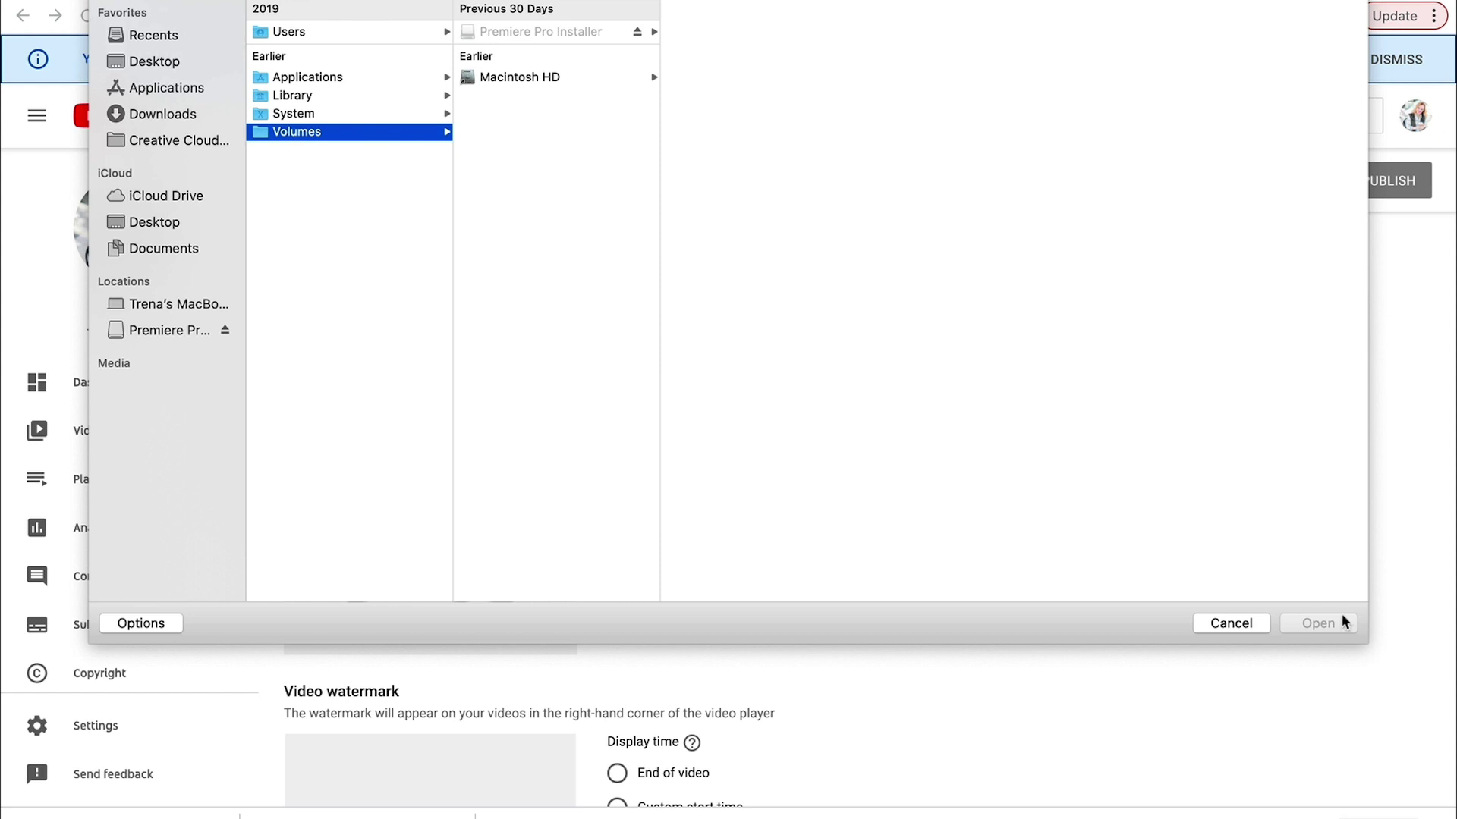
pyautogui.click(1232, 623)
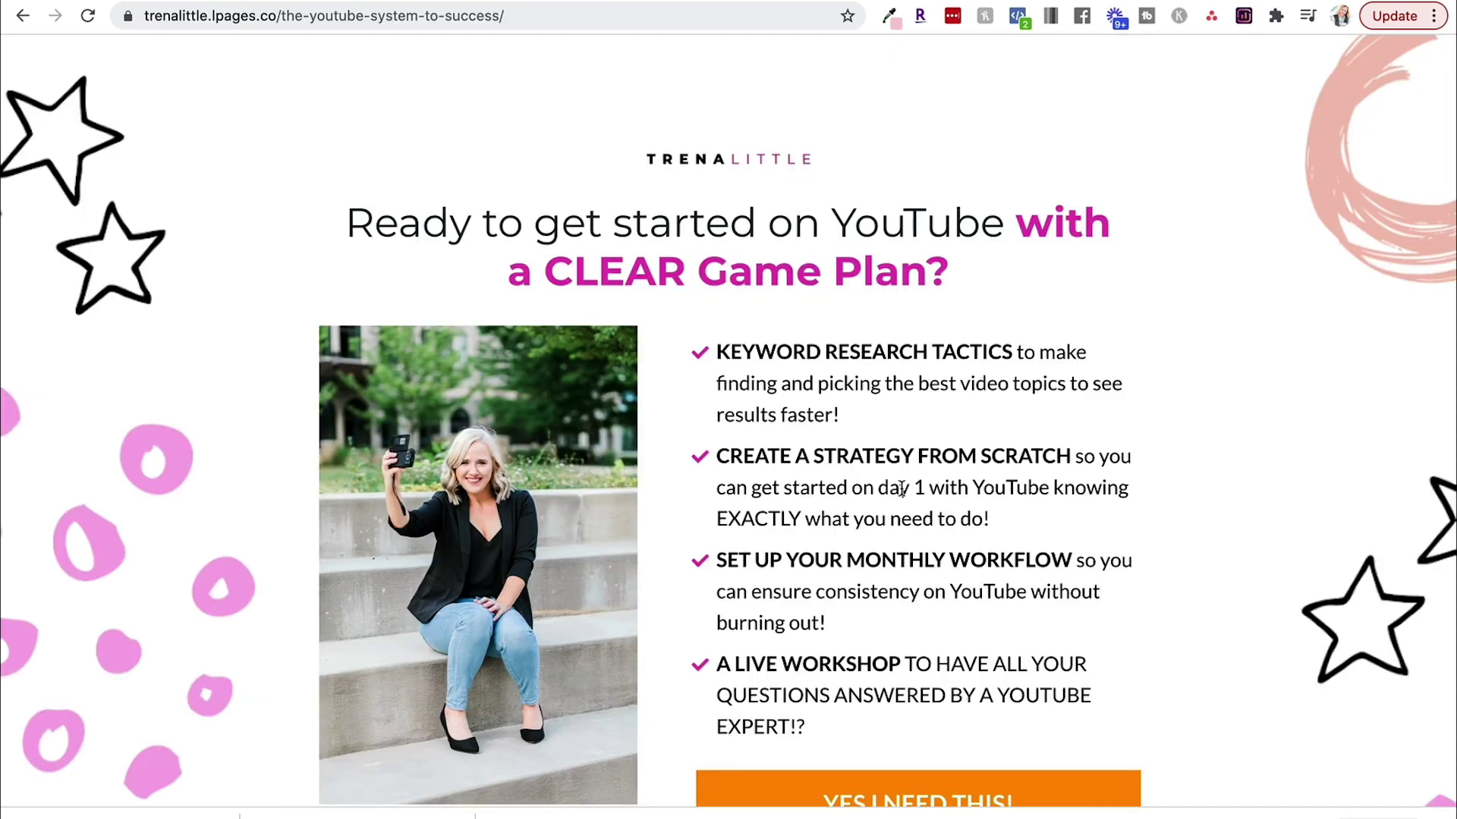
# Step: Scroll the workshop page past the device mockup to the 2 Hour Live Workshop, YouTube Workflow and Research Process offers
pyautogui.scroll(-2, 900, 488)
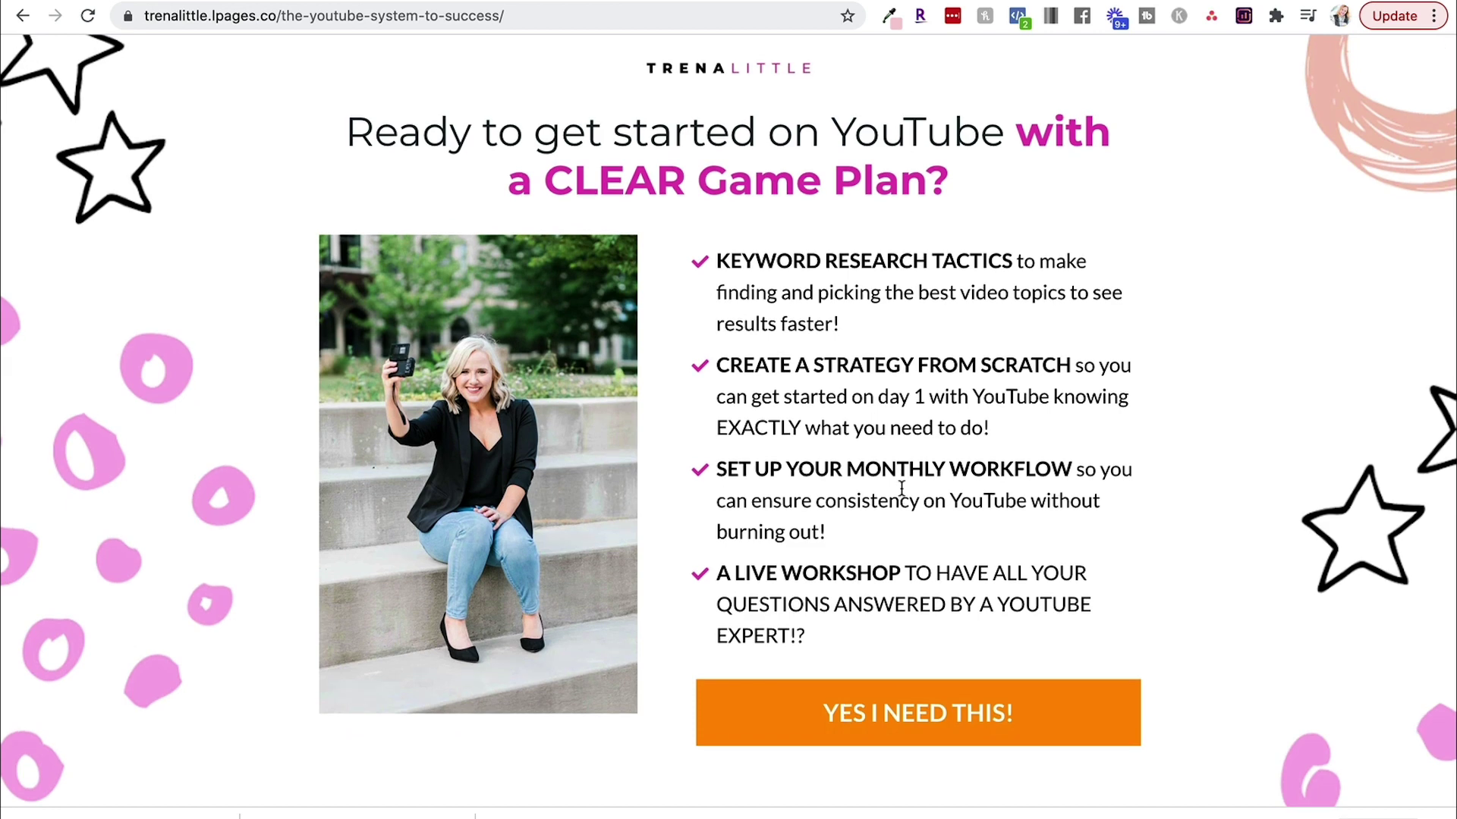
pyautogui.scroll(-2, 798, 278)
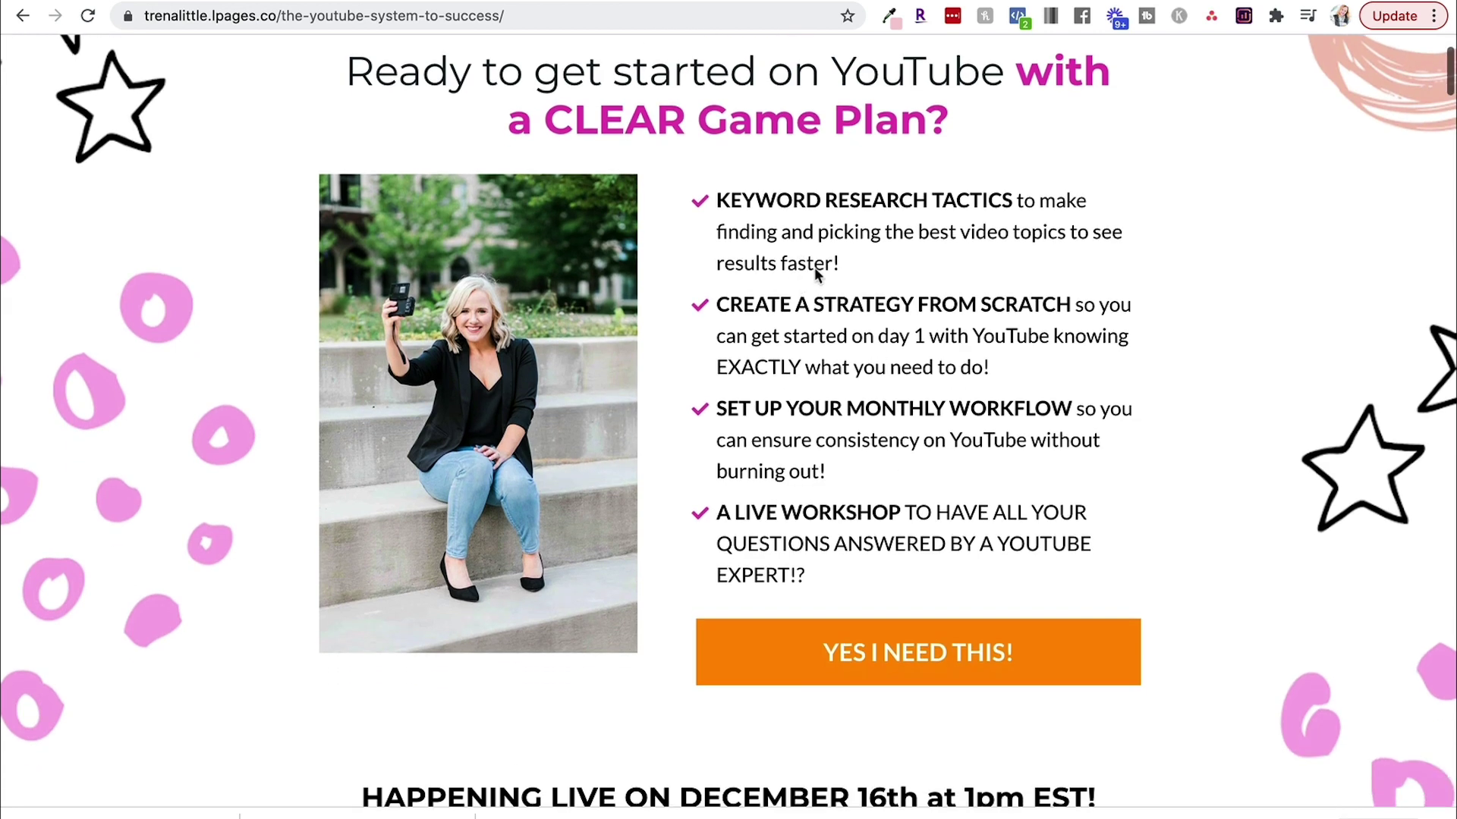
pyautogui.scroll(-2, 833, 254)
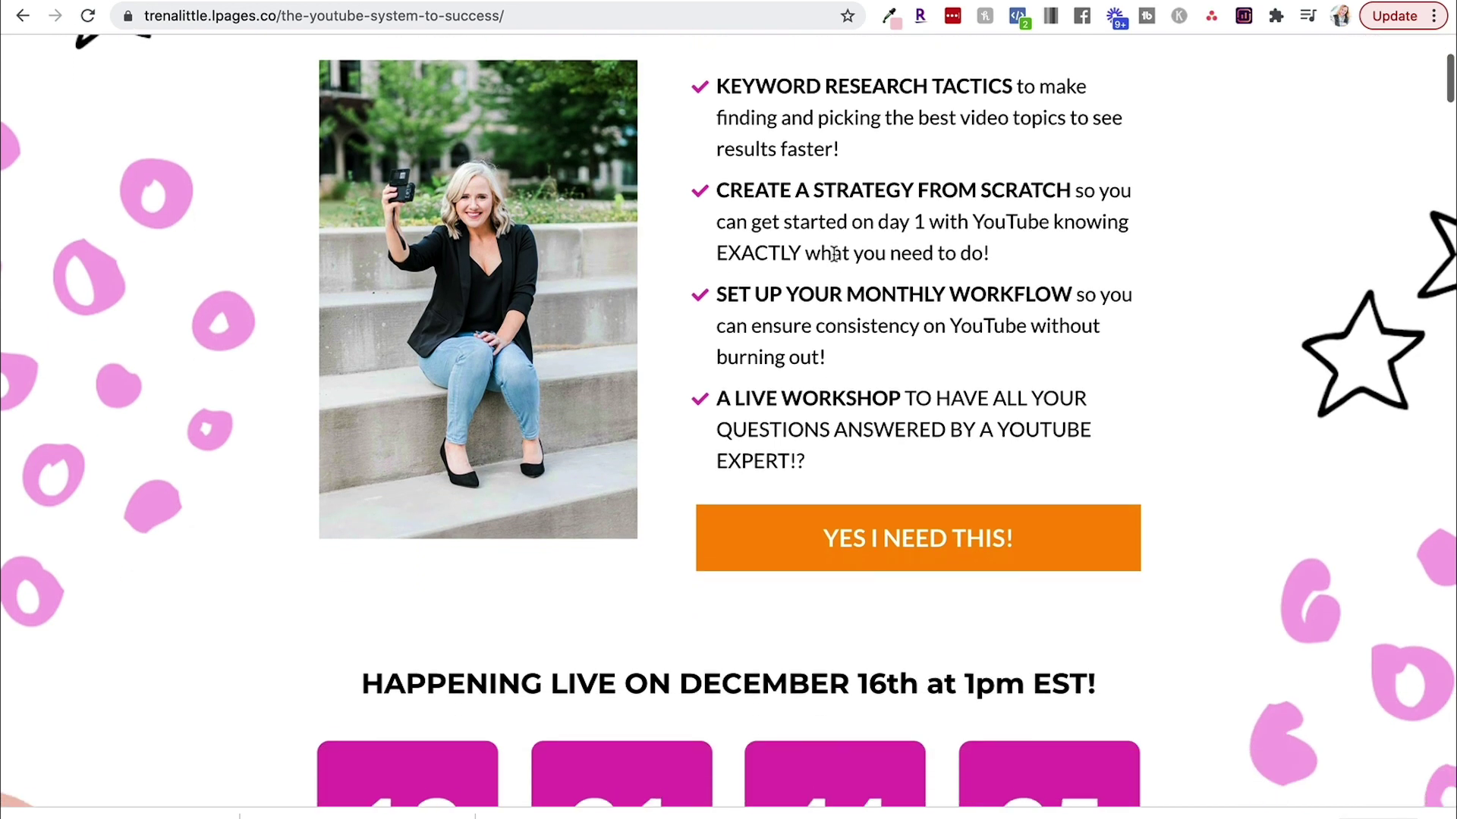
pyautogui.scroll(1, 834, 254)
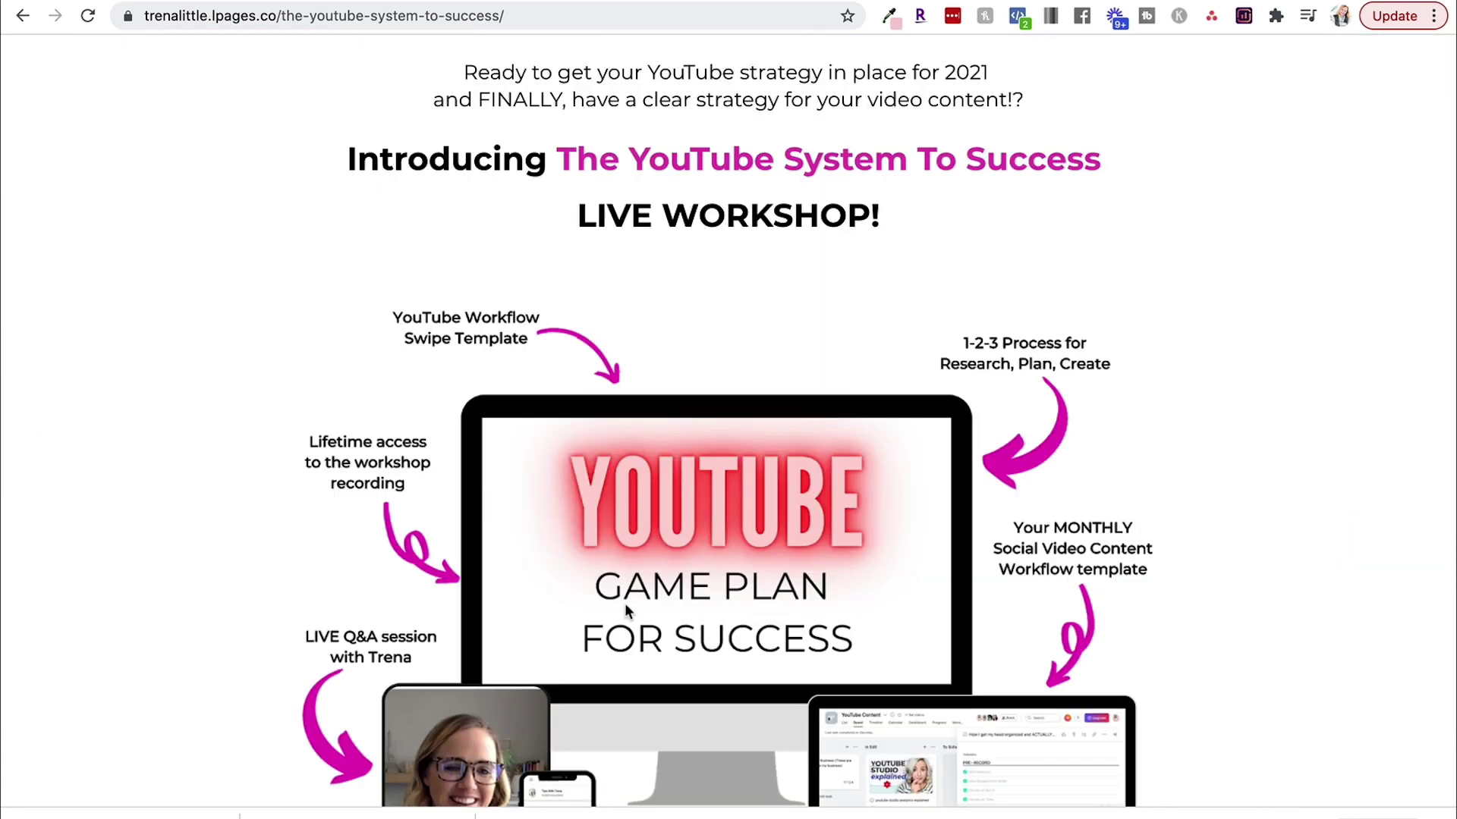
pyautogui.scroll(-1, 625, 603)
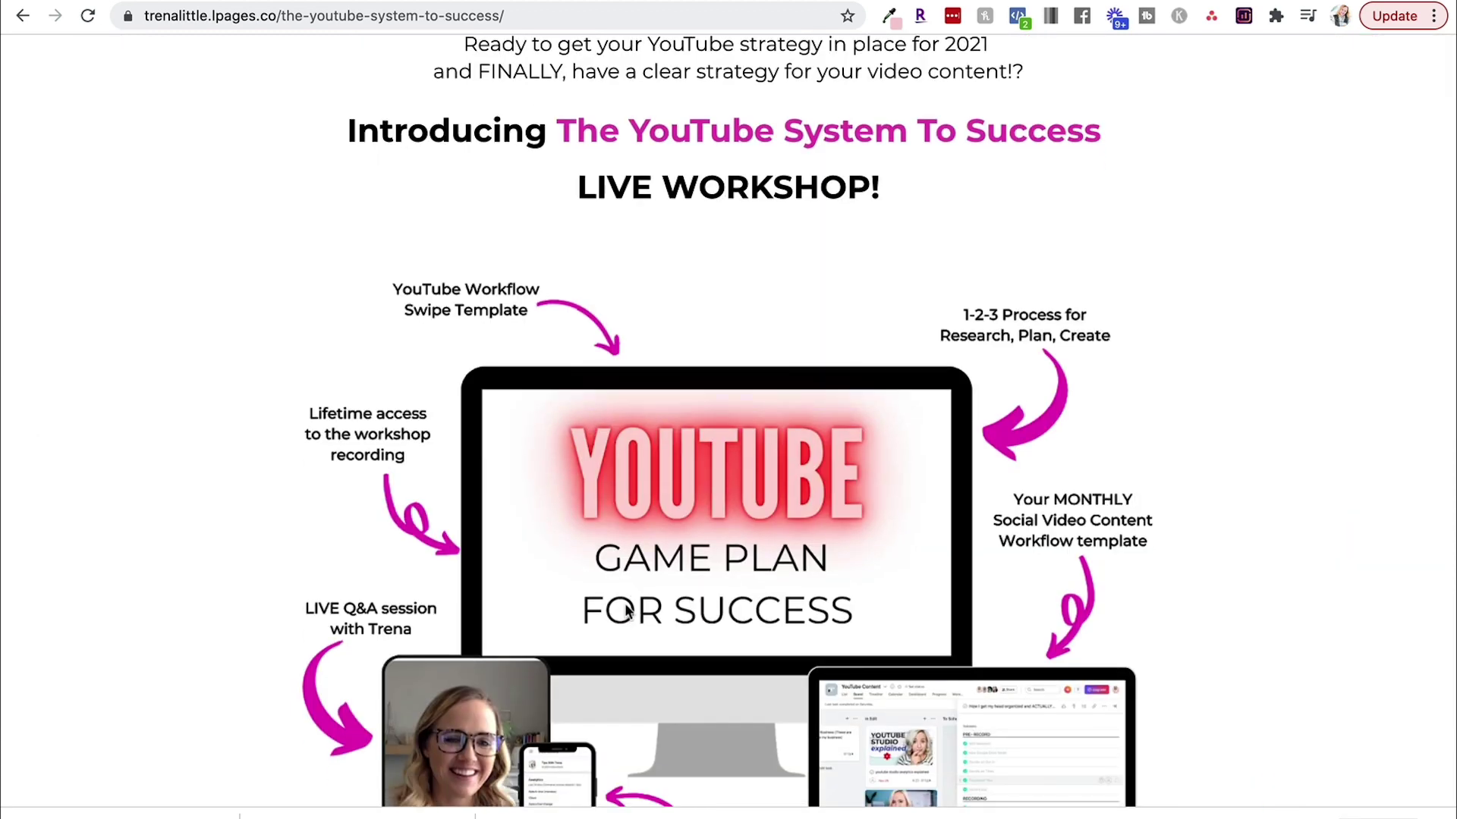
pyautogui.scroll(-4, 625, 603)
pyautogui.scroll(-1, 625, 603)
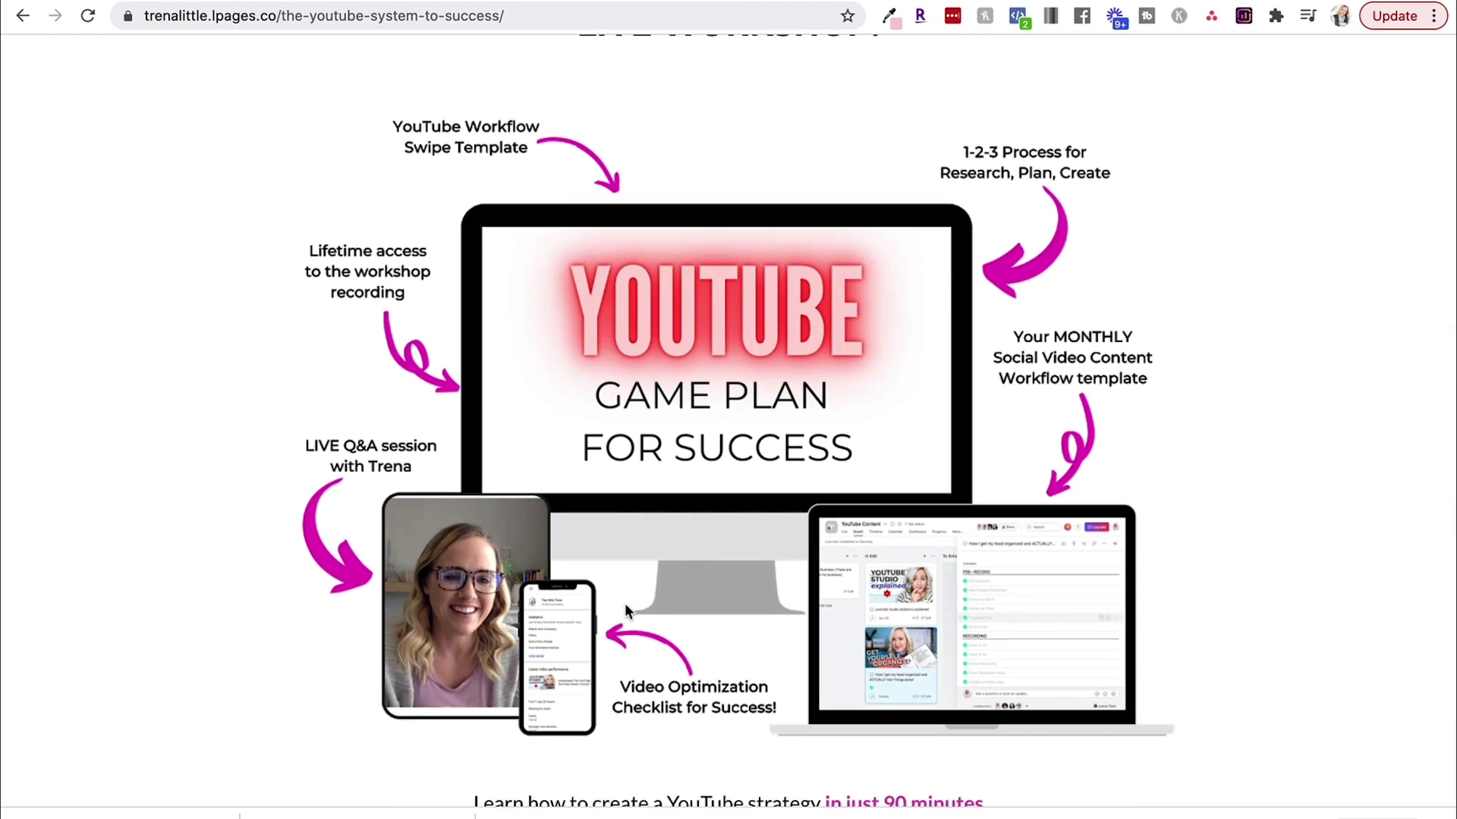
pyautogui.scroll(-1, 499, 518)
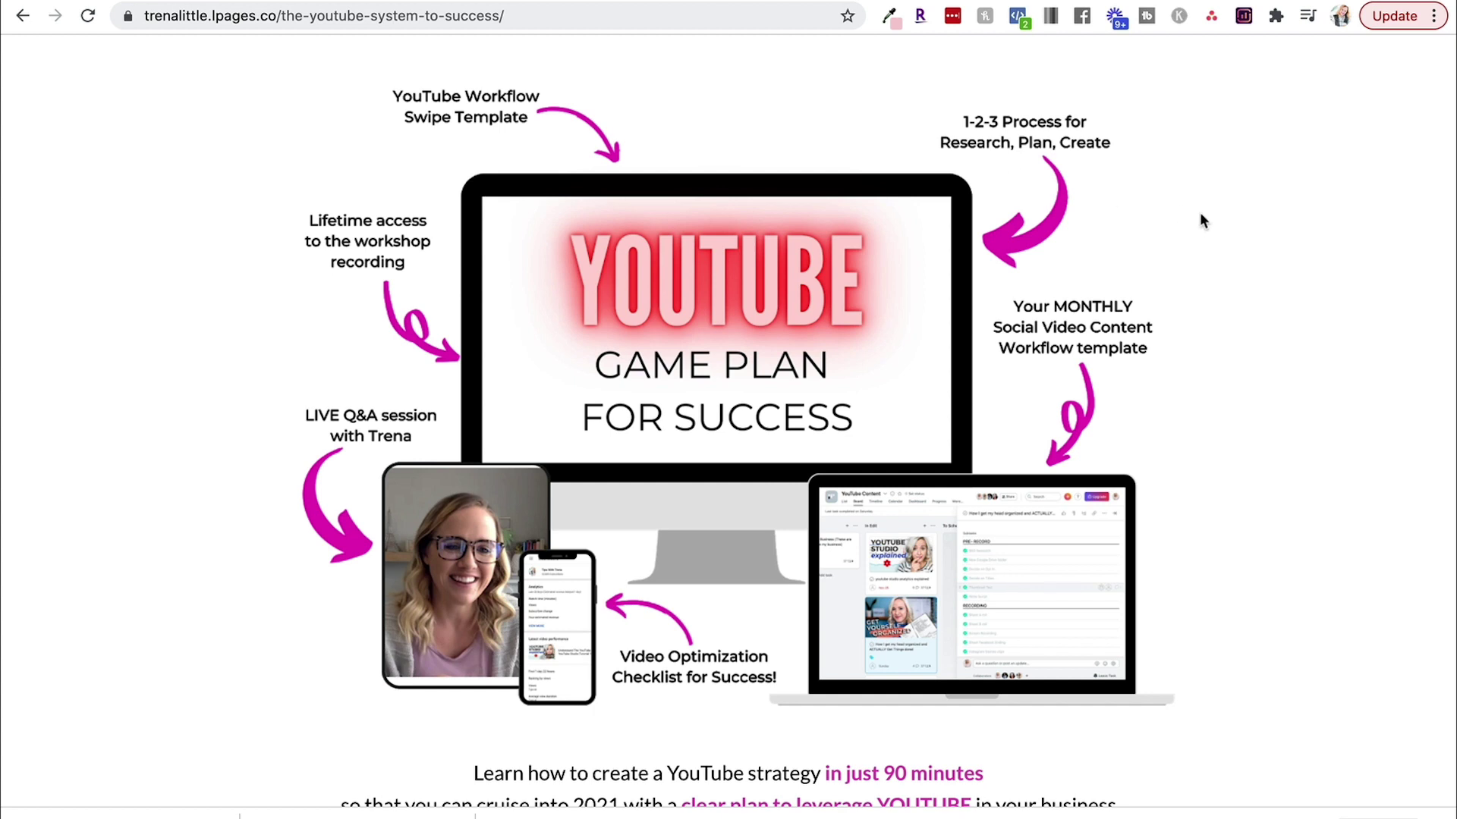
pyautogui.scroll(-1, 1200, 215)
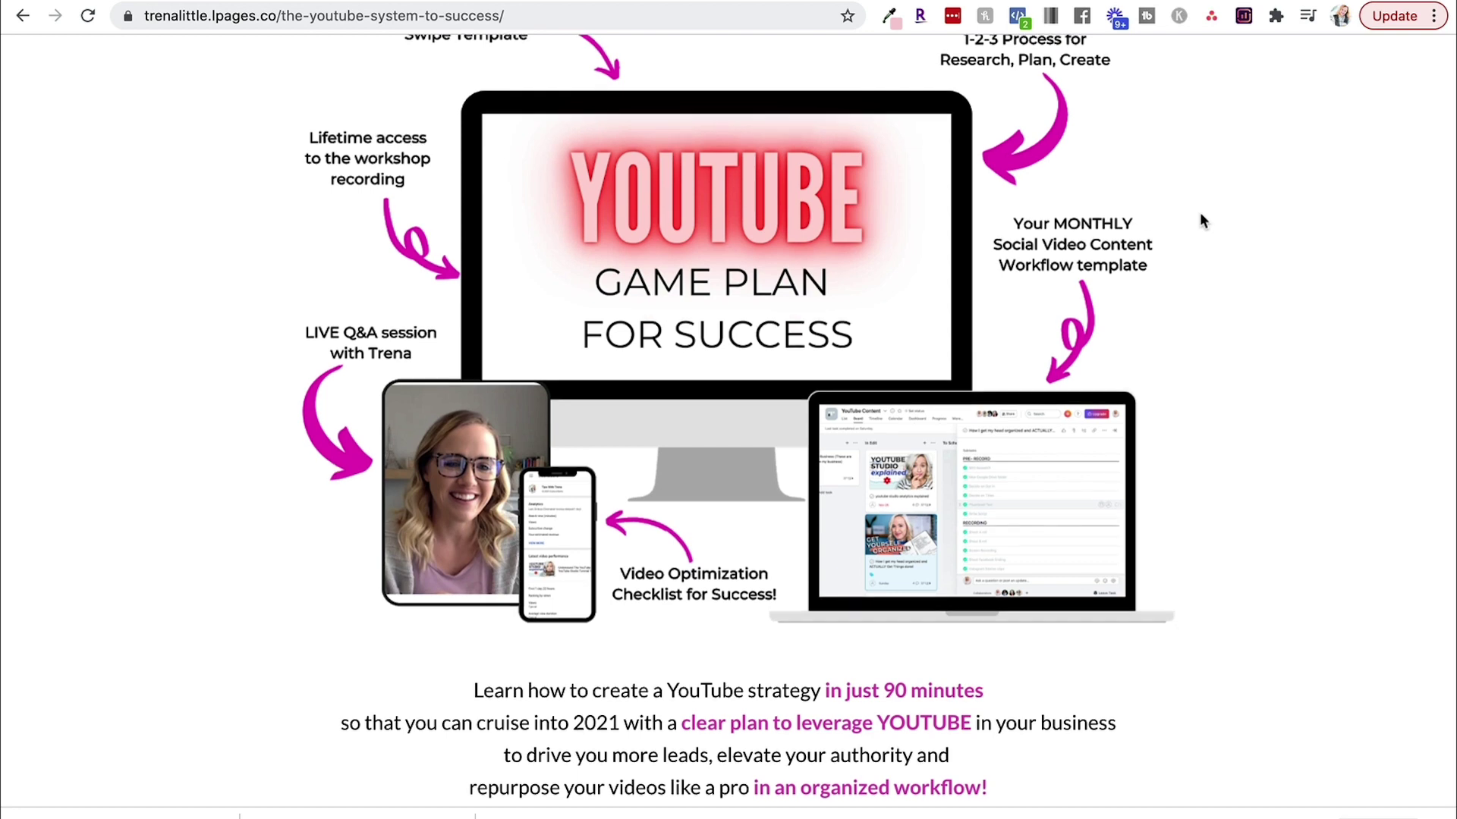
pyautogui.scroll(-2, 843, 413)
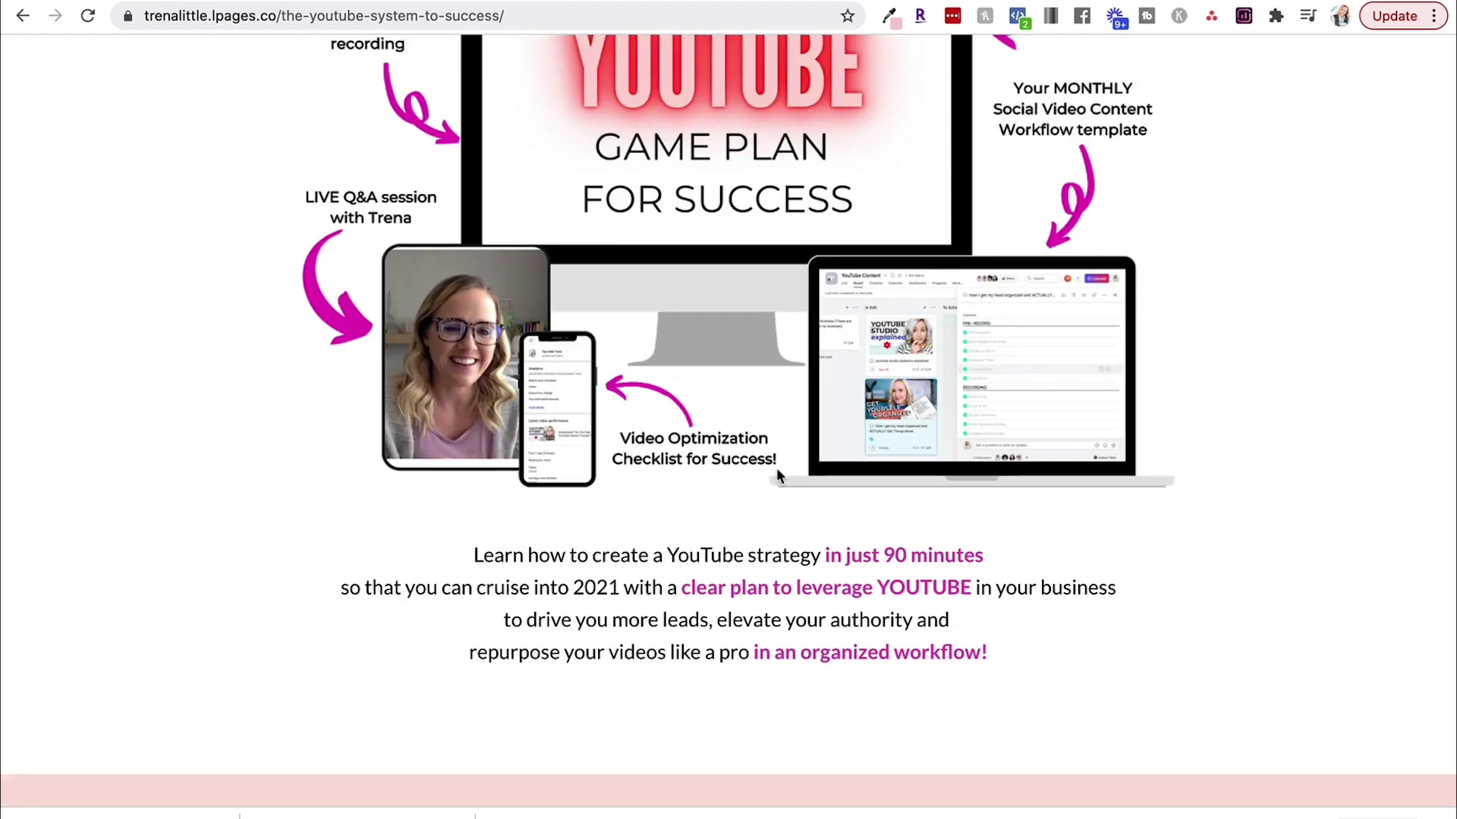
pyautogui.scroll(-10, 776, 467)
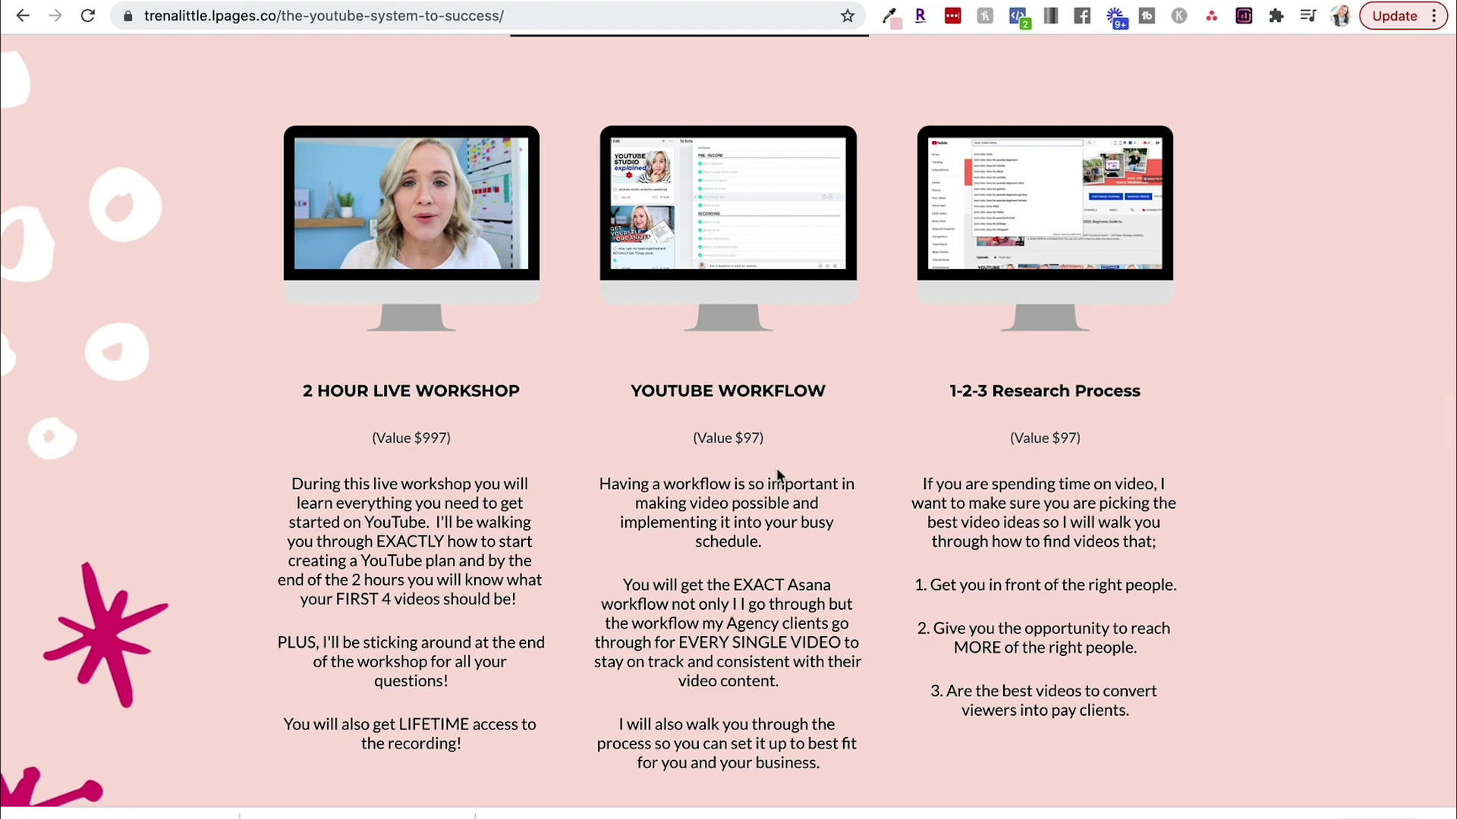
# Step: Scroll further down to the $1,582 total value and today's $97 price
pyautogui.scroll(-6, 776, 468)
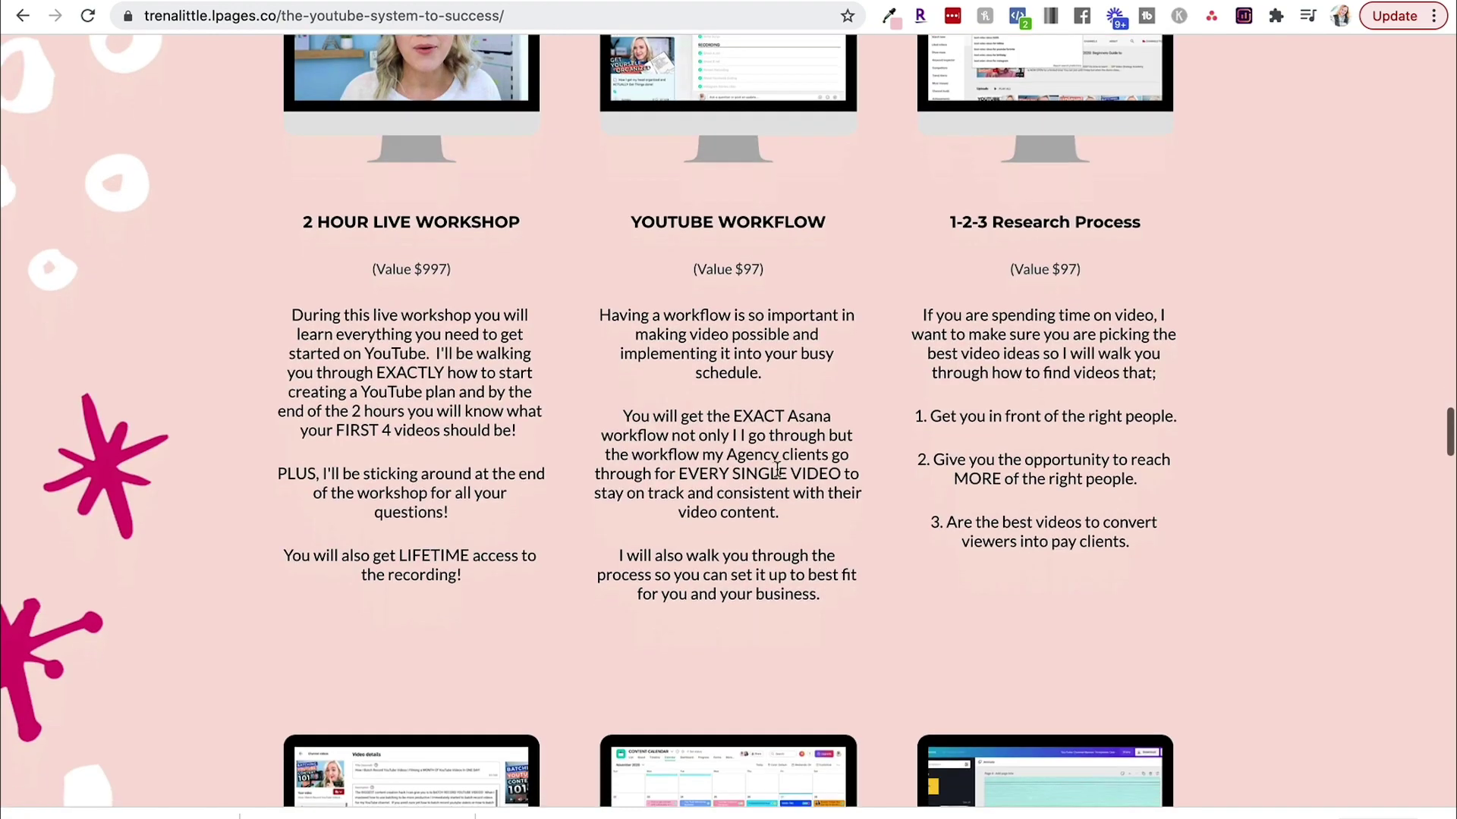
pyautogui.scroll(-3, 776, 467)
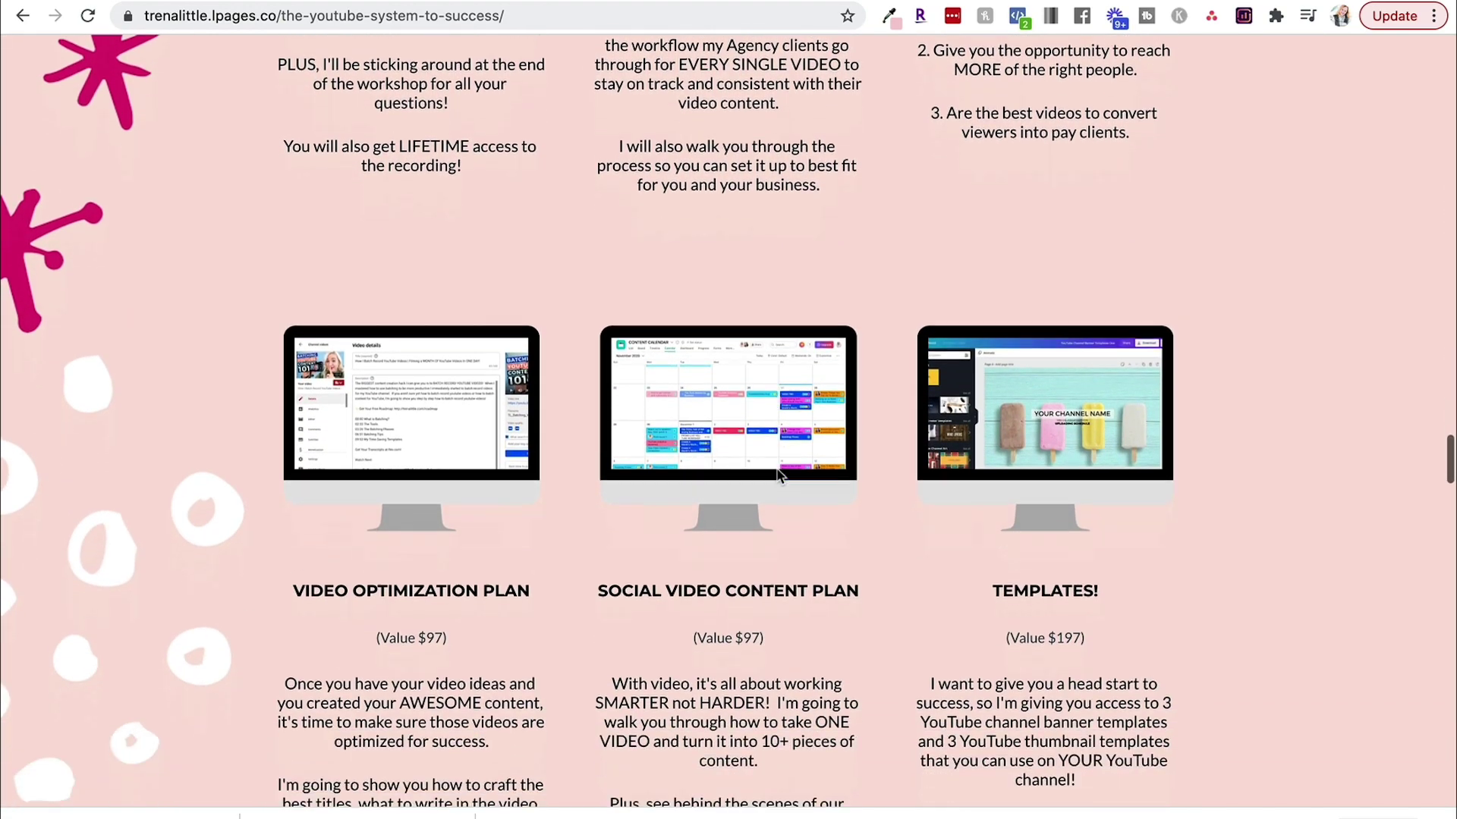
pyautogui.scroll(-1, 777, 467)
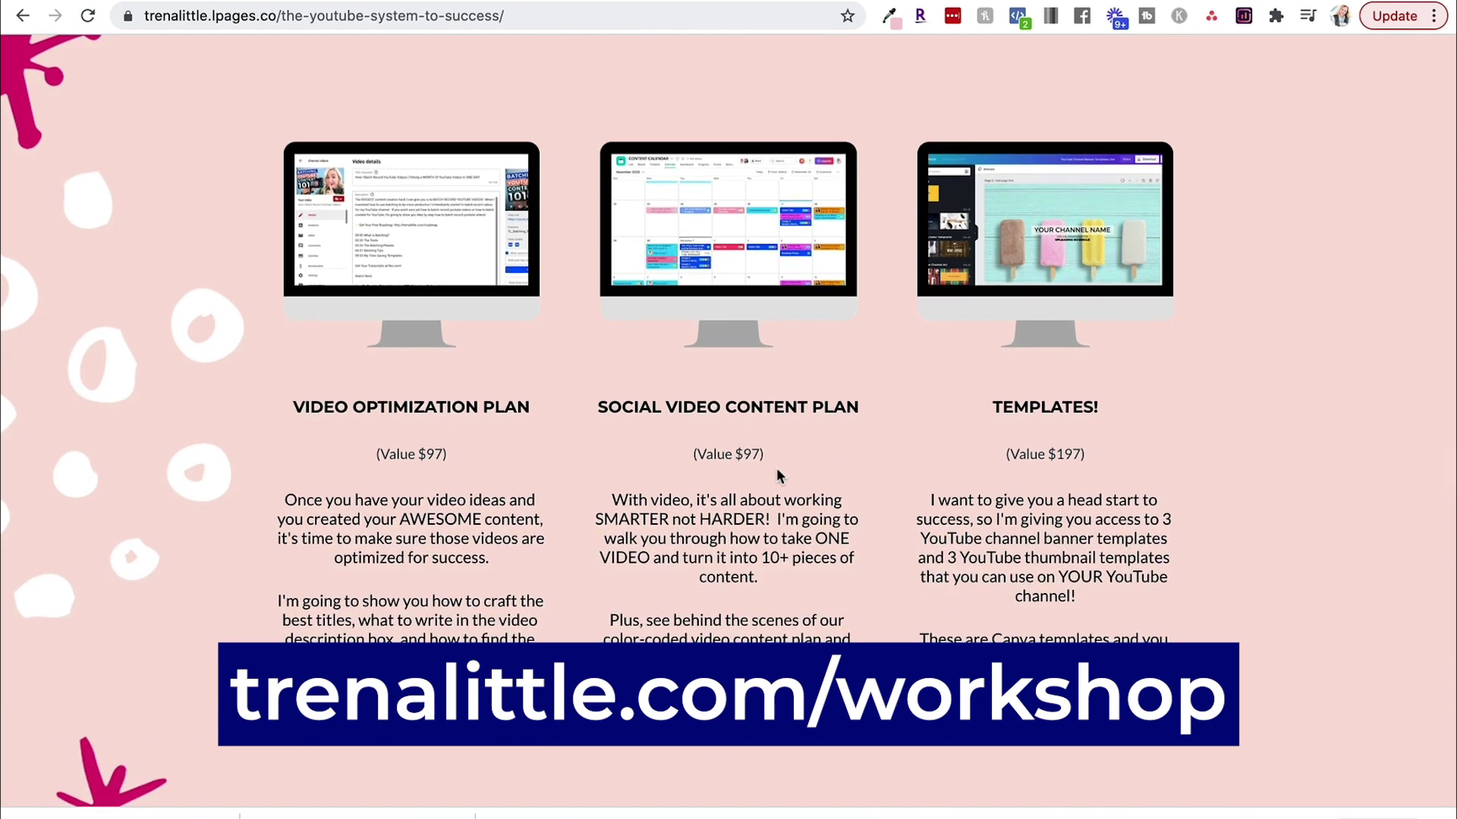
pyautogui.scroll(-2, 776, 468)
pyautogui.scroll(-3, 777, 468)
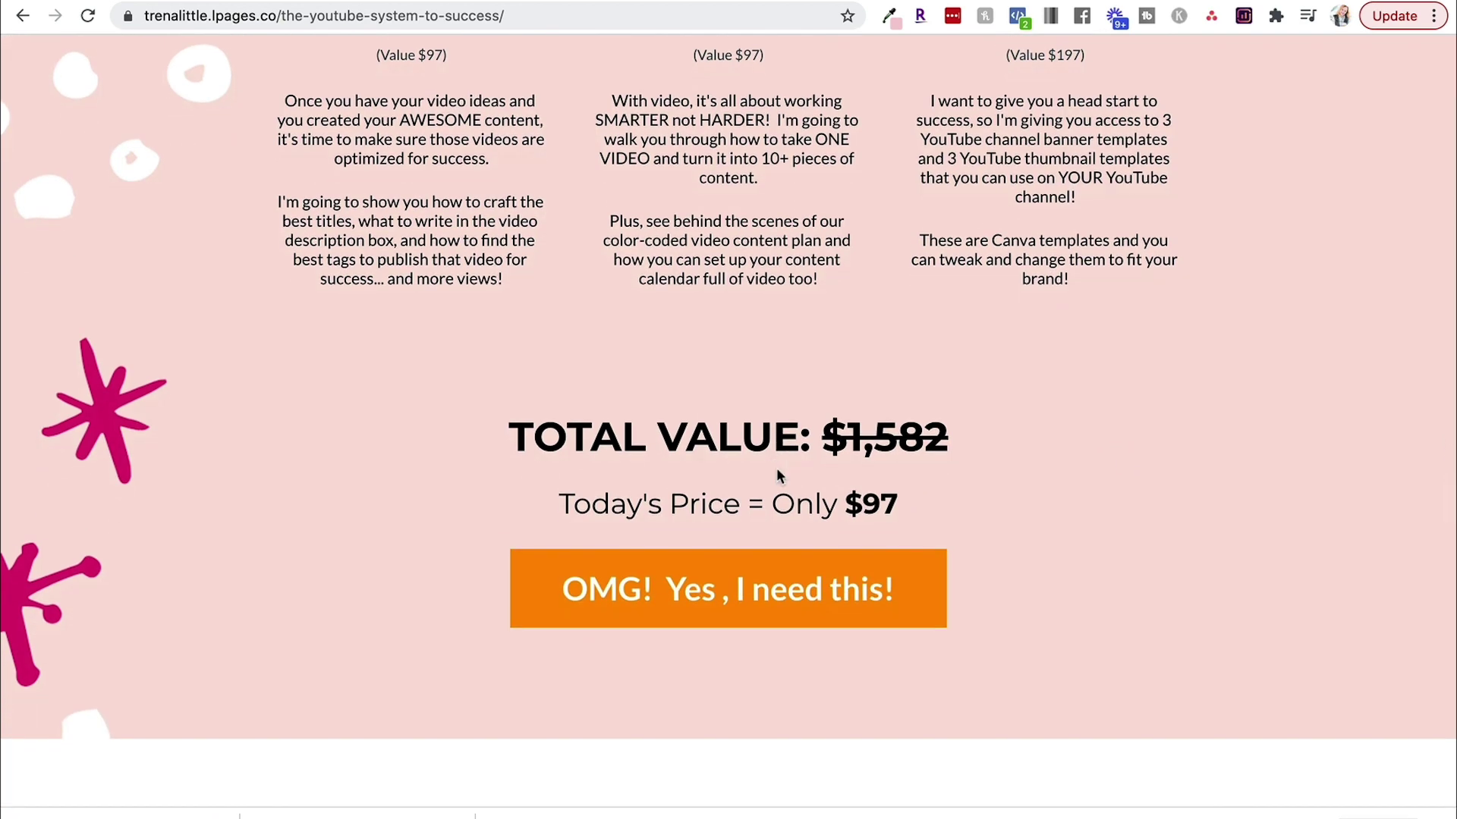
pyautogui.scroll(-1, 776, 471)
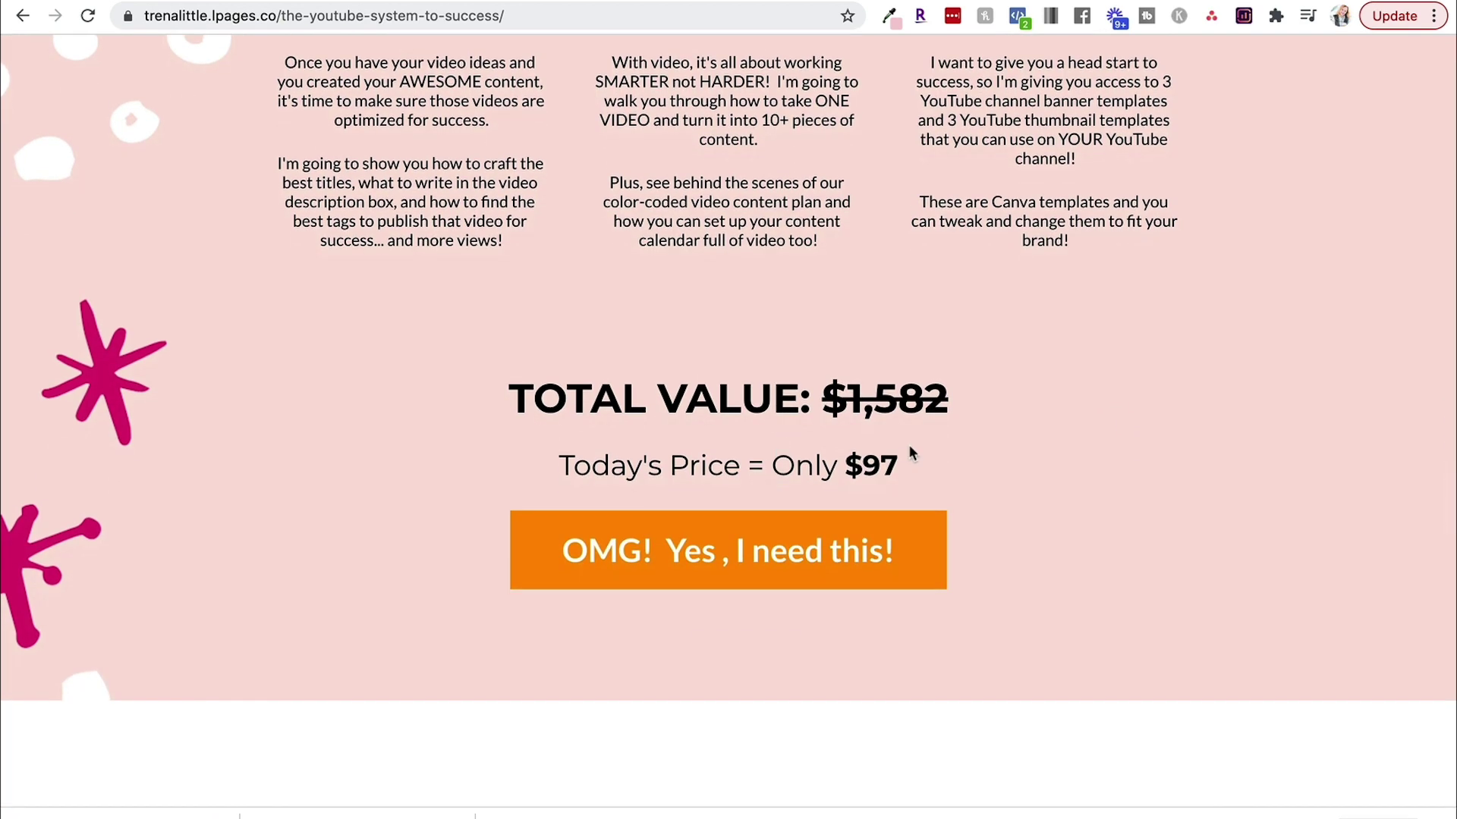